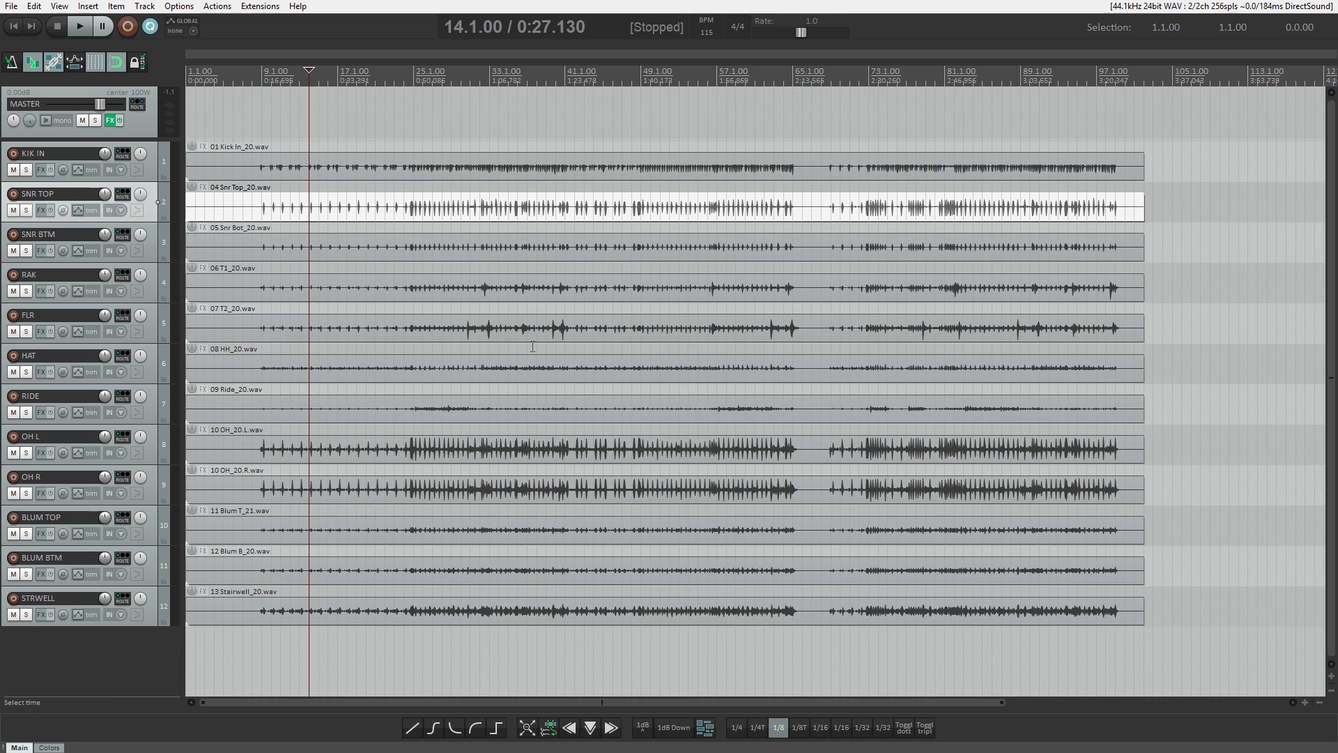
Play the multitrack drum recording from about bar 24, shortly before the denser section begins
{"action": "scroll", "coordinate": [535, 341], "scroll_direction": "down", "scroll_amount": 3}
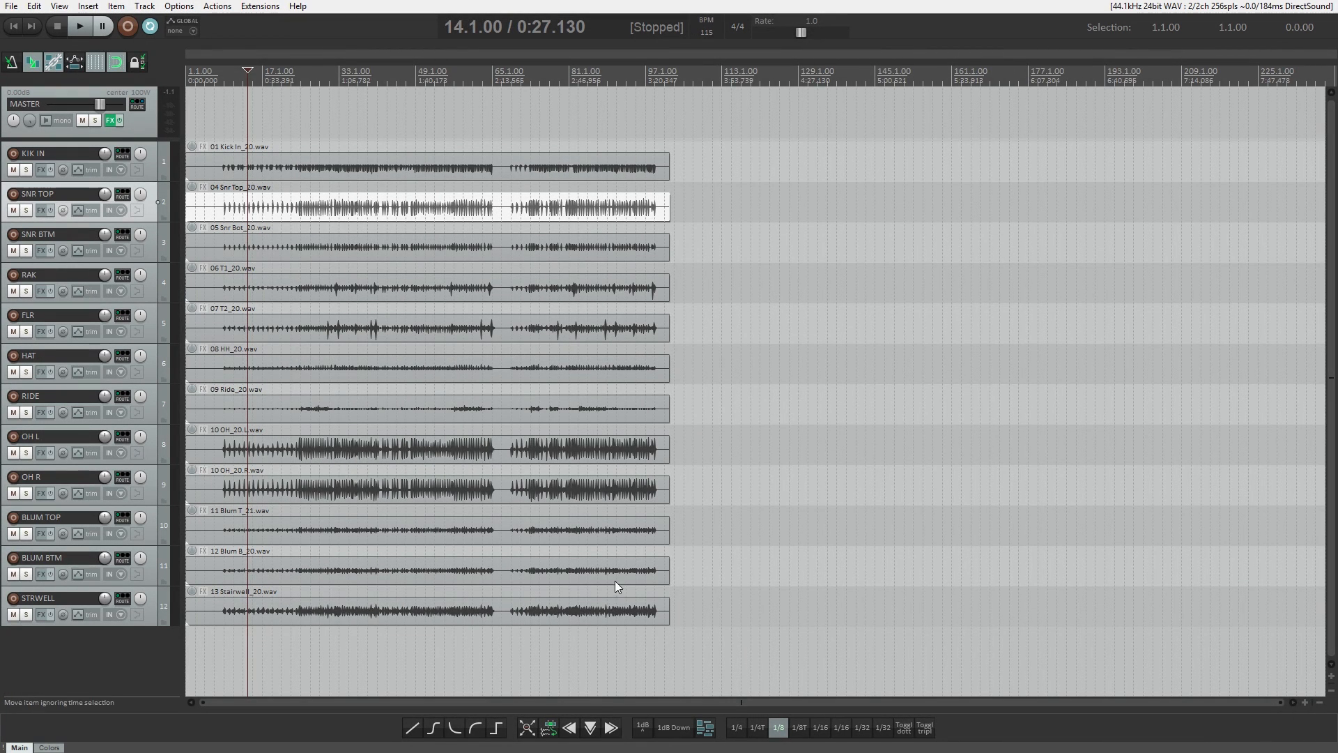
{"action": "scroll", "coordinate": [321, 253], "scroll_direction": "up", "scroll_amount": 3}
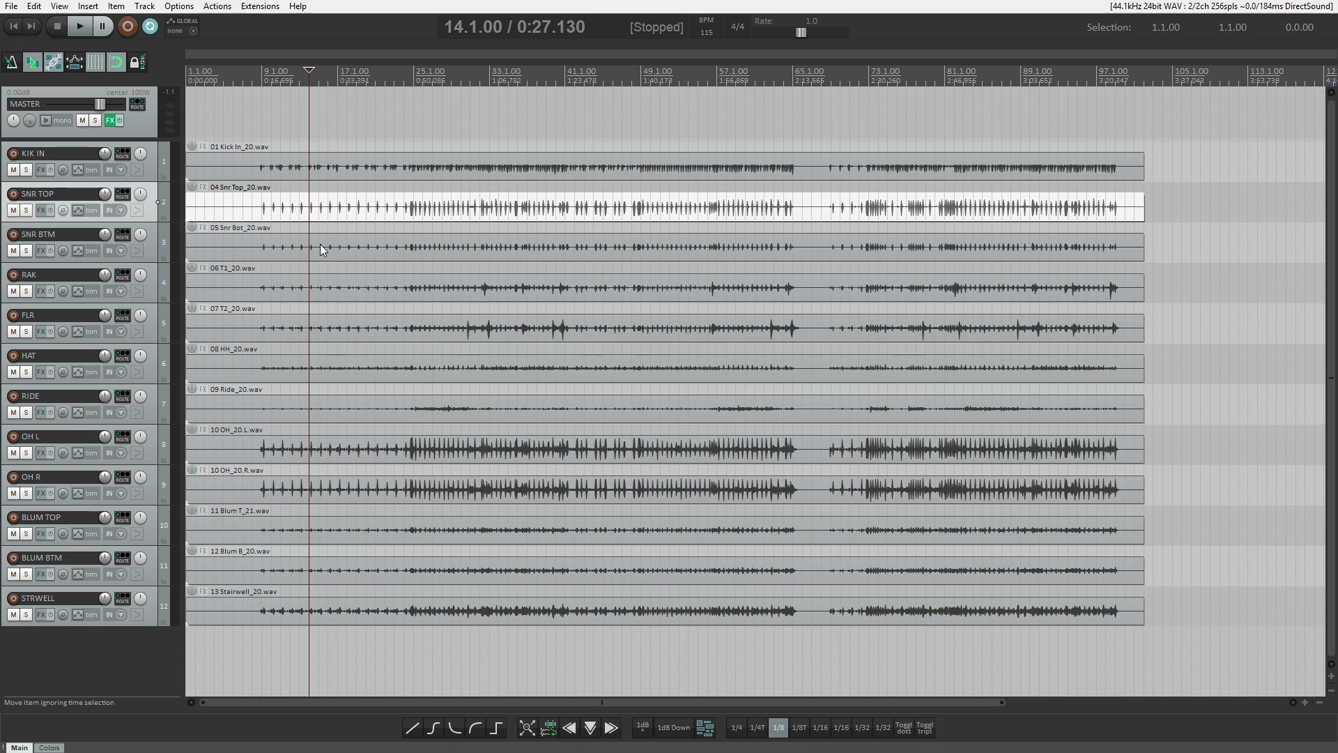
{"action": "left_click", "coordinate": [423, 207]}
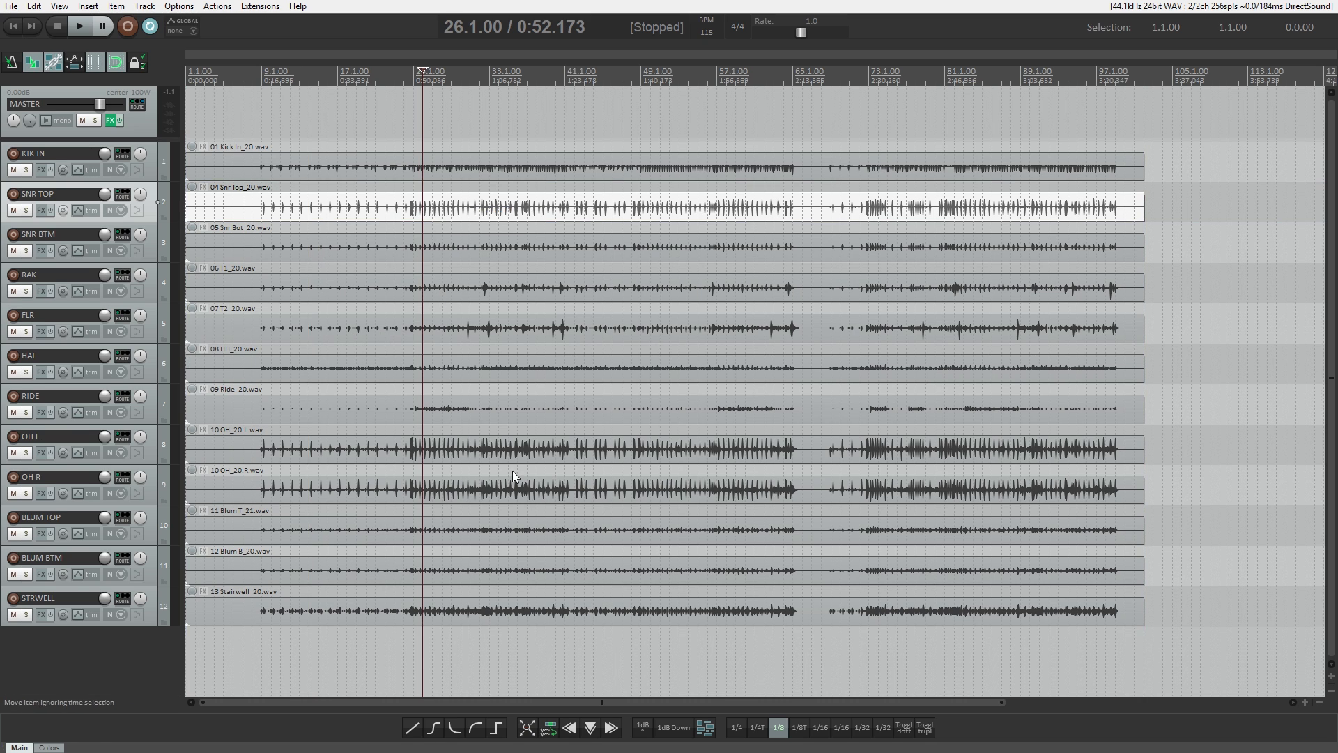
{"action": "scroll", "coordinate": [543, 479], "scroll_direction": "up", "scroll_amount": 4}
{"action": "left_click", "coordinate": [710, 73]}
{"action": "key", "text": "space"}
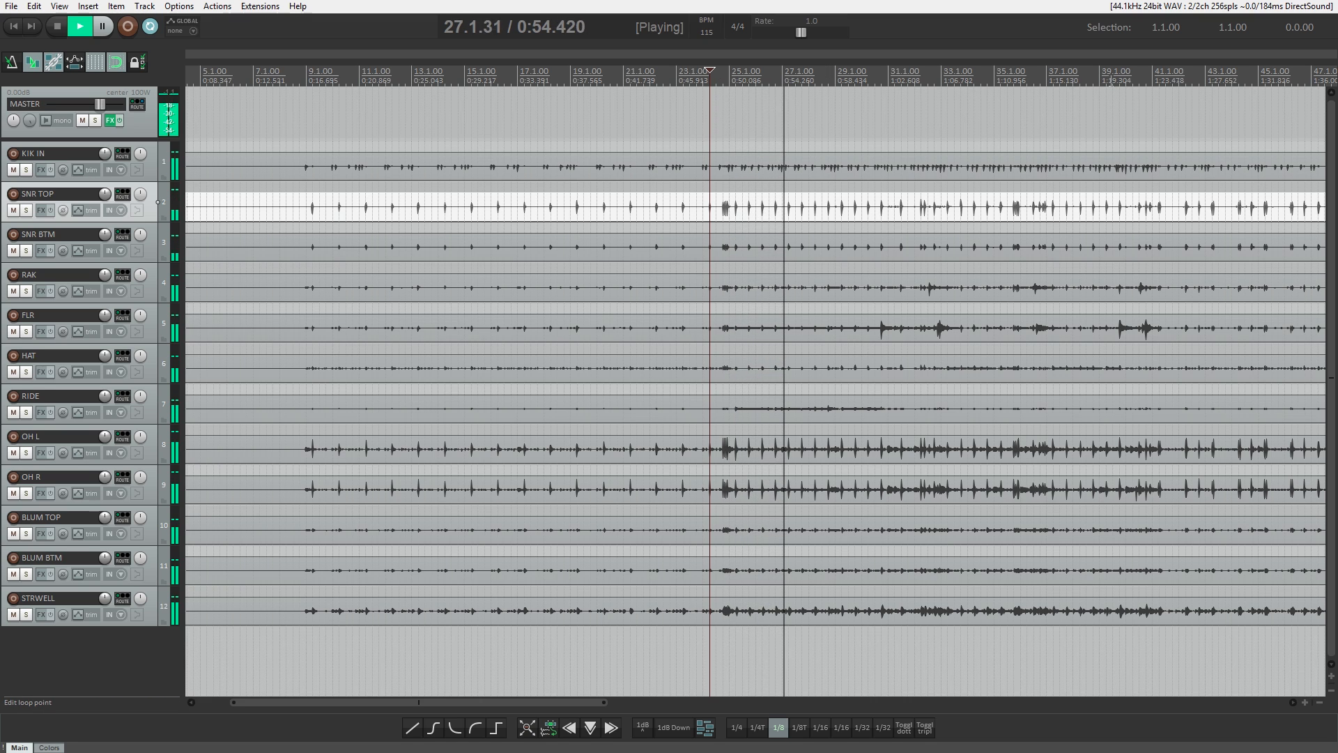
Listen to the drum recording around bars 40, 56 and 73, and stop playback
{"action": "left_click", "coordinate": [1113, 73]}
{"action": "scroll", "coordinate": [950, 371], "scroll_direction": "down", "scroll_amount": 6}
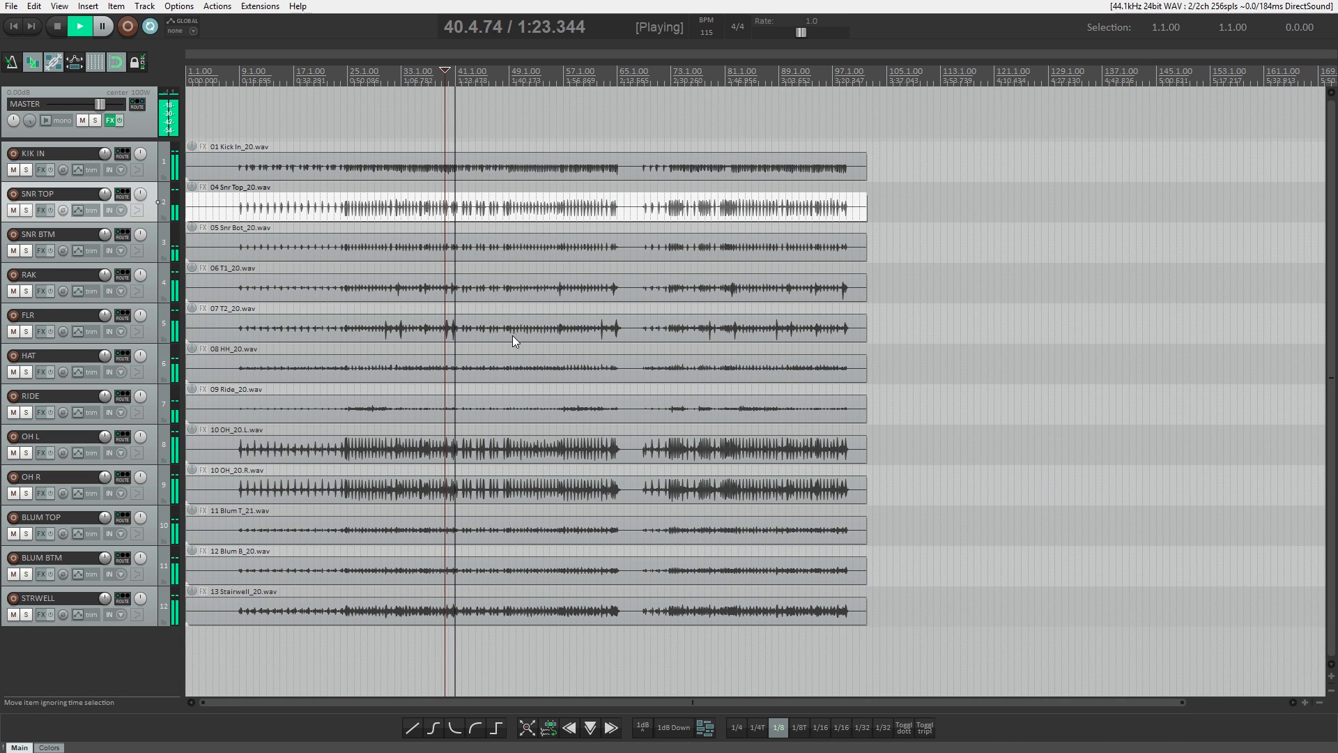
{"action": "left_click", "coordinate": [537, 336]}
{"action": "scroll", "coordinate": [696, 430], "scroll_direction": "up", "scroll_amount": 3}
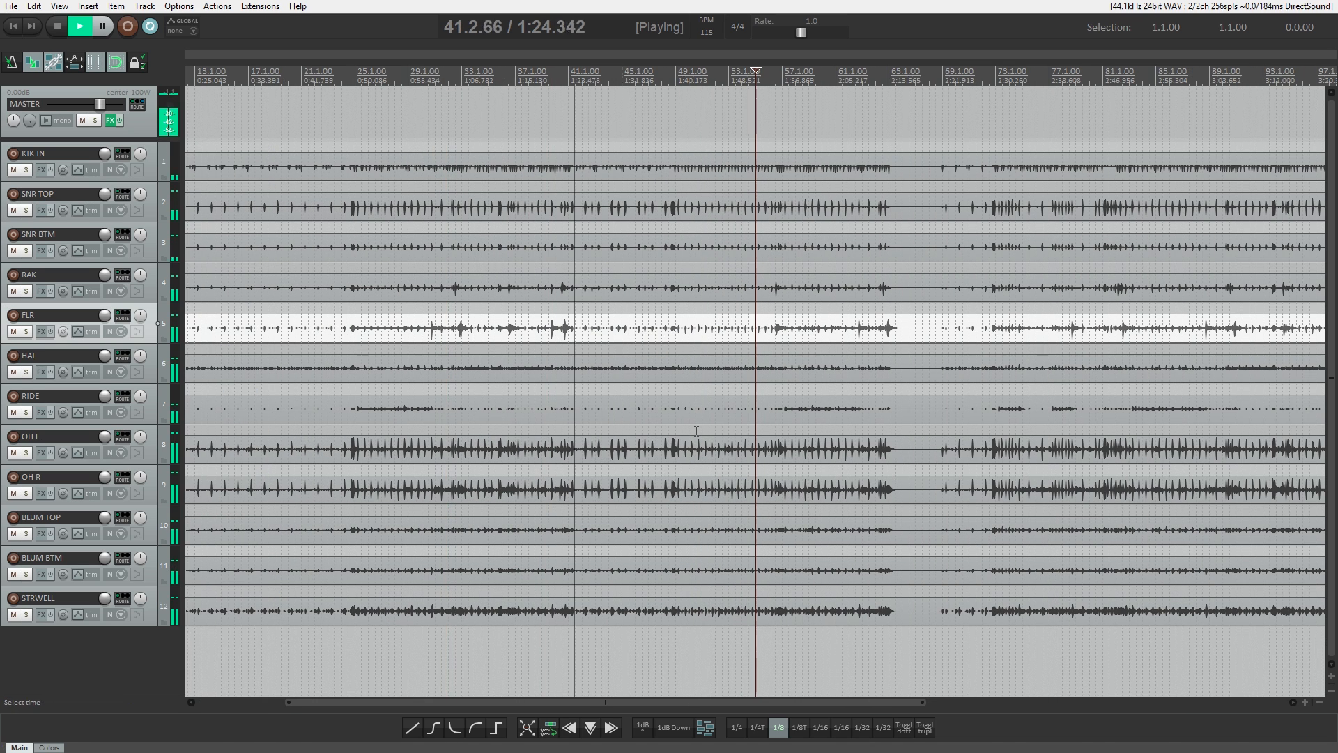
{"action": "left_click", "coordinate": [769, 80]}
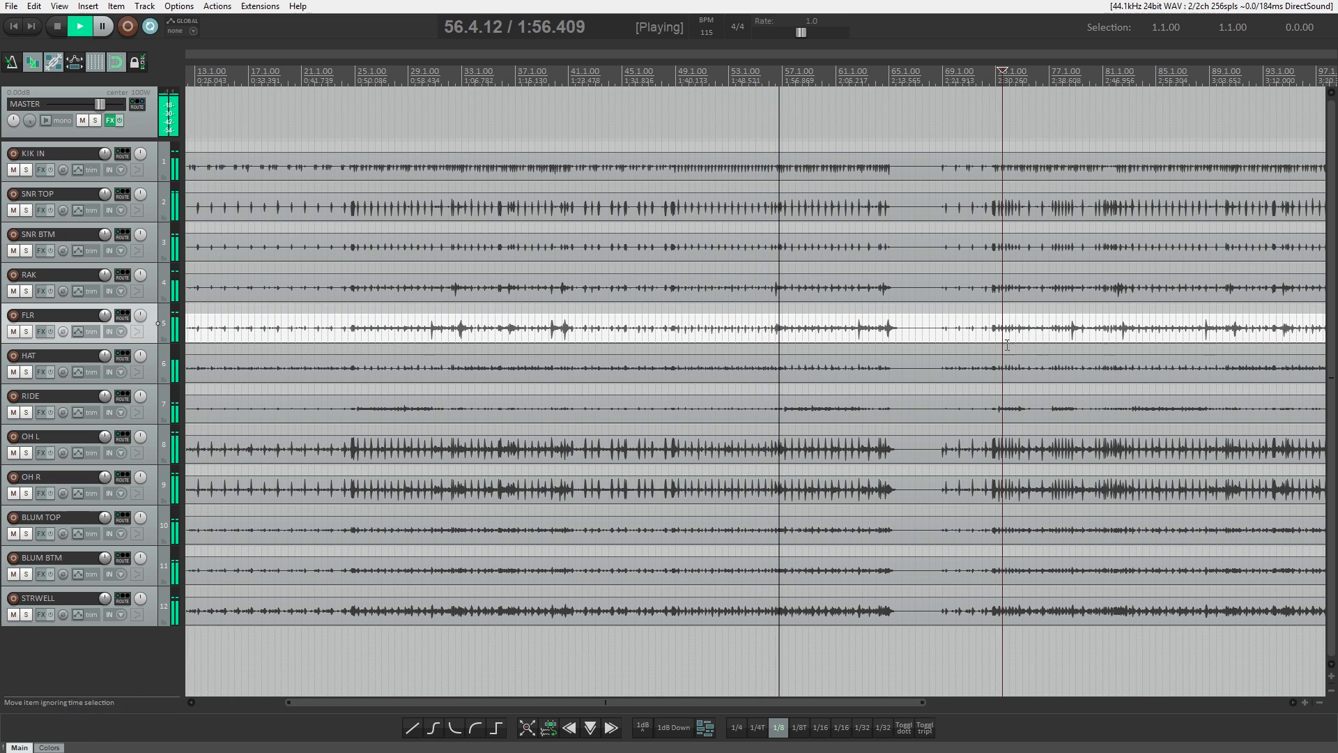
{"action": "scroll", "coordinate": [1002, 369], "scroll_direction": "up", "scroll_amount": 3}
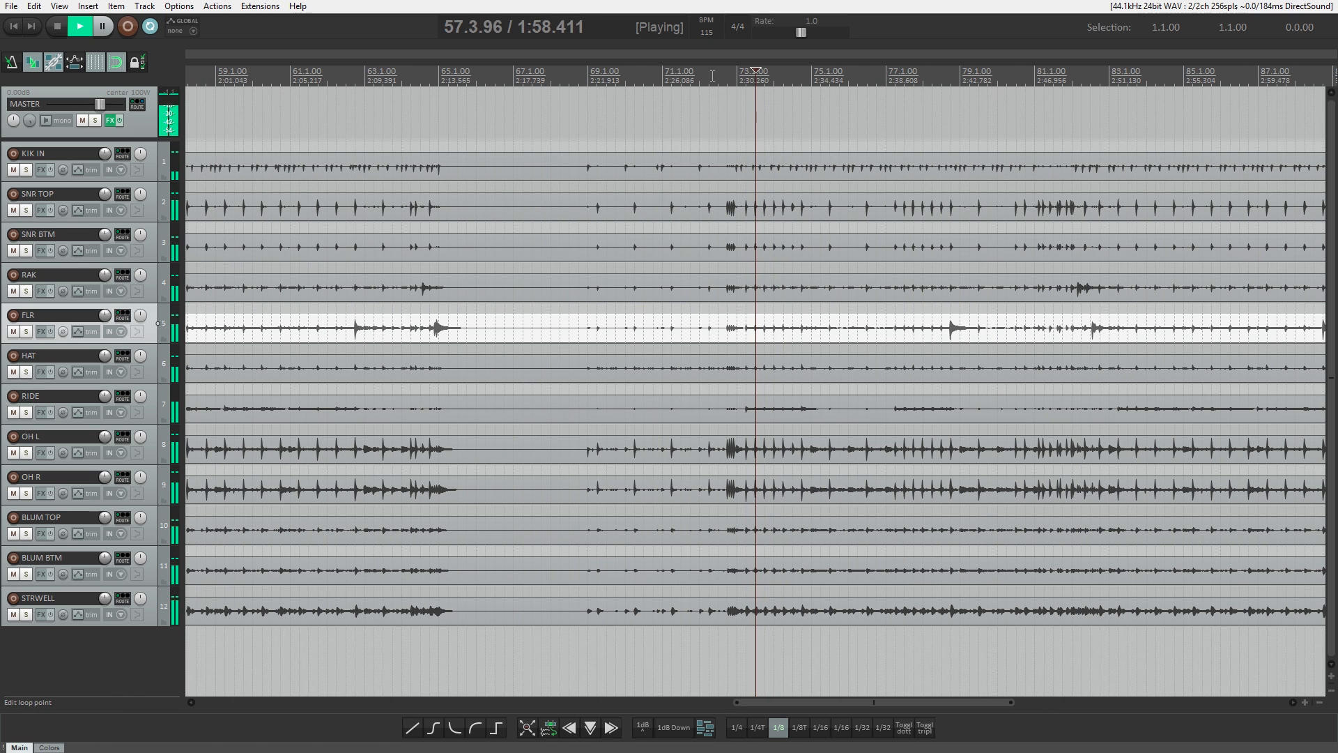
{"action": "scroll", "coordinate": [661, 429], "scroll_direction": "down", "scroll_amount": 4}
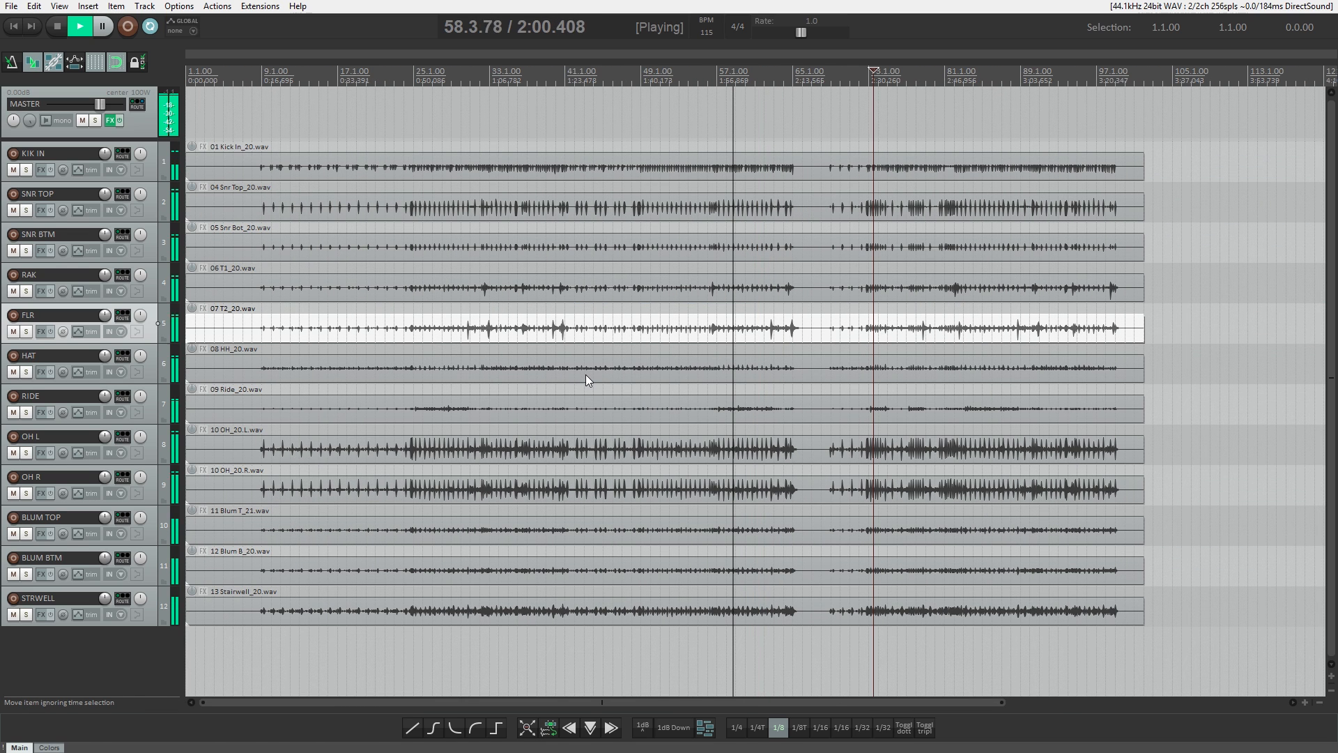
{"action": "key", "text": "space"}
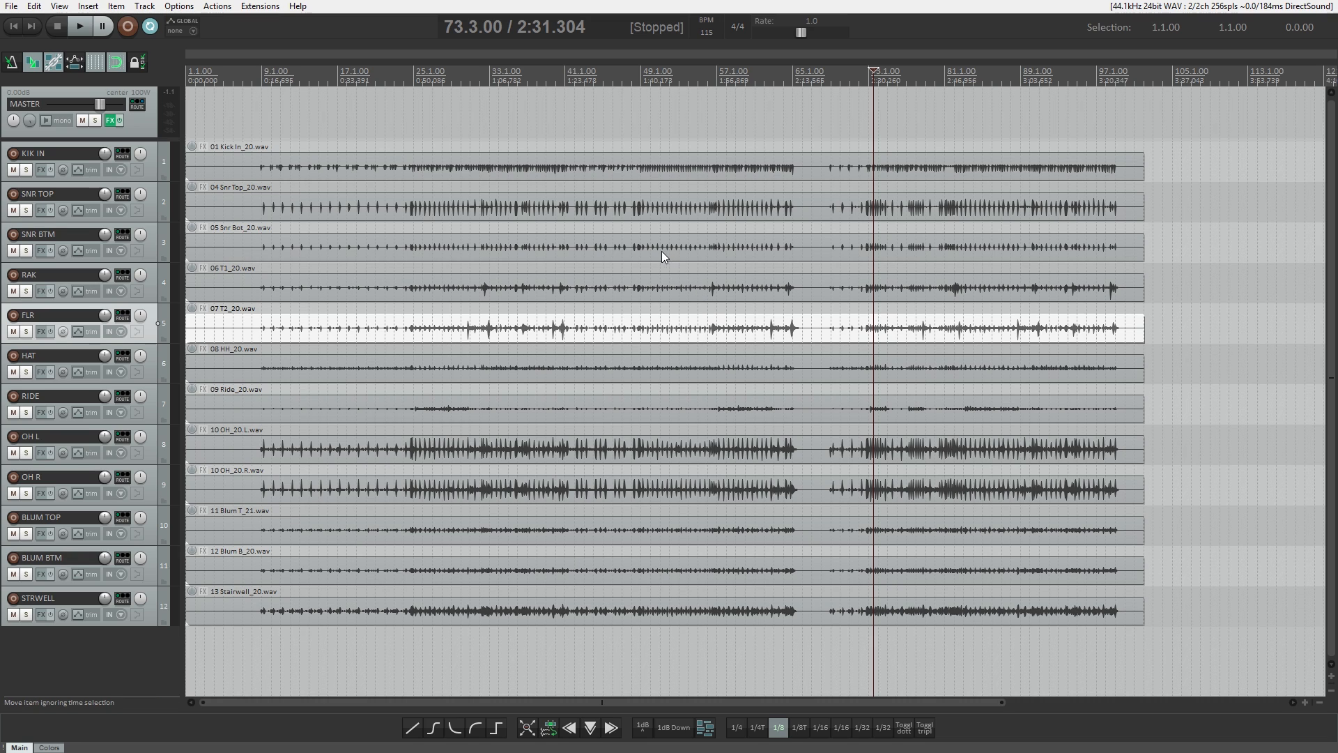
Normalize the kick, snare top, snare bottom, rack tom and floor tom items
{"action": "left_click", "coordinate": [282, 207]}
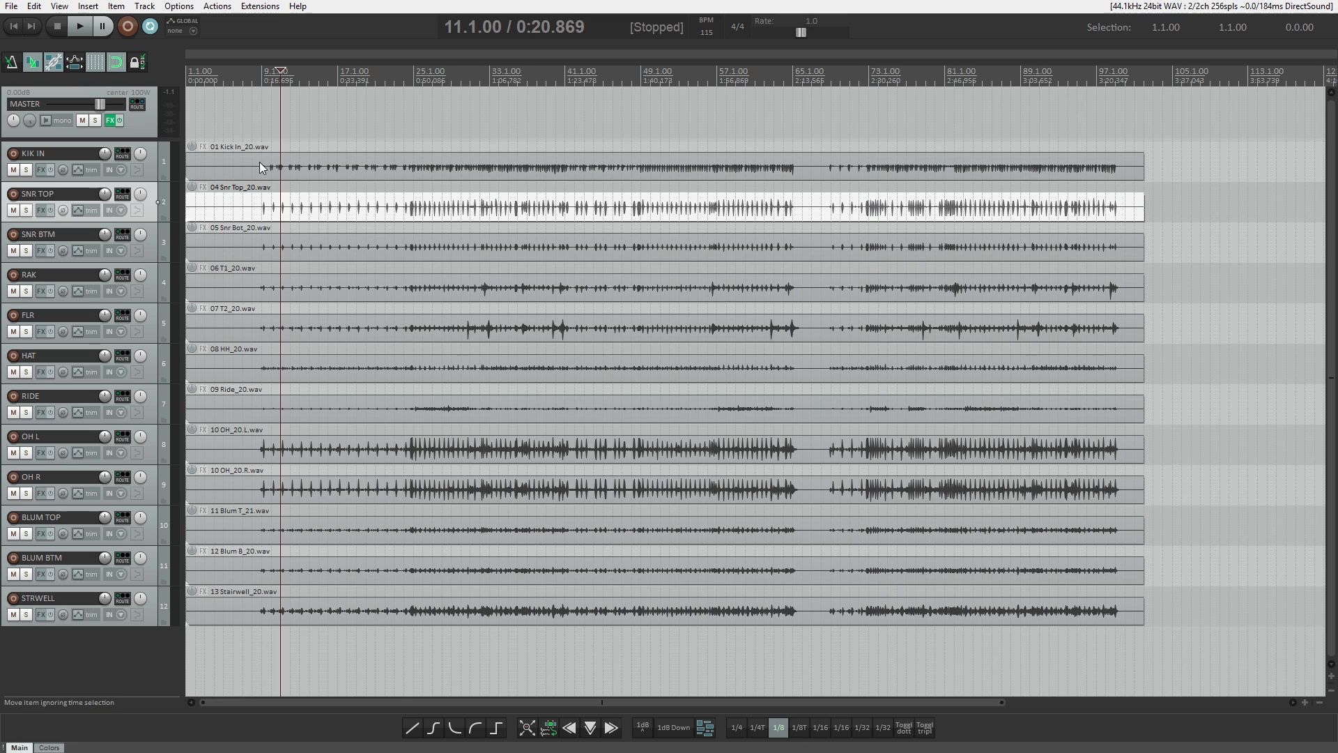
{"action": "left_click_drag", "start_coordinate": [263, 144], "coordinate": [322, 330]}
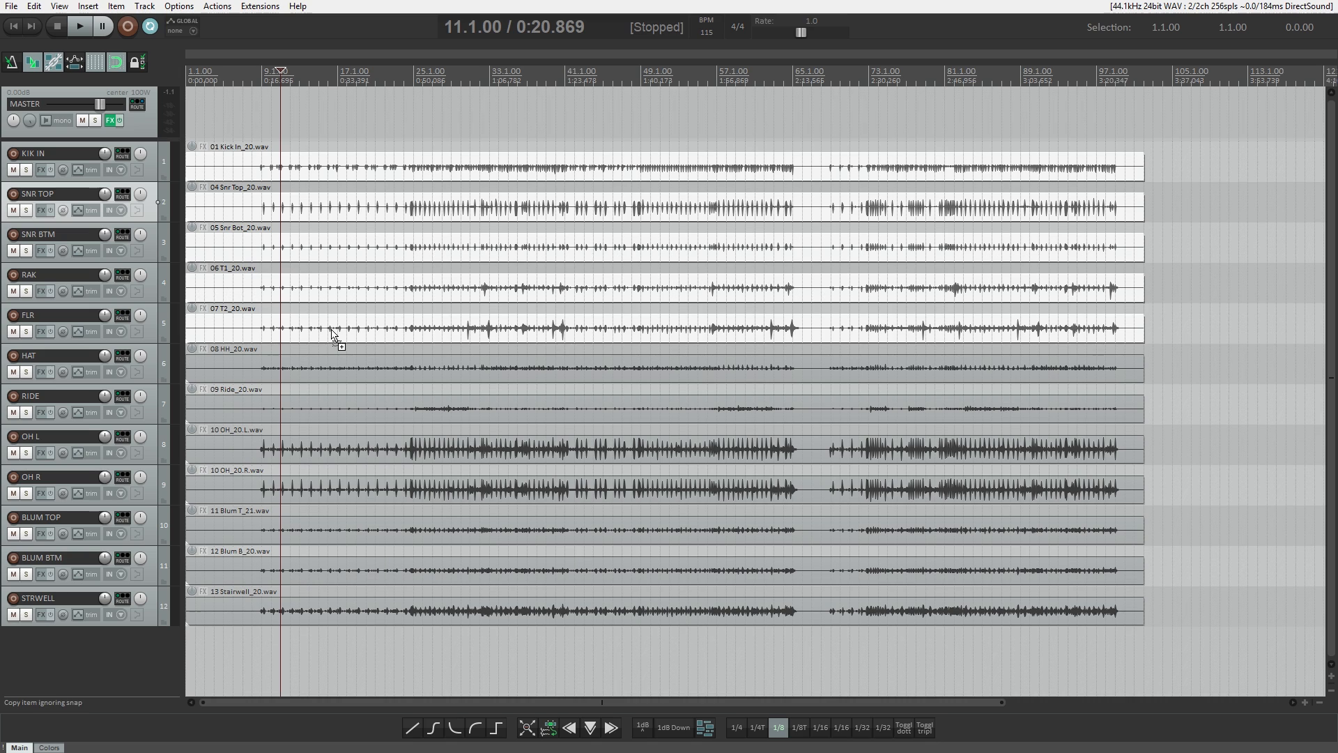
{"action": "key", "text": "ctrl+shift+n"}
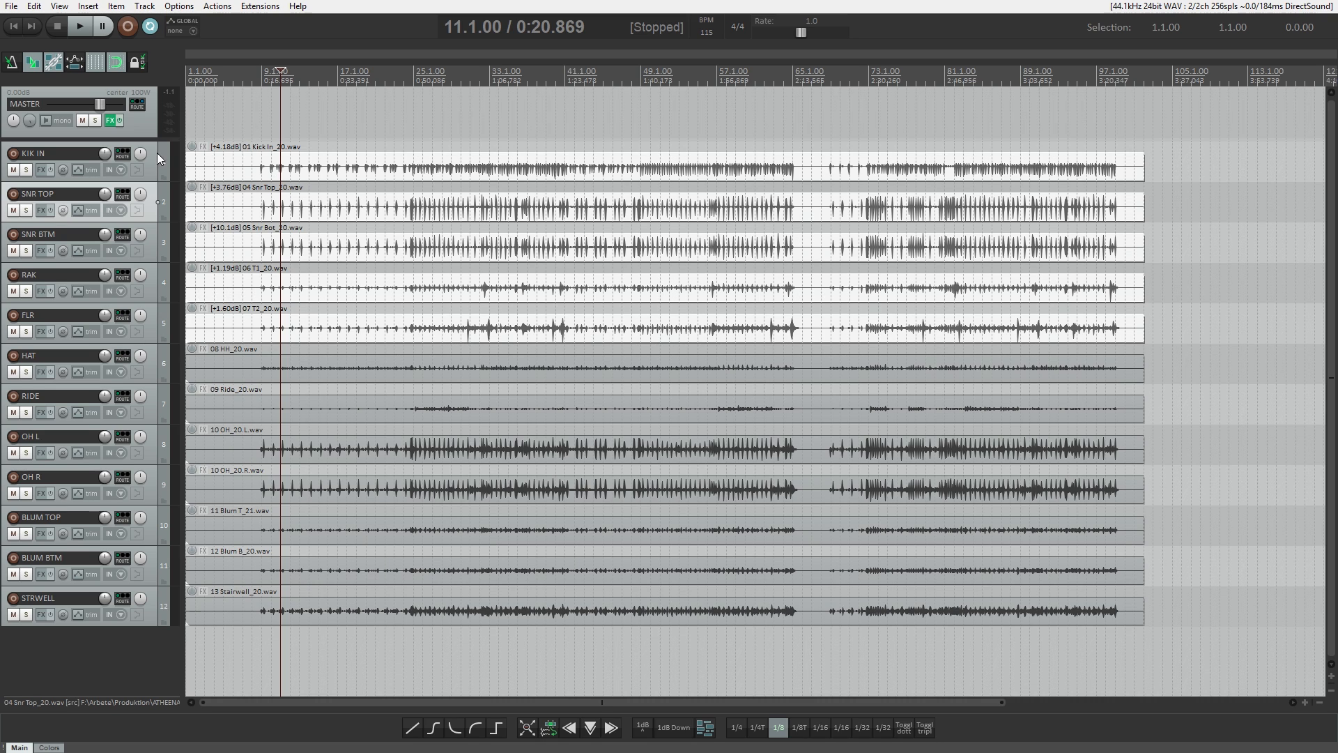
Add two empty tracks above KIK IN and copy the kick and snare top items onto them
{"action": "left_click", "coordinate": [204, 165]}
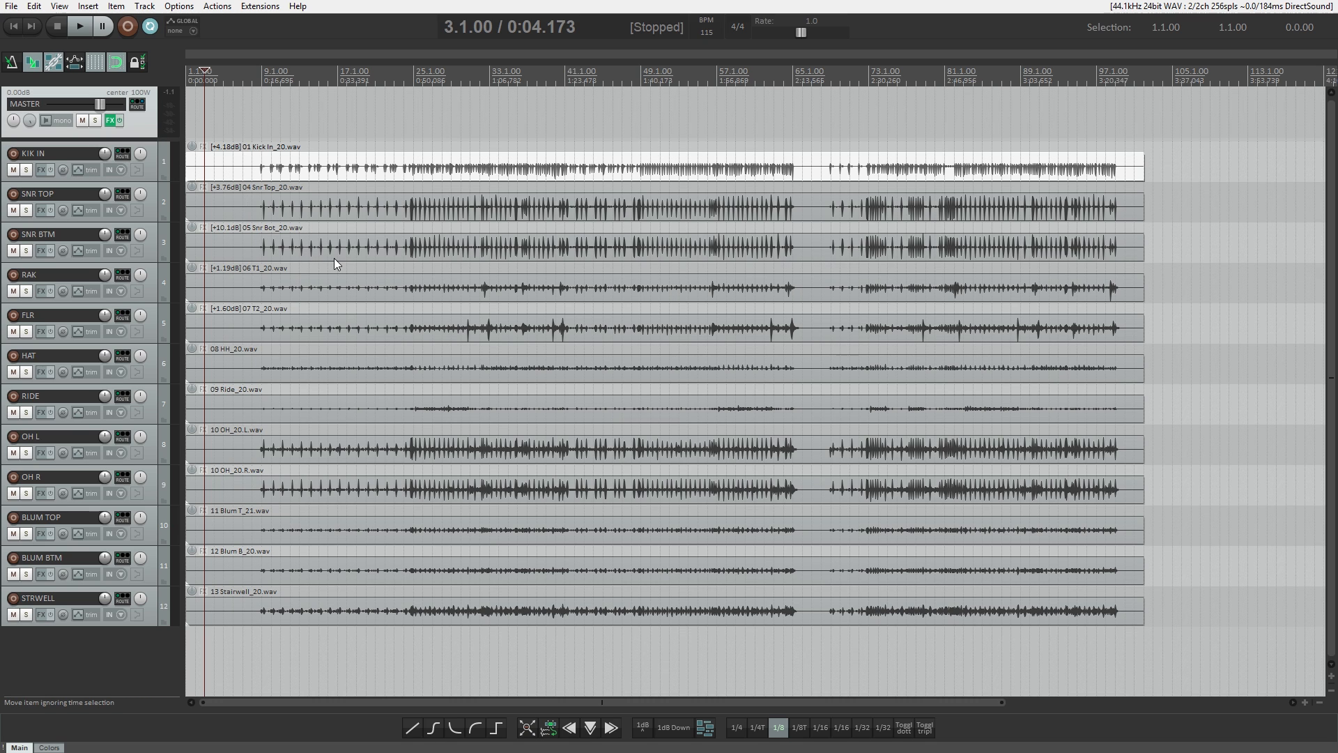
{"action": "key", "text": "ctrl+t"}
{"action": "key", "text": "ctrl+t"}
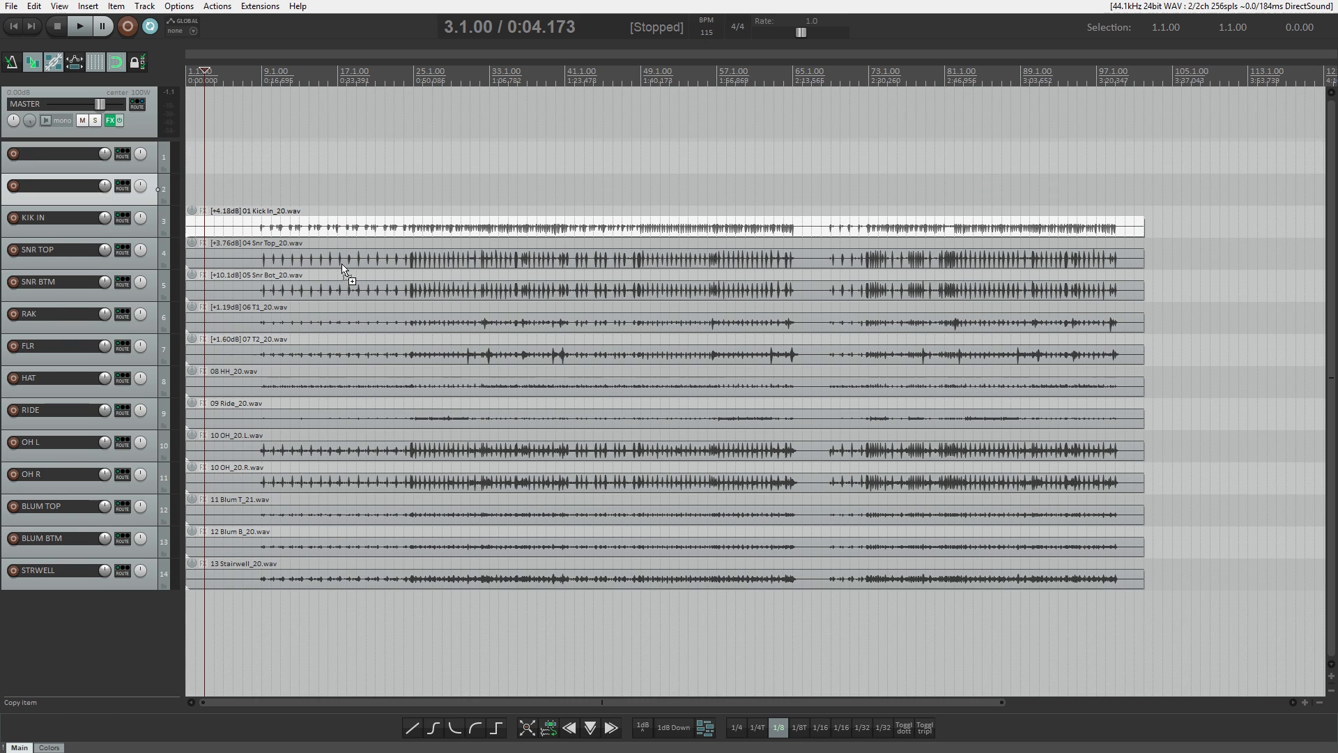
{"action": "left_click", "coordinate": [283, 257], "text": "ctrl"}
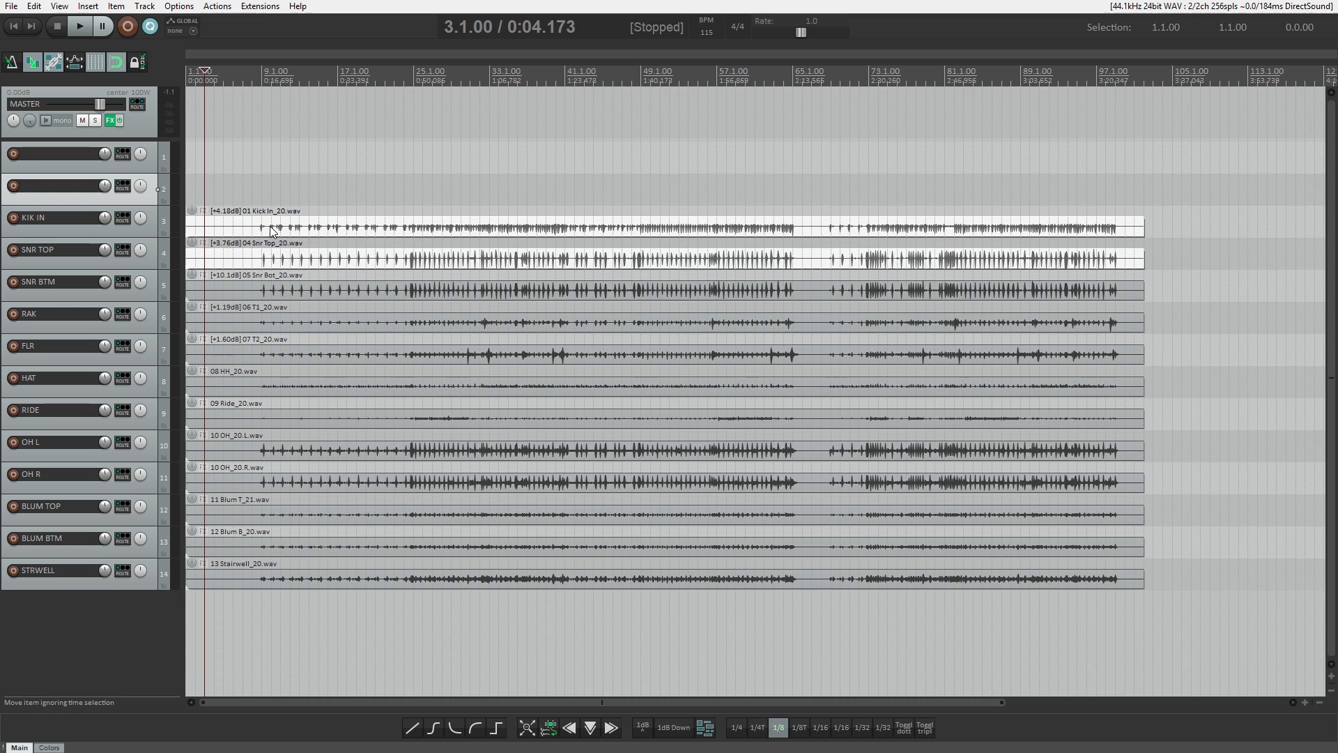
{"action": "left_click_drag", "start_coordinate": [295, 227], "coordinate": [296, 164]}
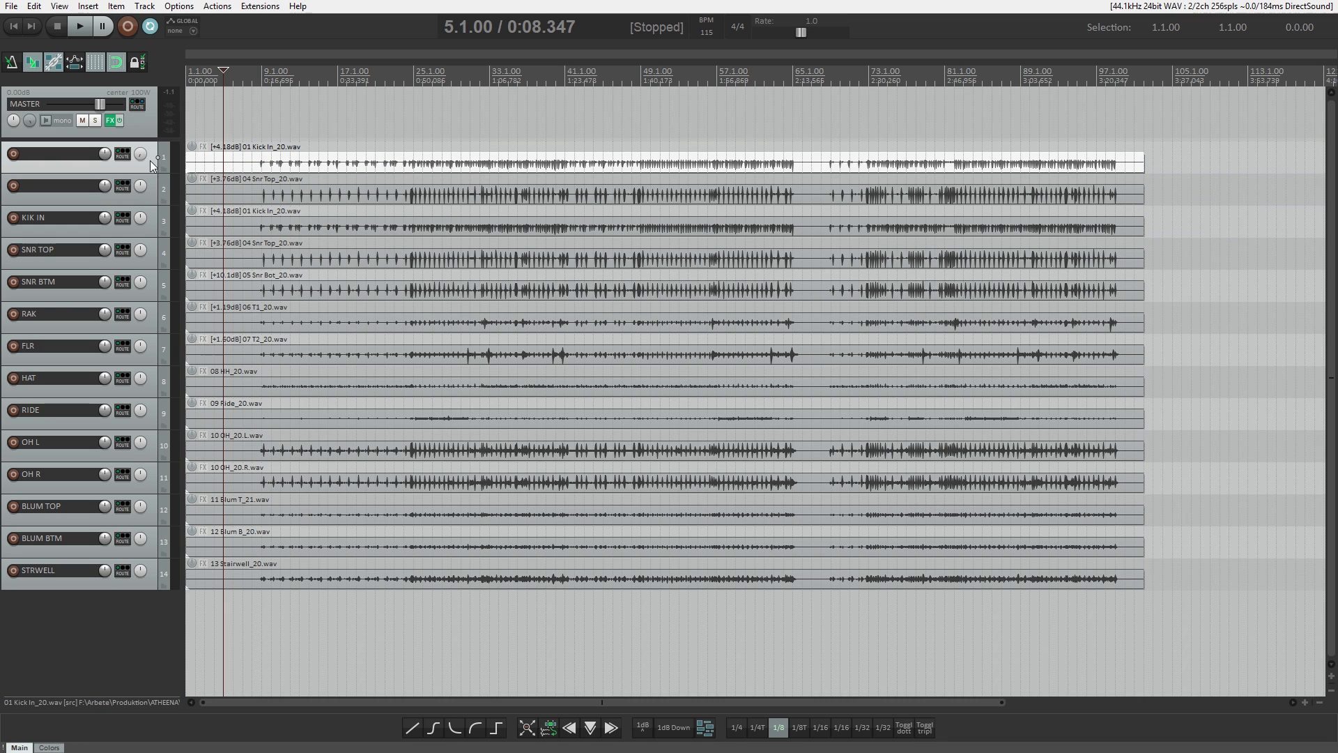
Pan the copied kick hard left and the copied snare 100% right, and glue both into one stereo item with the suggested name
{"action": "mouse_move", "coordinate": [145, 154]}
{"action": "left_mouse_down"}
{"action": "mouse_move", "coordinate": [144, 168]}
{"action": "mouse_move", "coordinate": [143, 136]}
{"action": "left_mouse_up"}
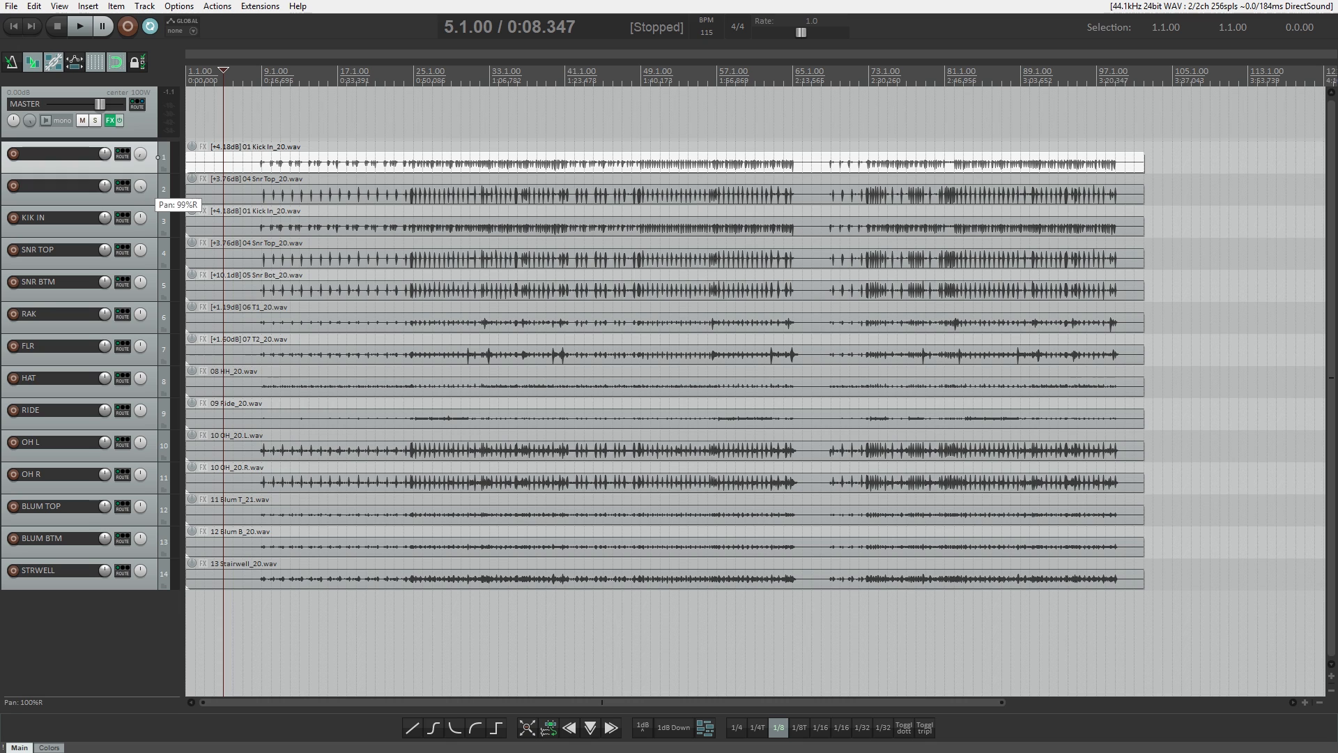
{"action": "left_click", "coordinate": [280, 195]}
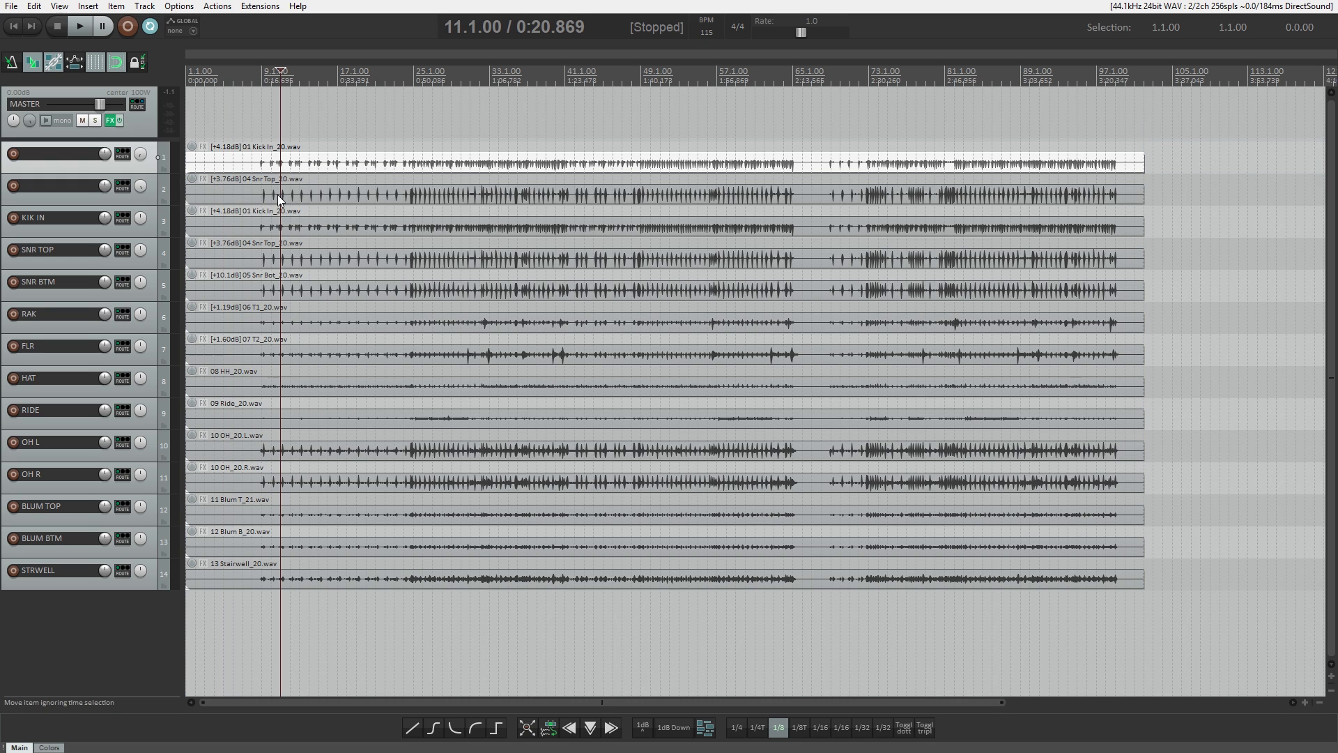
{"action": "left_click", "coordinate": [277, 195], "text": "ctrl"}
{"action": "left_click", "coordinate": [549, 727]}
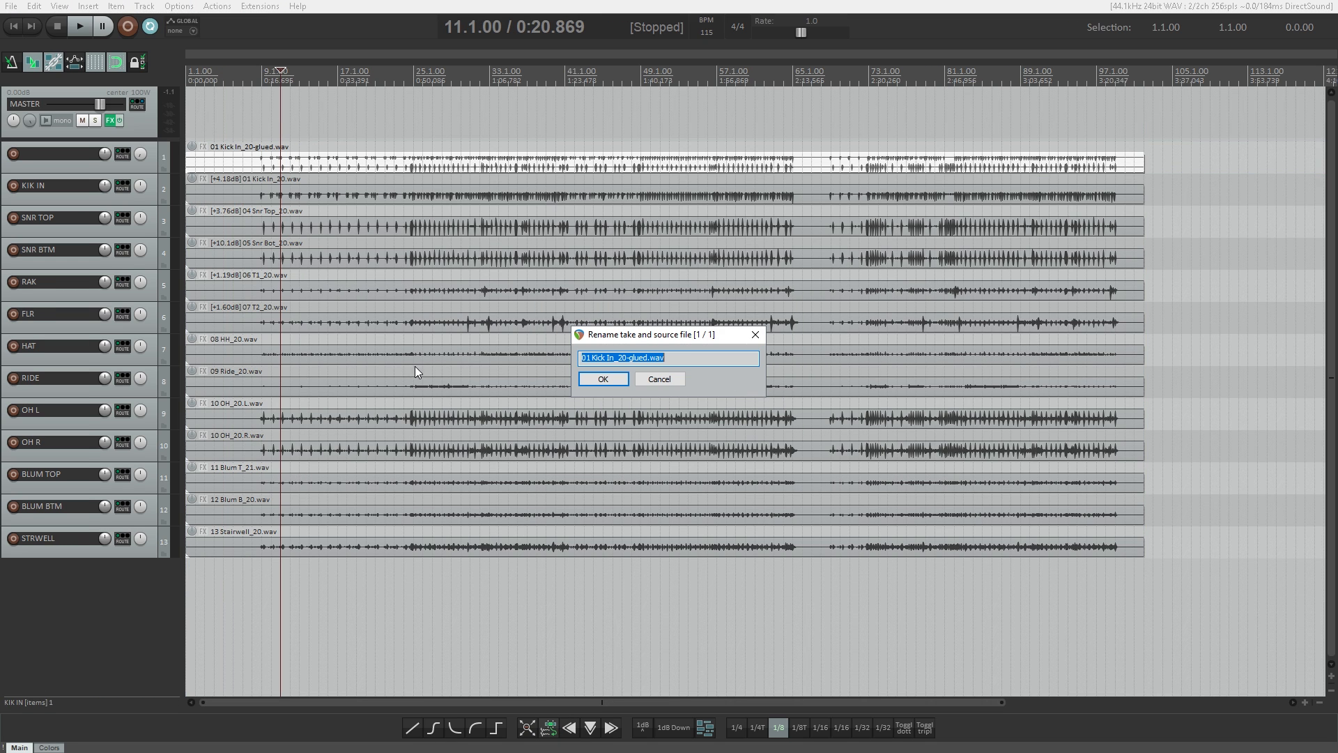
{"action": "key", "text": "Return"}
{"action": "key", "text": "Return"}
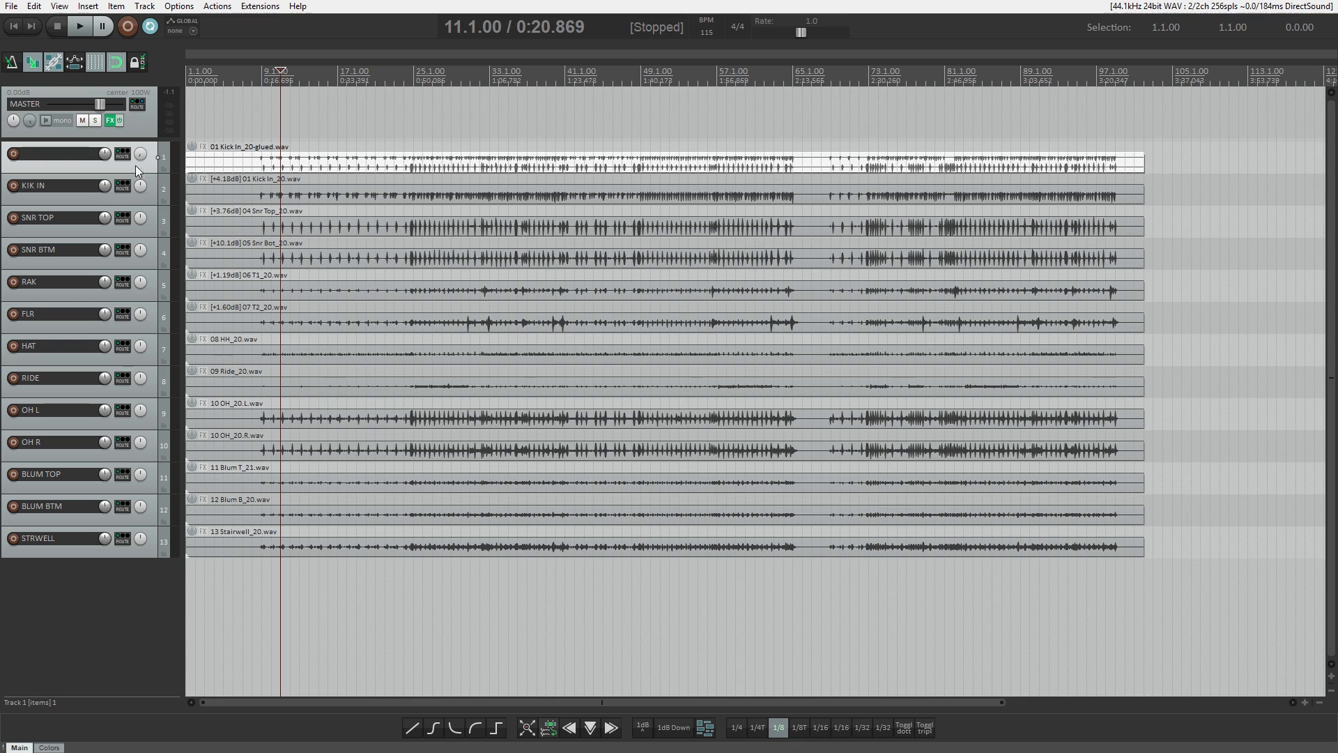
Select the glued kick-and-snare item together with all the drum items and group them
{"action": "left_click_drag", "start_coordinate": [156, 174], "coordinate": [156, 197]}
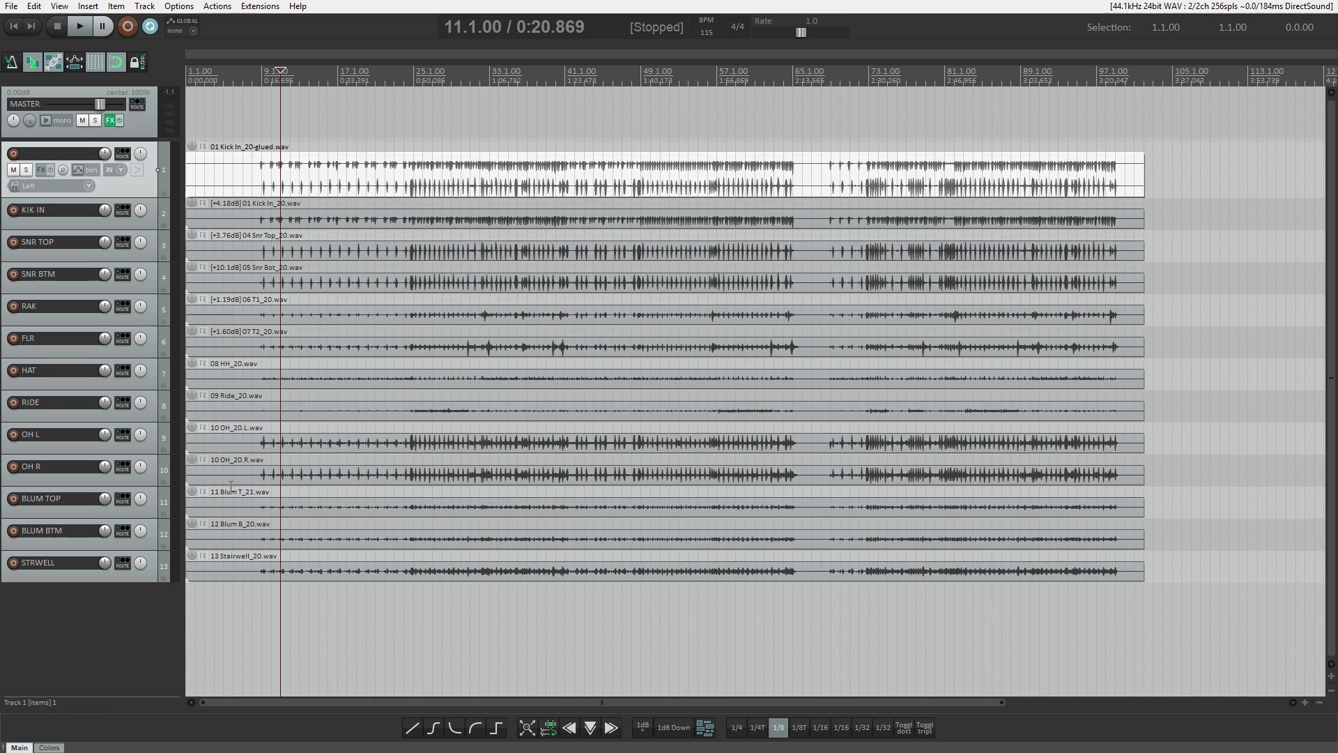
{"action": "left_click", "coordinate": [374, 186]}
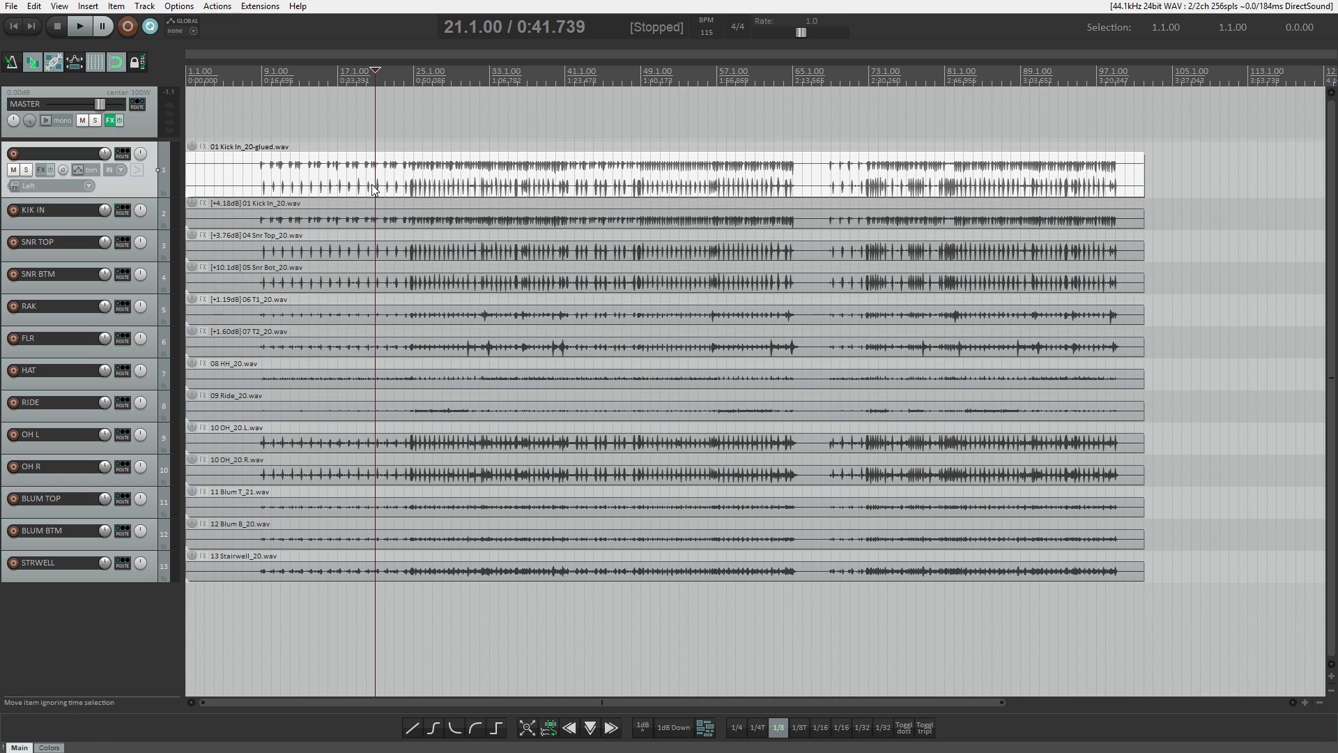
{"action": "left_click", "coordinate": [279, 174]}
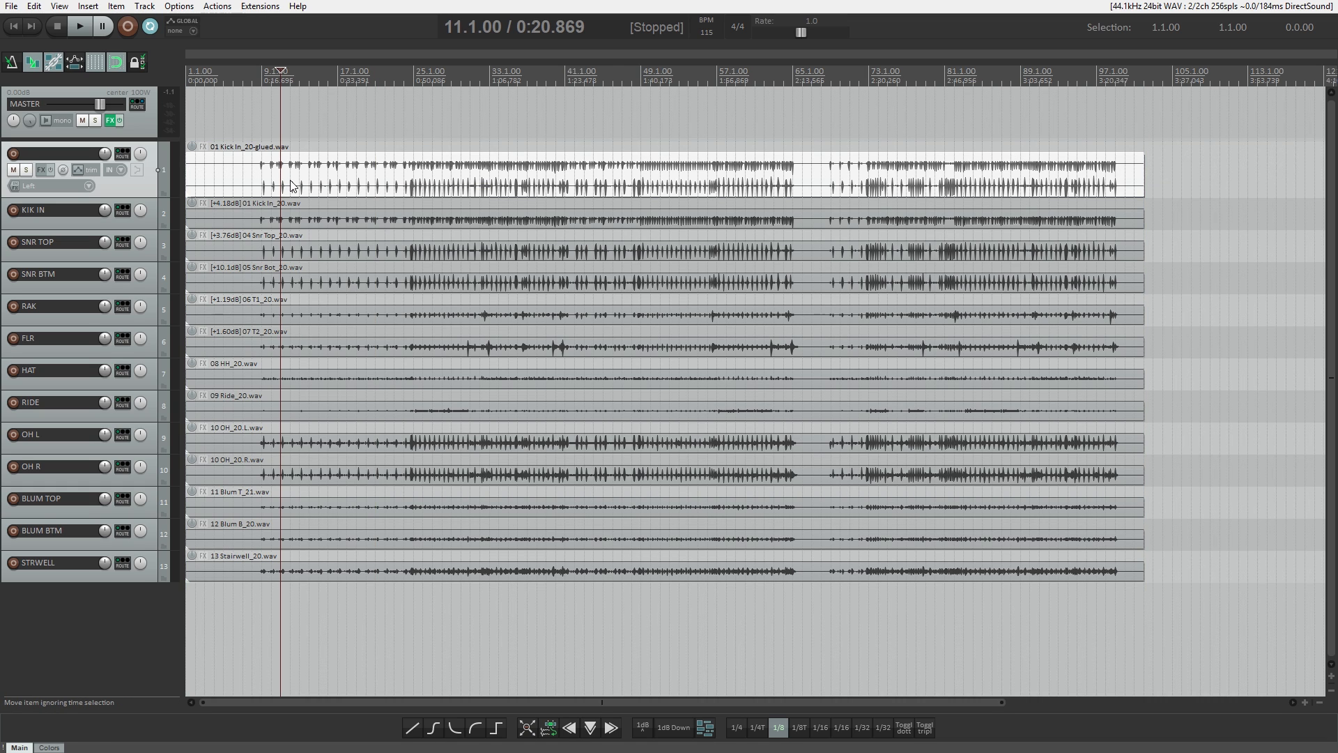
{"action": "scroll", "coordinate": [291, 185], "scroll_direction": "up", "scroll_amount": 2}
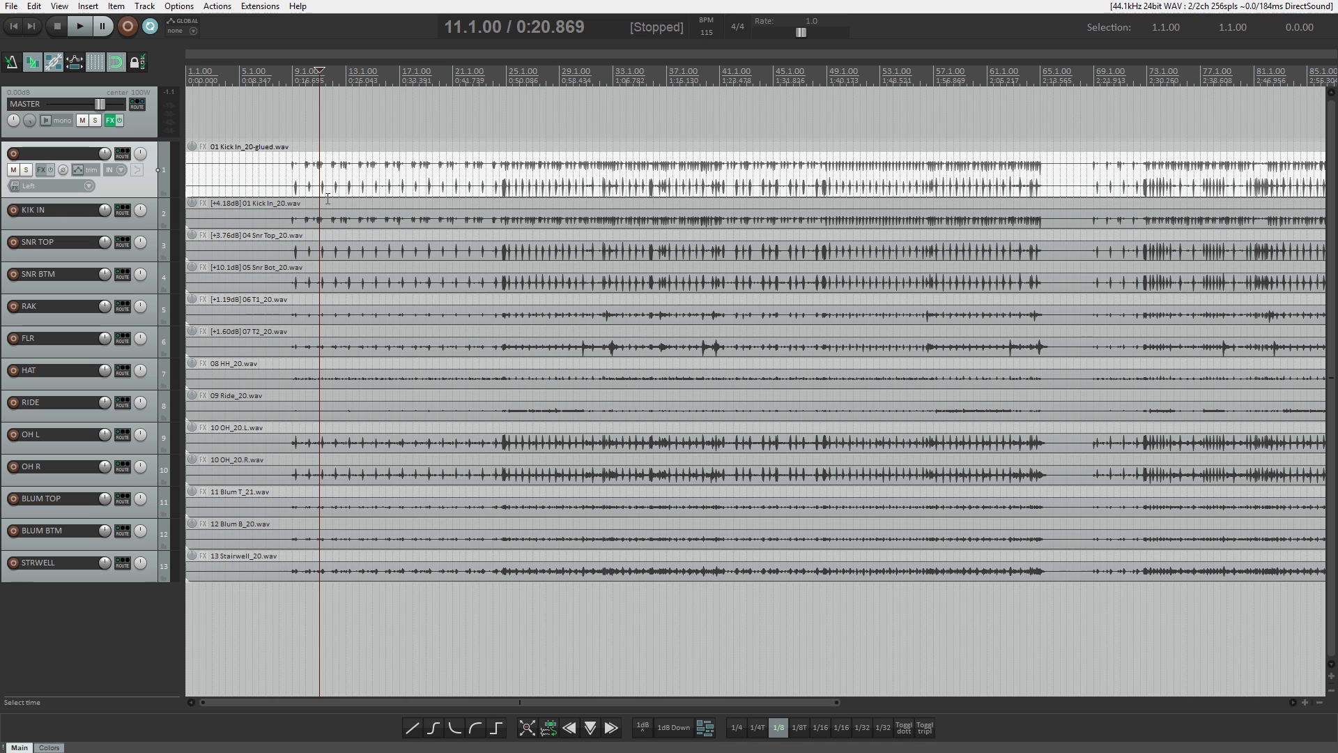
{"action": "left_click_drag", "start_coordinate": [327, 145], "coordinate": [384, 604]}
{"action": "key", "text": "ctrl+g"}
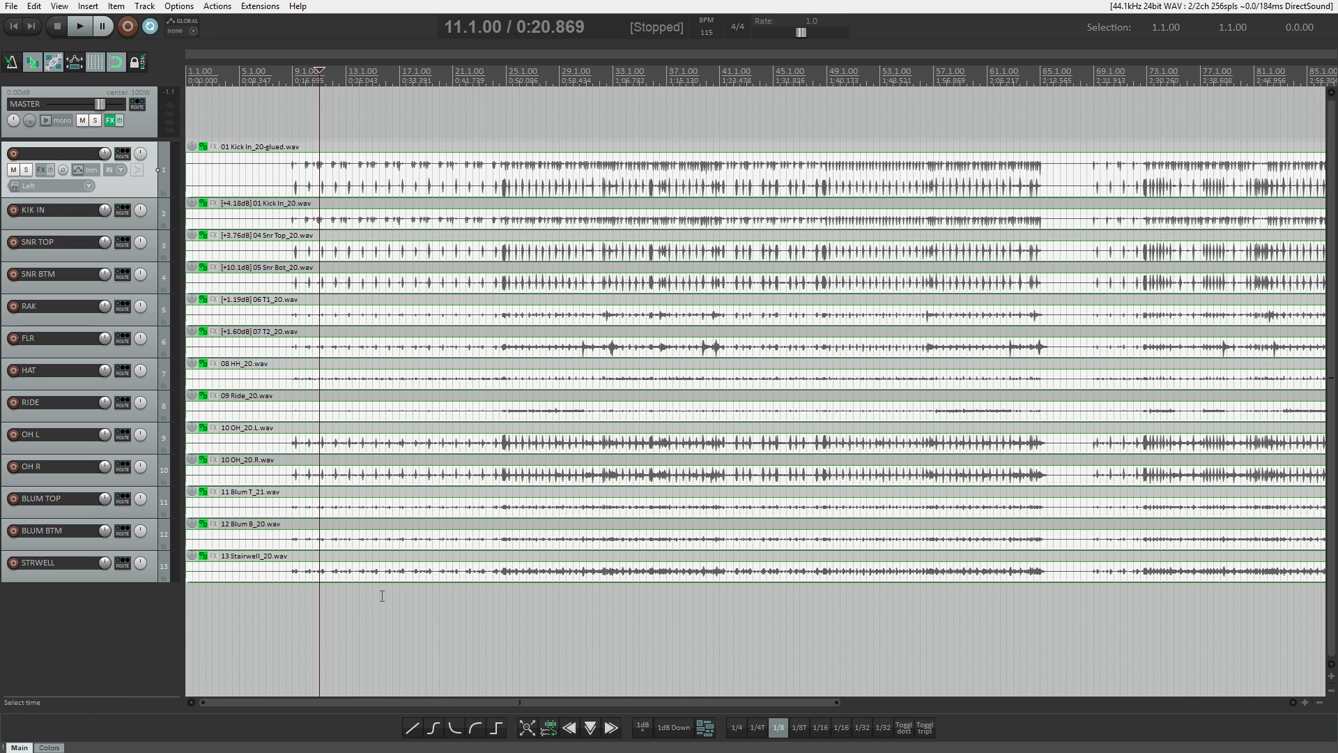
Pan OH L left and OH R right, and mute the SNR BTM, HAT, RIDE, BLUM TOP, BLUM BTM and STRWELL tracks
{"action": "scroll", "coordinate": [351, 414], "scroll_direction": "up", "scroll_amount": 2}
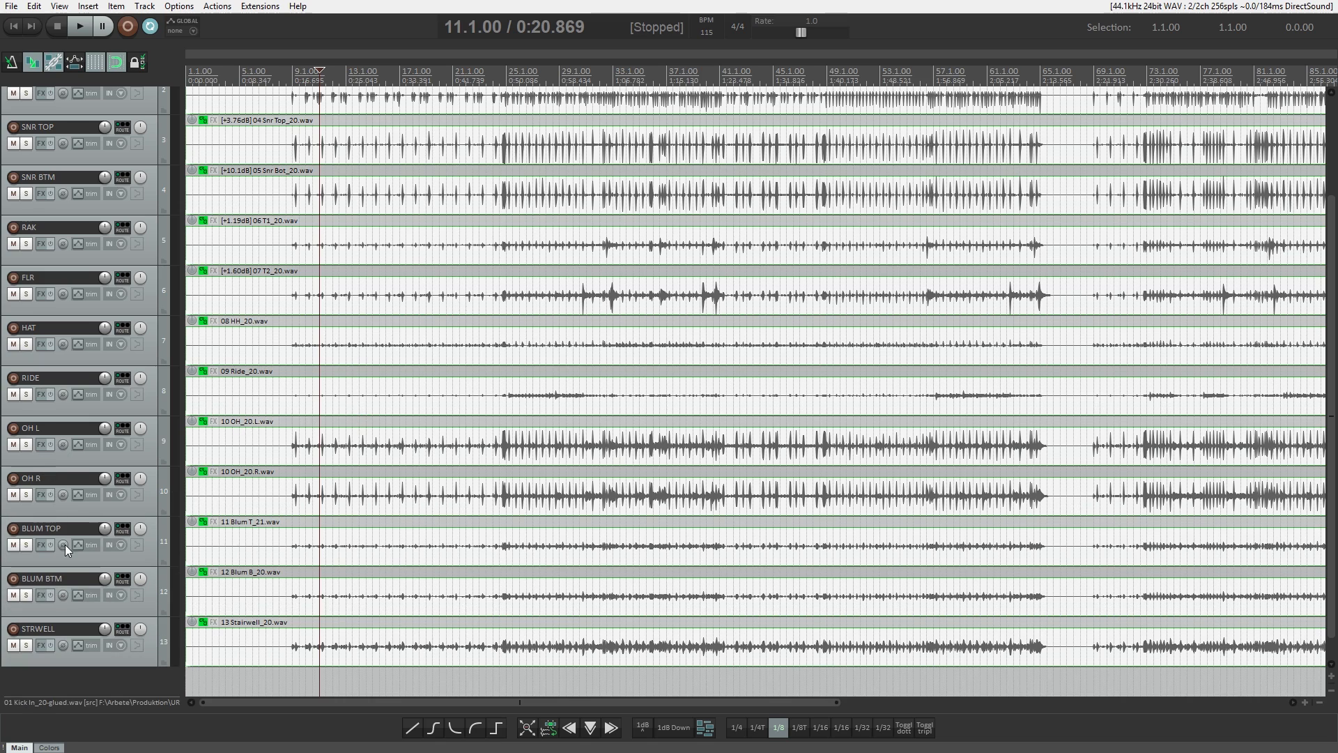
{"action": "left_click_drag", "start_coordinate": [15, 646], "coordinate": [30, 542]}
{"action": "mouse_move", "coordinate": [141, 429]}
{"action": "left_mouse_down"}
{"action": "mouse_move", "coordinate": [140, 481]}
{"action": "mouse_move", "coordinate": [143, 425]}
{"action": "left_mouse_up"}
{"action": "left_click_drag", "start_coordinate": [14, 394], "coordinate": [13, 345]}
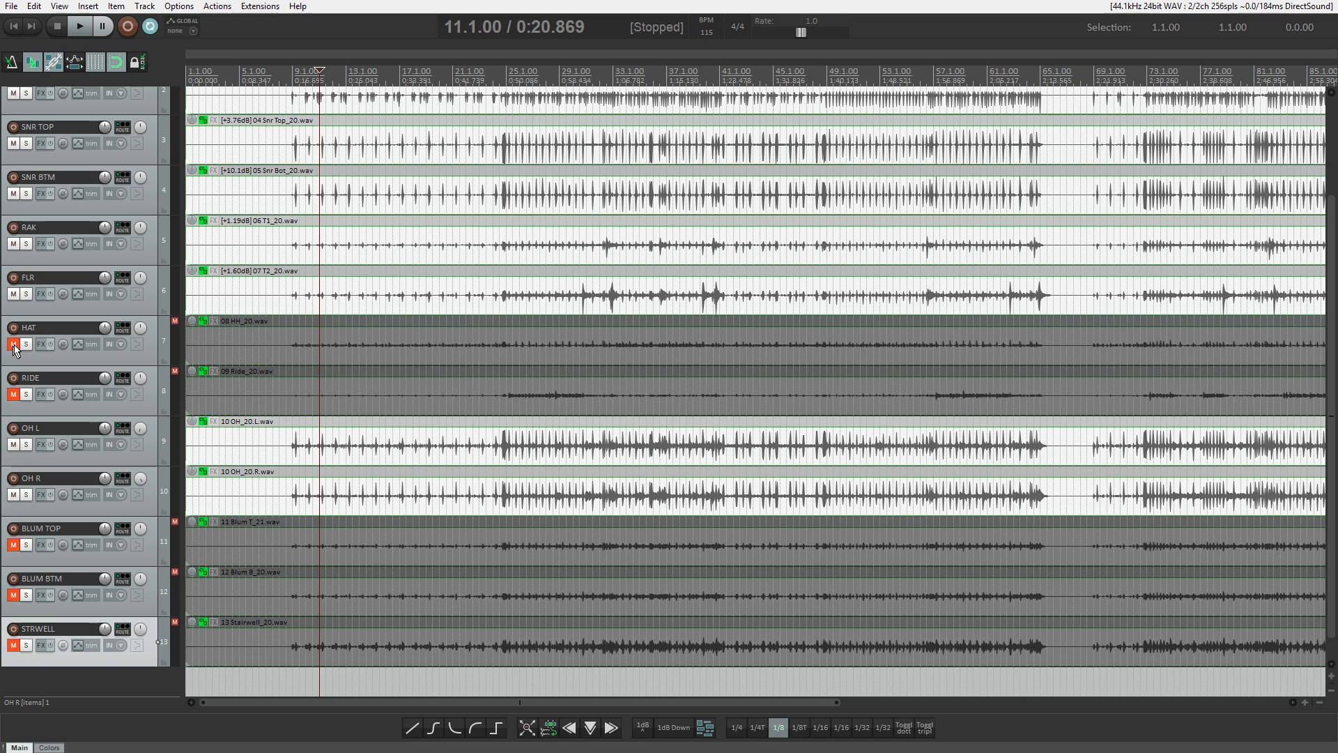
{"action": "left_click", "coordinate": [15, 195]}
Select only the glued kick-and-snare item and make its track much taller
{"action": "key", "text": "Page_Down"}
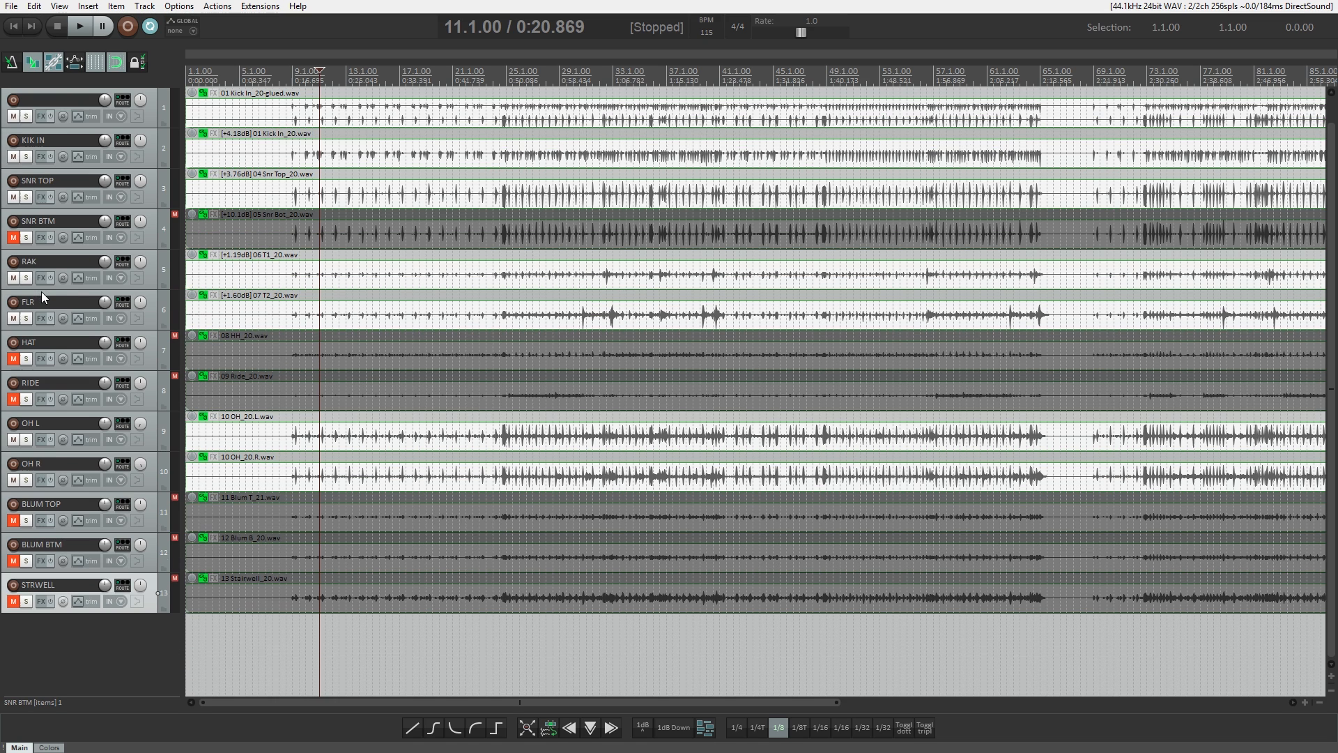
{"action": "key", "text": "Page_Down"}
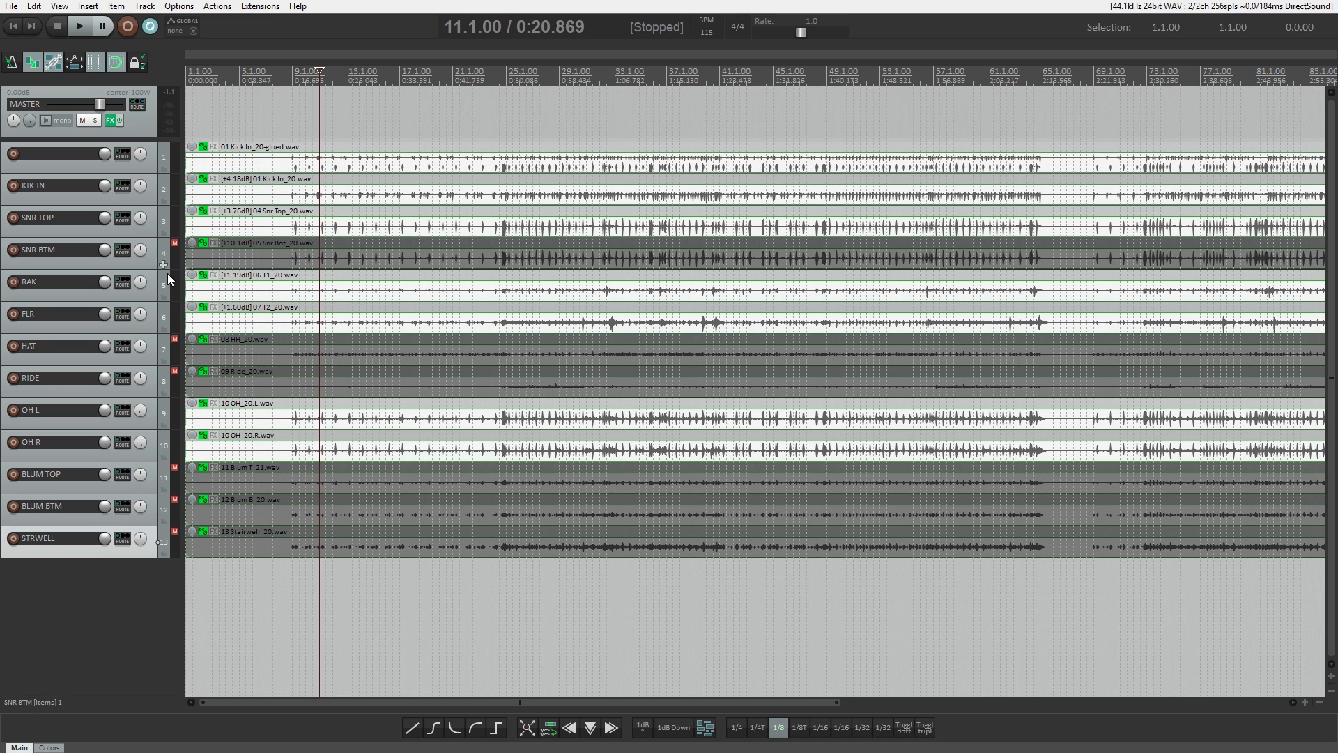
{"action": "left_click", "coordinate": [325, 167]}
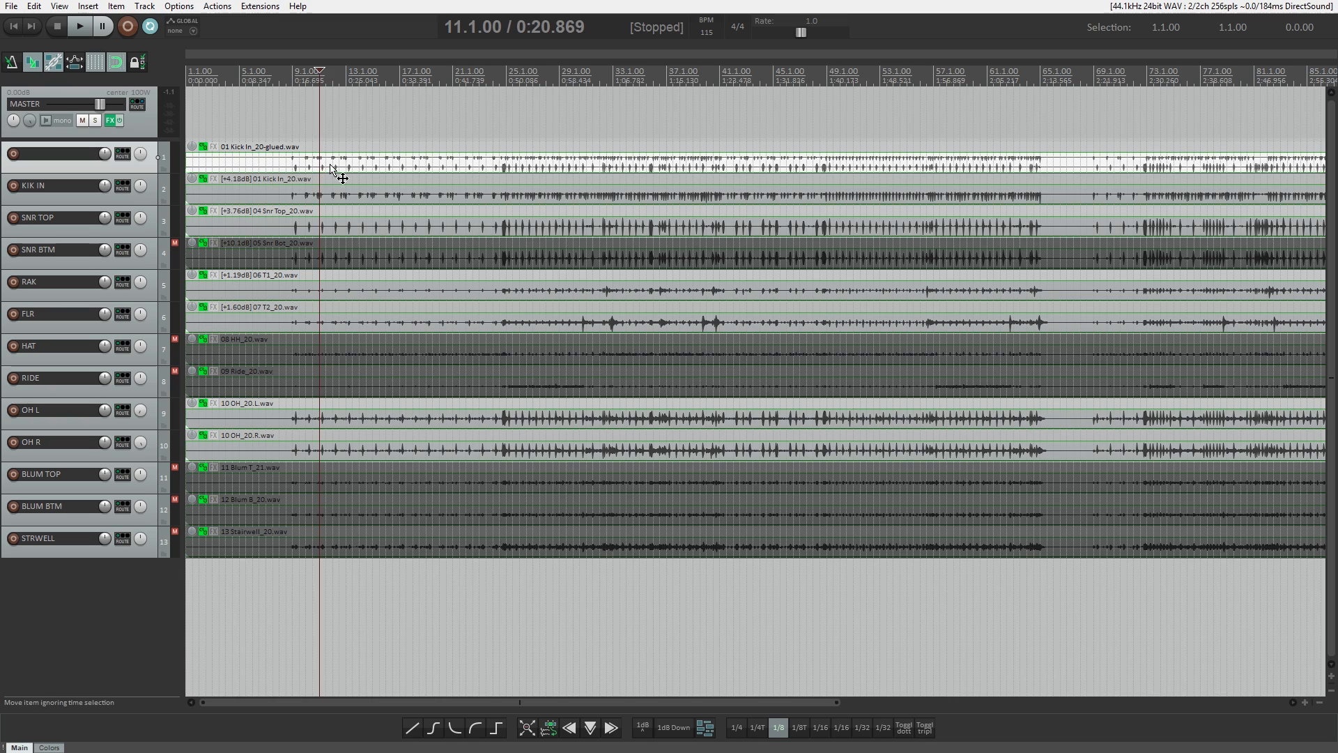
{"action": "left_click", "coordinate": [333, 168]}
{"action": "left_click_drag", "start_coordinate": [136, 171], "coordinate": [137, 246]}
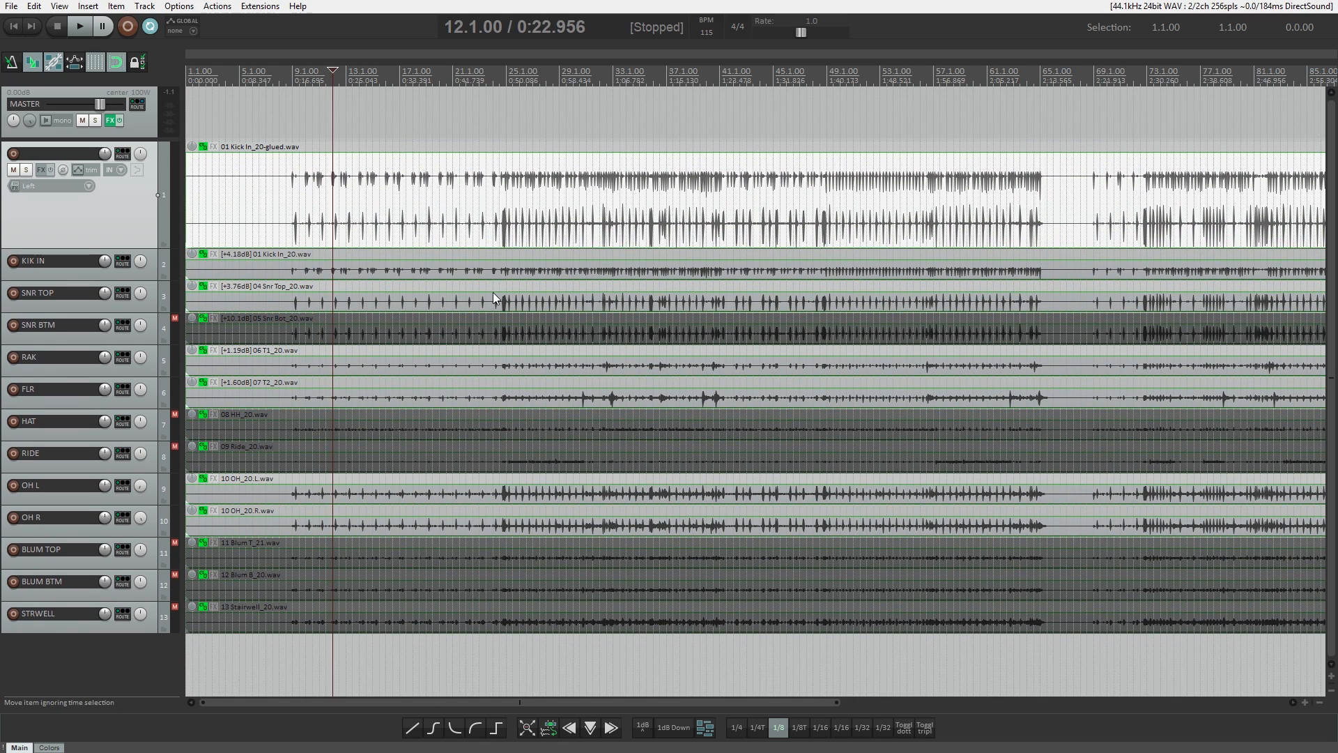
Review the transient sensitivity, then dynamically split the guide item and its grouped items at transients, reduced to 532 splits with 51 ms minimum slice length
{"action": "scroll", "coordinate": [492, 291], "scroll_direction": "down", "scroll_amount": 2}
{"action": "scroll", "coordinate": [491, 291], "scroll_direction": "up", "scroll_amount": 1}
{"action": "key", "text": "d"}
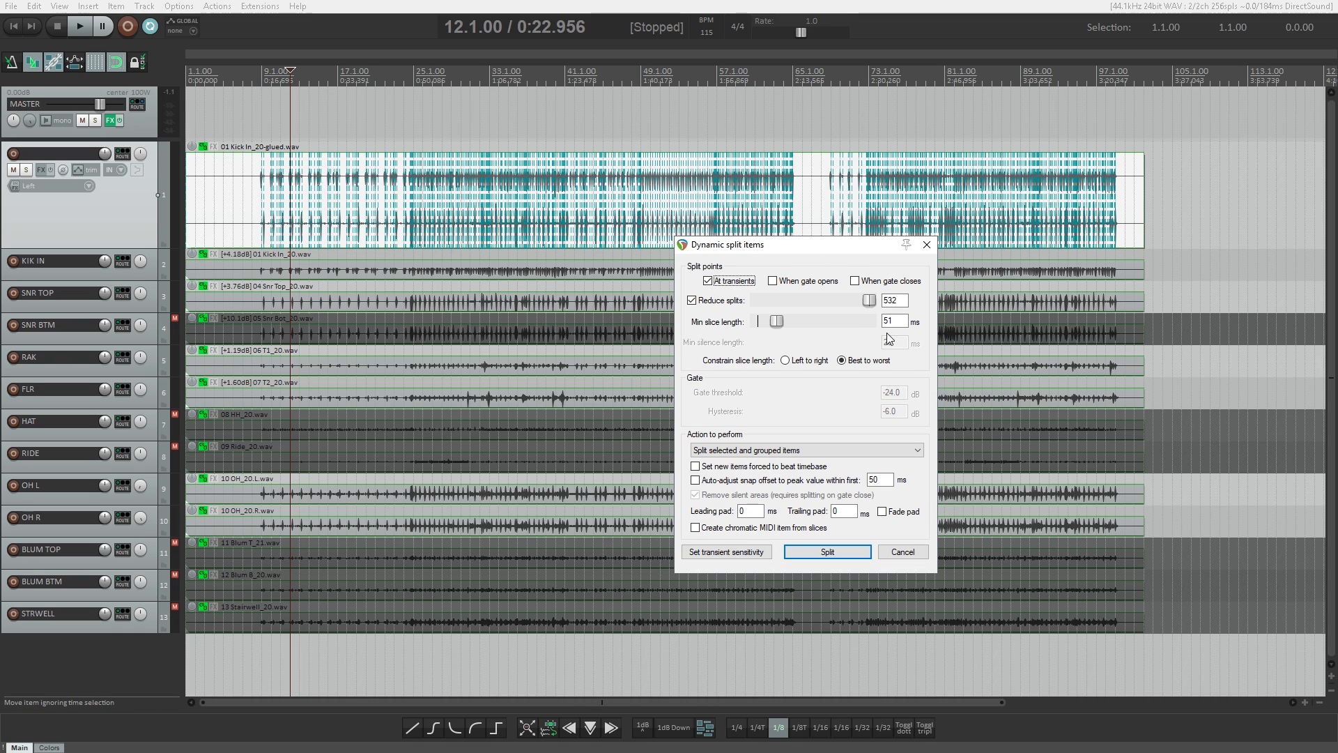
{"action": "left_click", "coordinate": [726, 551]}
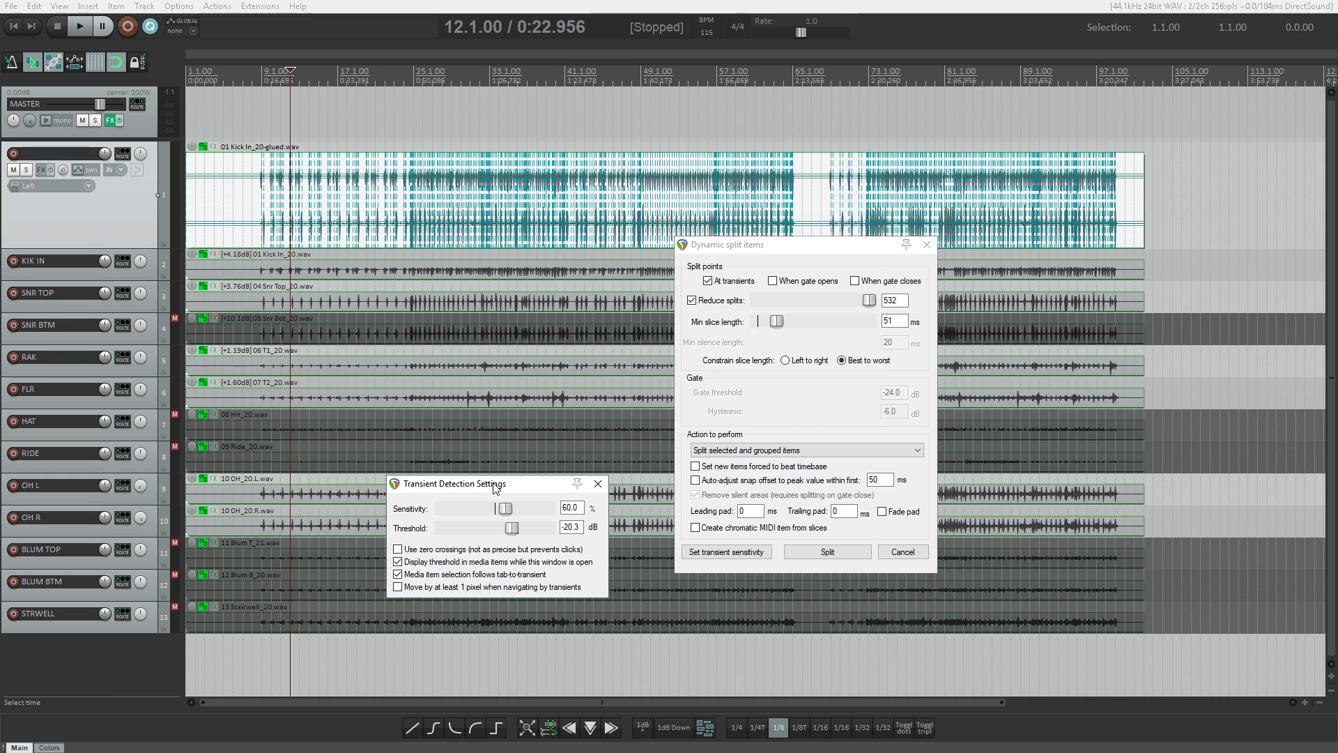
{"action": "left_click_drag", "start_coordinate": [496, 488], "coordinate": [563, 251]}
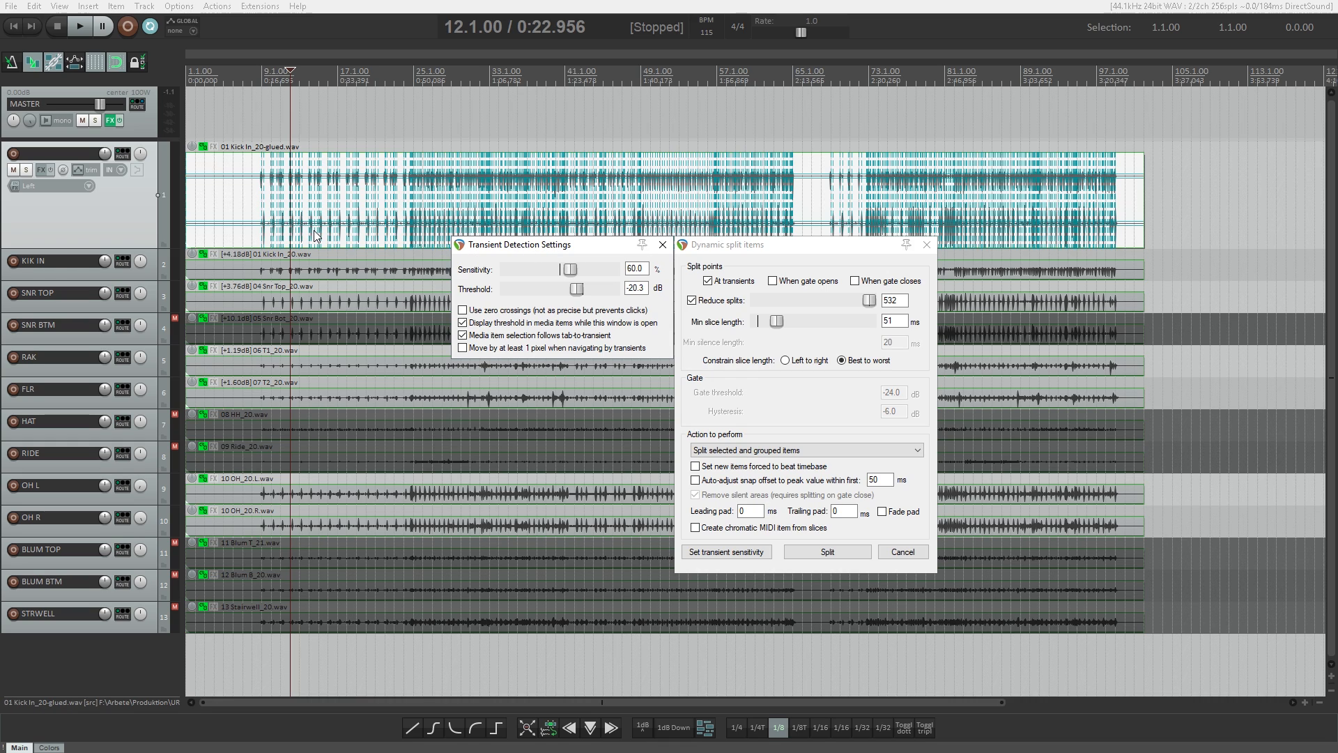
{"action": "left_click", "coordinate": [662, 244]}
{"action": "mouse_move", "coordinate": [870, 303]}
{"action": "left_mouse_down"}
{"action": "mouse_move", "coordinate": [768, 309]}
{"action": "mouse_move", "coordinate": [871, 306]}
{"action": "left_mouse_up"}
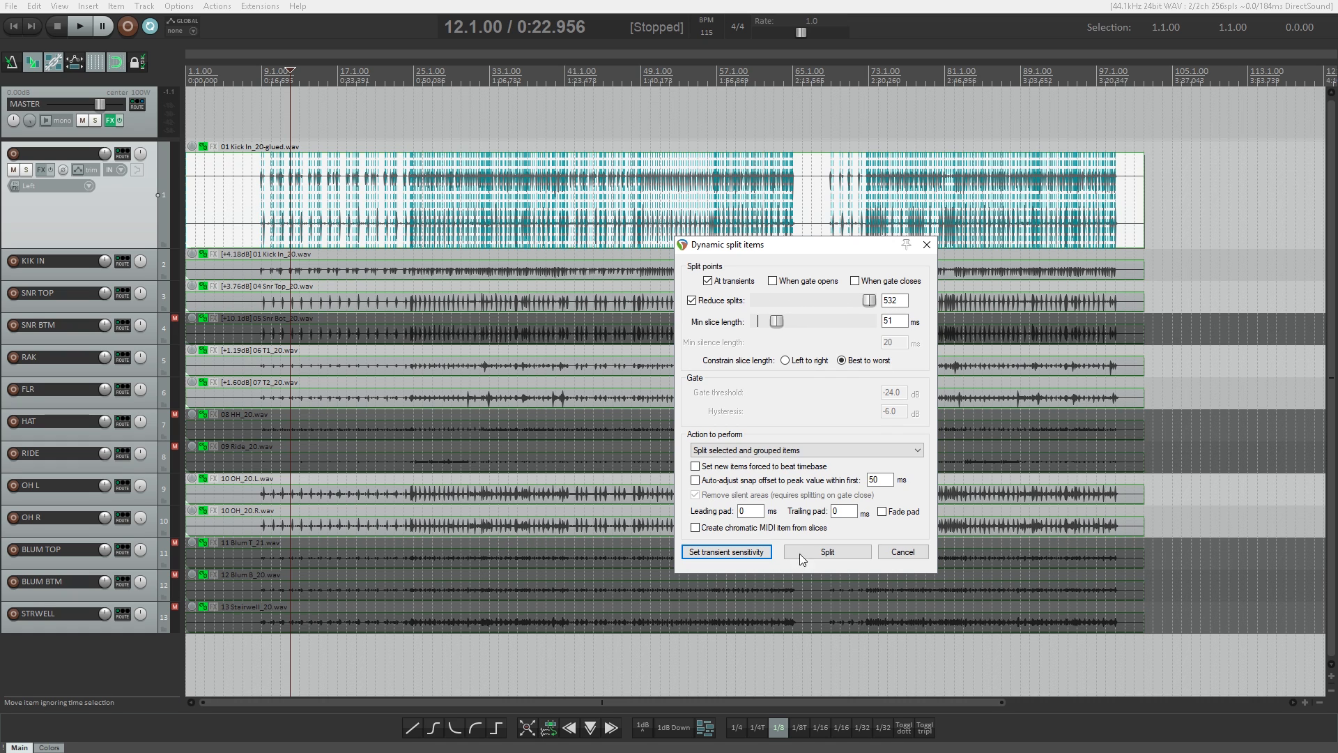
{"action": "left_click", "coordinate": [826, 552]}
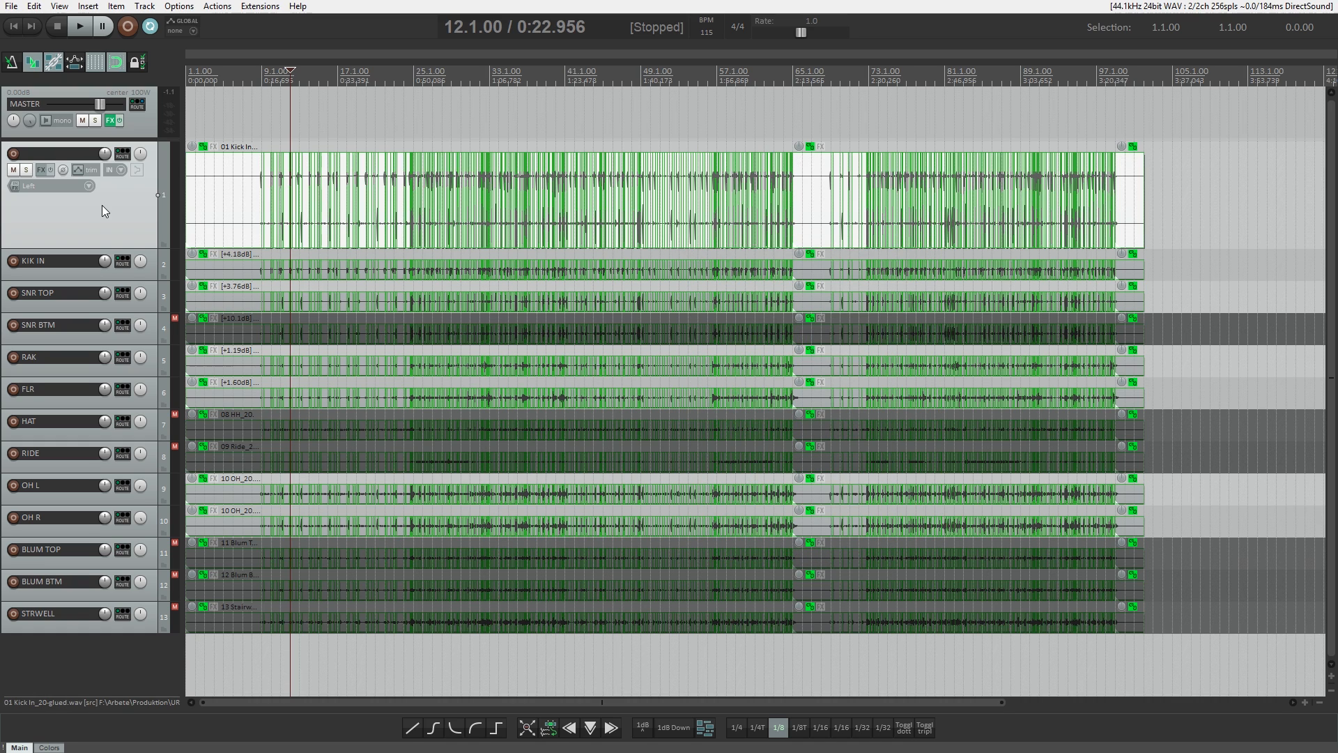
Delete the glued kick-and-snare guide track with all its slices
{"action": "key", "text": "Delete"}
{"action": "key", "text": "Return"}
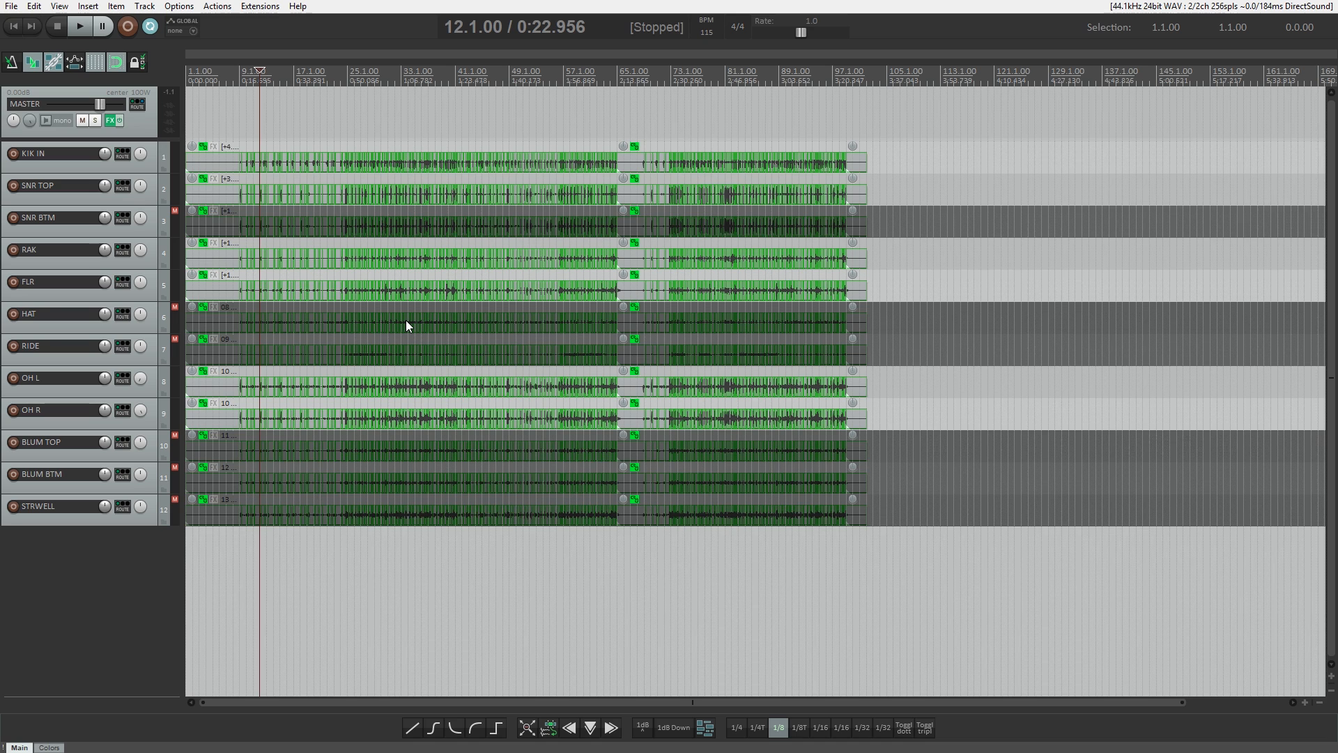
Examine the split points against the grid in the intro around bars 9 to 16 and in the busier section around bar 28
{"action": "scroll", "coordinate": [411, 318], "scroll_direction": "up", "scroll_amount": 5}
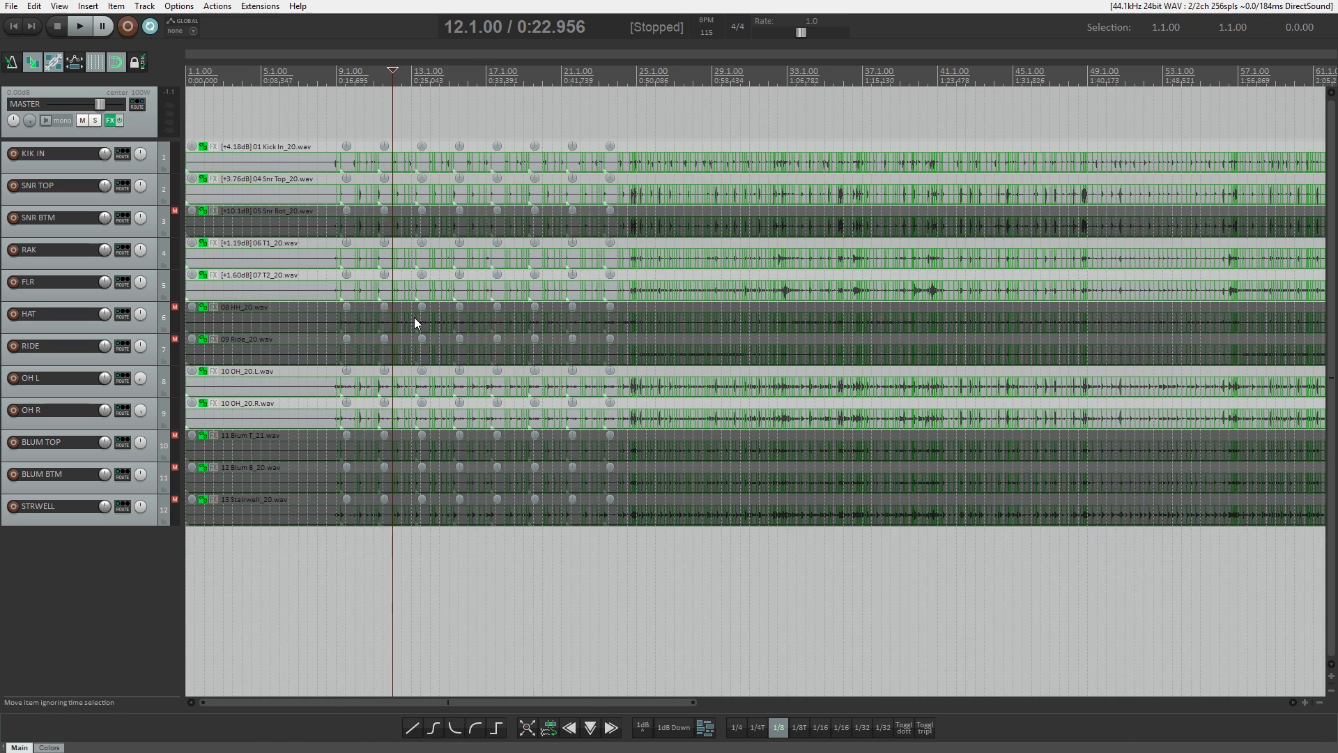
{"action": "scroll", "coordinate": [420, 308], "scroll_direction": "up", "scroll_amount": 2}
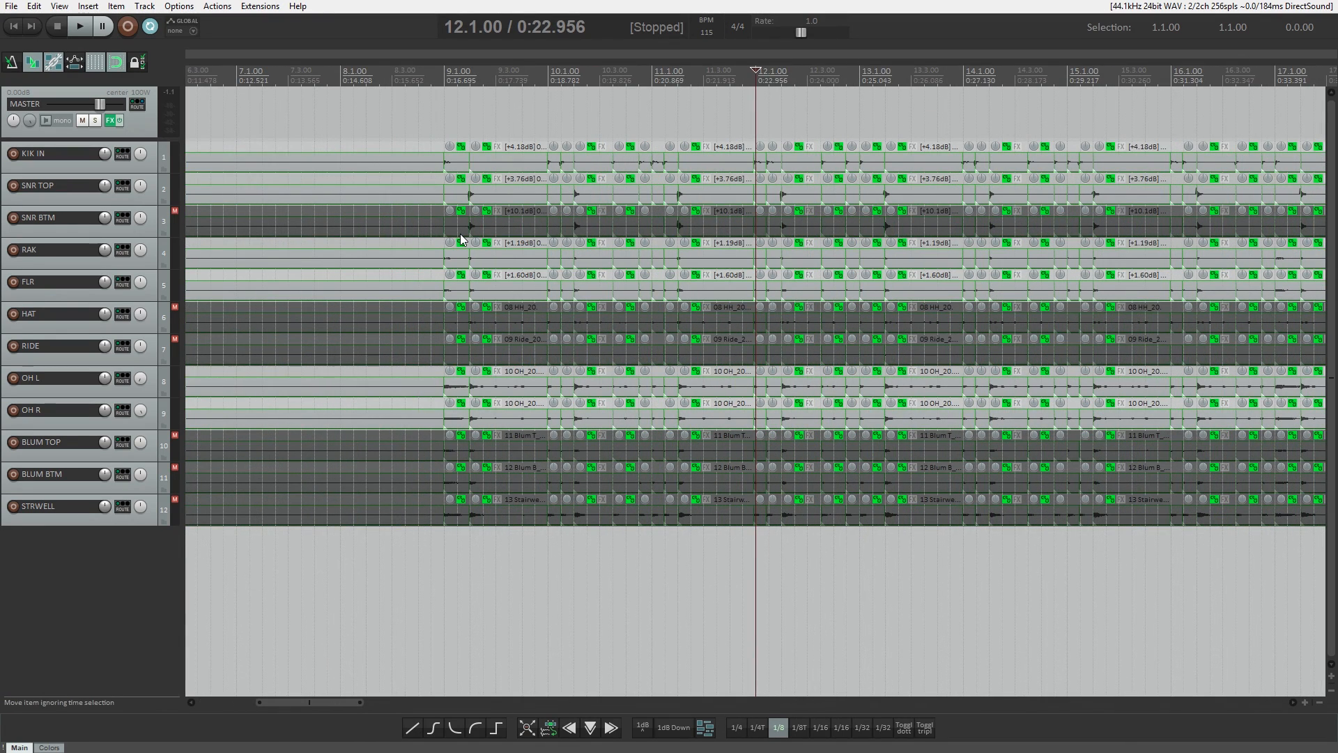
{"action": "scroll", "coordinate": [601, 181], "scroll_direction": "up", "scroll_amount": 2}
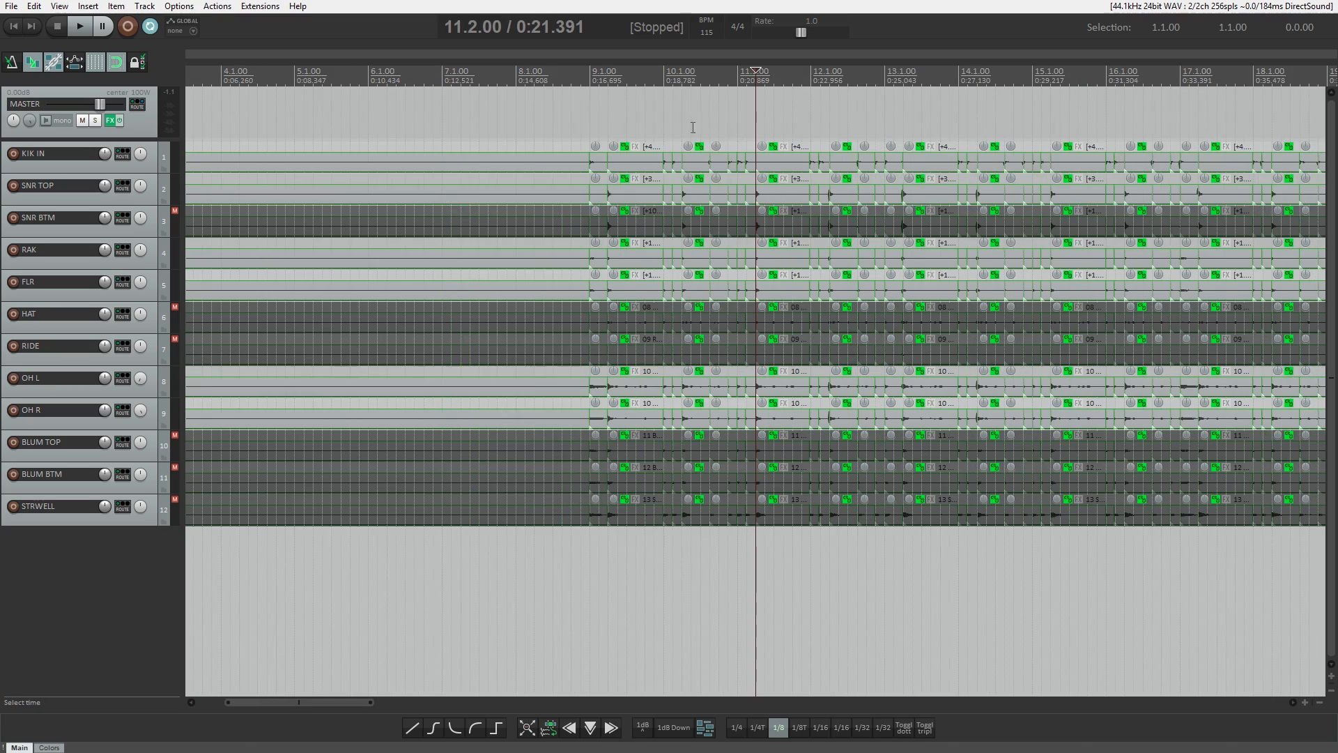
{"action": "scroll", "coordinate": [671, 279], "scroll_direction": "down", "scroll_amount": 3}
{"action": "scroll", "coordinate": [716, 356], "scroll_direction": "down", "scroll_amount": 3}
{"action": "left_click", "coordinate": [912, 383]}
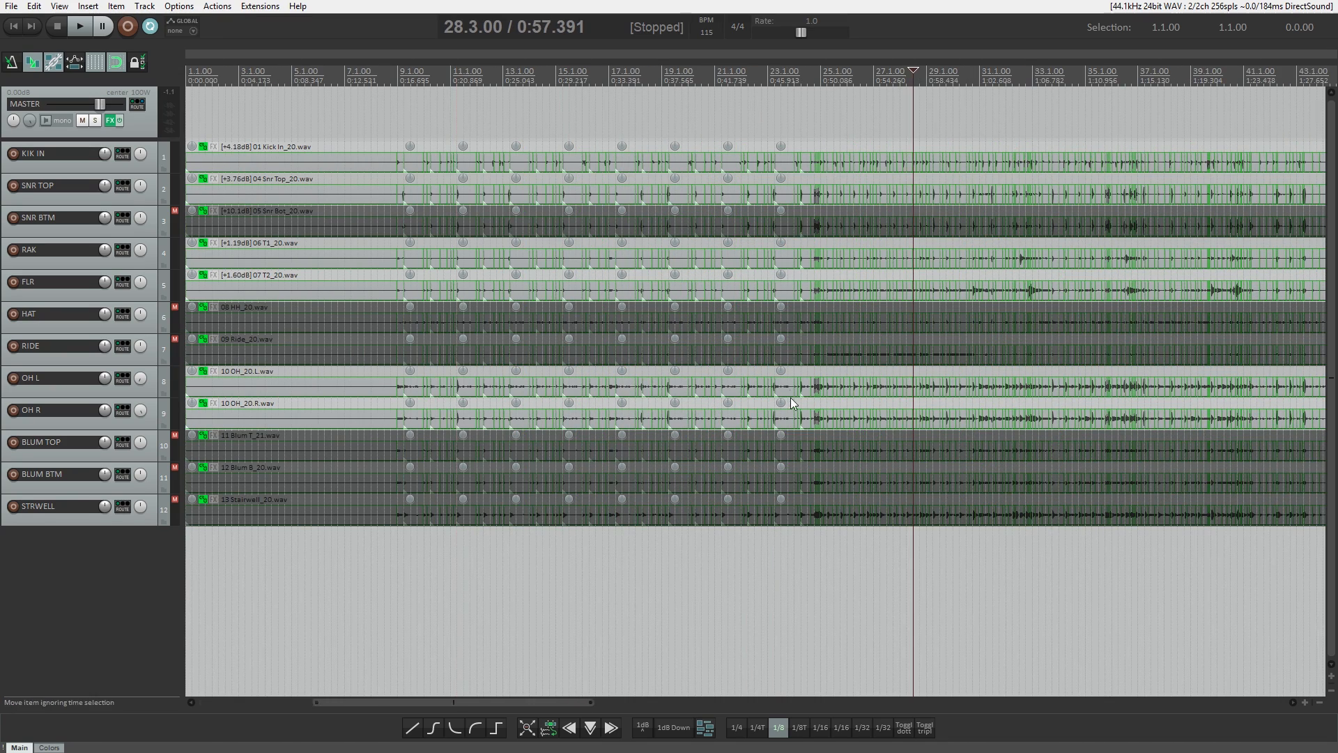
{"action": "scroll", "coordinate": [789, 406], "scroll_direction": "up", "scroll_amount": 6}
{"action": "scroll", "coordinate": [684, 462], "scroll_direction": "down", "scroll_amount": 5}
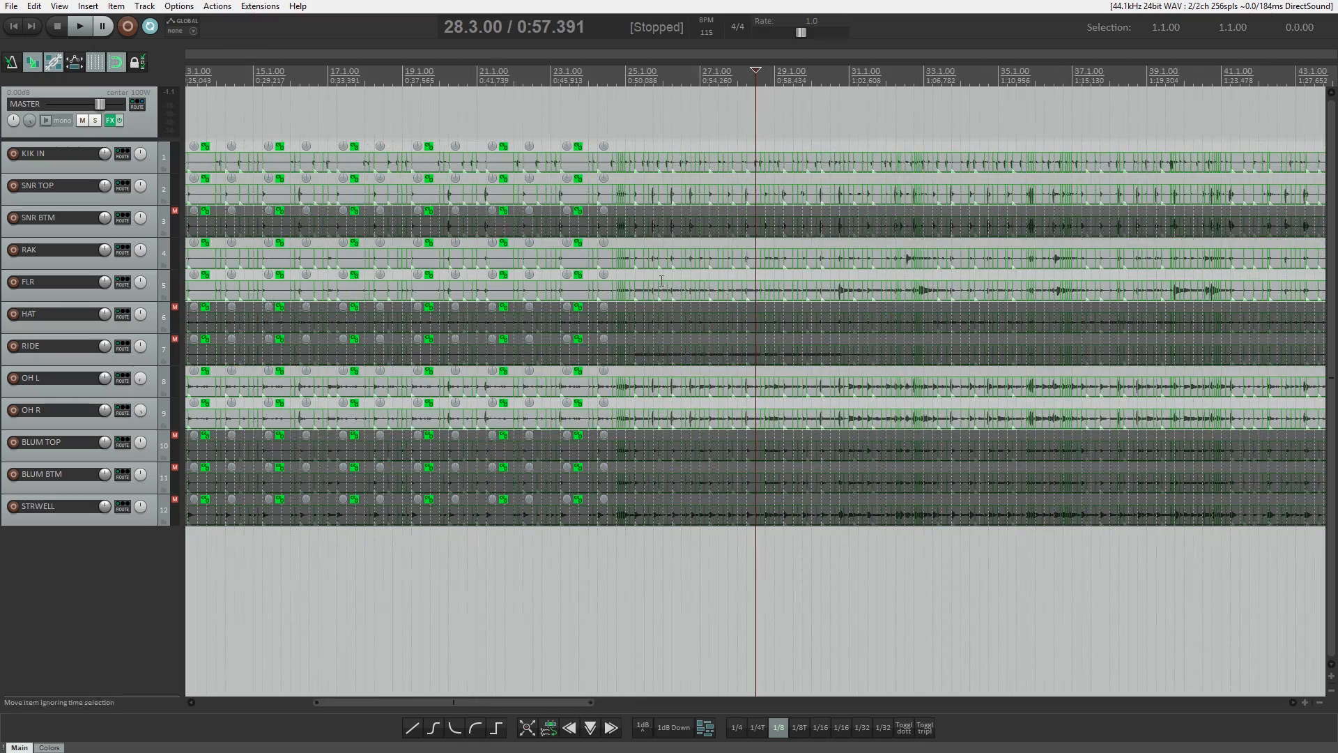
{"action": "left_click", "coordinate": [286, 320]}
{"action": "scroll", "coordinate": [755, 597], "scroll_direction": "up", "scroll_amount": 2}
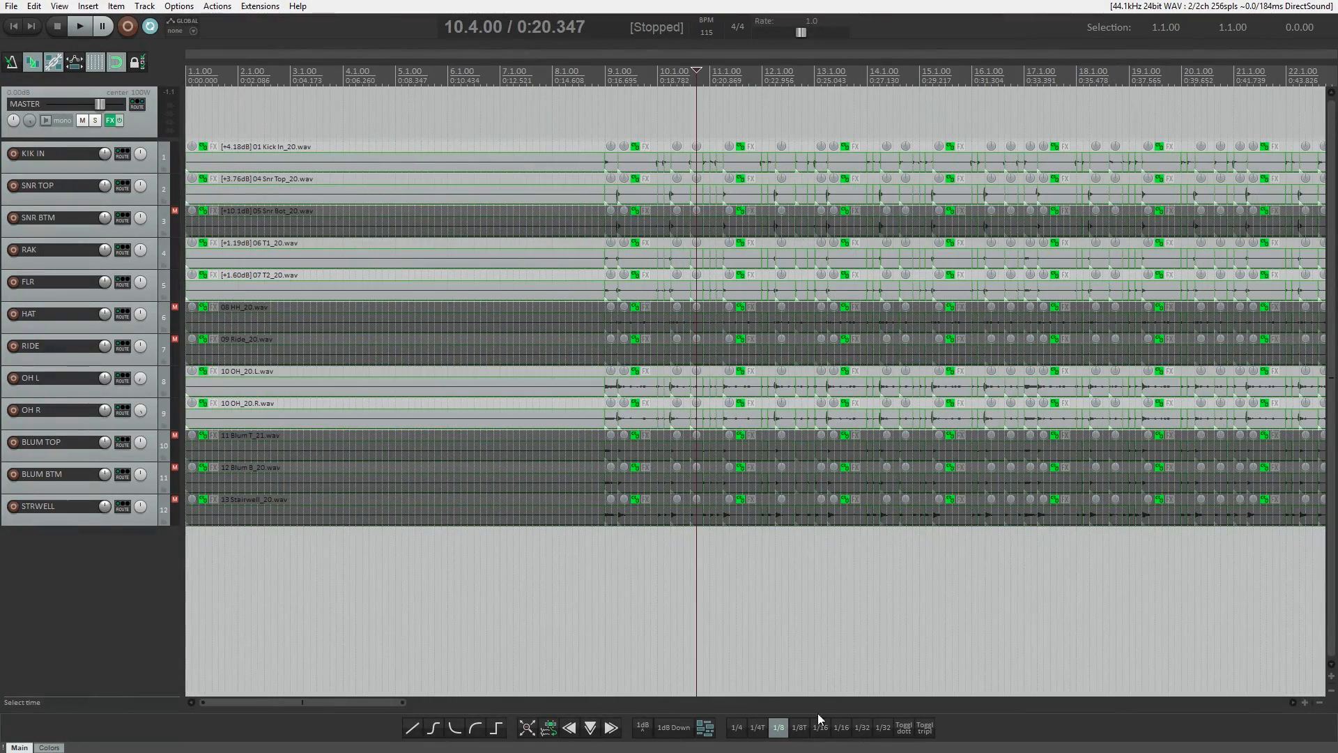
{"action": "scroll", "coordinate": [789, 663], "scroll_direction": "up", "scroll_amount": 3}
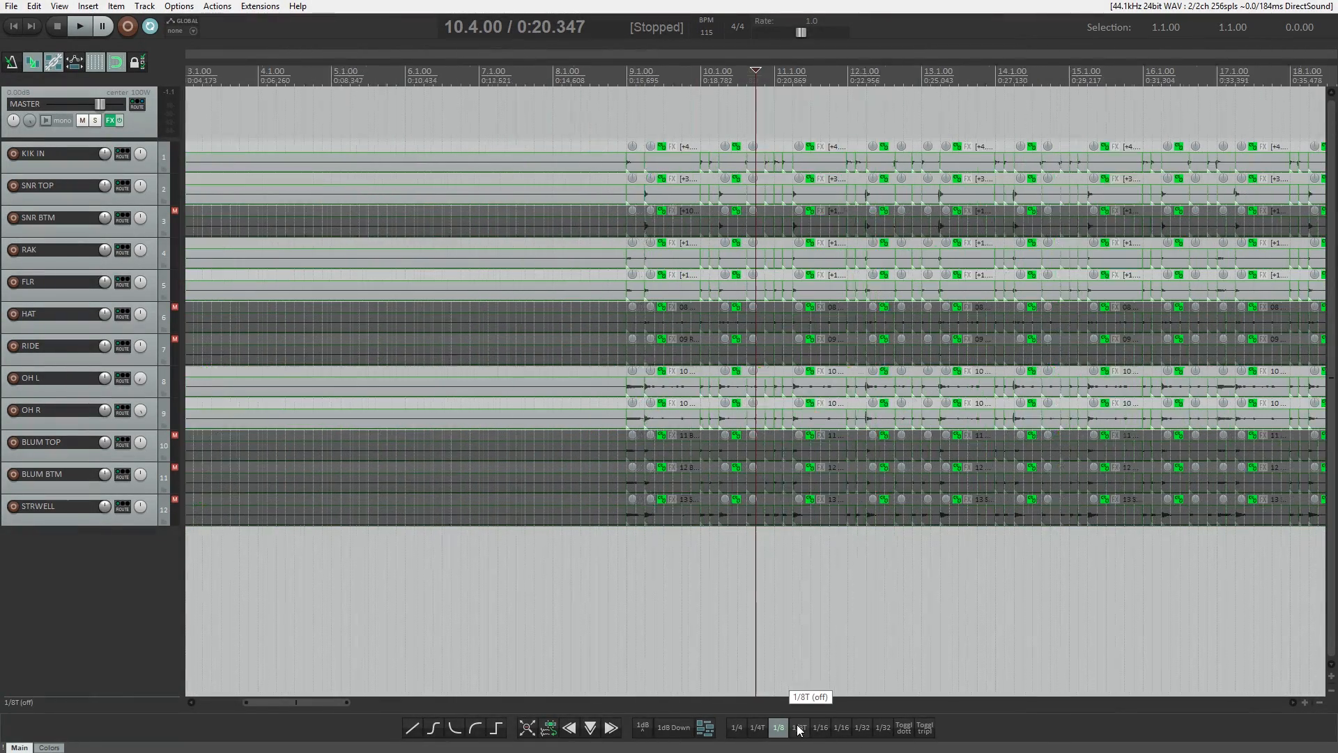
{"action": "scroll", "coordinate": [789, 663], "scroll_direction": "up", "scroll_amount": 2}
{"action": "scroll", "coordinate": [783, 735], "scroll_direction": "down", "scroll_amount": 1}
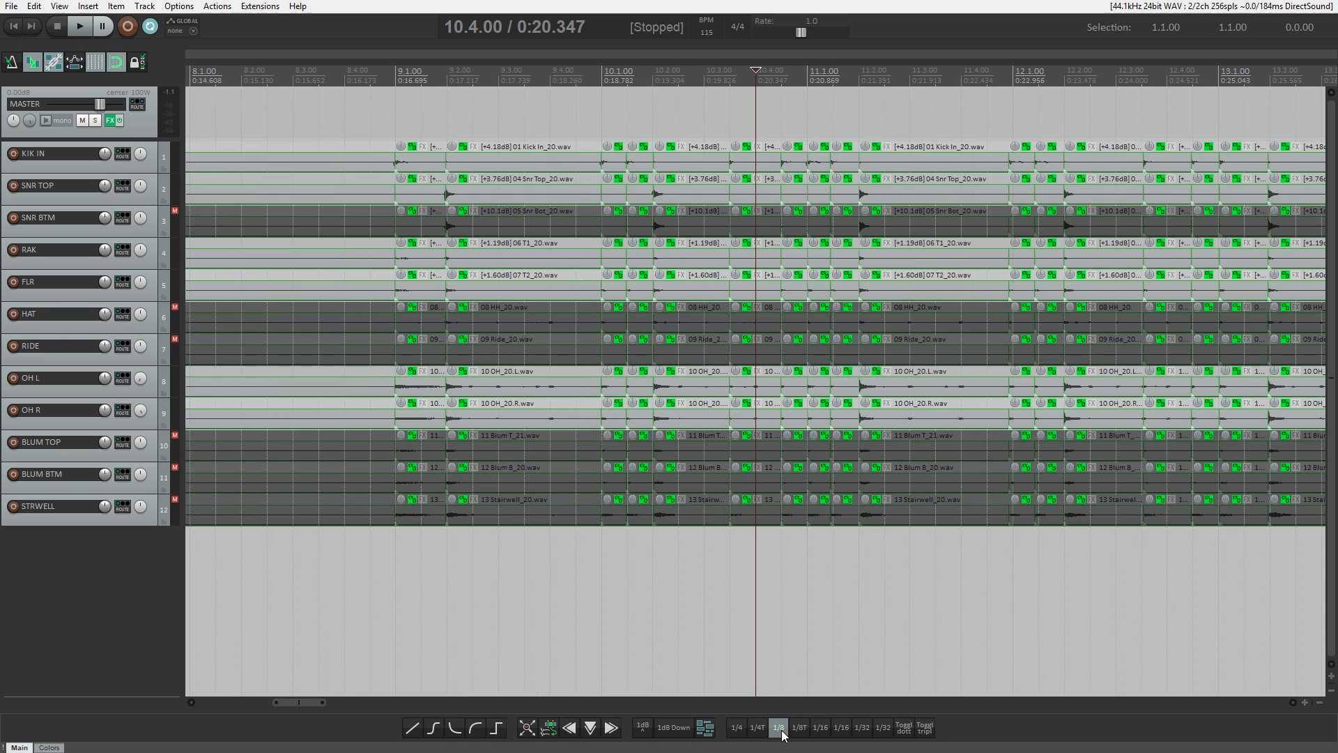
With the grid at 1/8, select the slices on all drum tracks in bars 9 to 12 and quantize them
{"action": "left_click", "coordinate": [782, 735]}
{"action": "scroll", "coordinate": [471, 209], "scroll_direction": "down", "scroll_amount": 8}
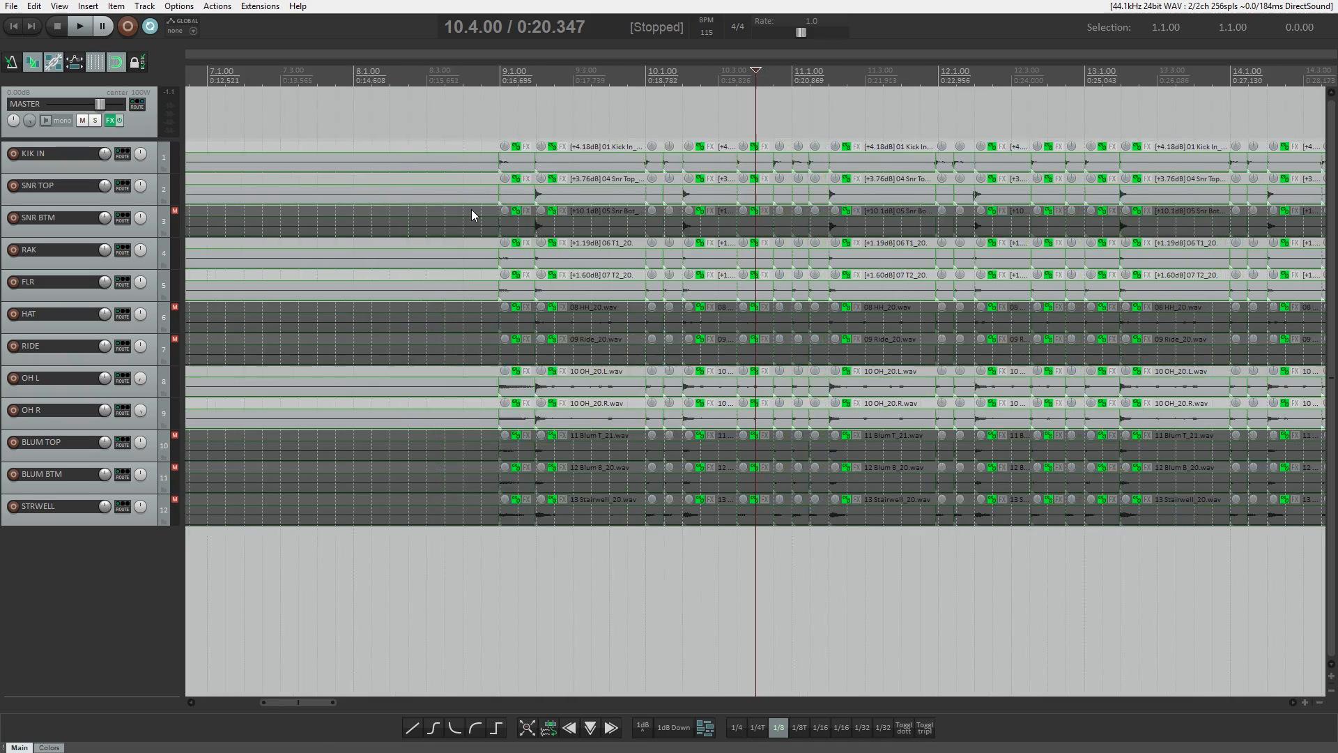
{"action": "scroll", "coordinate": [204, 114], "scroll_direction": "down", "scroll_amount": 2}
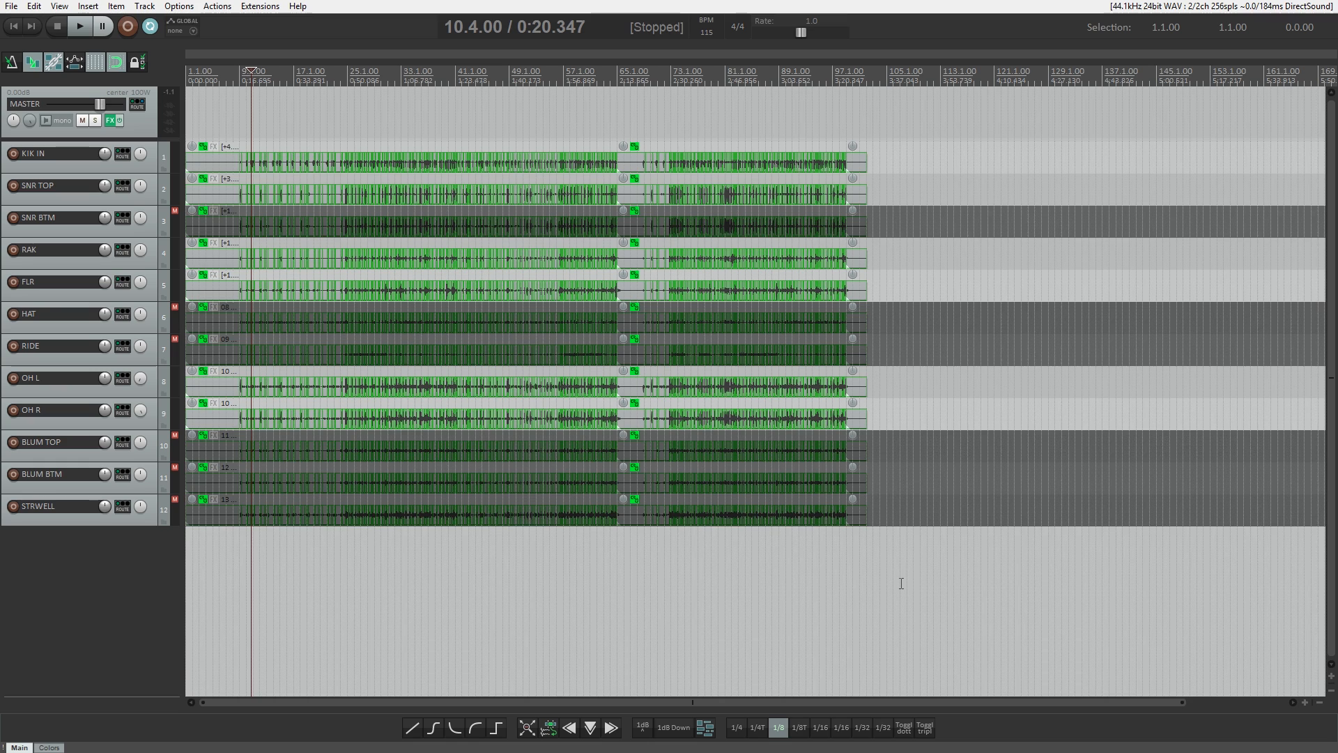
{"action": "scroll", "coordinate": [794, 526], "scroll_direction": "up", "scroll_amount": 8}
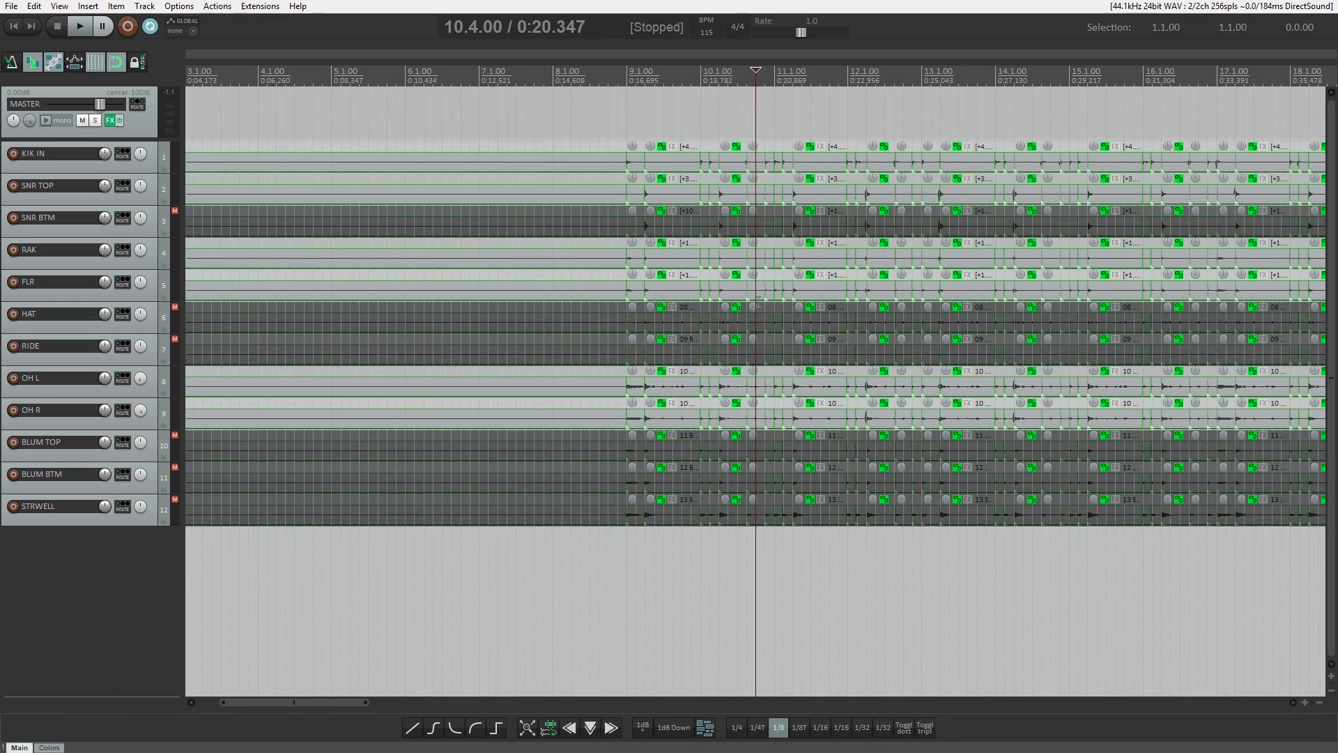
{"action": "scroll", "coordinate": [922, 321], "scroll_direction": "up", "scroll_amount": 2}
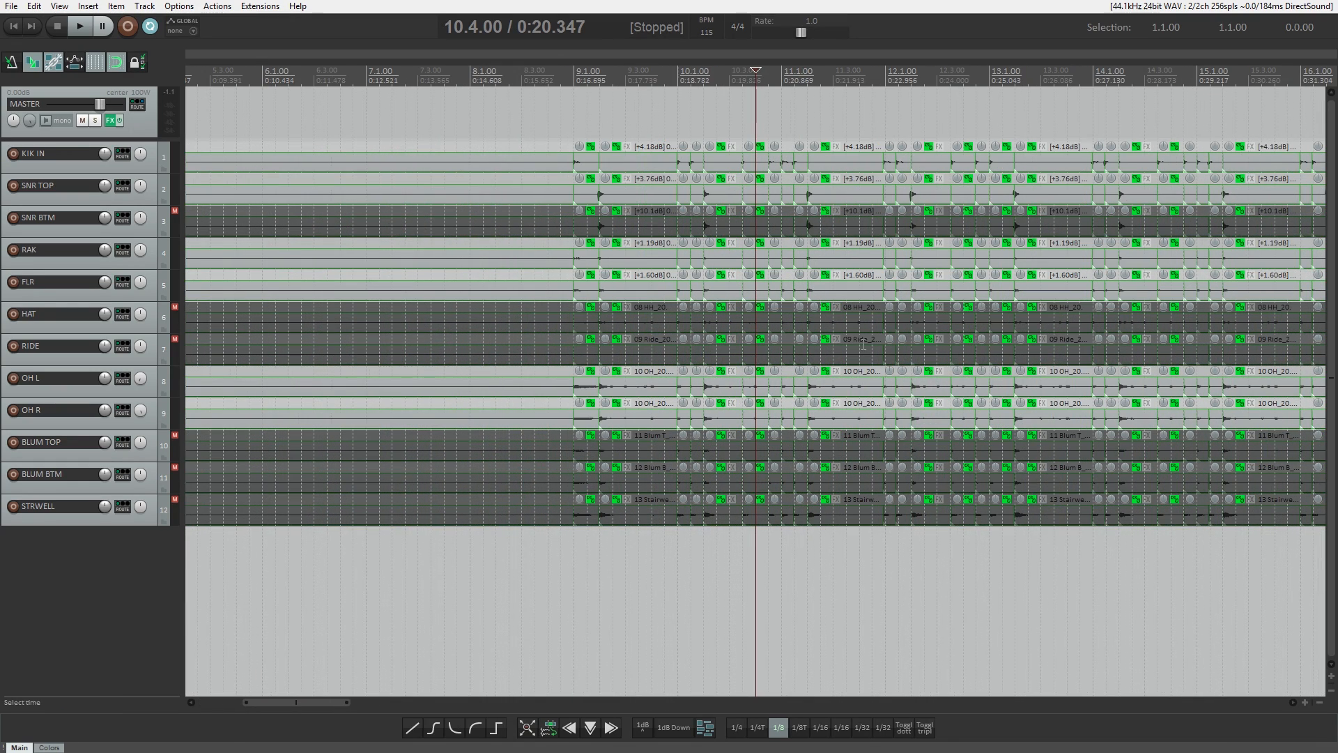
{"action": "scroll", "coordinate": [863, 344], "scroll_direction": "right", "scroll_amount": 3}
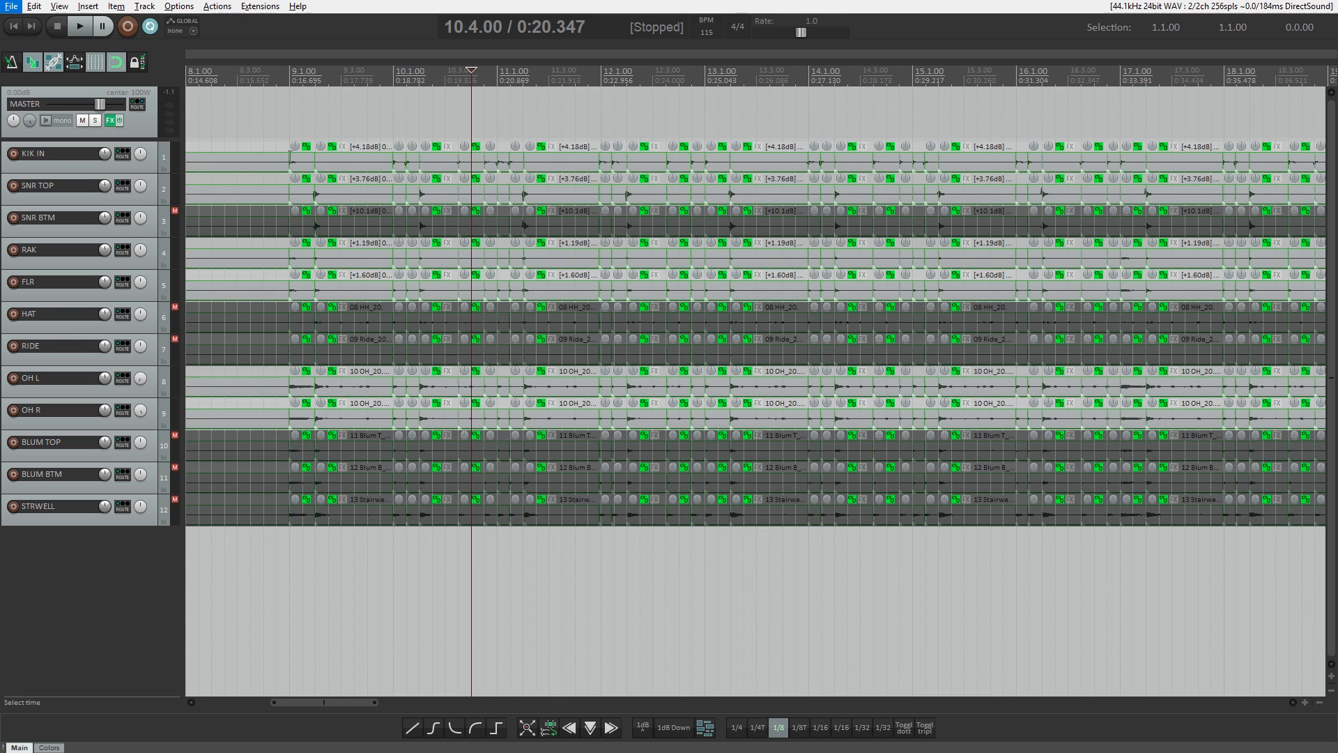
{"action": "left_click_drag", "start_coordinate": [299, 154], "coordinate": [698, 574]}
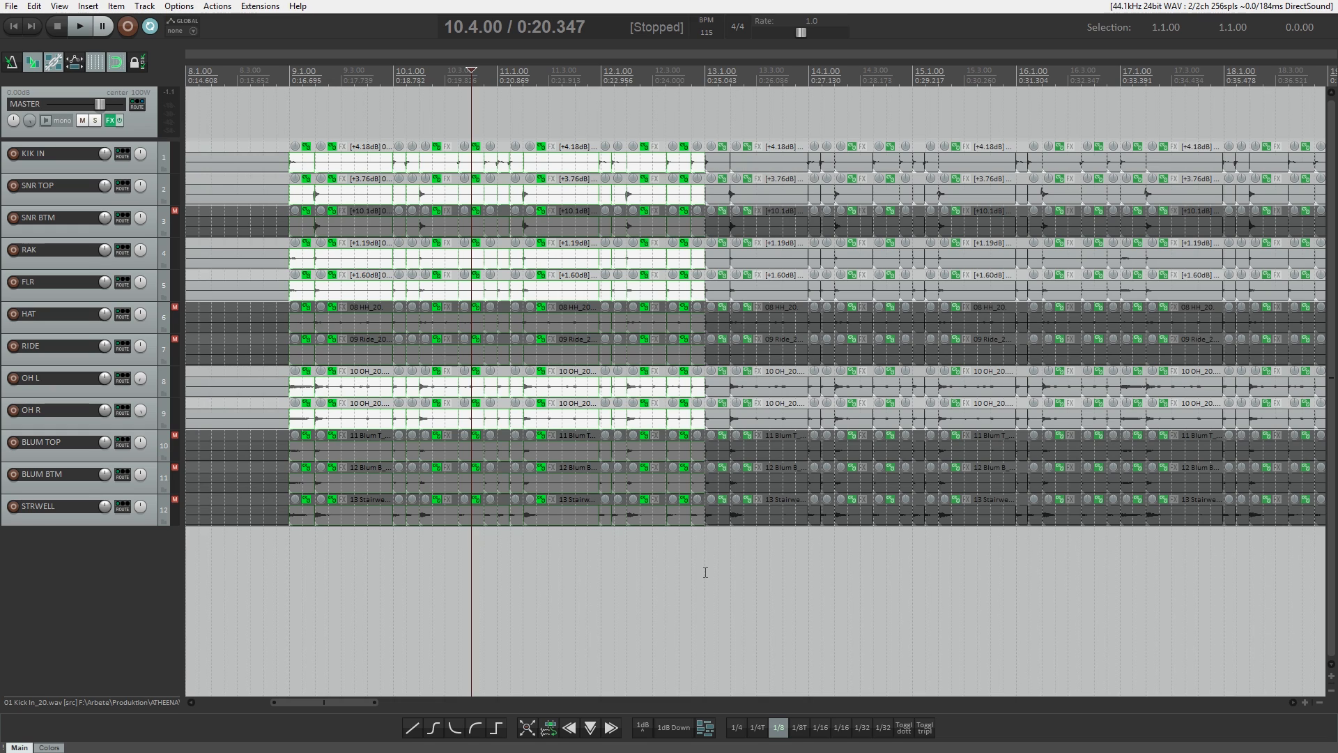
{"action": "key", "text": "q"}
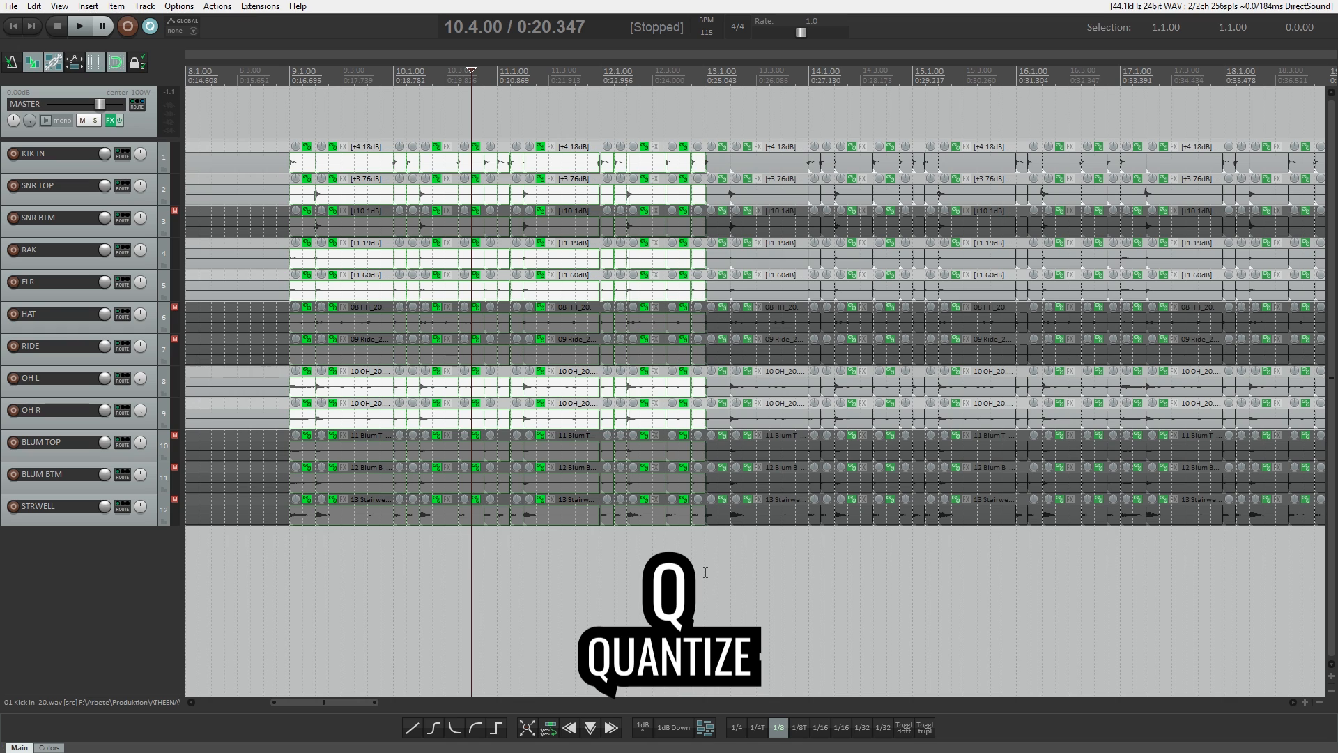
Play back the quantized section from just before bar 9 and stop it
{"action": "scroll", "coordinate": [705, 571], "scroll_direction": "up", "scroll_amount": 2}
{"action": "left_click", "coordinate": [482, 78]}
{"action": "key", "text": "space"}
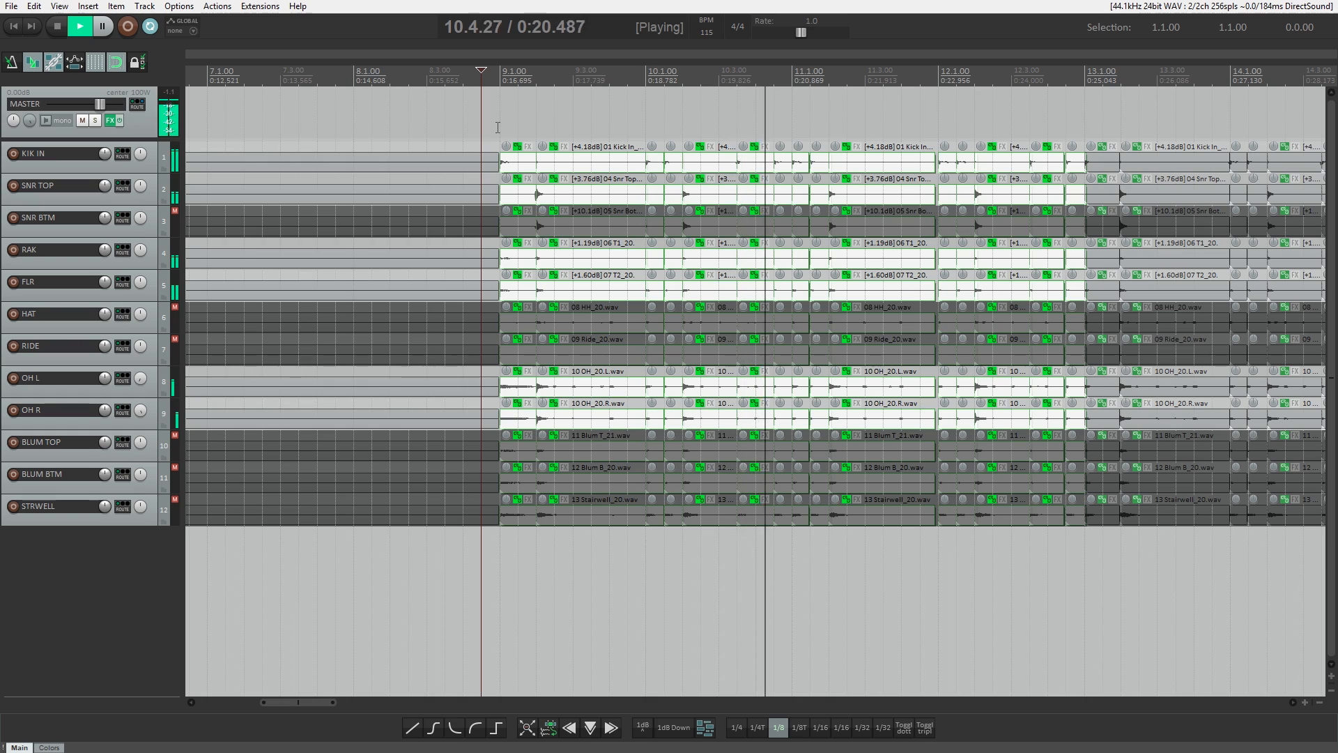
{"action": "key", "text": "space"}
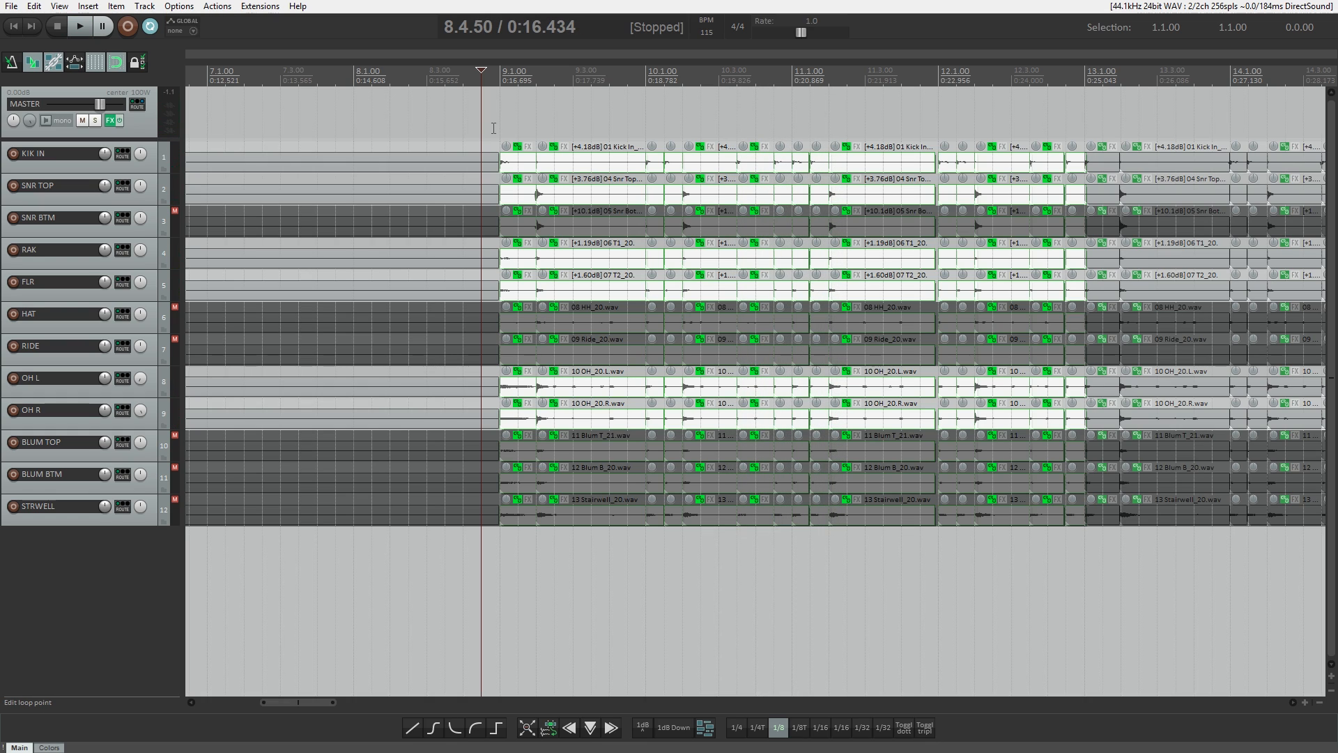
Compare bars 9 to 12 before and after quantizing by repeatedly undoing and redoing the quantize, finishing with it redone
{"action": "key", "text": "ctrl+z"}
{"action": "key", "text": "ctrl+shift+z"}
{"action": "key", "text": "ctrl+z"}
{"action": "key", "text": "ctrl+shift+z"}
{"action": "key", "text": "ctrl+z"}
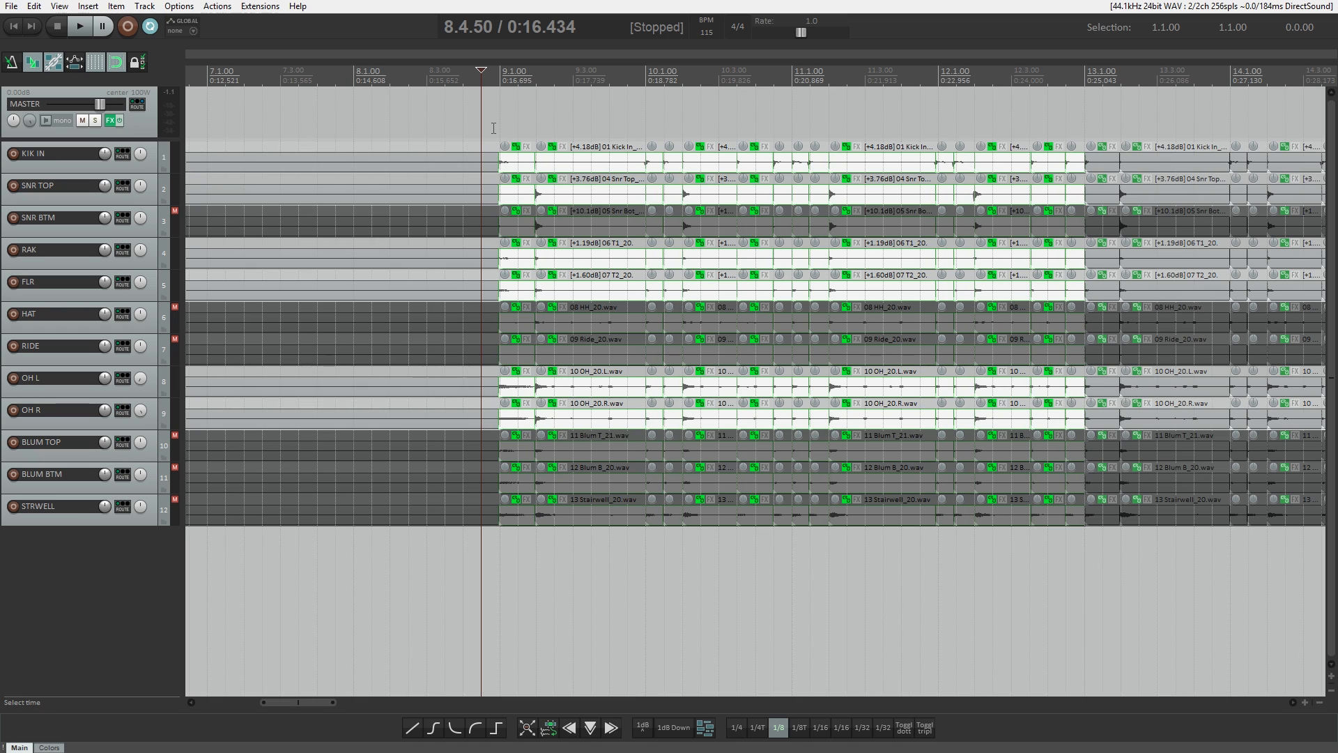
{"action": "key", "text": "ctrl+shift+z"}
{"action": "key", "text": "ctrl+z"}
{"action": "key", "text": "ctrl+shift+z"}
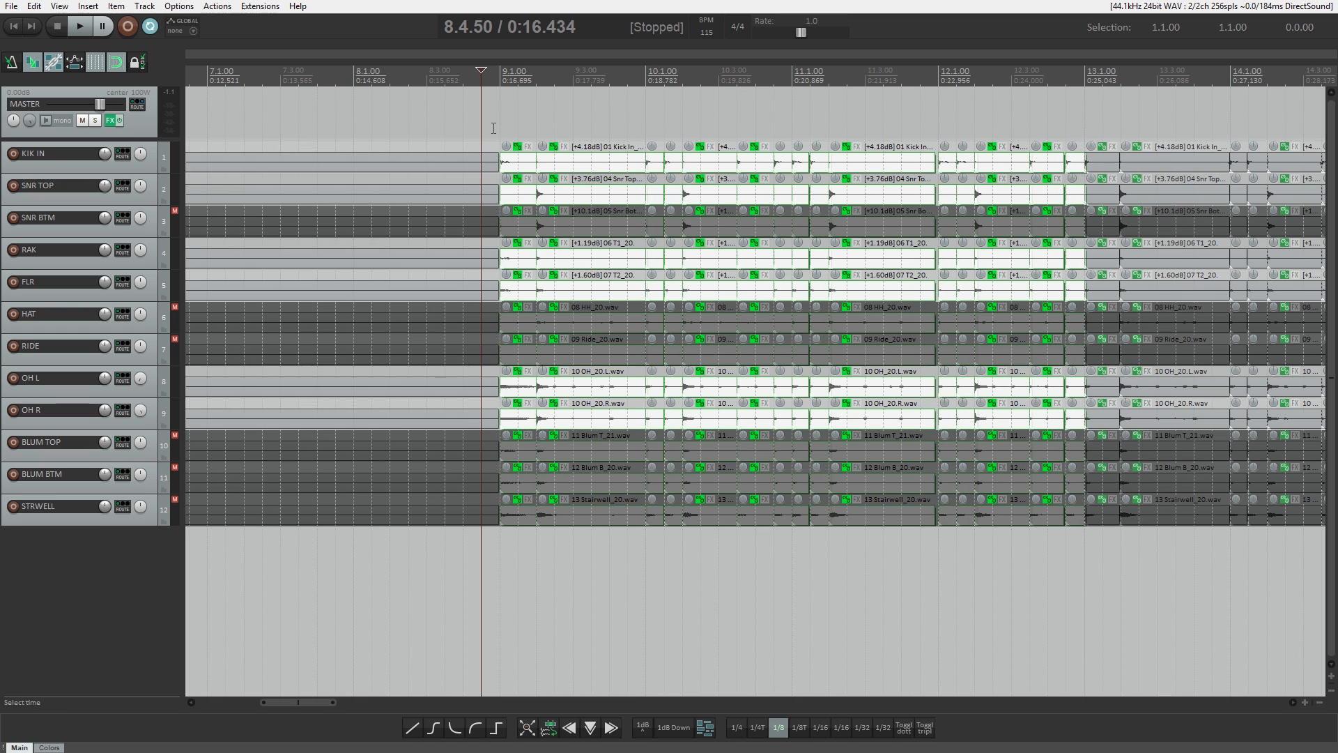
Select the slices on all drum tracks in bars 13 to 15 and quantize them to the 1/8 grid
{"action": "left_click", "coordinate": [628, 56]}
{"action": "scroll", "coordinate": [556, 314], "scroll_direction": "up", "scroll_amount": 3}
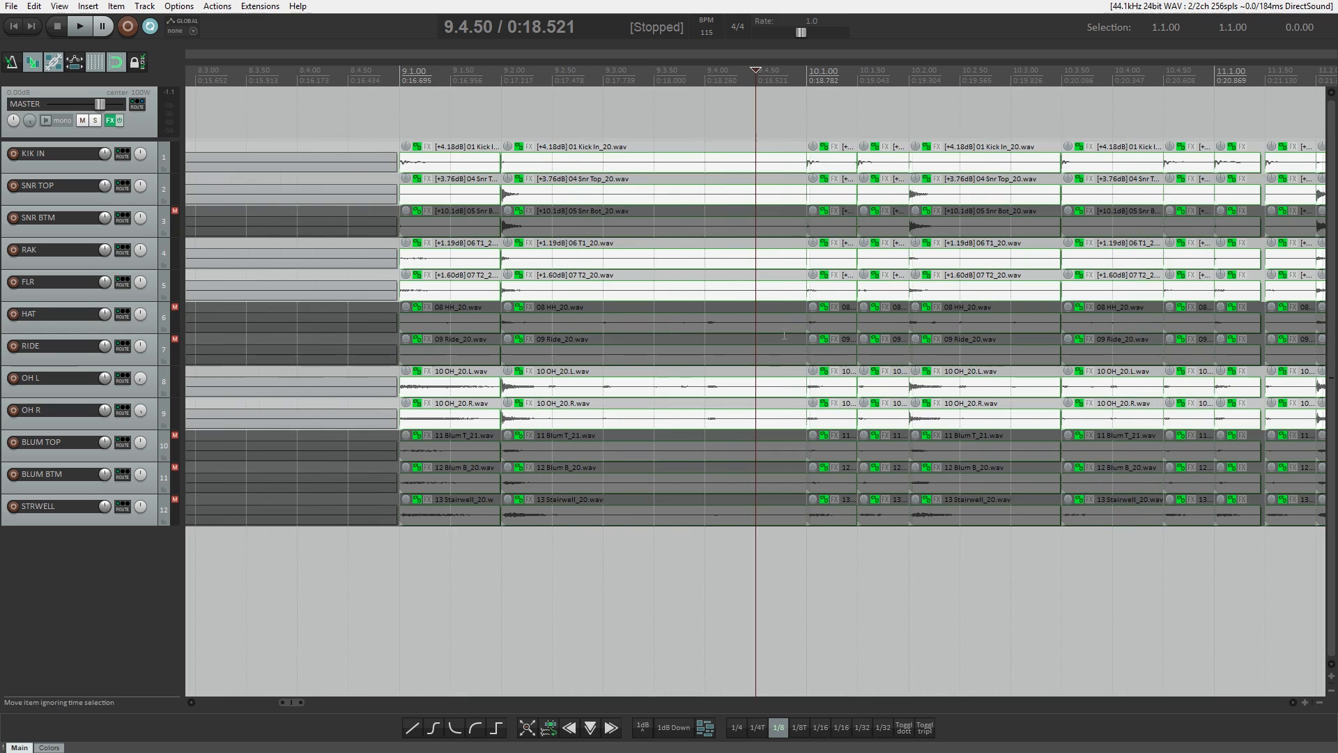
{"action": "scroll", "coordinate": [783, 337], "scroll_direction": "down", "scroll_amount": 5}
{"action": "left_click", "coordinate": [1022, 156]}
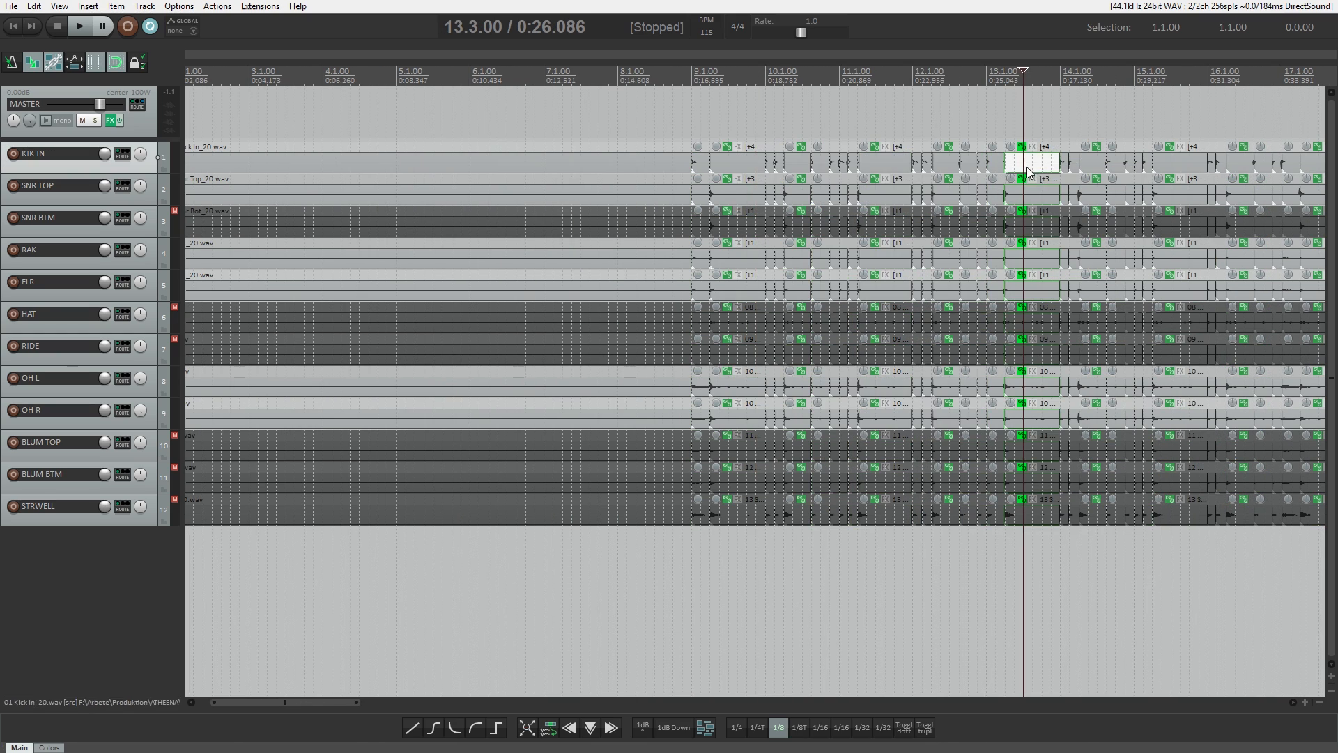
{"action": "scroll", "coordinate": [1045, 279], "scroll_direction": "up", "scroll_amount": 3}
{"action": "scroll", "coordinate": [895, 284], "scroll_direction": "down", "scroll_amount": 3}
{"action": "scroll", "coordinate": [874, 274], "scroll_direction": "up", "scroll_amount": 3}
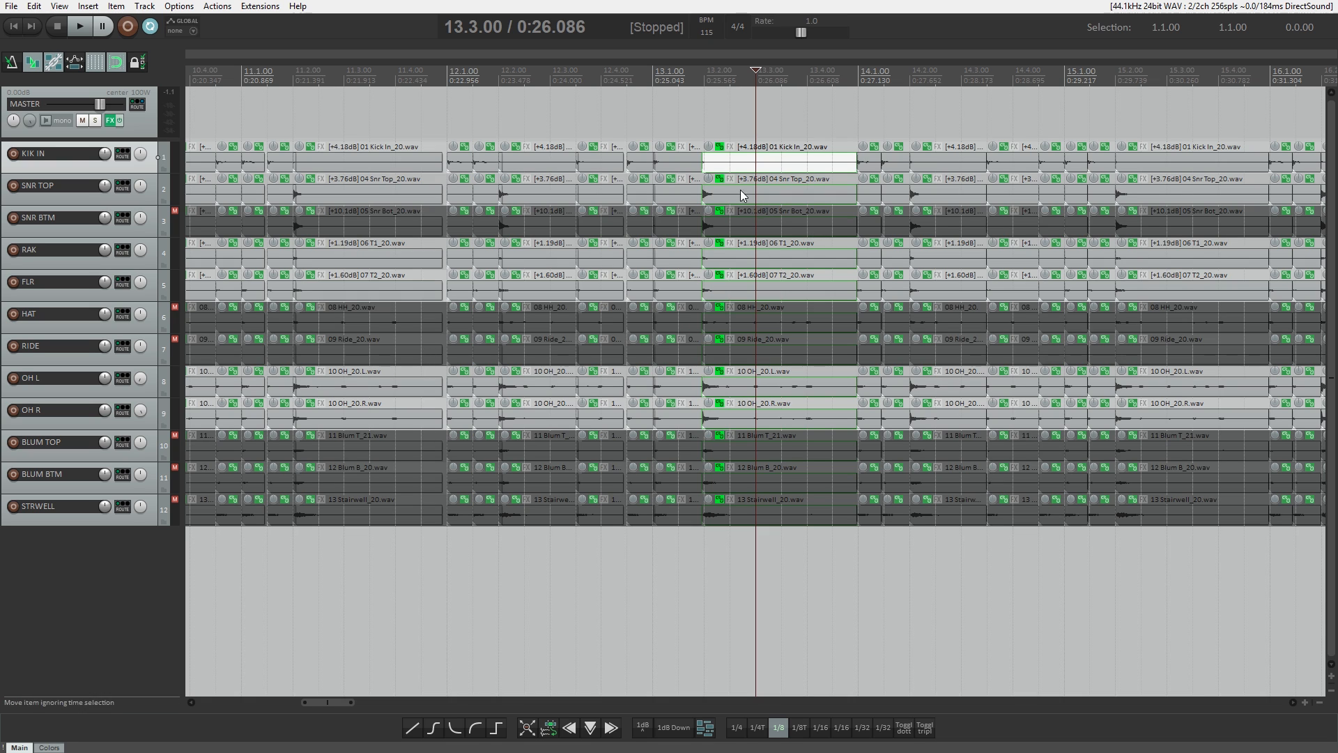
{"action": "left_click_drag", "start_coordinate": [675, 153], "coordinate": [1177, 568]}
{"action": "key", "text": "q"}
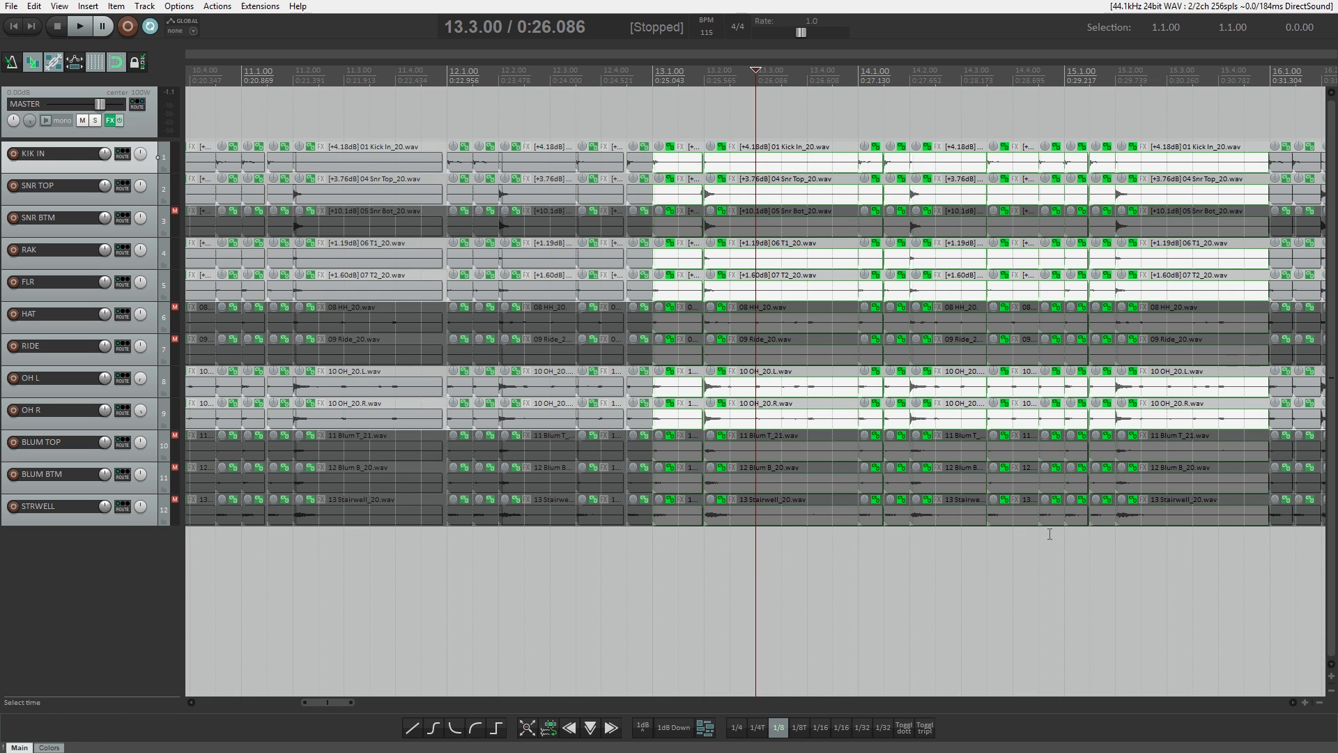
Quantize the slices on all drum tracks in bars 16 to 17, then those in bars 18 to 19
{"action": "scroll", "coordinate": [542, 487], "scroll_direction": "right", "scroll_amount": 5}
{"action": "left_click_drag", "start_coordinate": [574, 152], "coordinate": [862, 566]}
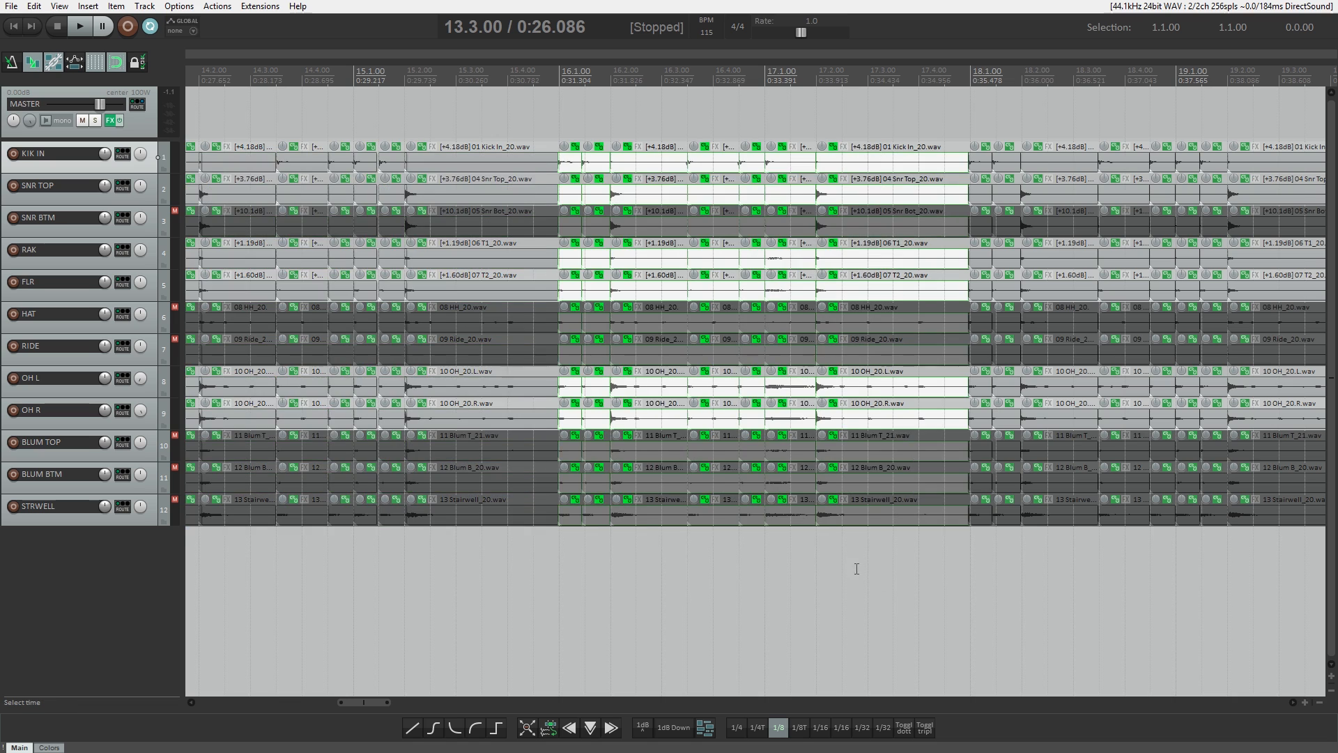
{"action": "key", "text": "q"}
{"action": "scroll", "coordinate": [836, 544], "scroll_direction": "right", "scroll_amount": 4}
{"action": "left_click_drag", "start_coordinate": [415, 148], "coordinate": [665, 592]}
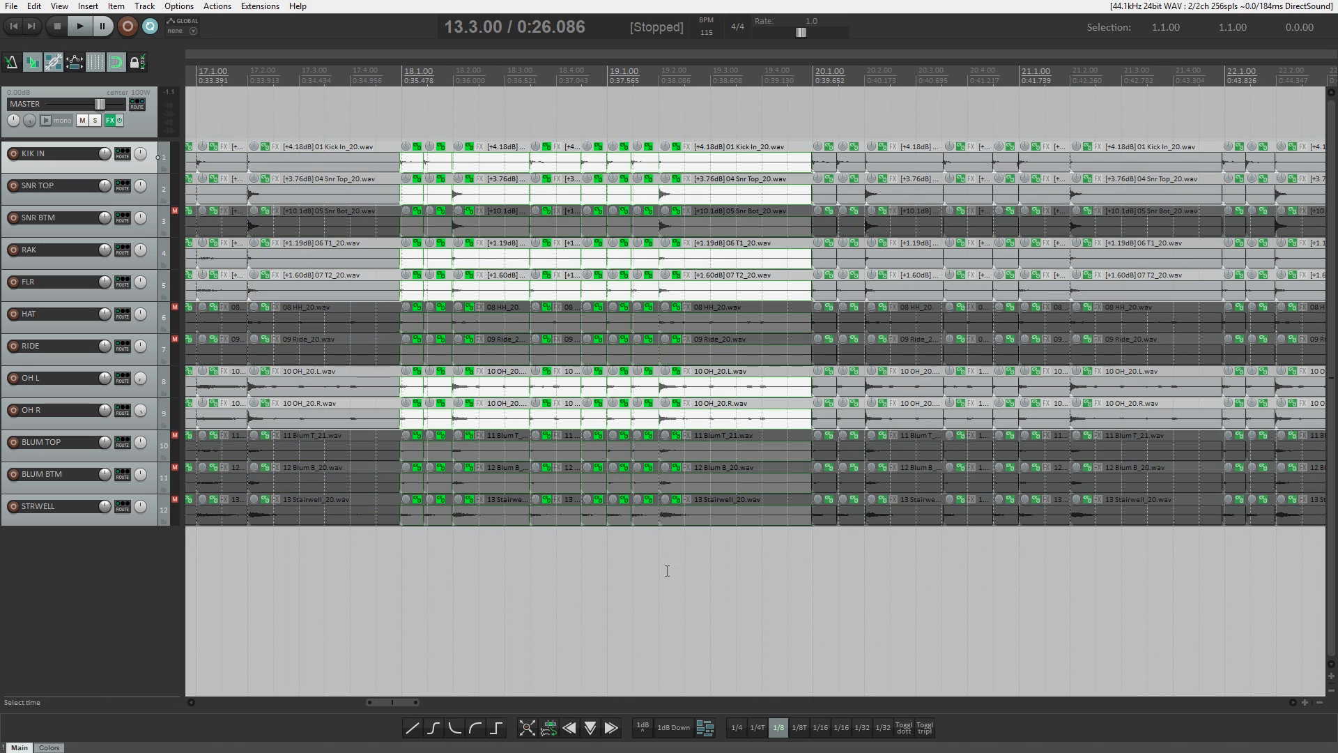
{"action": "key", "text": "q"}
Quantize all drum slices from bar 20 up to the snare fill on beat 4 of bar 24, working two bars at a time
{"action": "scroll", "coordinate": [537, 519], "scroll_direction": "right", "scroll_amount": 3}
{"action": "left_click_drag", "start_coordinate": [398, 147], "coordinate": [663, 573]}
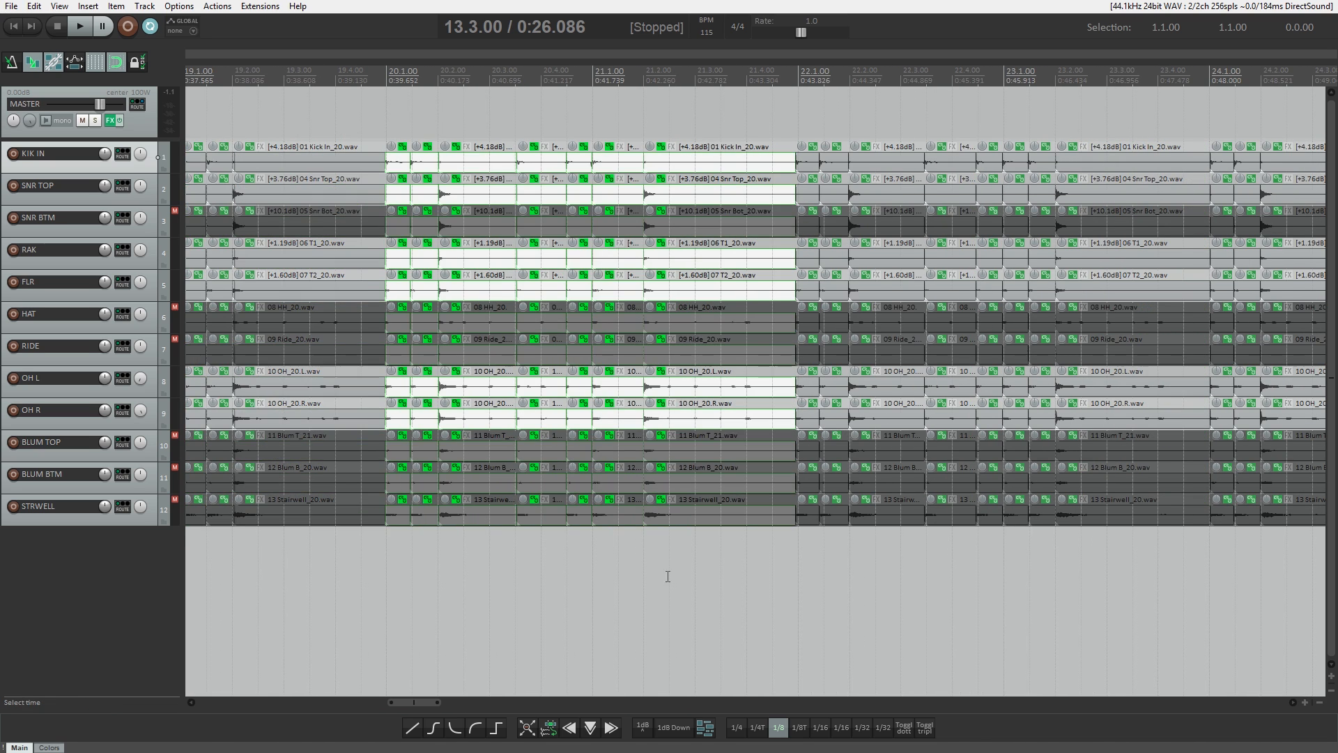
{"action": "key", "text": "q"}
{"action": "scroll", "coordinate": [517, 324], "scroll_direction": "right", "scroll_amount": 4}
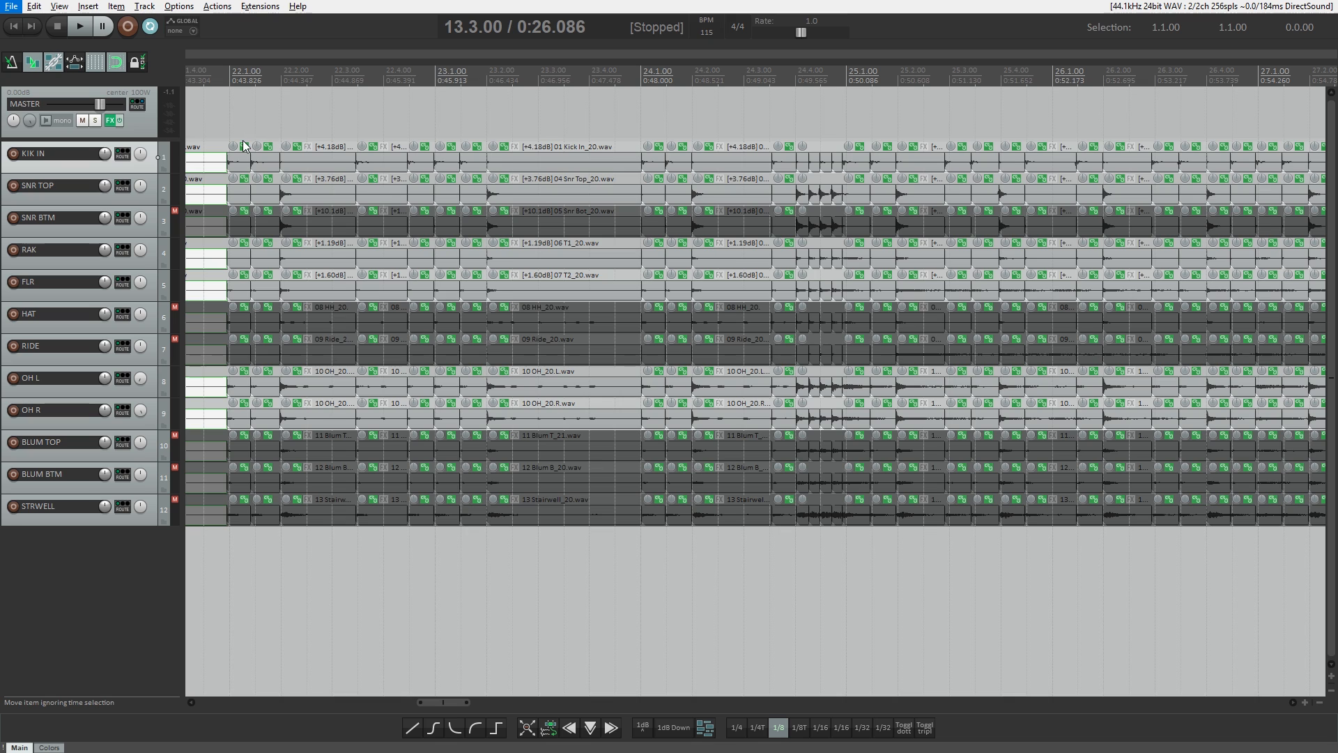
{"action": "left_click_drag", "start_coordinate": [244, 146], "coordinate": [526, 554]}
{"action": "key", "text": "q"}
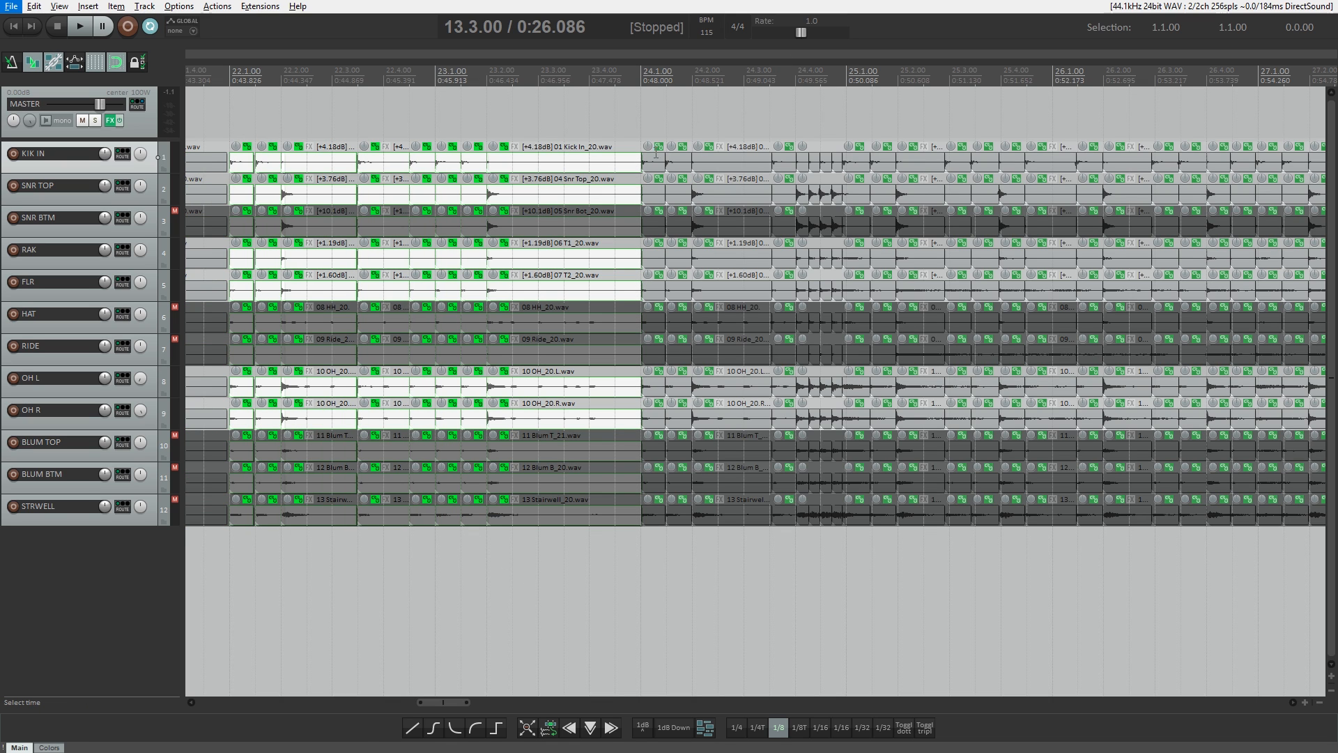
{"action": "left_click_drag", "start_coordinate": [651, 145], "coordinate": [781, 596]}
{"action": "key", "text": "q"}
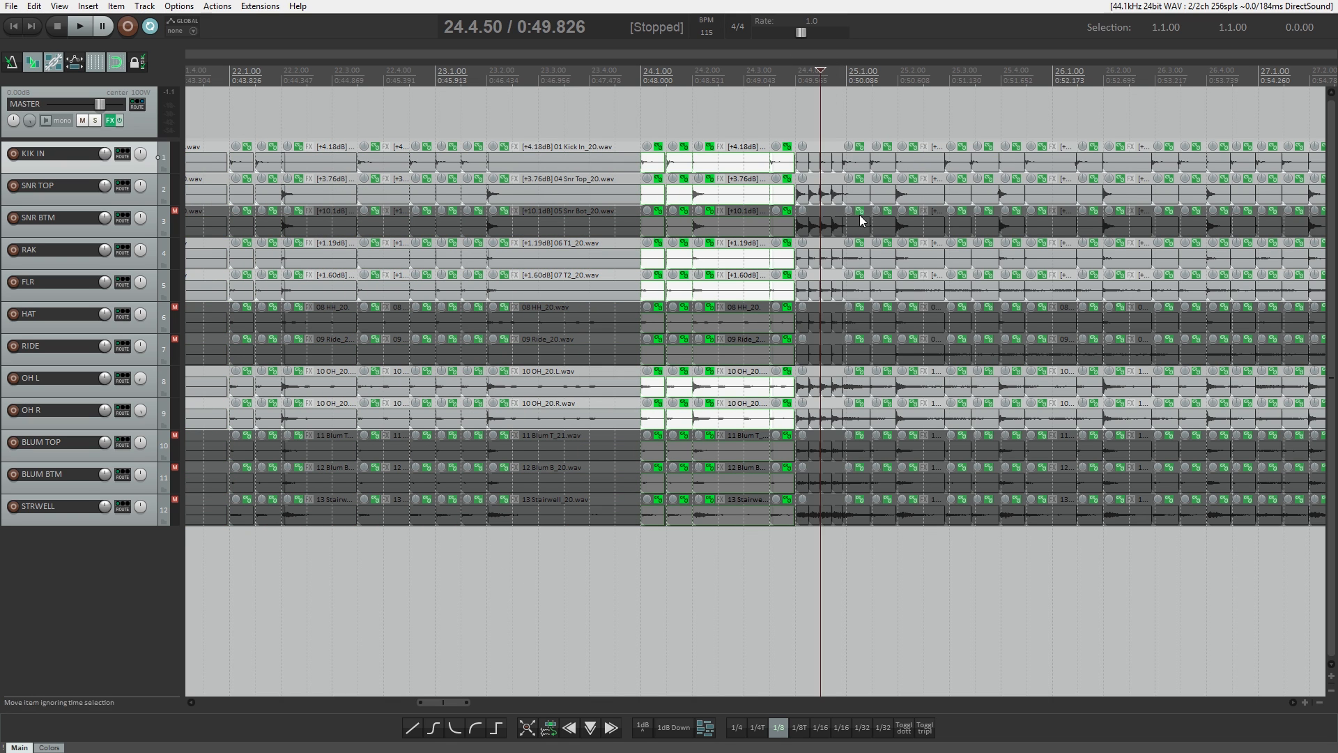
Audition the snare fill on beat 4 of bar 24, try quantizing its slices to the 1/8 grid, and undo it
{"action": "scroll", "coordinate": [860, 221], "scroll_direction": "up", "scroll_amount": 4}
{"action": "left_click", "coordinate": [662, 266]}
{"action": "key", "text": "space"}
{"action": "key", "text": "space"}
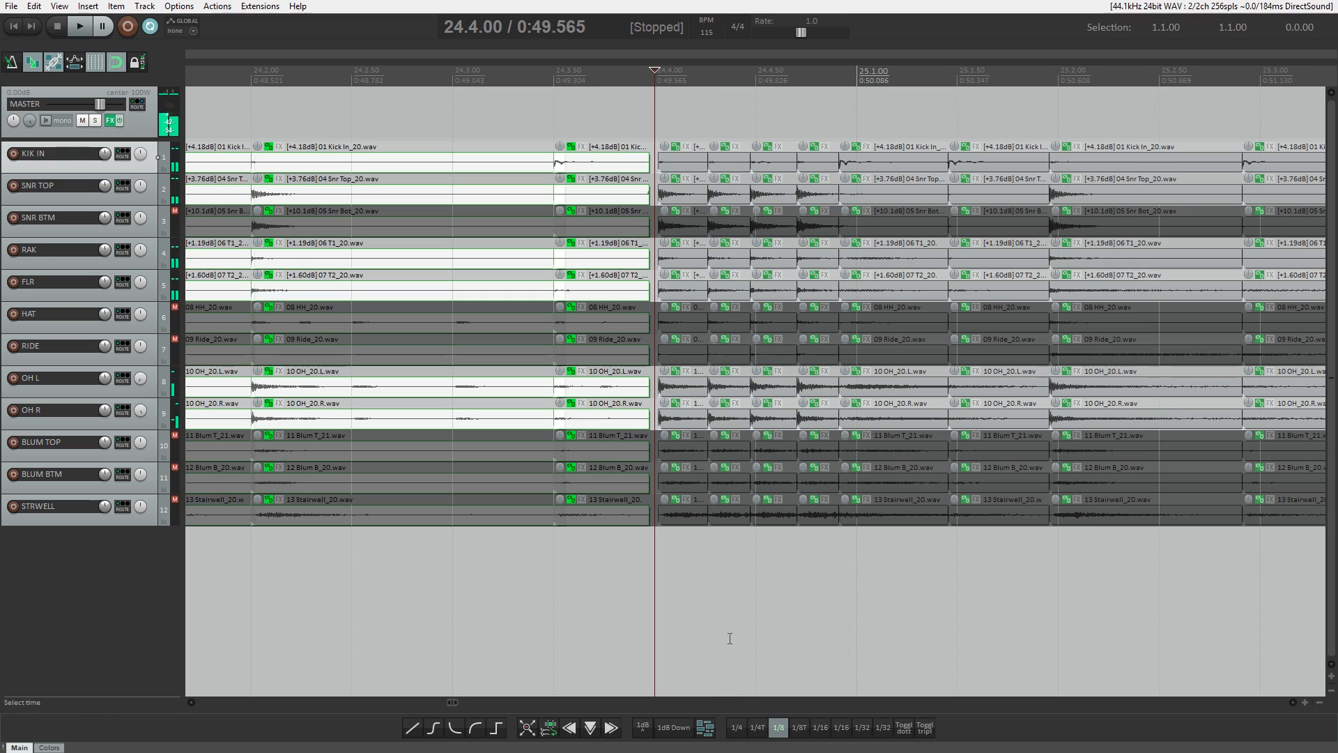
{"action": "left_click_drag", "start_coordinate": [674, 138], "coordinate": [851, 588]}
{"action": "key", "text": "q"}
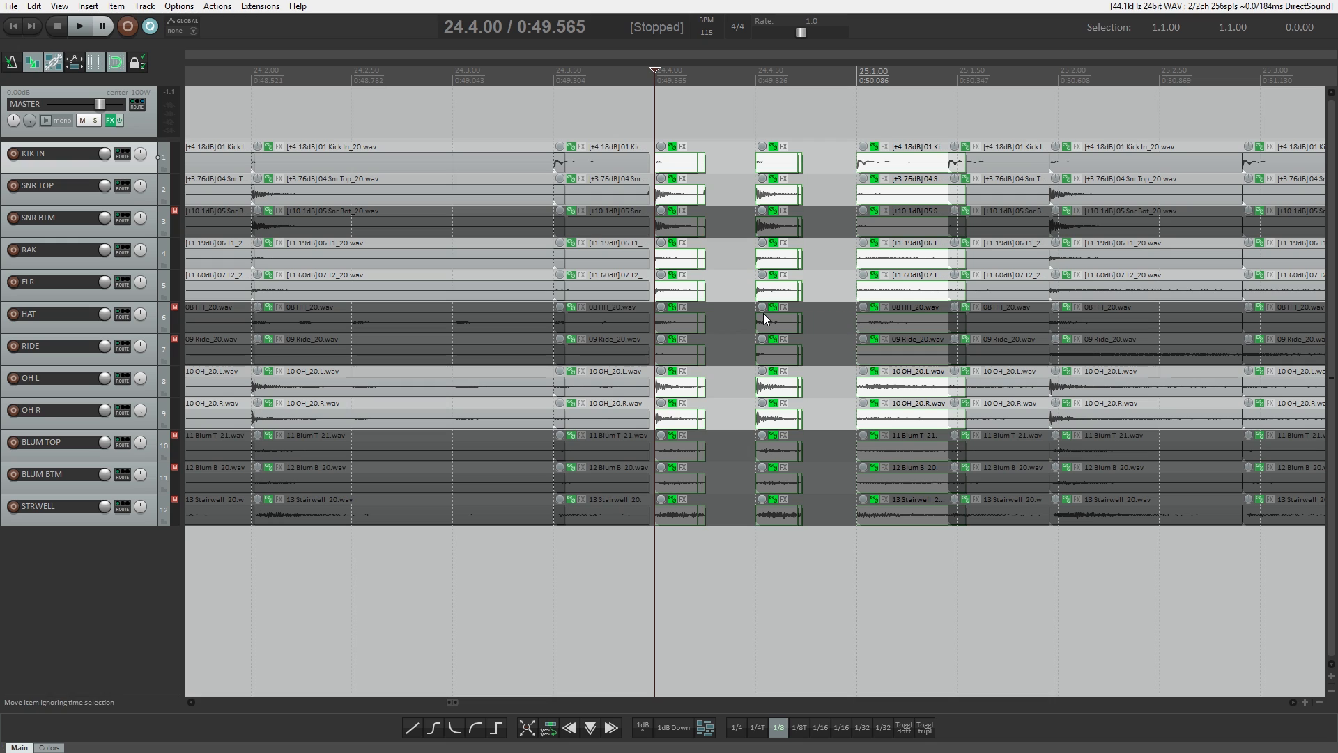
{"action": "key", "text": "ctrl+z"}
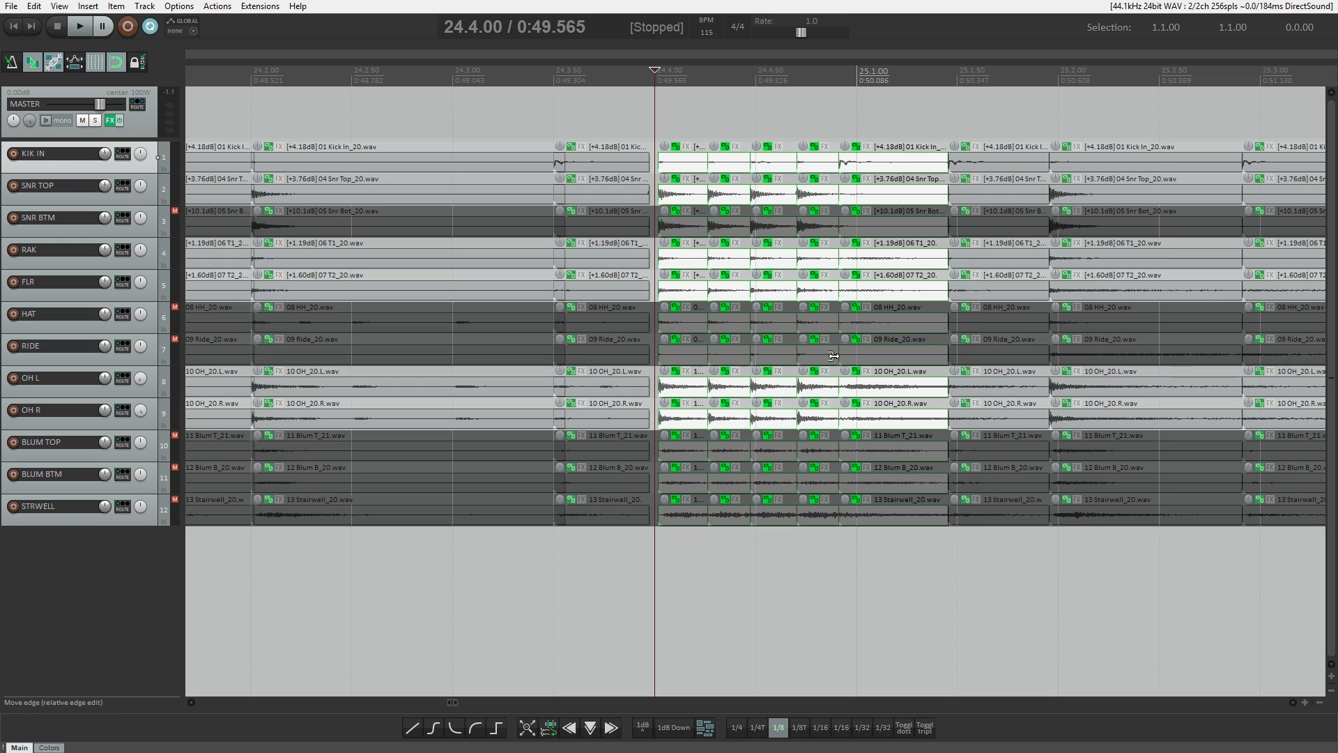
Set the grid to 1/16, quantize the snare fill slices on beat 4 of bar 24 up to bar 25, and play the result
{"action": "left_click", "coordinate": [821, 726]}
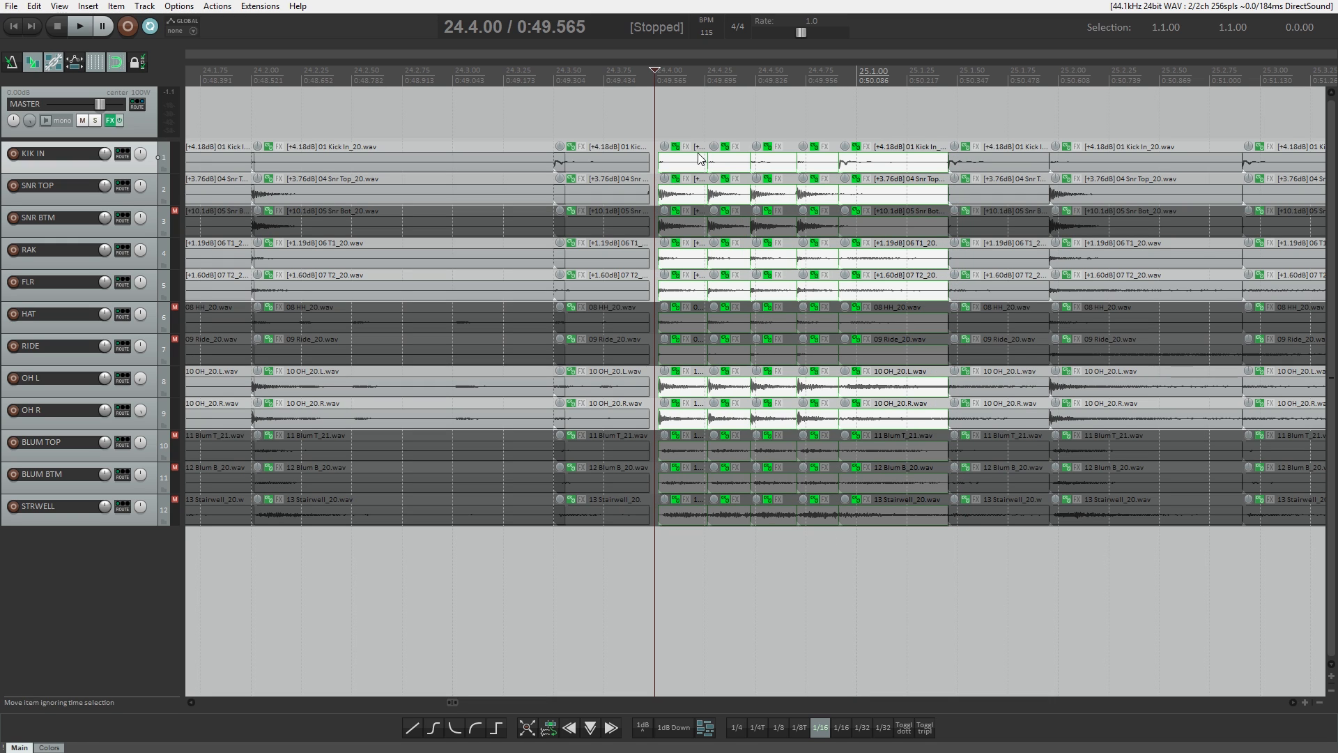
{"action": "key", "text": "ctrl+shift+z"}
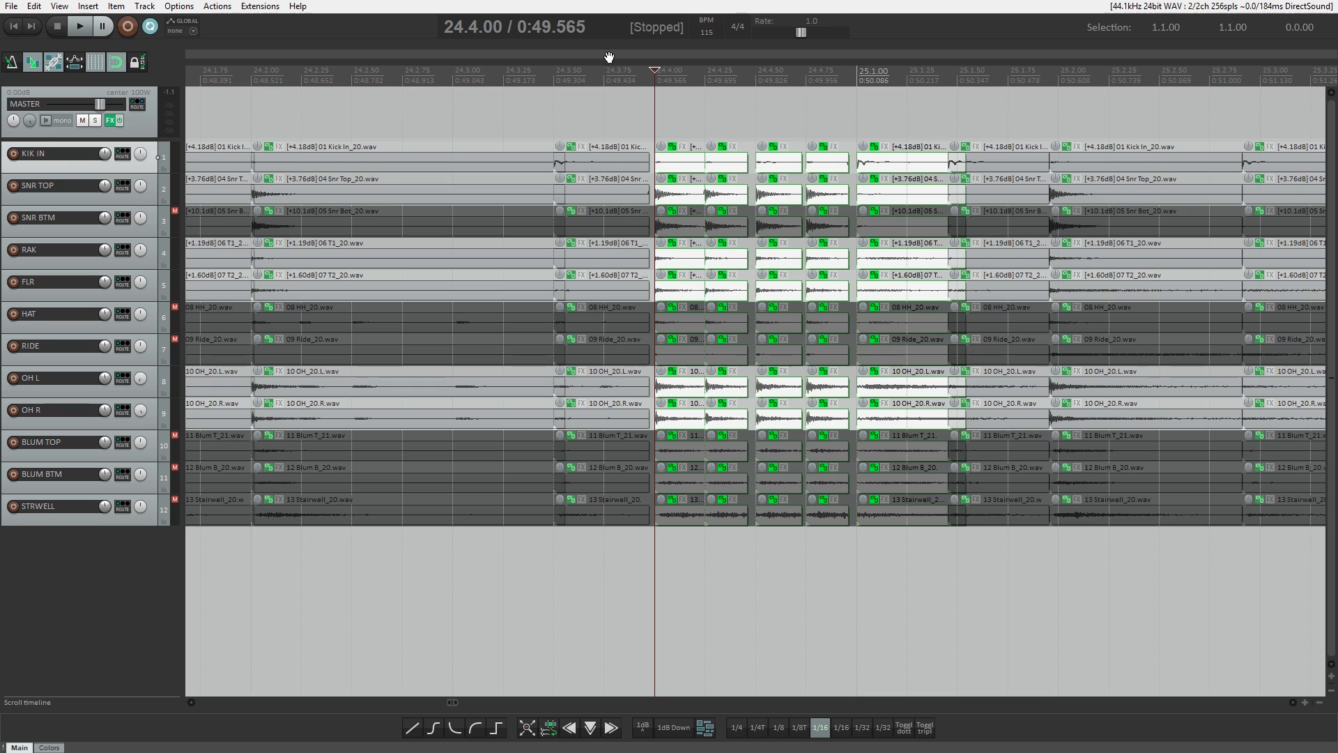
{"action": "left_click", "coordinate": [527, 65]}
{"action": "key", "text": "space"}
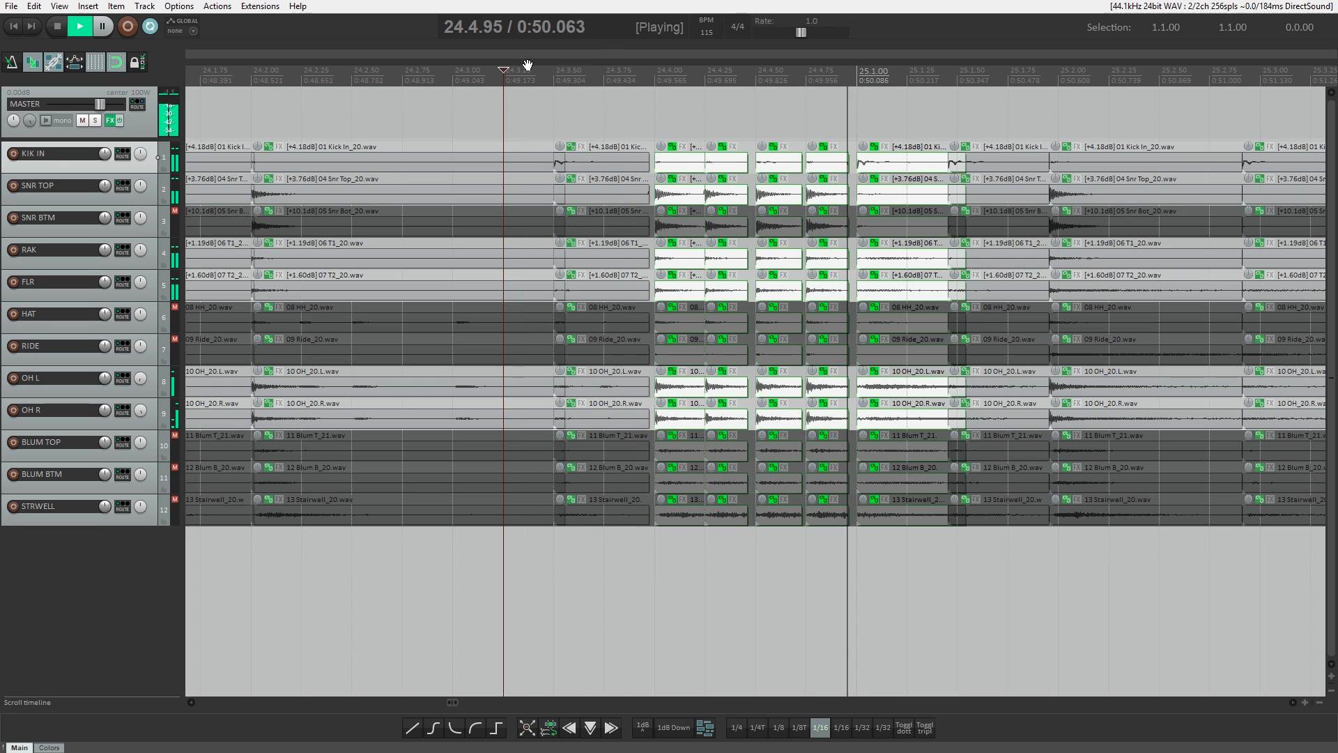
{"action": "key", "text": "space"}
Examine the gaps and alignment of the slices around the snare fill in bar 24 and into bar 25
{"action": "left_click", "coordinate": [981, 160]}
{"action": "scroll", "coordinate": [976, 161], "scroll_direction": "down", "scroll_amount": 1}
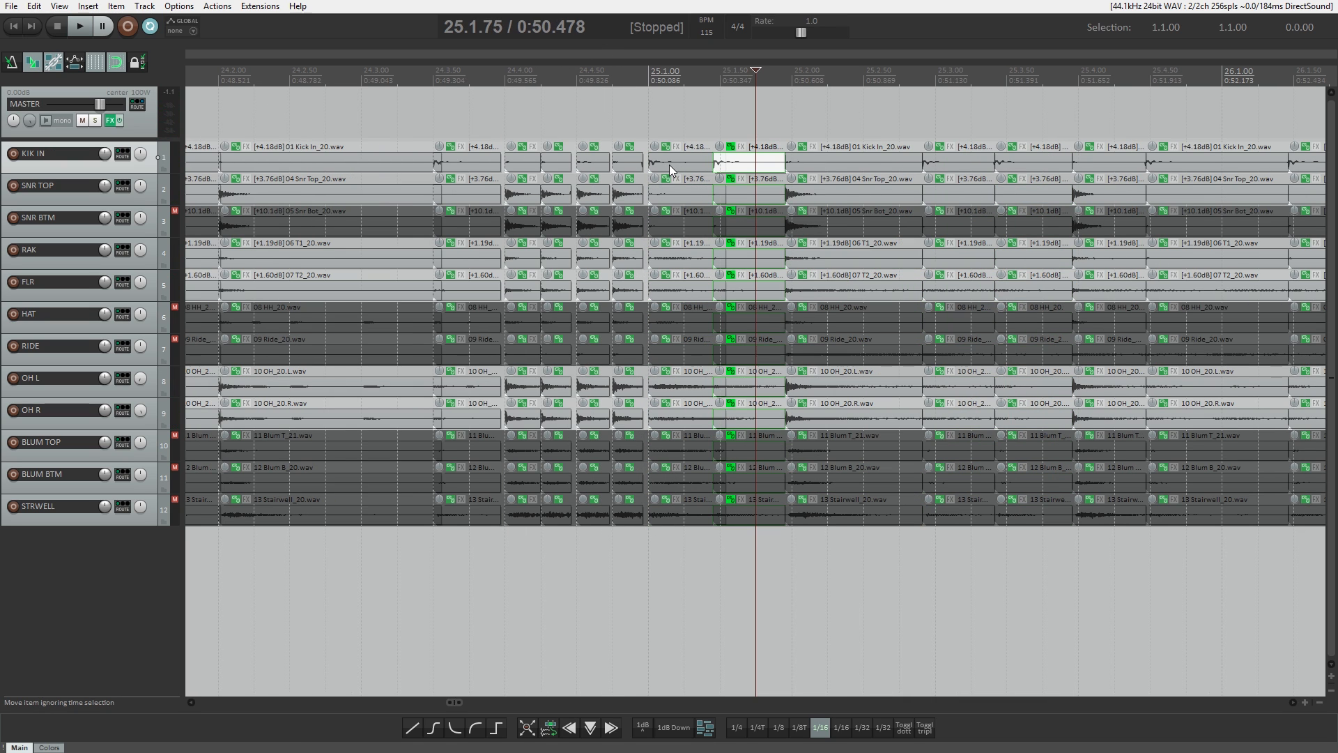
{"action": "left_click", "coordinate": [582, 64]}
{"action": "scroll", "coordinate": [701, 187], "scroll_direction": "up", "scroll_amount": 3}
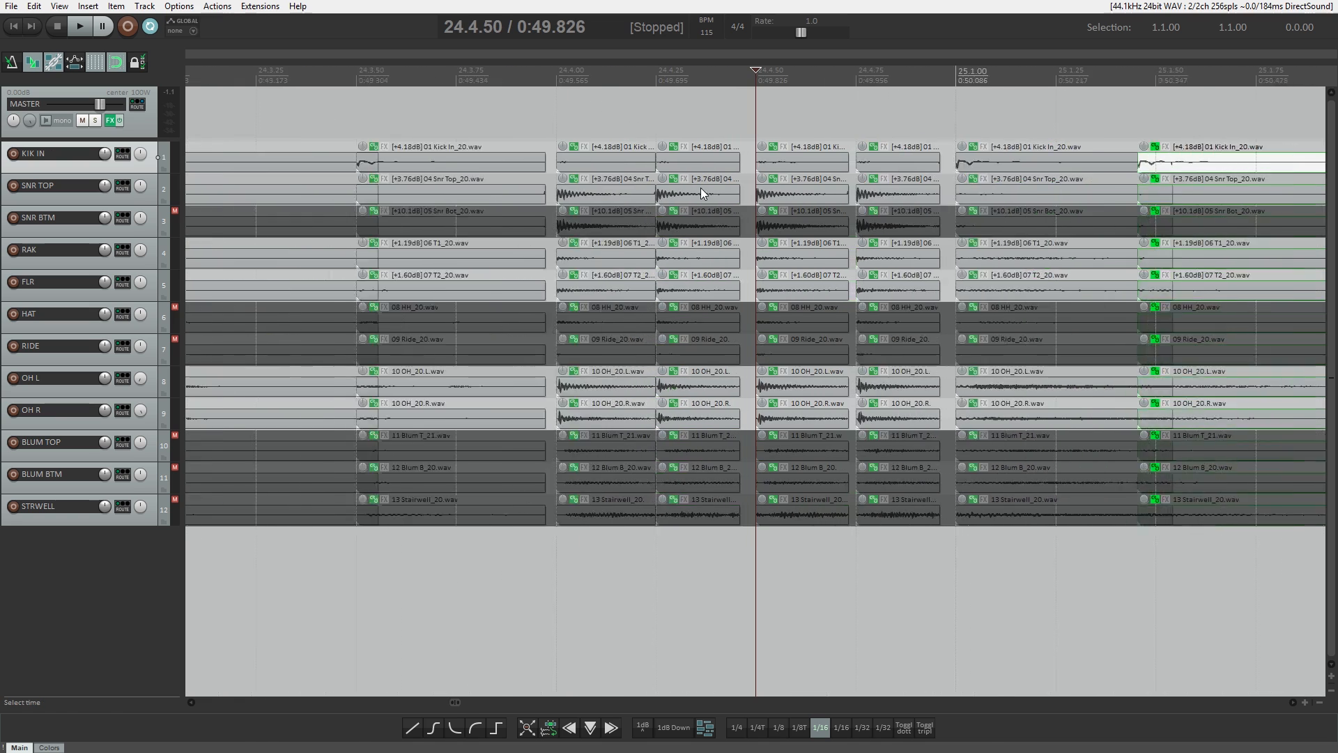
{"action": "scroll", "coordinate": [700, 187], "scroll_direction": "up", "scroll_amount": 2}
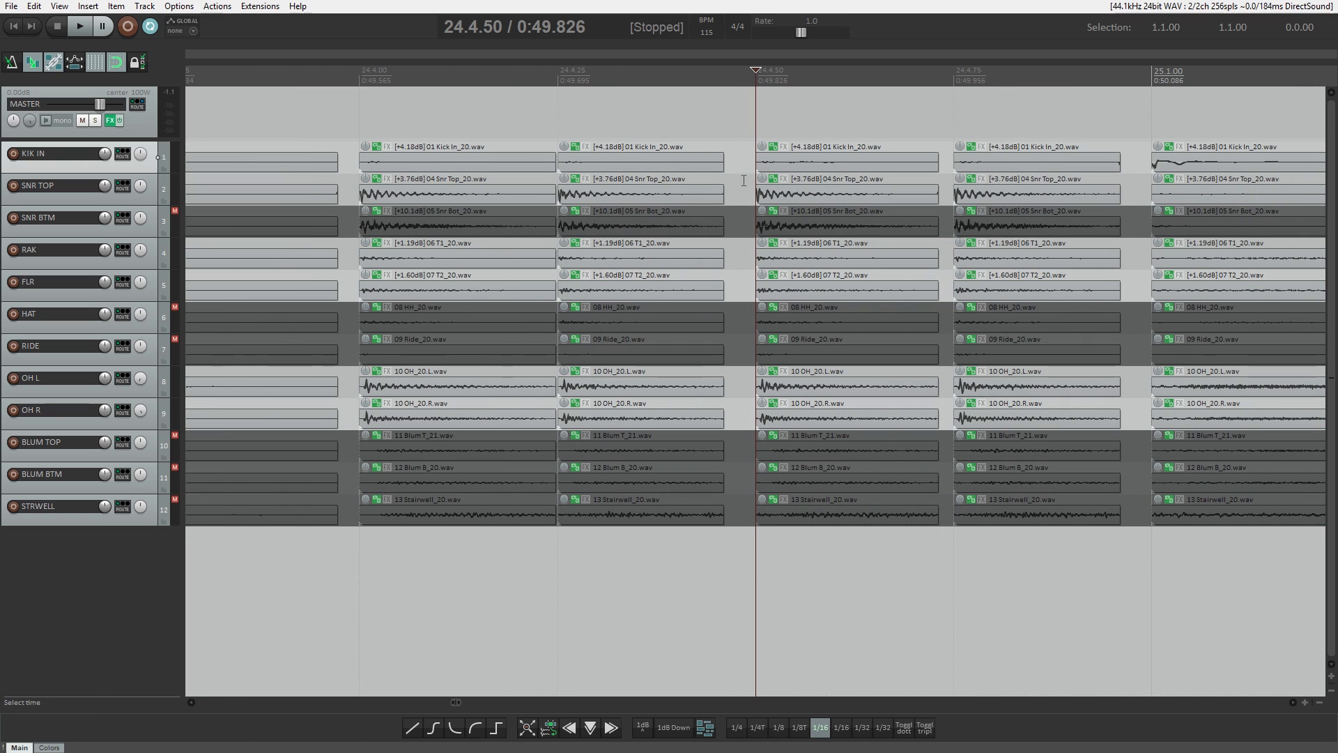
{"action": "scroll", "coordinate": [813, 187], "scroll_direction": "down", "scroll_amount": 5}
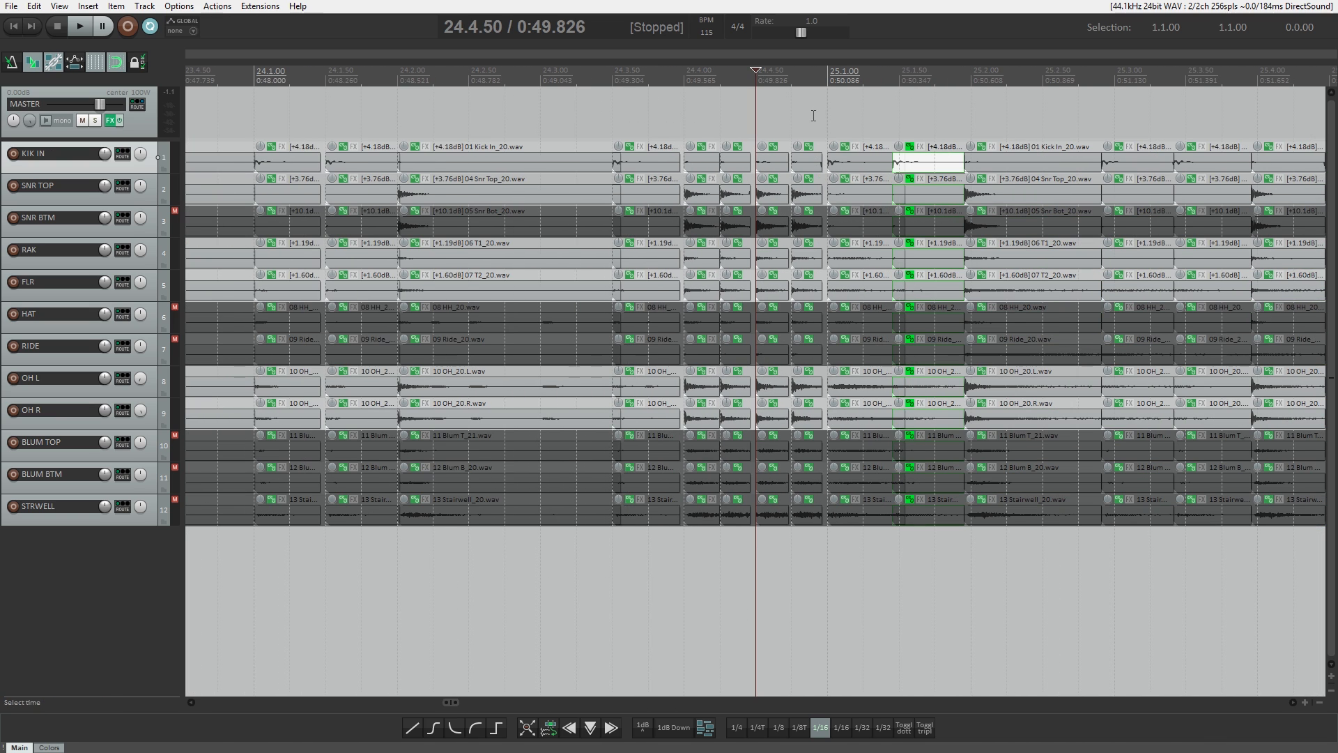
{"action": "left_click", "coordinate": [1005, 76]}
{"action": "scroll", "coordinate": [926, 156], "scroll_direction": "up", "scroll_amount": 1}
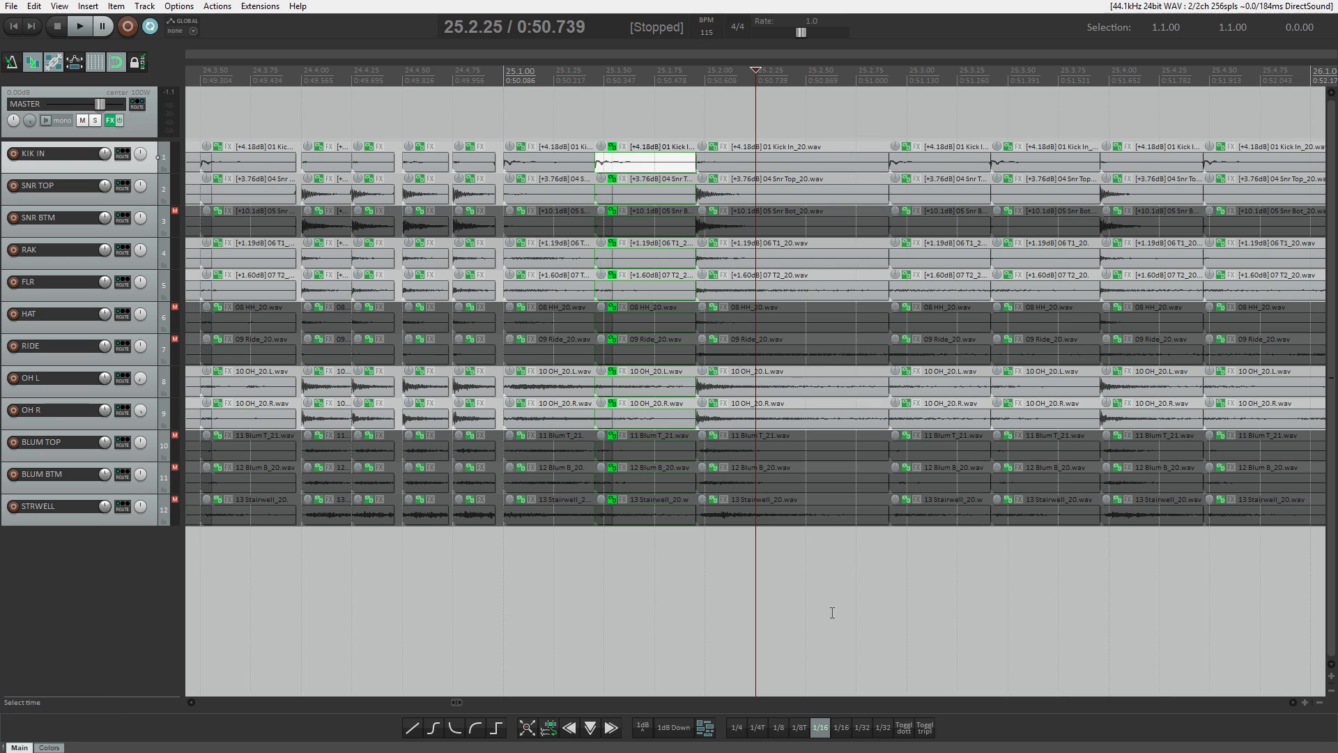
Set the grid back to 1/8 and quantize the slices on all drum tracks section by section from bar 25 through bar 31
{"action": "scroll", "coordinate": [691, 314], "scroll_direction": "down", "scroll_amount": 3}
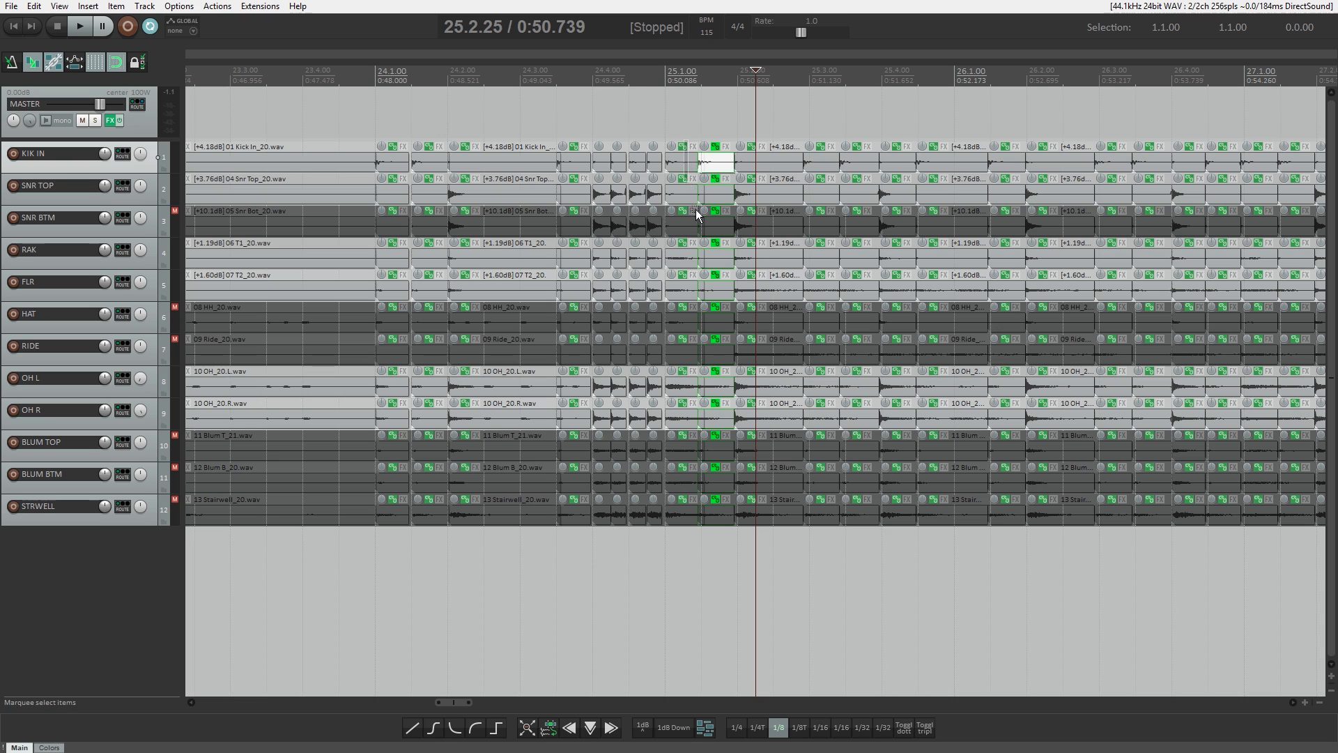
{"action": "left_click_drag", "start_coordinate": [697, 214], "coordinate": [955, 620]}
{"action": "scroll", "coordinate": [784, 464], "scroll_direction": "right", "scroll_amount": 5}
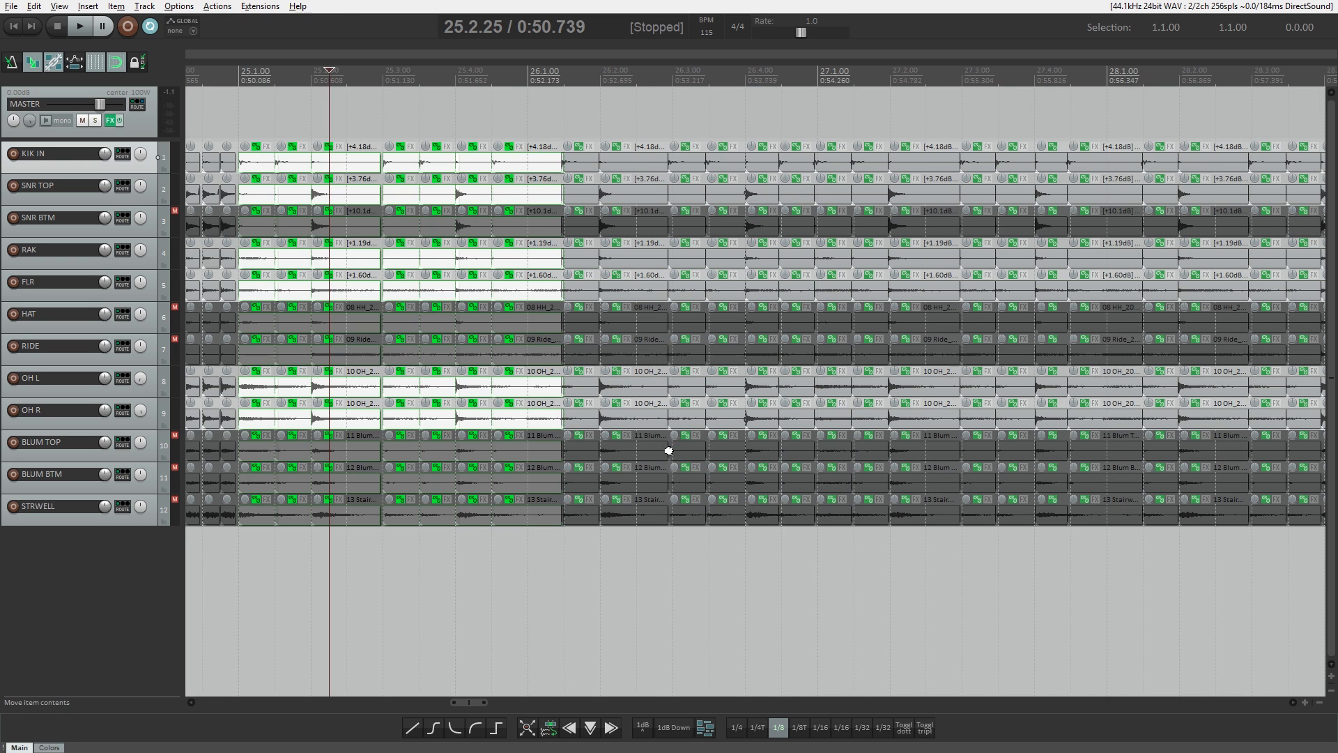
{"action": "left_click_drag", "start_coordinate": [578, 127], "coordinate": [1072, 613]}
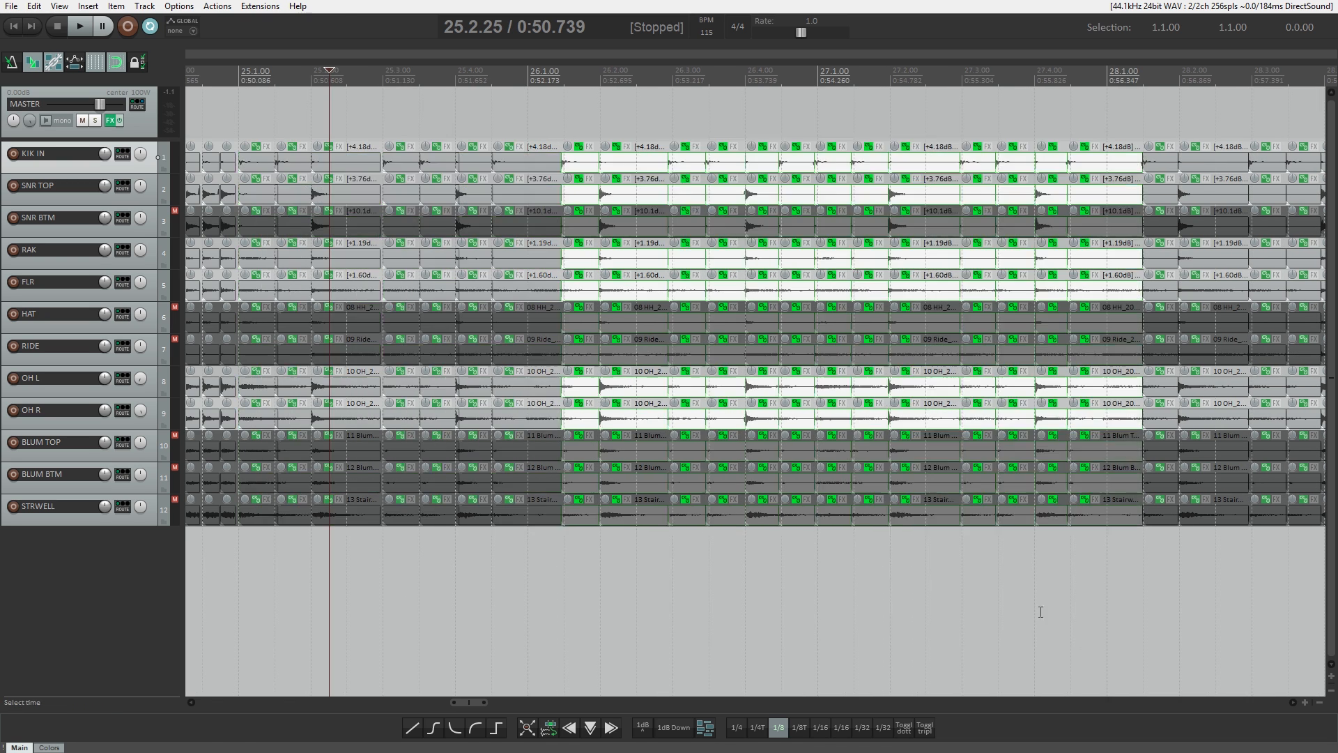
{"action": "scroll", "coordinate": [906, 488], "scroll_direction": "right", "scroll_amount": 5}
{"action": "left_click_drag", "start_coordinate": [446, 134], "coordinate": [687, 616]}
{"action": "scroll", "coordinate": [592, 383], "scroll_direction": "right", "scroll_amount": 6}
Set the grid to 1/16 and quantize the snare and tom fill slices across bar 32 on all drum tracks
{"action": "left_click", "coordinate": [920, 76]}
{"action": "scroll", "coordinate": [921, 209], "scroll_direction": "up", "scroll_amount": 2}
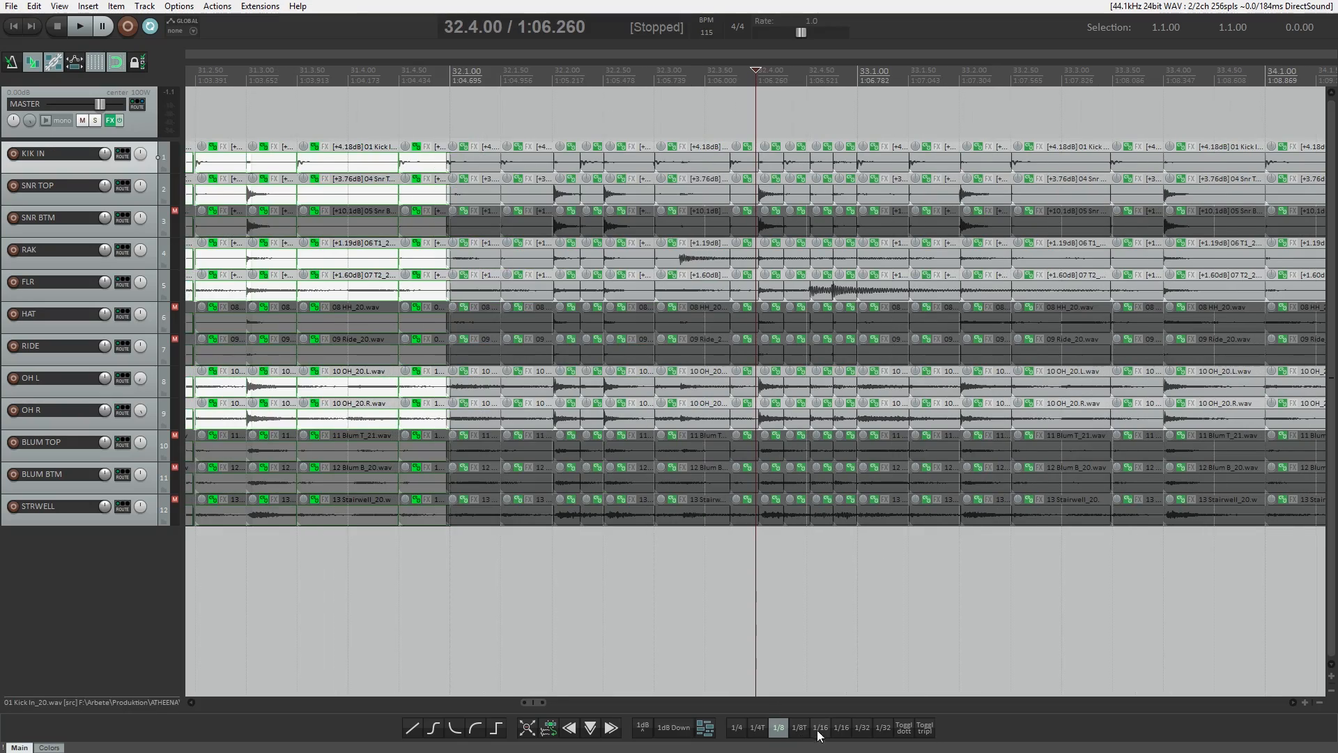
{"action": "left_click", "coordinate": [821, 728]}
{"action": "left_click_drag", "start_coordinate": [476, 132], "coordinate": [717, 279]}
{"action": "left_click_drag", "start_coordinate": [740, 134], "coordinate": [847, 418]}
{"action": "scroll", "coordinate": [802, 418], "scroll_direction": "right", "scroll_amount": 5}
Set the grid to 1/8 and quantize the drum slices from bar 33 up to the snare fill late in bar 35
{"action": "left_click", "coordinate": [779, 727]}
{"action": "left_click_drag", "start_coordinate": [446, 133], "coordinate": [631, 575]}
{"action": "scroll", "coordinate": [593, 533], "scroll_direction": "right", "scroll_amount": 5}
Set the grid to 1/16 and quantize the snare fill slices at the end of bar 35, plus all drum slices in bar 36
{"action": "left_click", "coordinate": [820, 727]}
{"action": "left_click_drag", "start_coordinate": [673, 134], "coordinate": [775, 598]}
{"action": "scroll", "coordinate": [775, 598], "scroll_direction": "right", "scroll_amount": 5}
{"action": "left_click_drag", "start_coordinate": [400, 137], "coordinate": [788, 599]}
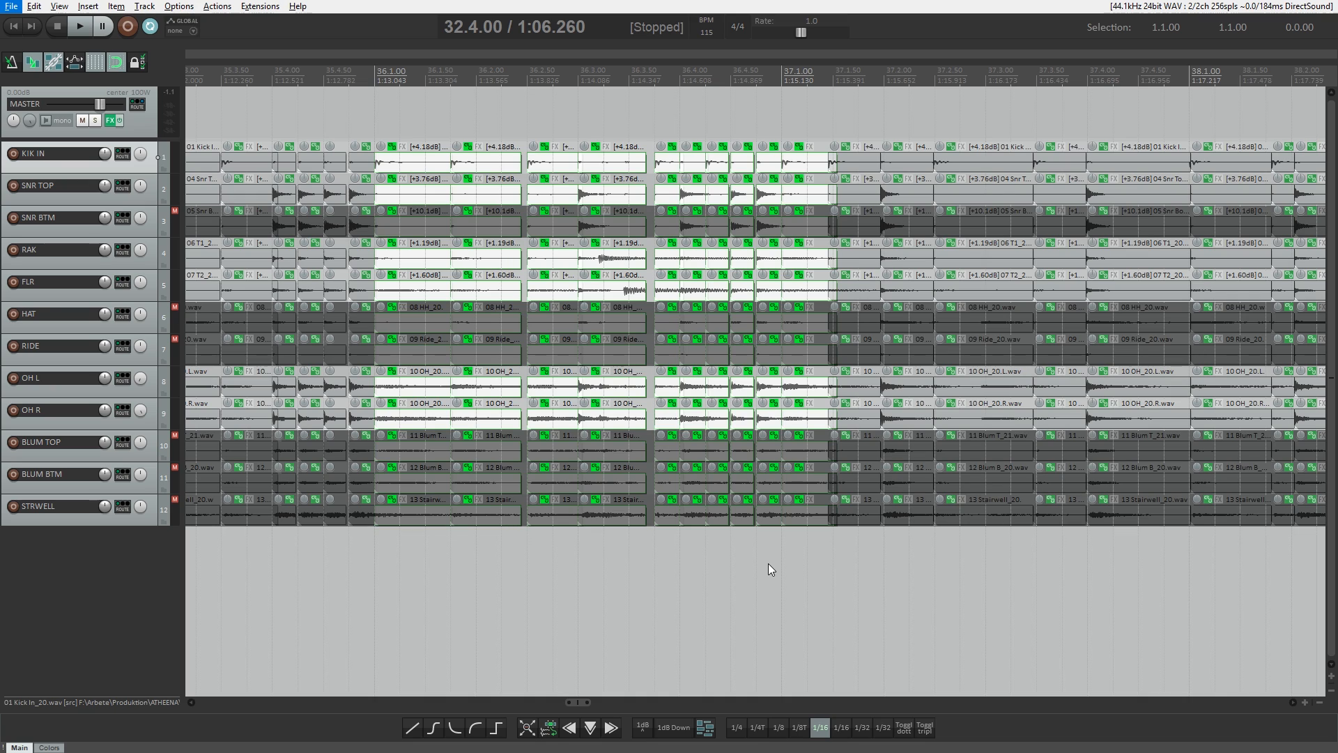
Examine how the rack and floor tom hits in the fills of bars 36 and 32 line up with their slices and the grid
{"action": "left_click", "coordinate": [617, 269]}
{"action": "scroll", "coordinate": [618, 278], "scroll_direction": "down", "scroll_amount": 8}
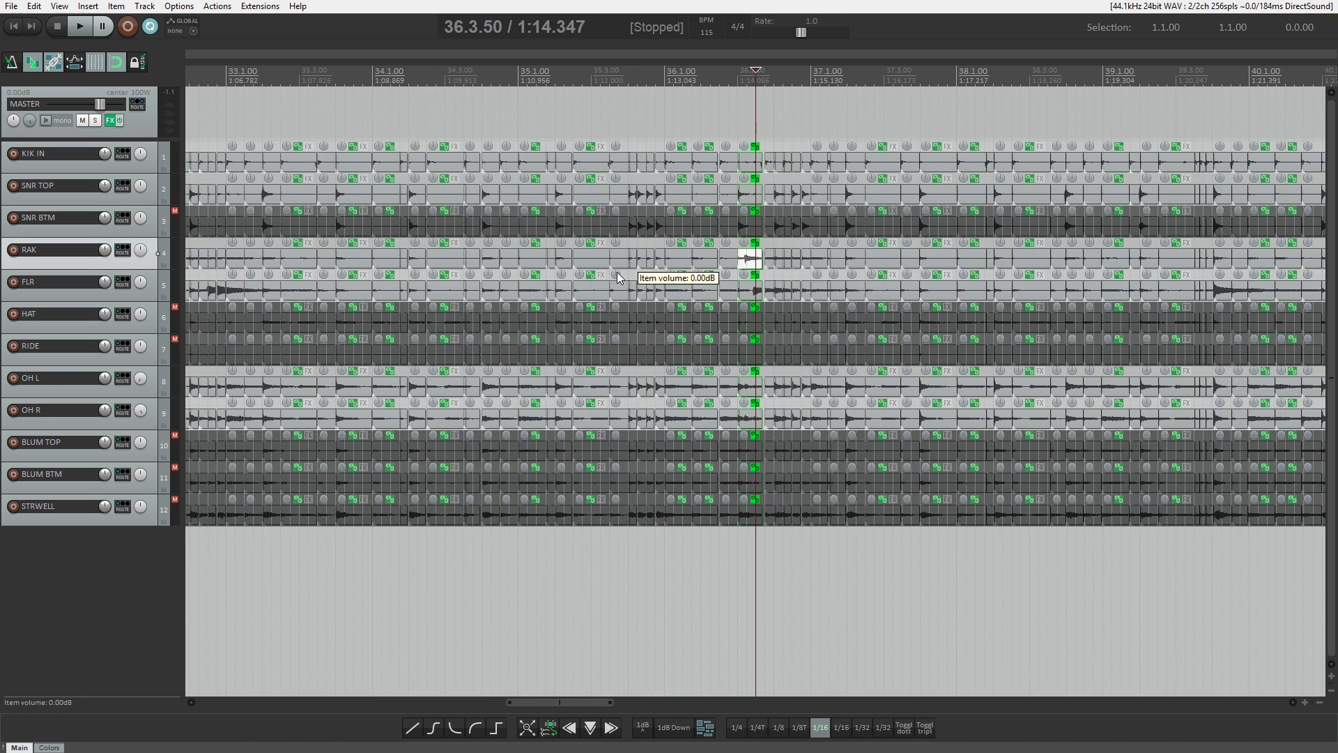
{"action": "scroll", "coordinate": [620, 287], "scroll_direction": "up", "scroll_amount": 3}
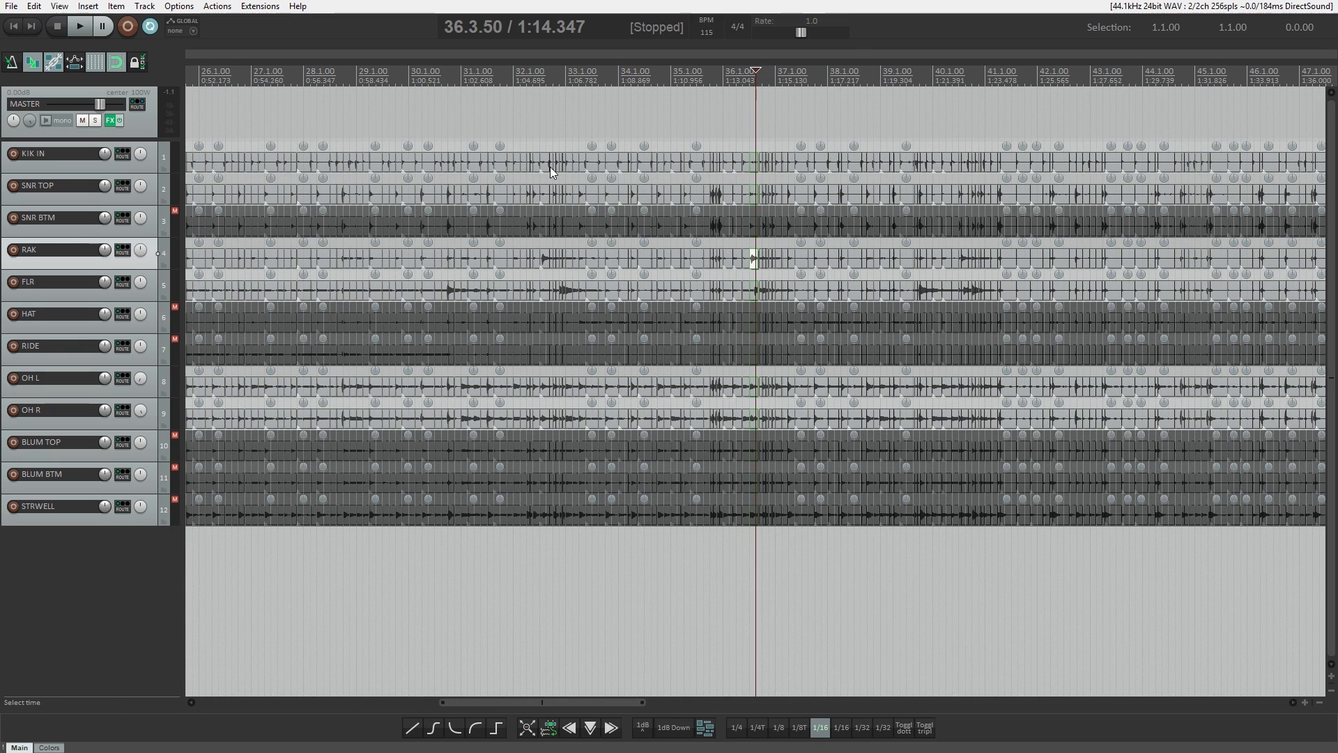
{"action": "left_click", "coordinate": [555, 79]}
{"action": "scroll", "coordinate": [685, 264], "scroll_direction": "up", "scroll_amount": 6}
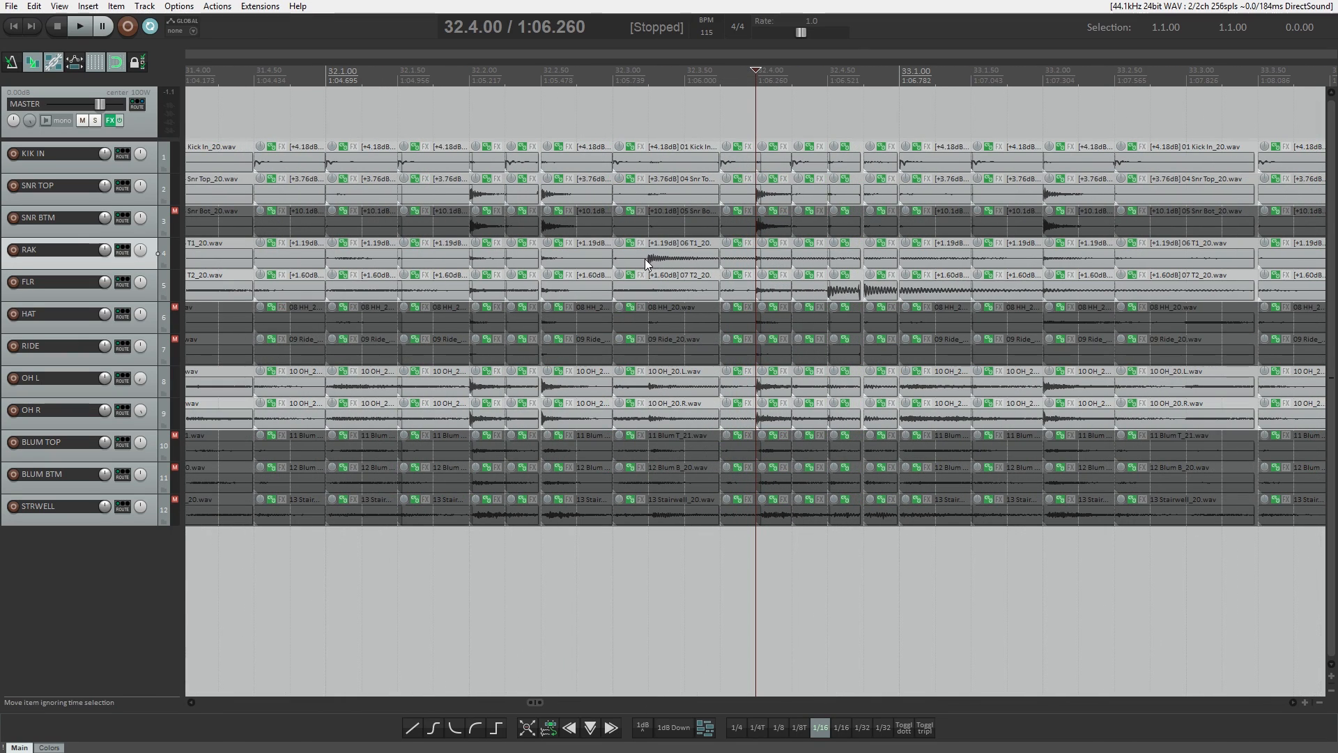
{"action": "left_click", "coordinate": [645, 260]}
{"action": "left_click", "coordinate": [864, 78]}
{"action": "scroll", "coordinate": [863, 79], "scroll_direction": "up", "scroll_amount": 6}
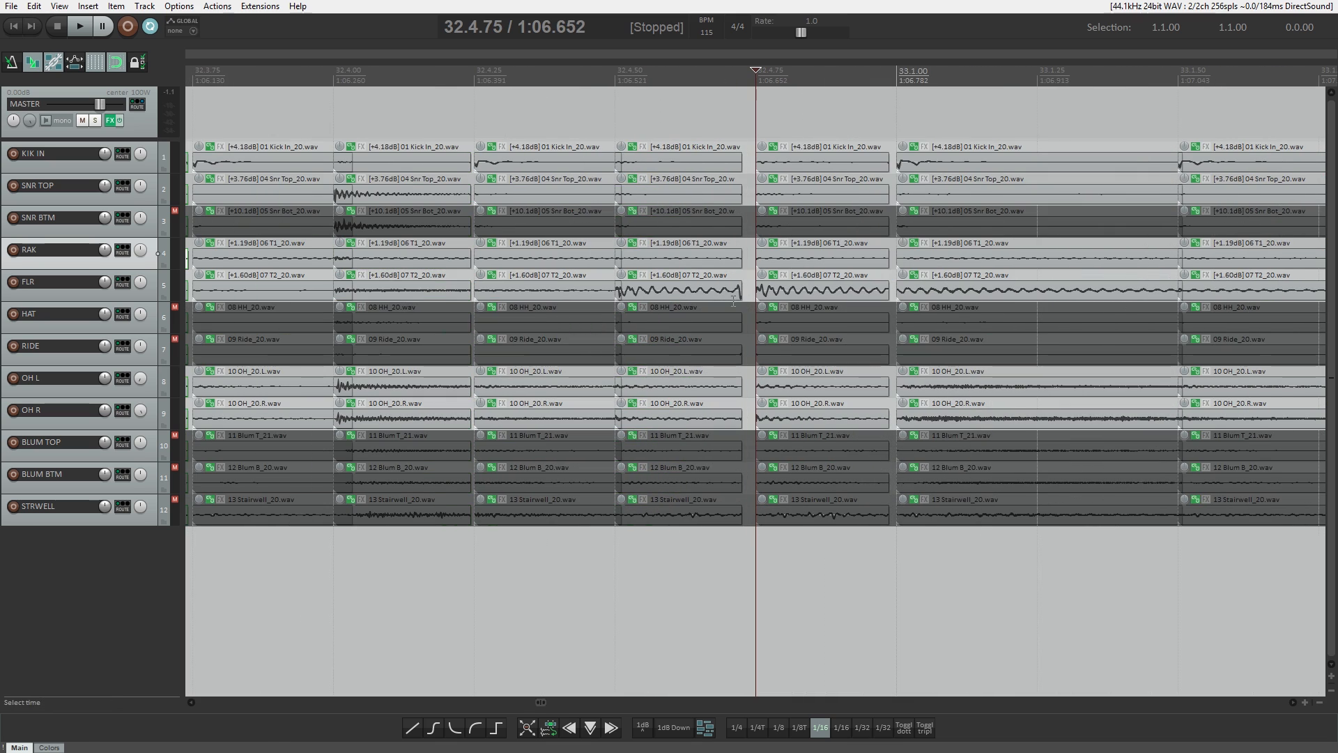
Slip the grouped floor tom slice at 32.4.50 onto the grid and extend the start of the 32.4.75 slice to uncover its attack
{"action": "left_click", "coordinate": [620, 290]}
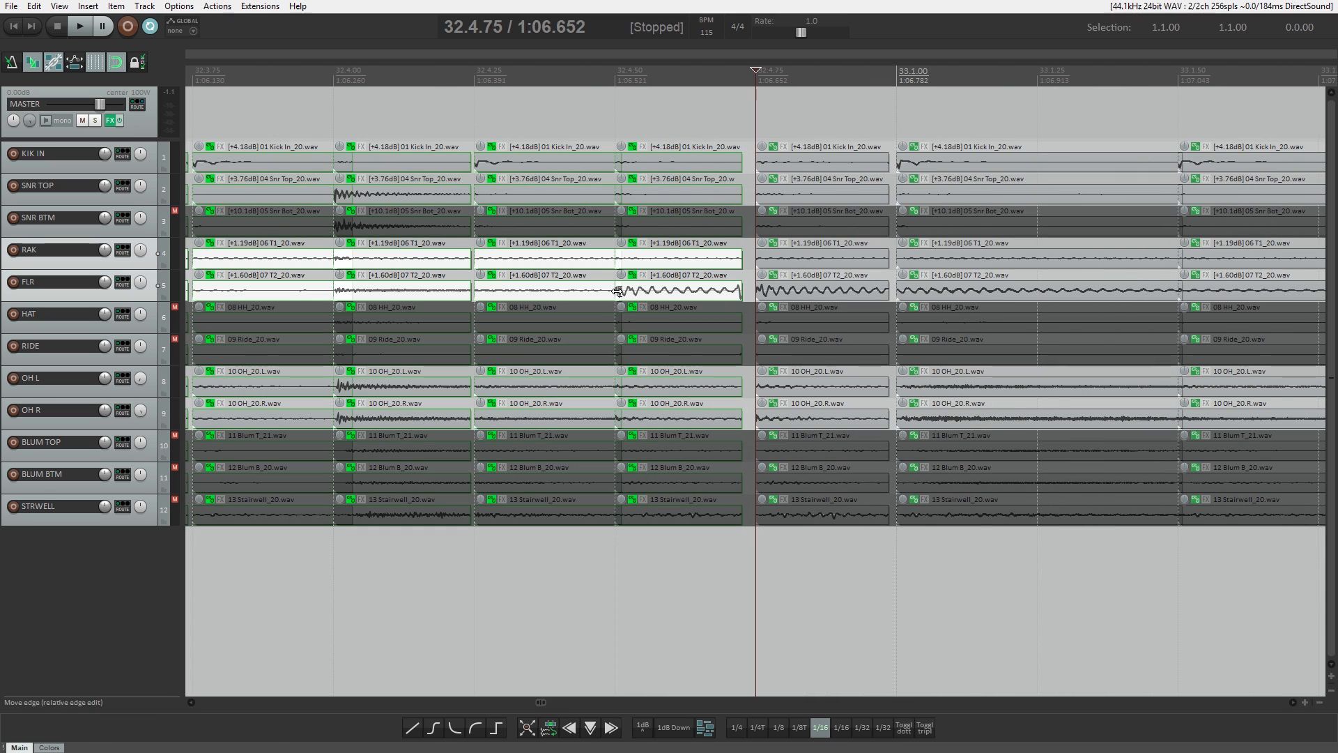
{"action": "scroll", "coordinate": [775, 291], "scroll_direction": "up", "scroll_amount": 5}
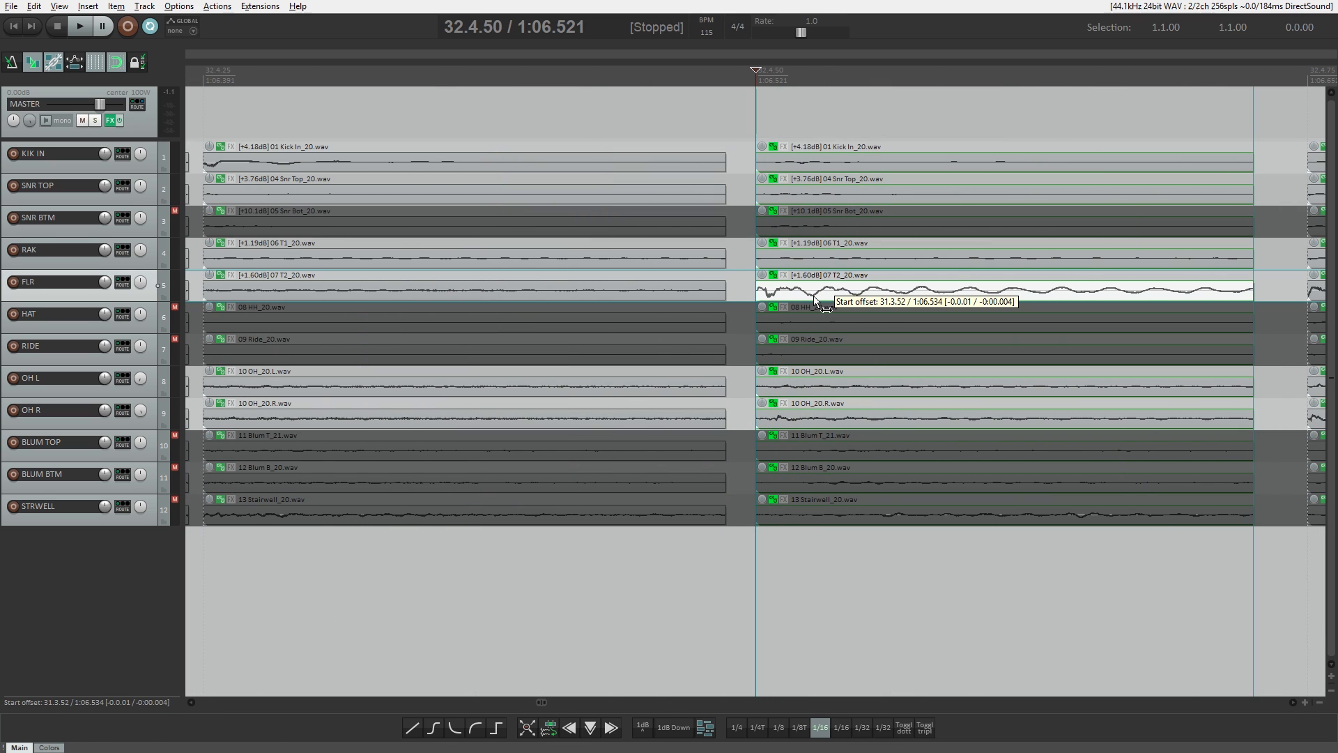
{"action": "scroll", "coordinate": [806, 296], "scroll_direction": "down", "scroll_amount": 5}
{"action": "left_click", "coordinate": [913, 293]}
{"action": "scroll", "coordinate": [912, 293], "scroll_direction": "up", "scroll_amount": 5}
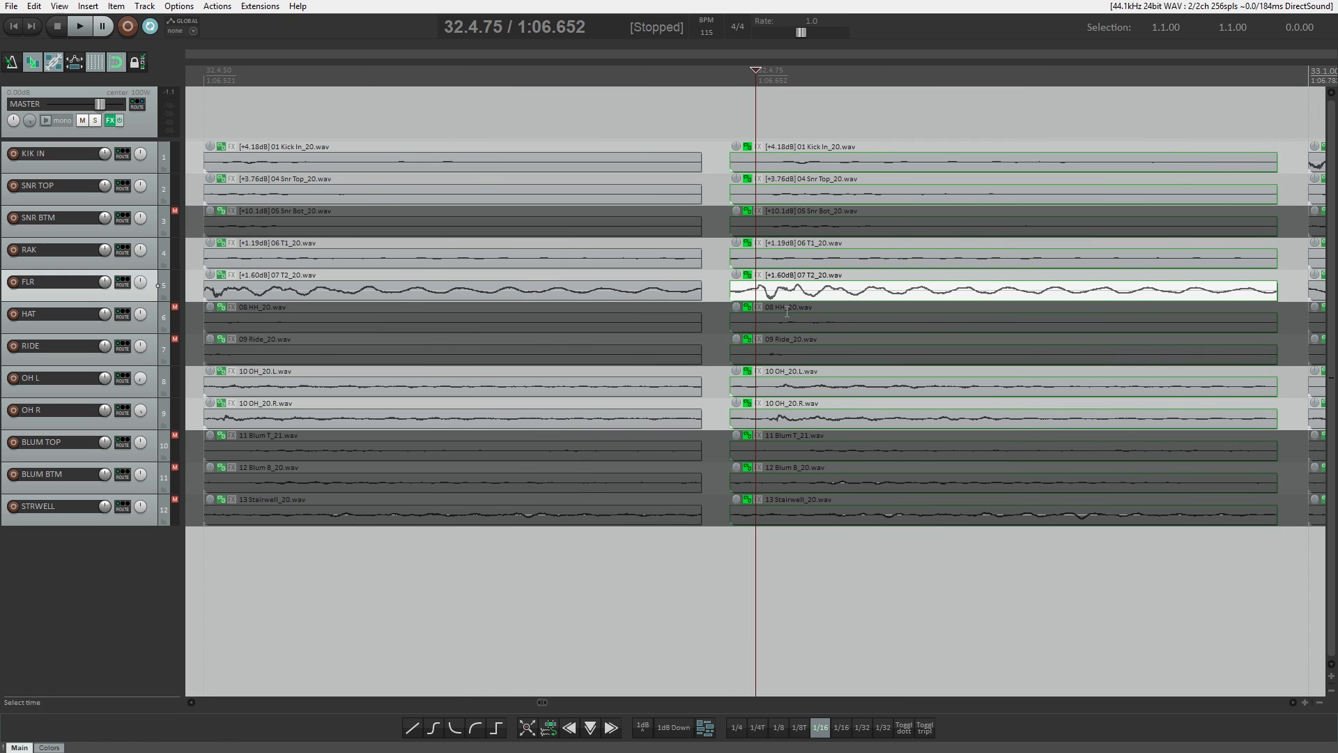
{"action": "scroll", "coordinate": [765, 295], "scroll_direction": "down", "scroll_amount": 5}
{"action": "scroll", "coordinate": [771, 314], "scroll_direction": "down", "scroll_amount": 4}
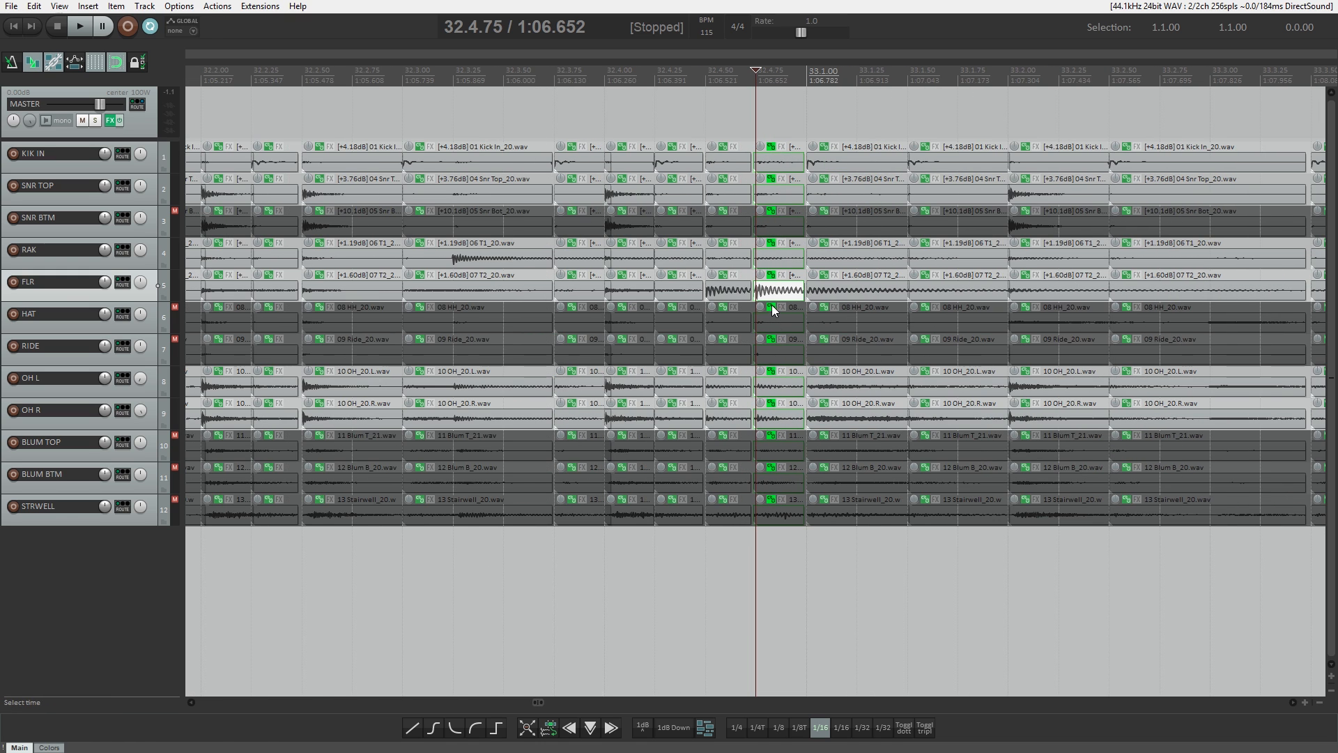
Trim the end of the slices before the snare hit at 36.3.00 to remove their overlap on all drum tracks
{"action": "scroll", "coordinate": [1053, 304], "scroll_direction": "down", "scroll_amount": 4}
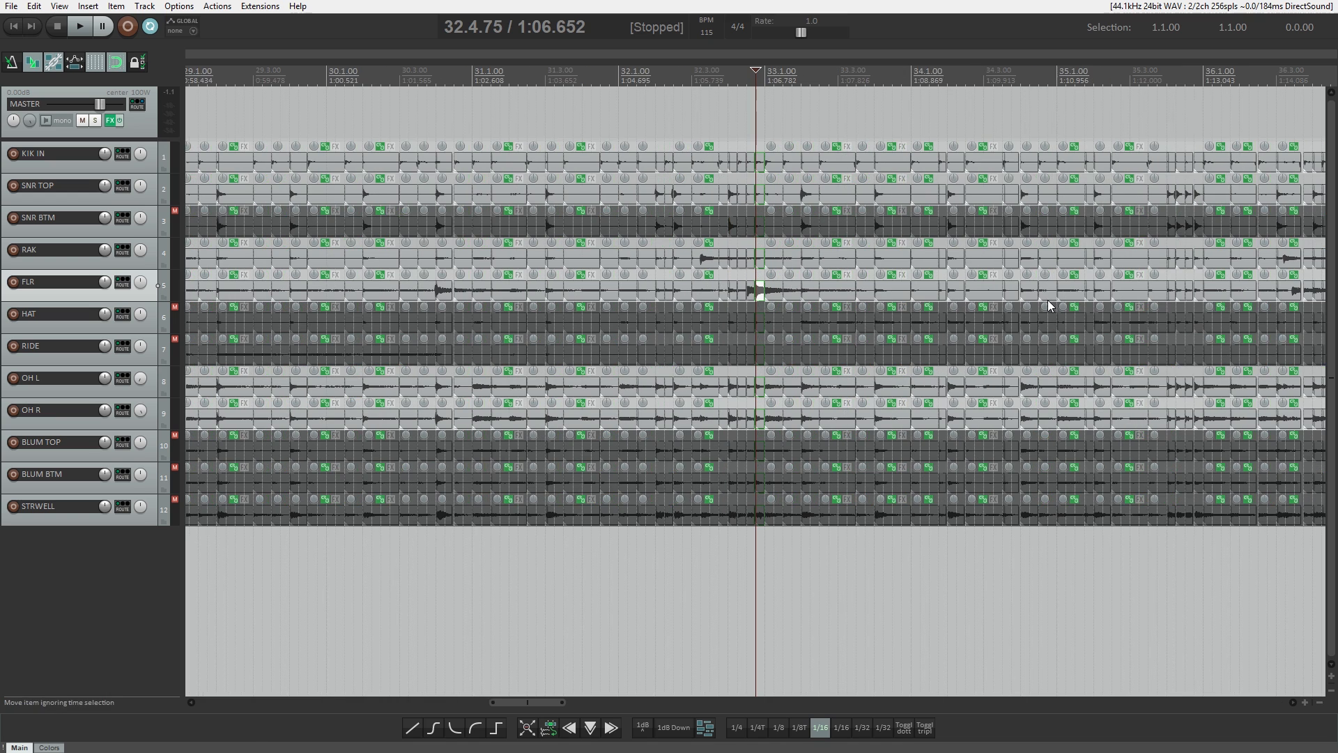
{"action": "scroll", "coordinate": [1068, 110], "scroll_direction": "down", "scroll_amount": 2}
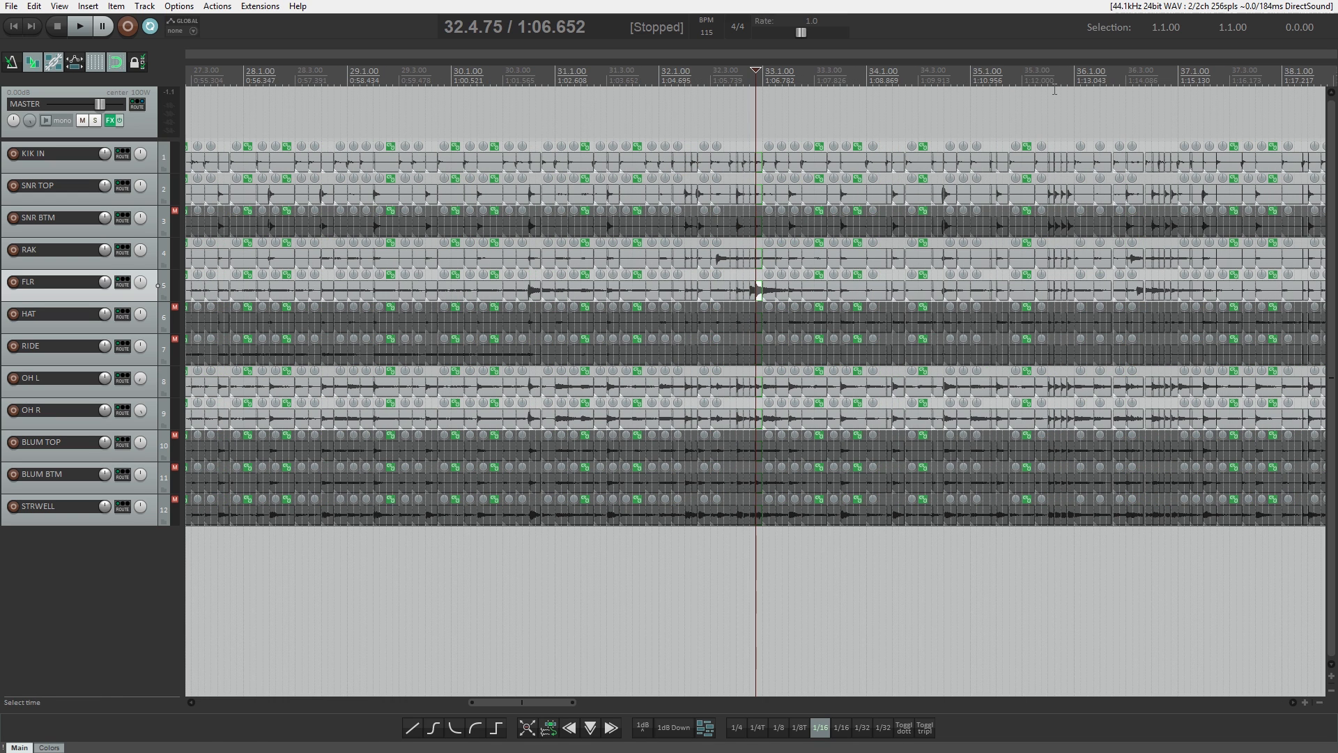
{"action": "left_click", "coordinate": [1140, 90]}
{"action": "scroll", "coordinate": [869, 300], "scroll_direction": "up", "scroll_amount": 15}
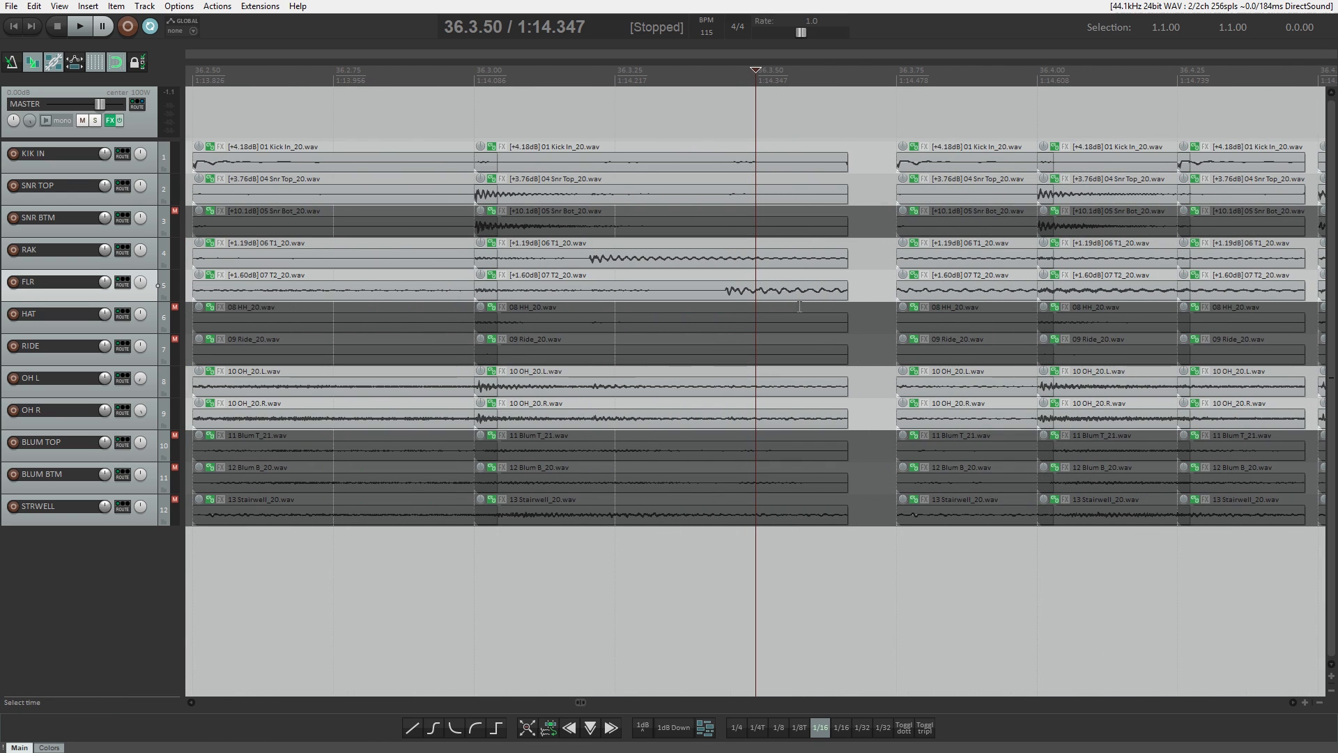
{"action": "left_click_drag", "start_coordinate": [497, 194], "coordinate": [472, 194]}
With snapping off, split all drum tracks before the rack tom hit at 36.3.19, slip the new slices' contents toward the grid, and extend their ends
{"action": "left_click", "coordinate": [586, 264]}
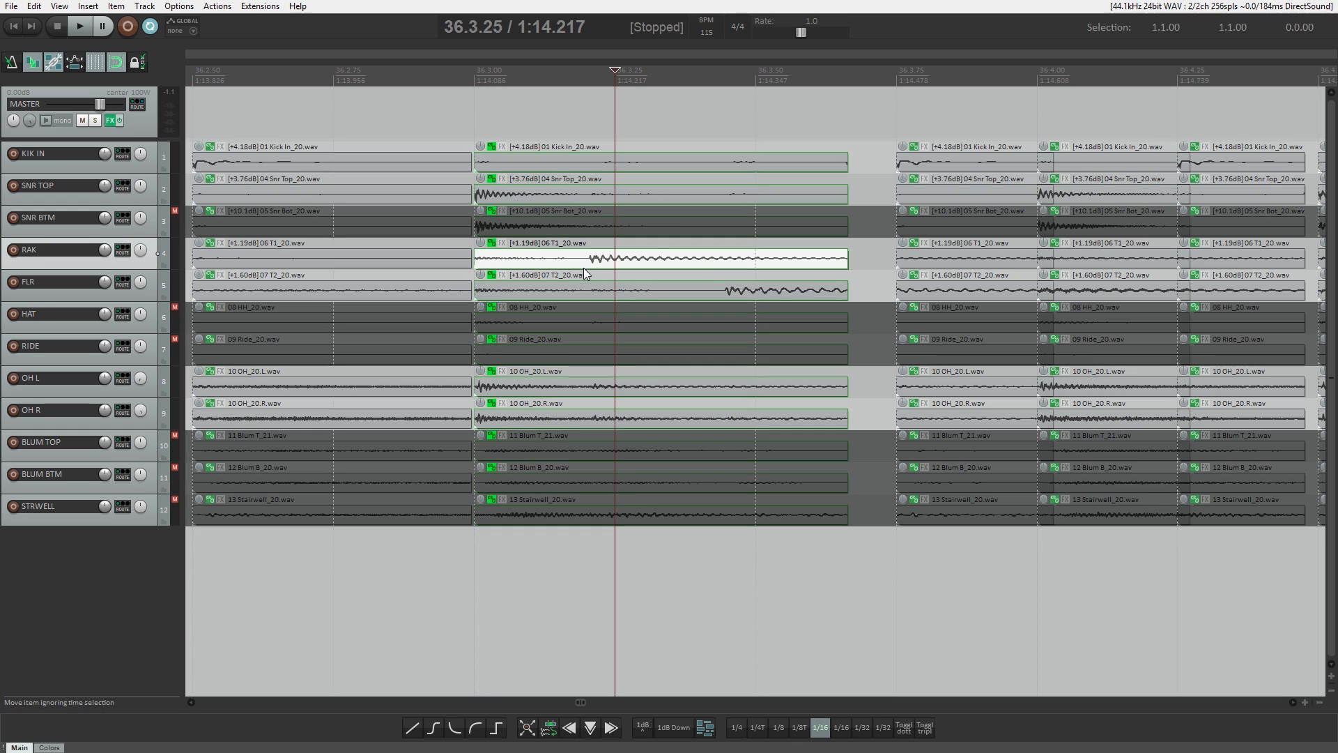
{"action": "key", "text": "alt+s"}
{"action": "left_click", "coordinate": [580, 267]}
{"action": "key", "text": "s"}
{"action": "left_click_drag", "start_coordinate": [622, 265], "coordinate": [645, 273]}
{"action": "left_click_drag", "start_coordinate": [848, 293], "coordinate": [874, 294]}
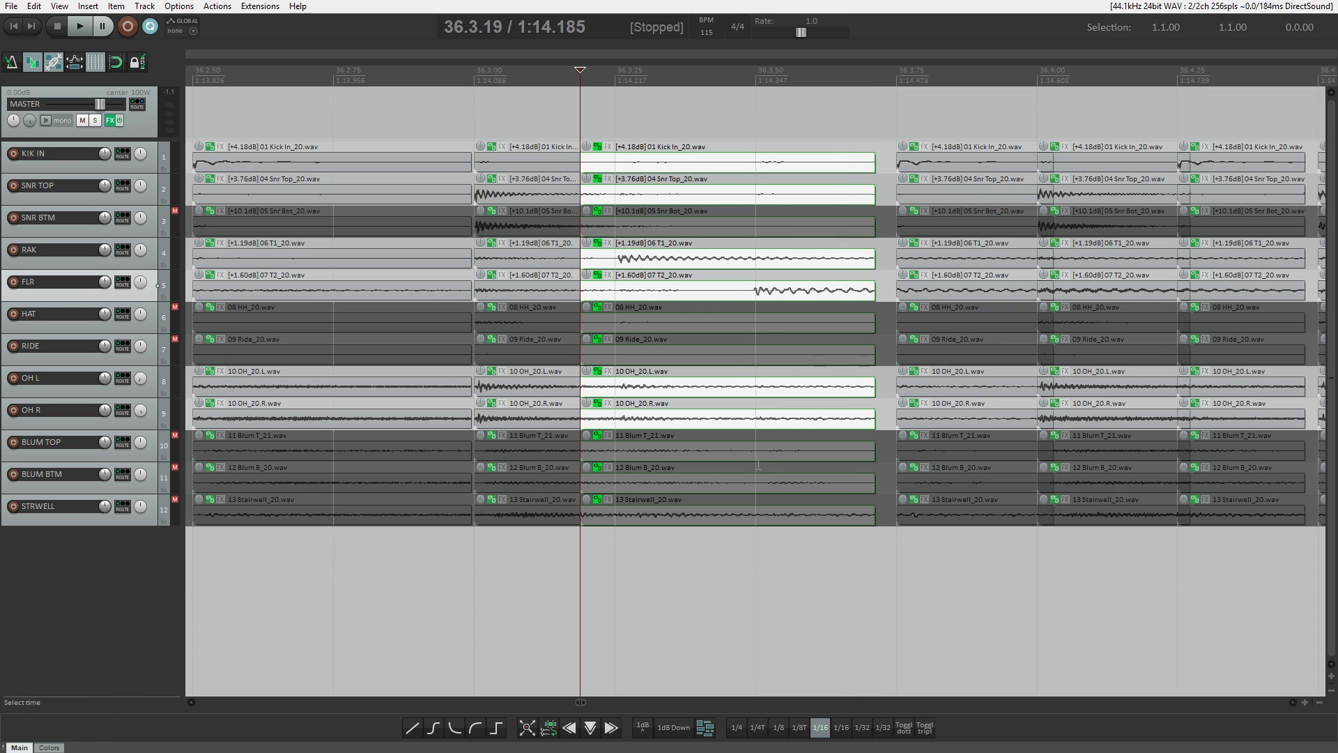
Quantize the slices on all drum tracks from bar 37 up to the fast kick hits late in beat 3 of bar 39, section by section
{"action": "scroll", "coordinate": [758, 465], "scroll_direction": "down", "scroll_amount": 8}
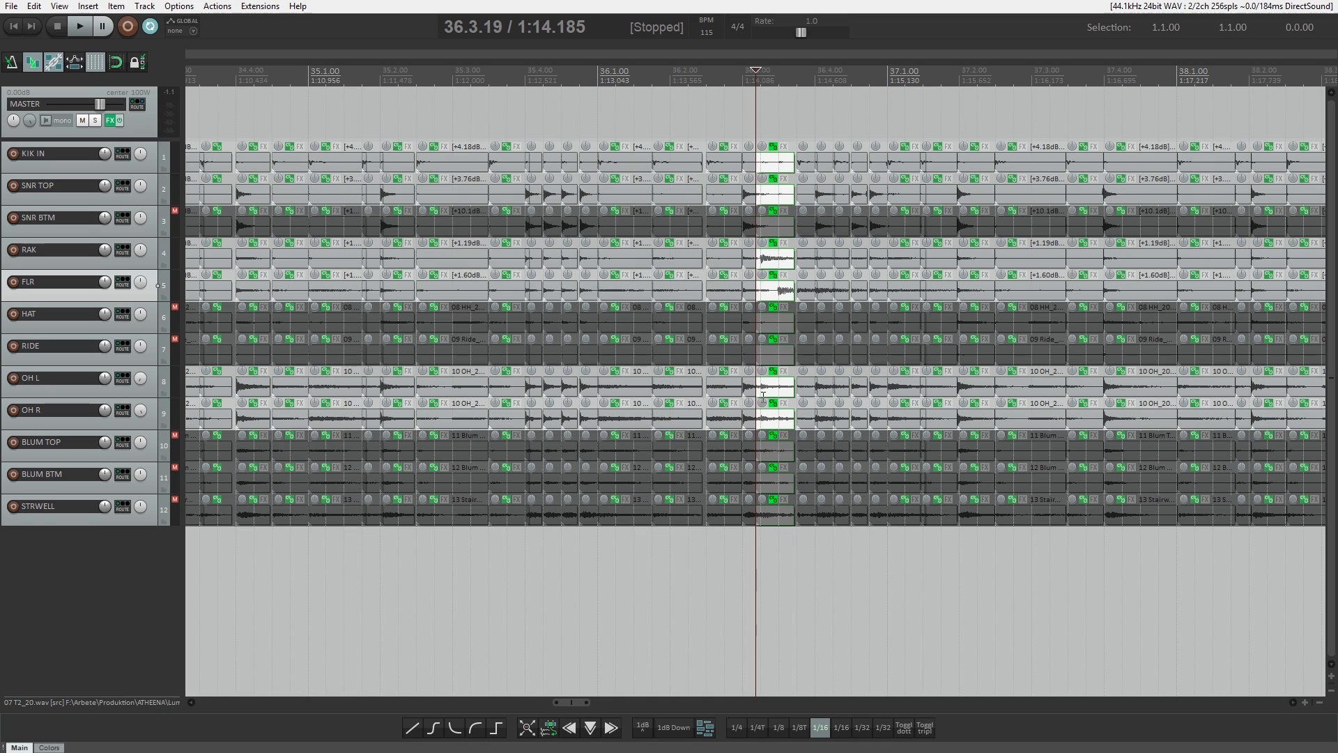
{"action": "left_click", "coordinate": [1109, 89]}
{"action": "scroll", "coordinate": [1101, 89], "scroll_direction": "down", "scroll_amount": 2}
{"action": "scroll", "coordinate": [1034, 213], "scroll_direction": "up", "scroll_amount": 3}
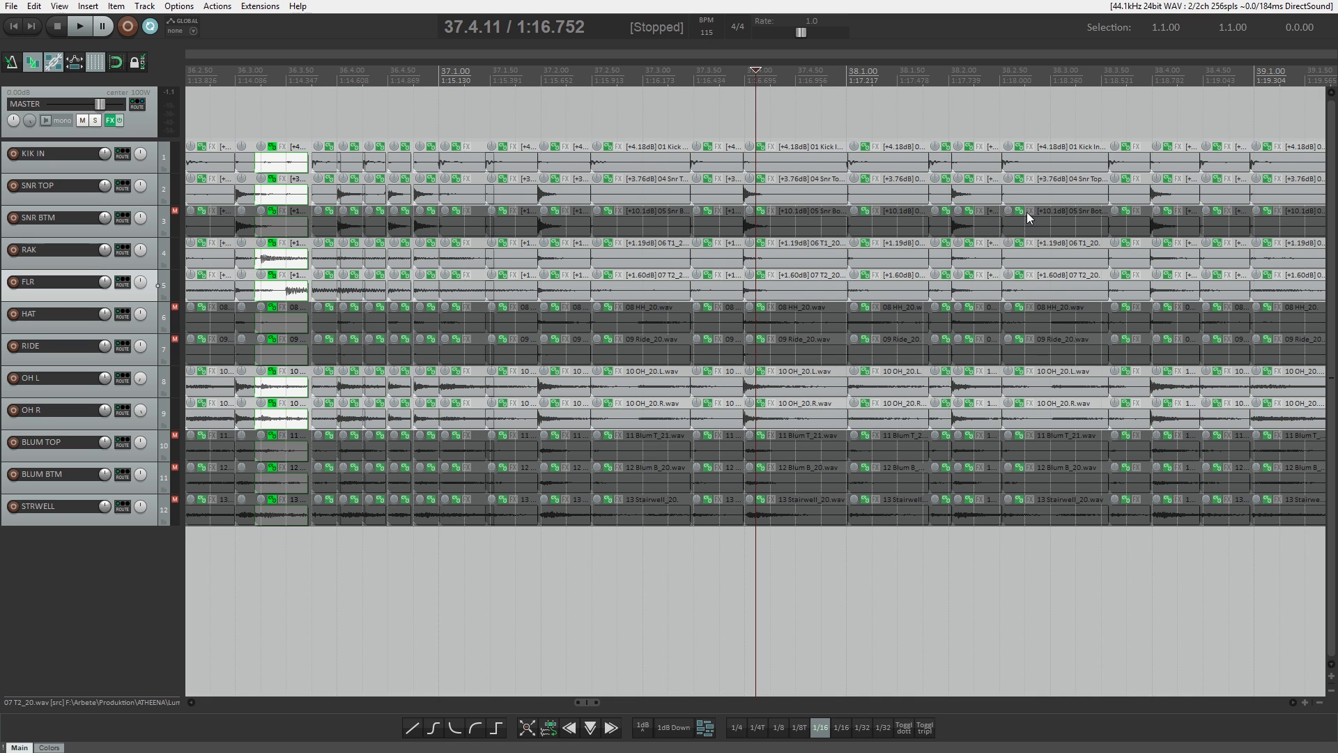
{"action": "left_click_drag", "start_coordinate": [514, 136], "coordinate": [760, 550]}
{"action": "scroll", "coordinate": [708, 418], "scroll_direction": "right", "scroll_amount": 2}
{"action": "left_click_drag", "start_coordinate": [615, 137], "coordinate": [760, 537]}
{"action": "left_click_drag", "start_coordinate": [840, 136], "coordinate": [937, 537]}
{"action": "scroll", "coordinate": [725, 513], "scroll_direction": "right", "scroll_amount": 3}
{"action": "left_click_drag", "start_coordinate": [592, 129], "coordinate": [750, 627]}
Quantize the slices on beat 4 of bar 39 to the 1/16 grid and play the passage from beat 3
{"action": "left_click", "coordinate": [532, 78]}
{"action": "scroll", "coordinate": [532, 79], "scroll_direction": "up", "scroll_amount": 3}
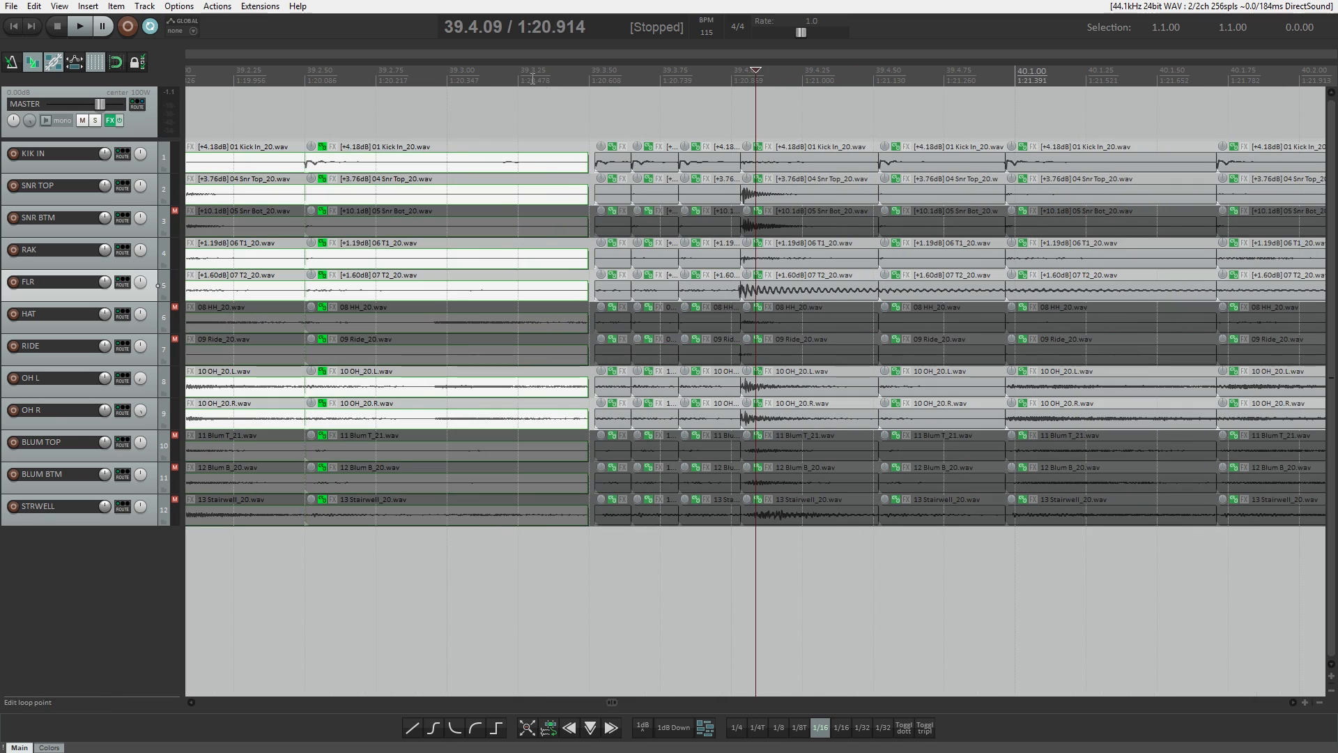
{"action": "left_click", "coordinate": [532, 78]}
{"action": "left_click_drag", "start_coordinate": [788, 107], "coordinate": [961, 626]}
{"action": "key", "text": "space"}
{"action": "key", "text": "space"}
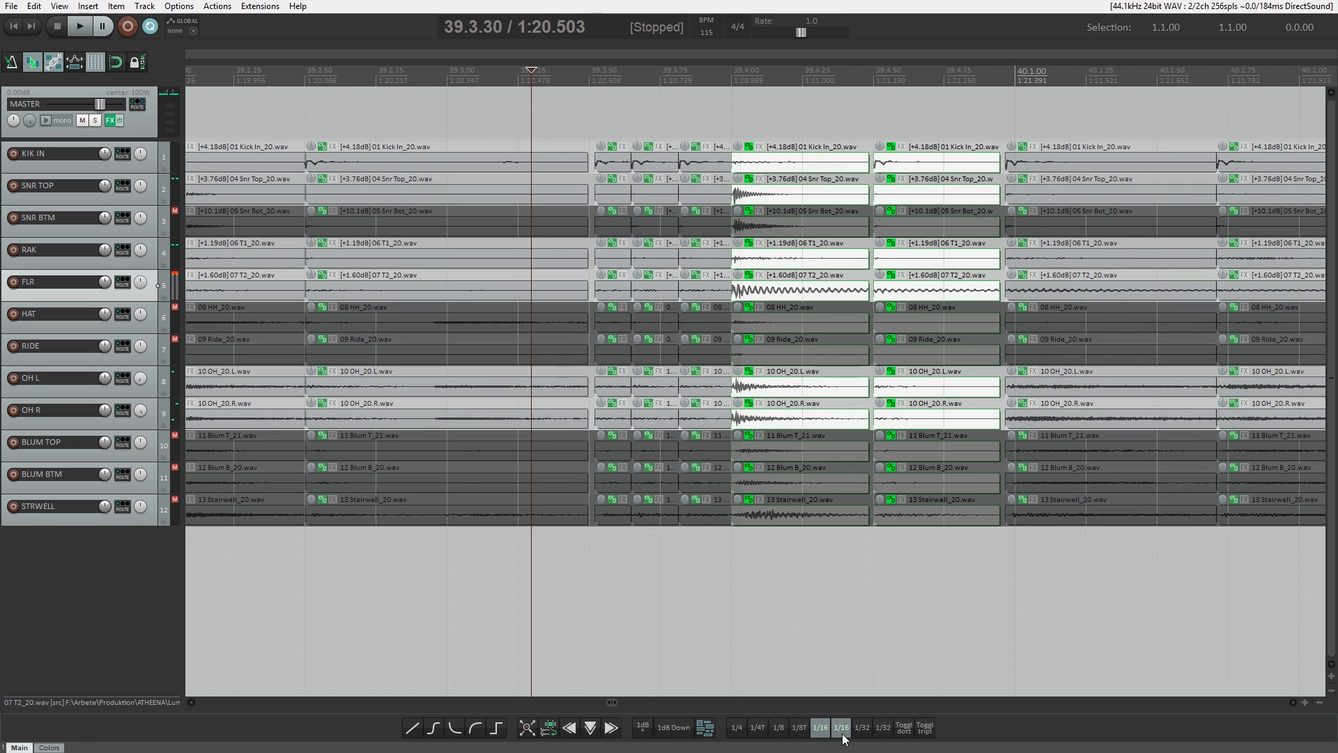
Set the grid to 1/16 triplets, quantize the three fast kick slices from 39.3.50 to beat 4, and play them back
{"action": "left_click", "coordinate": [841, 736]}
{"action": "left_click_drag", "start_coordinate": [598, 120], "coordinate": [700, 591]}
{"action": "key", "text": "q"}
{"action": "key", "text": "space"}
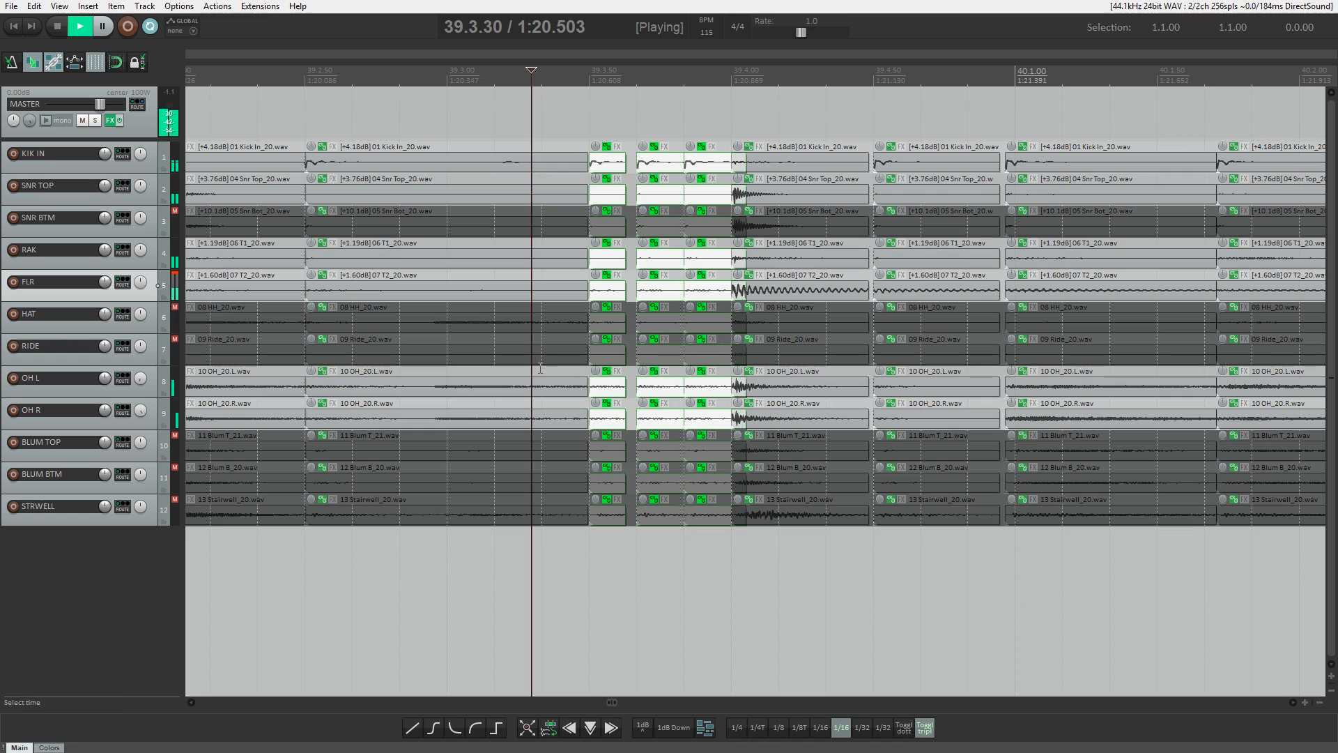
{"action": "key", "text": "space"}
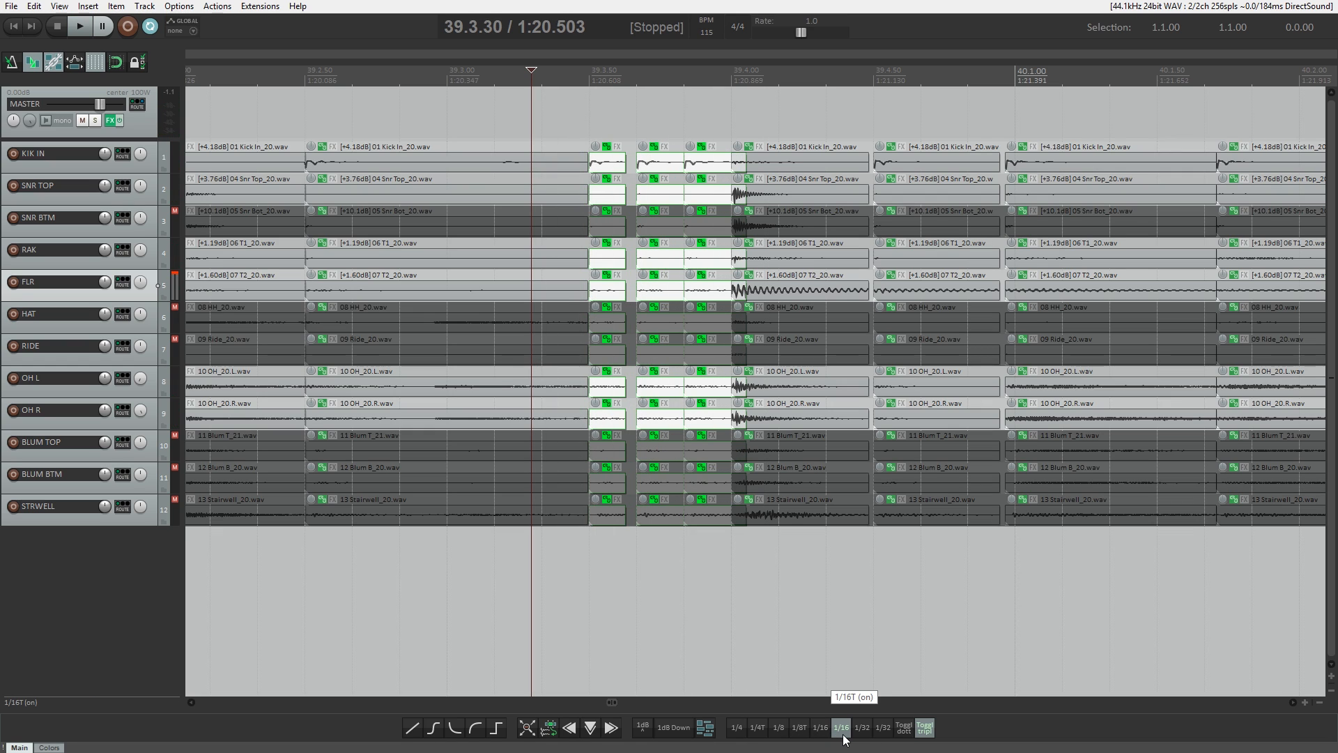
Try to quantize the slices from the start of bar 40 to beat 3 on the 1/8 grid, and undo it
{"action": "left_click", "coordinate": [778, 727]}
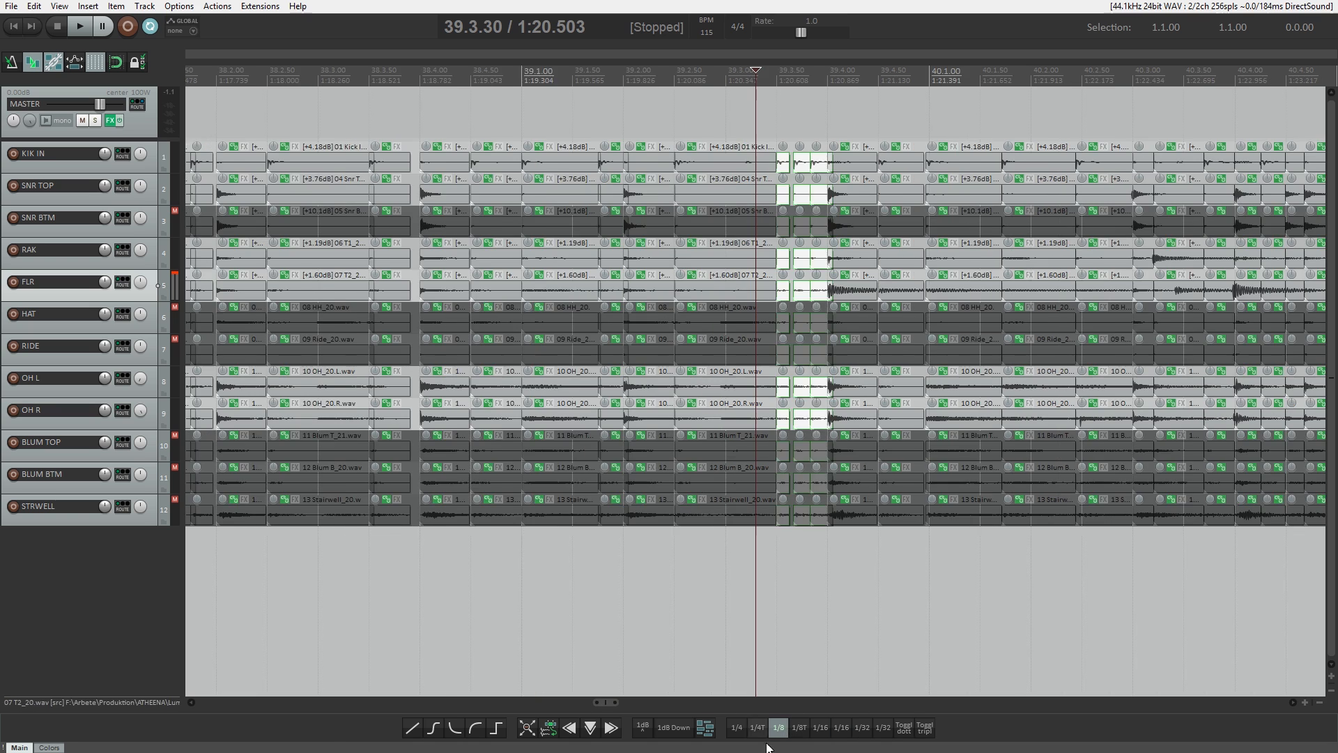
{"action": "scroll", "coordinate": [915, 180], "scroll_direction": "up", "scroll_amount": 1}
{"action": "left_click_drag", "start_coordinate": [773, 125], "coordinate": [557, 152]}
{"action": "key", "text": "q"}
{"action": "key", "text": "ctrl+z"}
Set the grid to 1/16, quantize the slices from the start of bar 40 to beat 3, and play them back
{"action": "left_click", "coordinate": [490, 286]}
{"action": "key", "text": "space"}
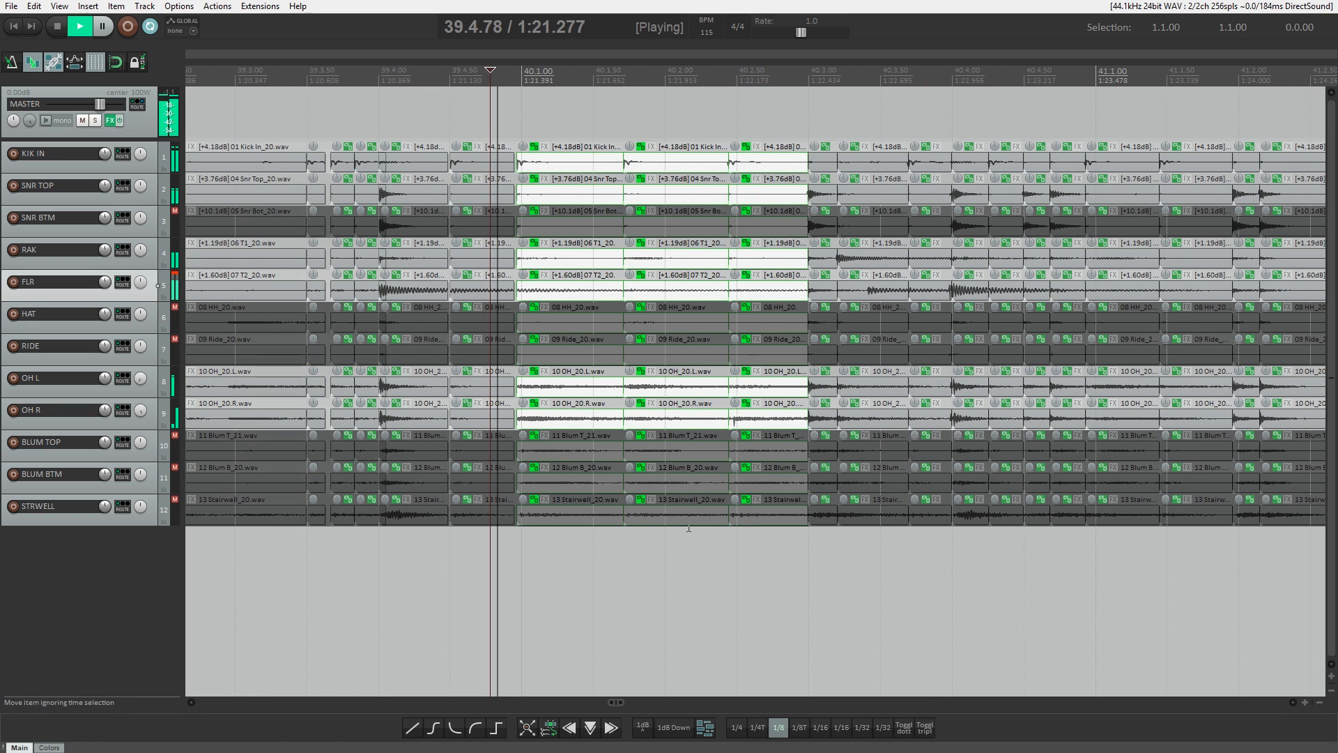
{"action": "key", "text": "space"}
{"action": "key", "text": "q"}
{"action": "key", "text": "space"}
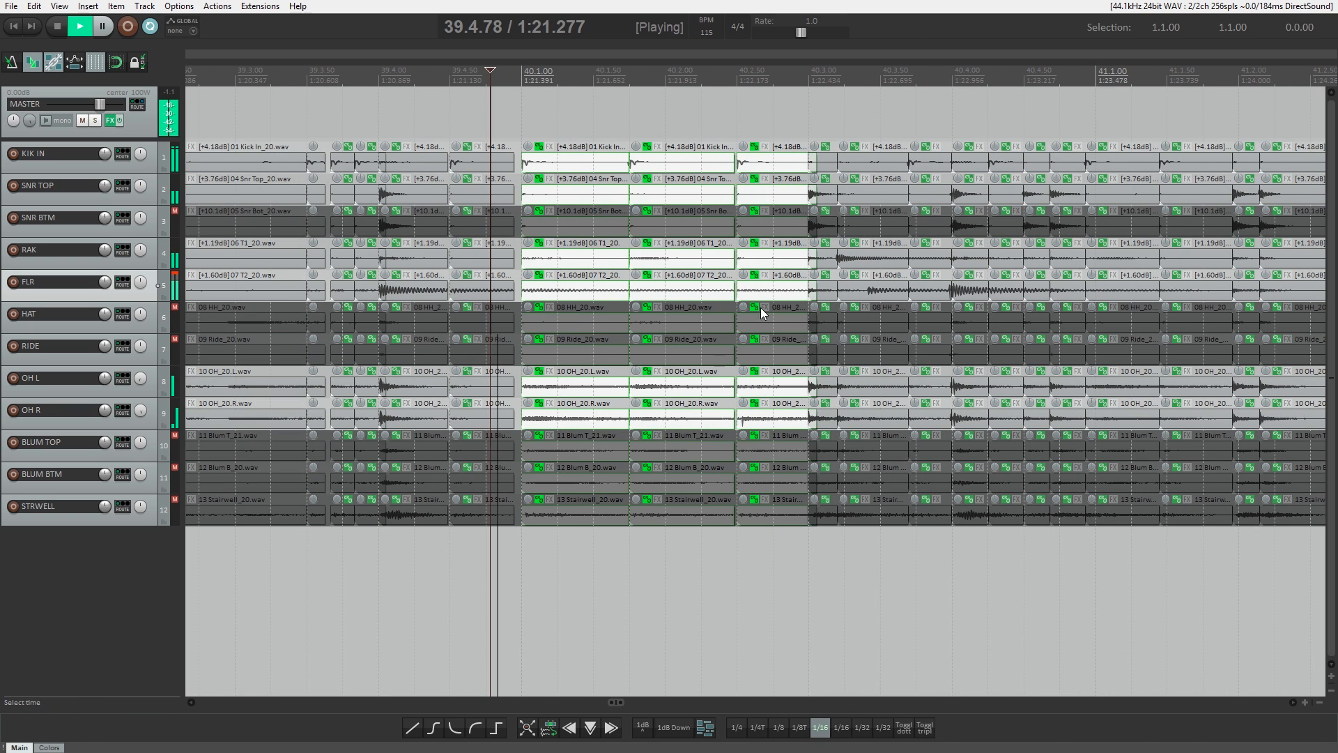
{"action": "key", "text": "space"}
Quantize the slices on all drum tracks from beat 4 of bar 40 to 41.1.50, and play from late in beat 3
{"action": "left_click", "coordinate": [974, 84]}
{"action": "scroll", "coordinate": [974, 87], "scroll_direction": "up", "scroll_amount": 1}
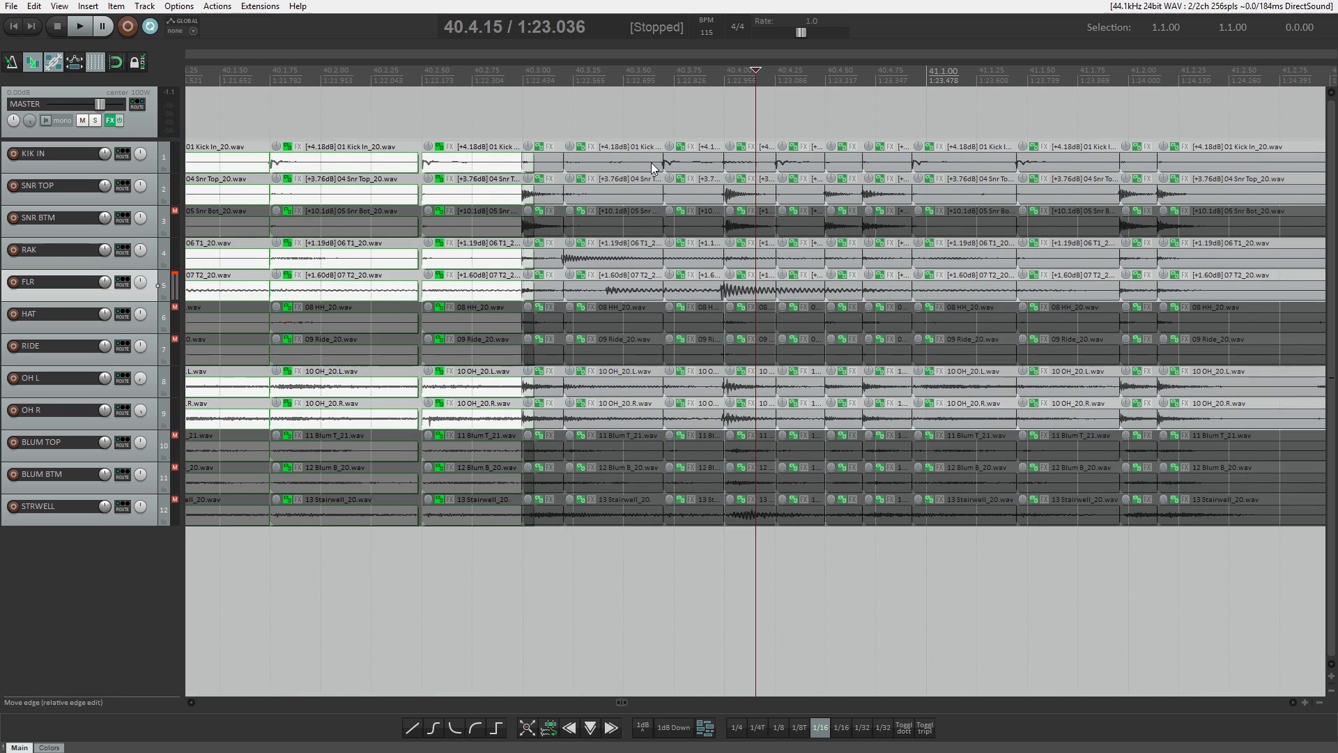
{"action": "left_click_drag", "start_coordinate": [547, 148], "coordinate": [742, 150]}
{"action": "left_click", "coordinate": [950, 166], "text": "shift"}
{"action": "key", "text": "q"}
{"action": "left_click", "coordinate": [695, 87]}
{"action": "key", "text": "space"}
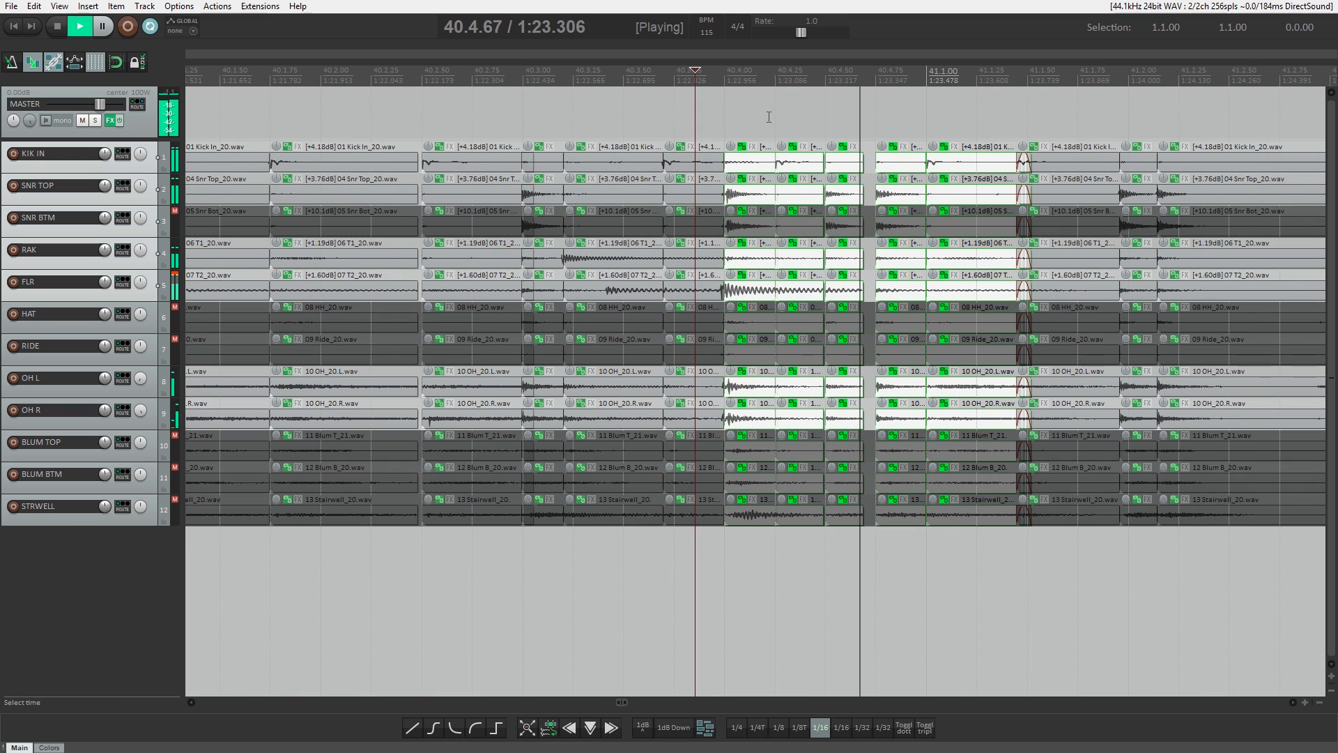
Quantize the slices on beat 3 of bar 40 across all drum tracks and play the passage back
{"action": "left_click_drag", "start_coordinate": [666, 274], "coordinate": [548, 568]}
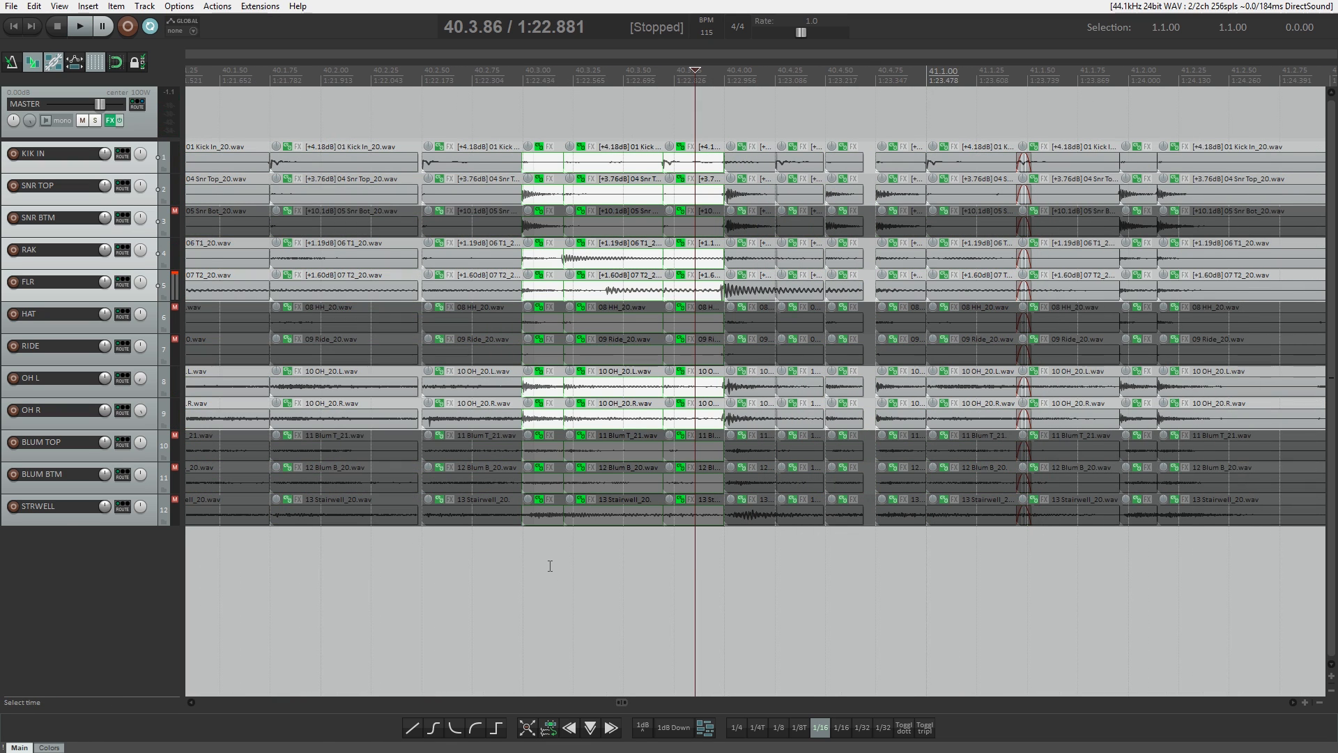
{"action": "key", "text": "q"}
{"action": "left_click", "coordinate": [471, 226]}
{"action": "key", "text": "space"}
{"action": "key", "text": "space"}
Adjust the slice edges before the rack tom hit at 40.3.25 and slip the hit's contents onto the grid
{"action": "left_click", "coordinate": [629, 265]}
{"action": "scroll", "coordinate": [629, 264], "scroll_direction": "up", "scroll_amount": 2}
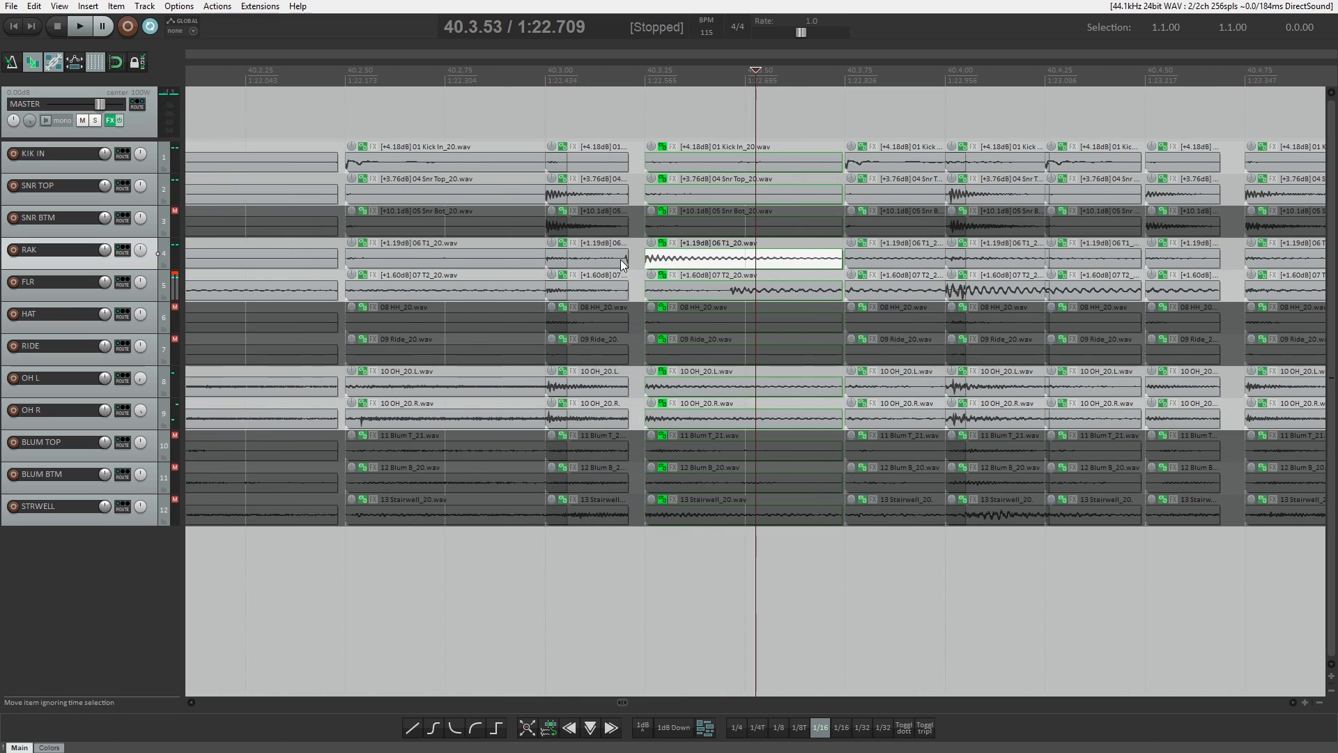
{"action": "left_click_drag", "start_coordinate": [645, 260], "coordinate": [637, 261]}
{"action": "left_click_drag", "start_coordinate": [651, 260], "coordinate": [655, 260]}
Split all drum tracks before the floor tom hit near 40.3.50 and slip the new slices' contents onto the grid
{"action": "left_click", "coordinate": [733, 290]}
{"action": "key", "text": "s"}
{"action": "left_click_drag", "start_coordinate": [758, 299], "coordinate": [771, 301]}
Move the slice boundary ahead of the floor tom hit near 40.4.00 and slip the slices' contents toward the grid
{"action": "left_click", "coordinate": [1017, 291]}
{"action": "scroll", "coordinate": [1017, 291], "scroll_direction": "up", "scroll_amount": 1}
{"action": "left_click_drag", "start_coordinate": [657, 294], "coordinate": [637, 294]}
{"action": "left_click_drag", "start_coordinate": [655, 296], "coordinate": [665, 296]}
With auto-crossfade disabled, remove the overlap before the kick hit at 40.4.25 and slip the kick slices' contents toward the grid
{"action": "left_click", "coordinate": [800, 168]}
{"action": "scroll", "coordinate": [800, 168], "scroll_direction": "up", "scroll_amount": 4}
{"action": "left_click_drag", "start_coordinate": [754, 170], "coordinate": [715, 172]}
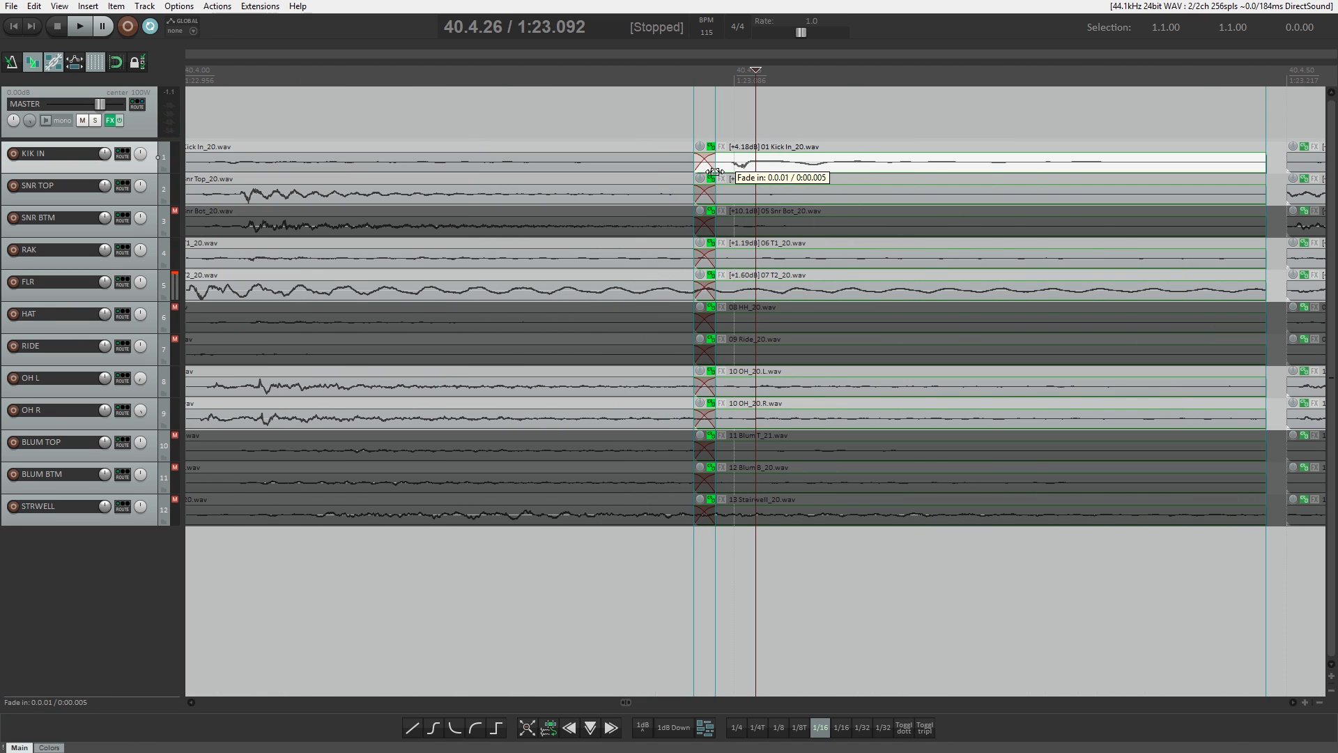
{"action": "key", "text": "ctrl+z"}
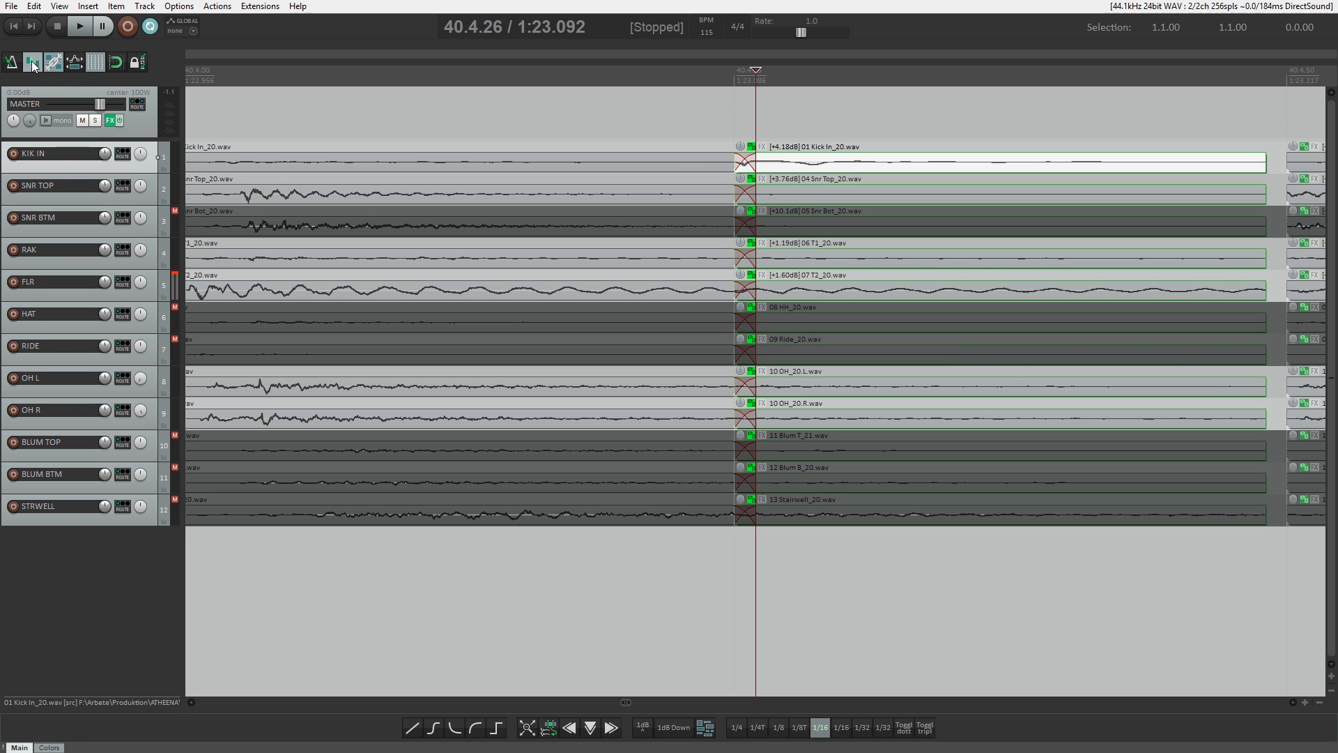
{"action": "left_click_drag", "start_coordinate": [753, 162], "coordinate": [714, 157]}
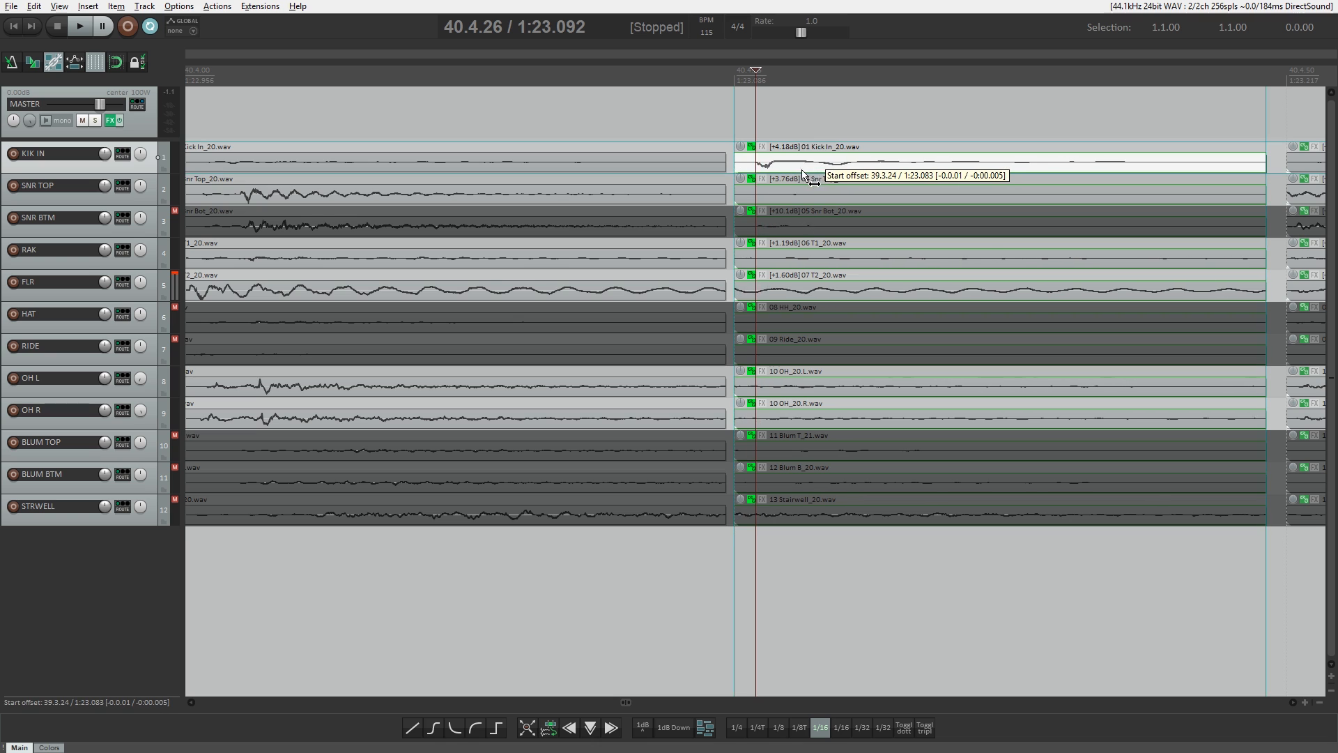
Trim away the overlap between the slices around 41.1.50 on all drum tracks
{"action": "scroll", "coordinate": [822, 202], "scroll_direction": "down", "scroll_amount": 5}
{"action": "left_click", "coordinate": [912, 167]}
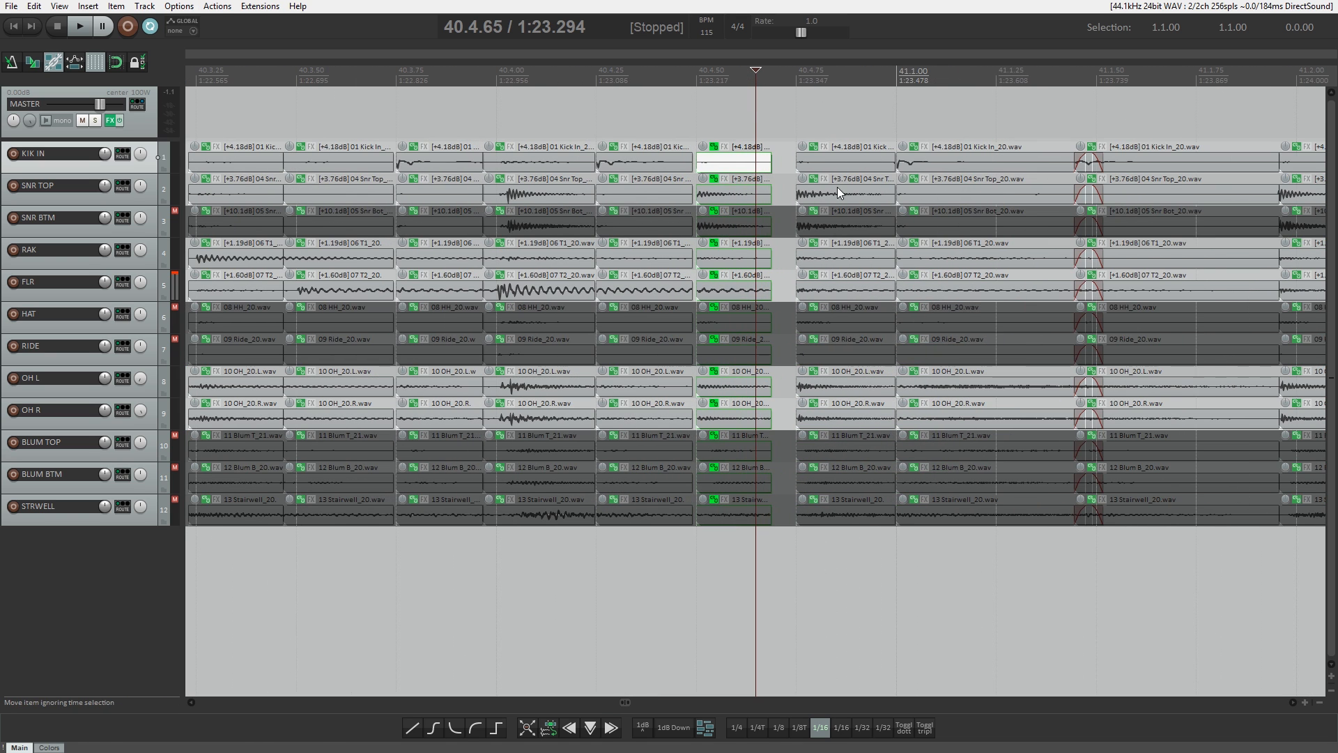
{"action": "left_click", "coordinate": [823, 195]}
{"action": "scroll", "coordinate": [822, 195], "scroll_direction": "down", "scroll_amount": 4}
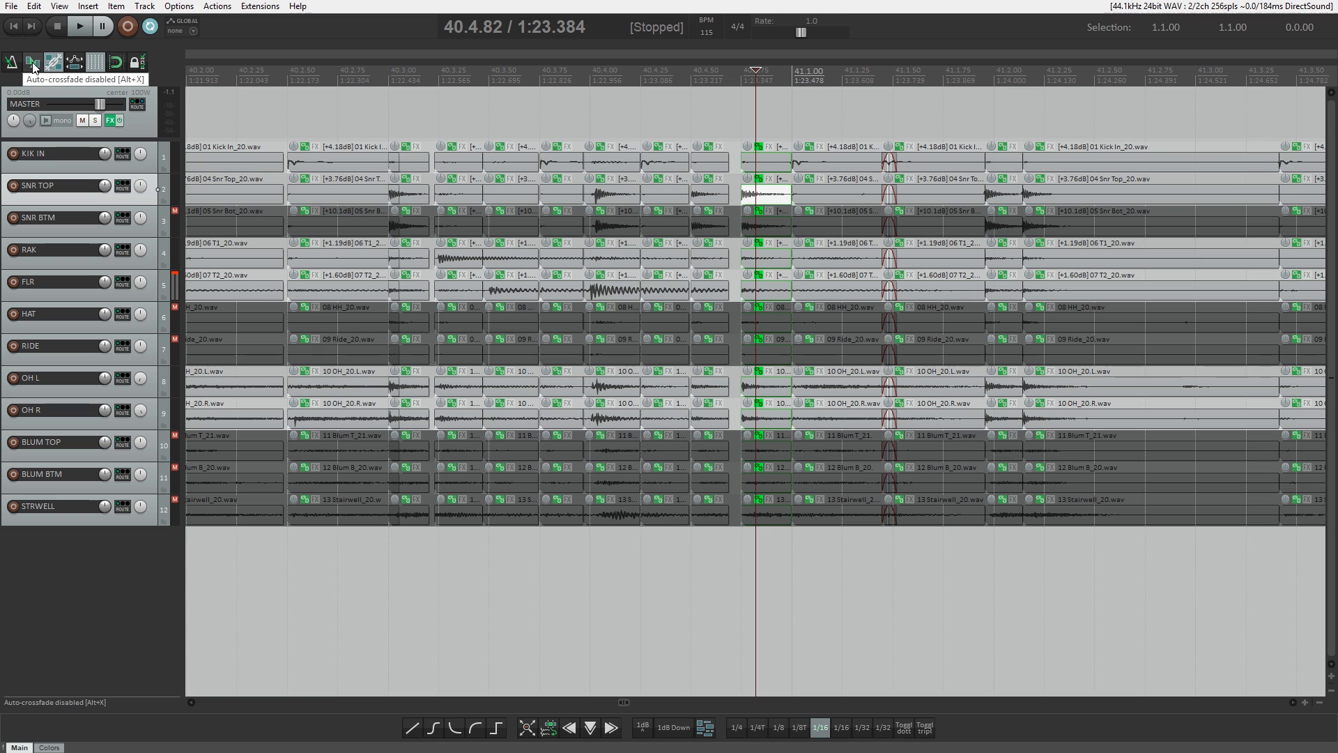
{"action": "left_click", "coordinate": [914, 166]}
{"action": "scroll", "coordinate": [859, 168], "scroll_direction": "up", "scroll_amount": 3}
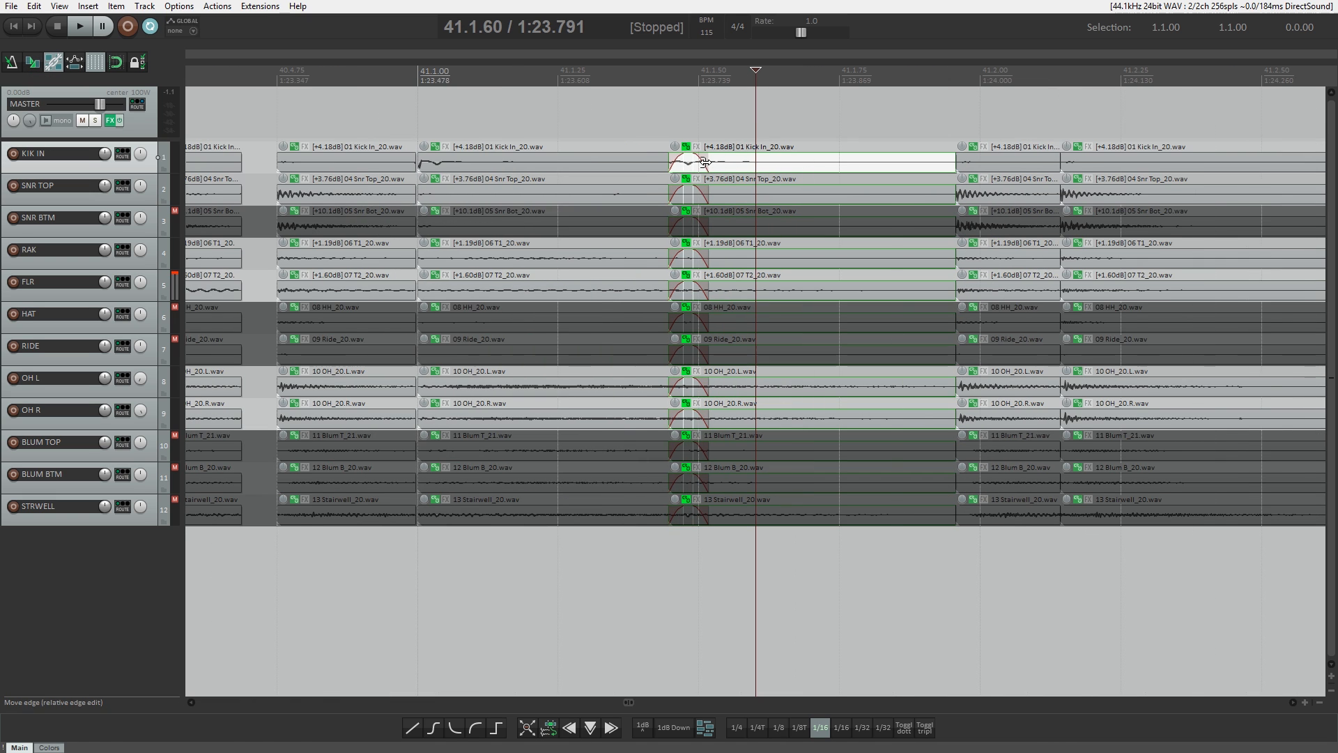
{"action": "left_click_drag", "start_coordinate": [706, 166], "coordinate": [1133, 583]}
Adjust the slice edges in bar 41 and quantize the slices around beat 2 to the 1/16 grid
{"action": "scroll", "coordinate": [871, 188], "scroll_direction": "down", "scroll_amount": 4}
{"action": "left_click", "coordinate": [870, 170]}
{"action": "scroll", "coordinate": [868, 171], "scroll_direction": "down", "scroll_amount": 1}
{"action": "scroll", "coordinate": [864, 171], "scroll_direction": "up", "scroll_amount": 1}
{"action": "scroll", "coordinate": [924, 472], "scroll_direction": "up", "scroll_amount": 1}
{"action": "left_click_drag", "start_coordinate": [907, 157], "coordinate": [934, 176]}
{"action": "left_click_drag", "start_coordinate": [582, 122], "coordinate": [717, 568]}
{"action": "key", "text": "q"}
Quantize the slices from 41.3.50 into the start of bar 42, and play from beat 4 of bar 40
{"action": "left_click_drag", "start_coordinate": [952, 140], "coordinate": [1147, 629]}
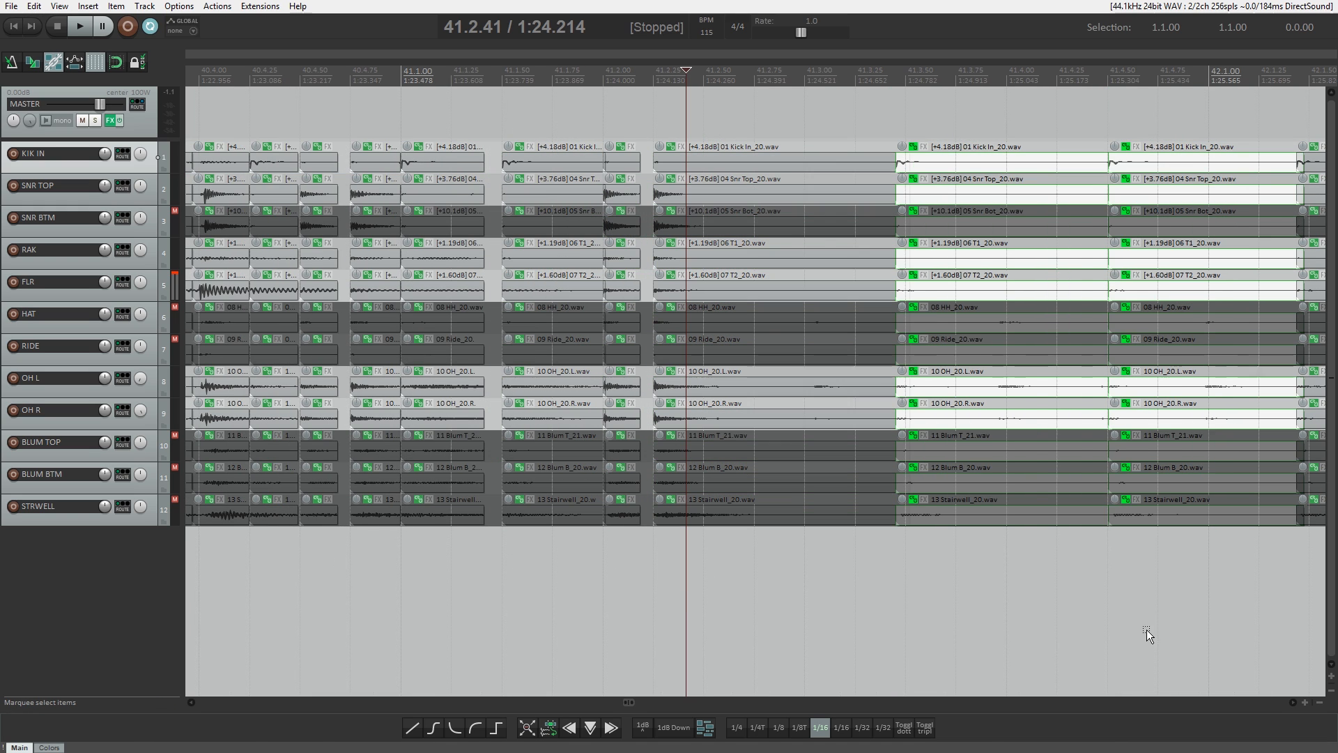
{"action": "key", "text": "q"}
{"action": "left_click", "coordinate": [292, 124]}
{"action": "key", "text": "space"}
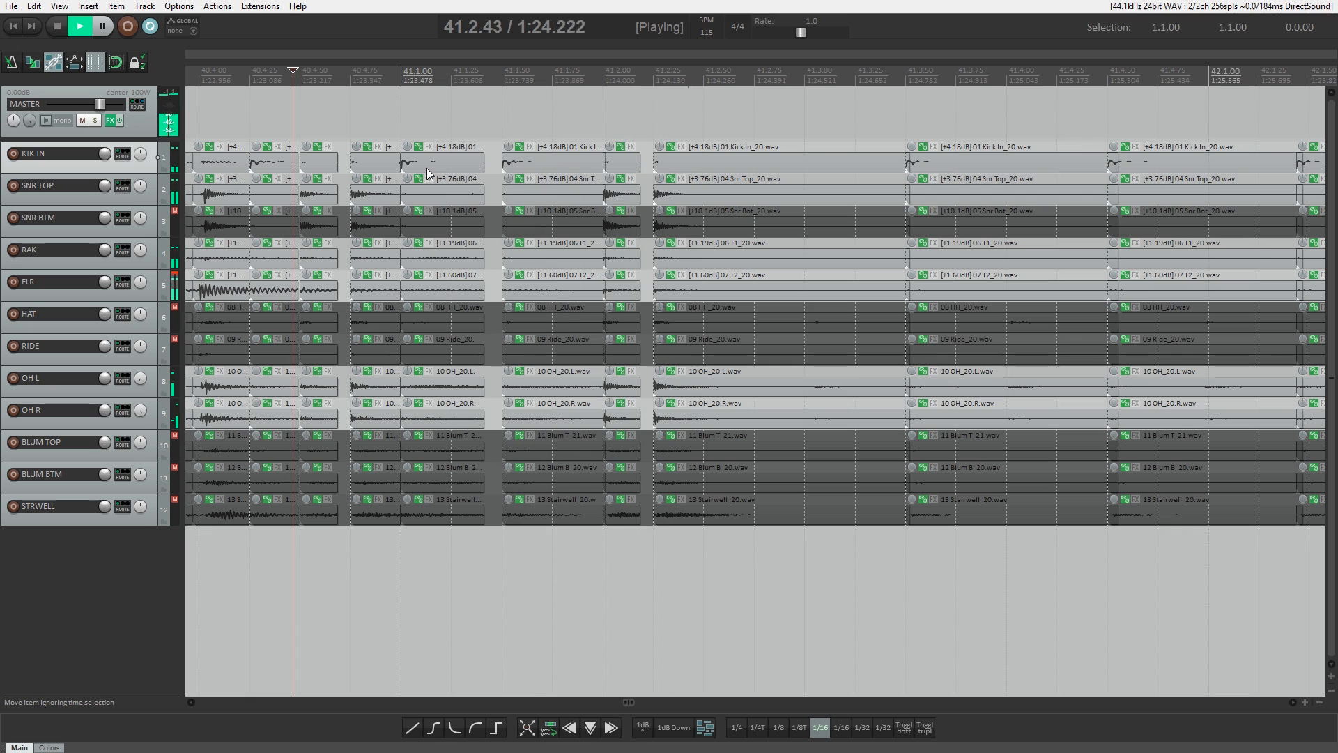
{"action": "scroll", "coordinate": [900, 190], "scroll_direction": "down", "scroll_amount": 3}
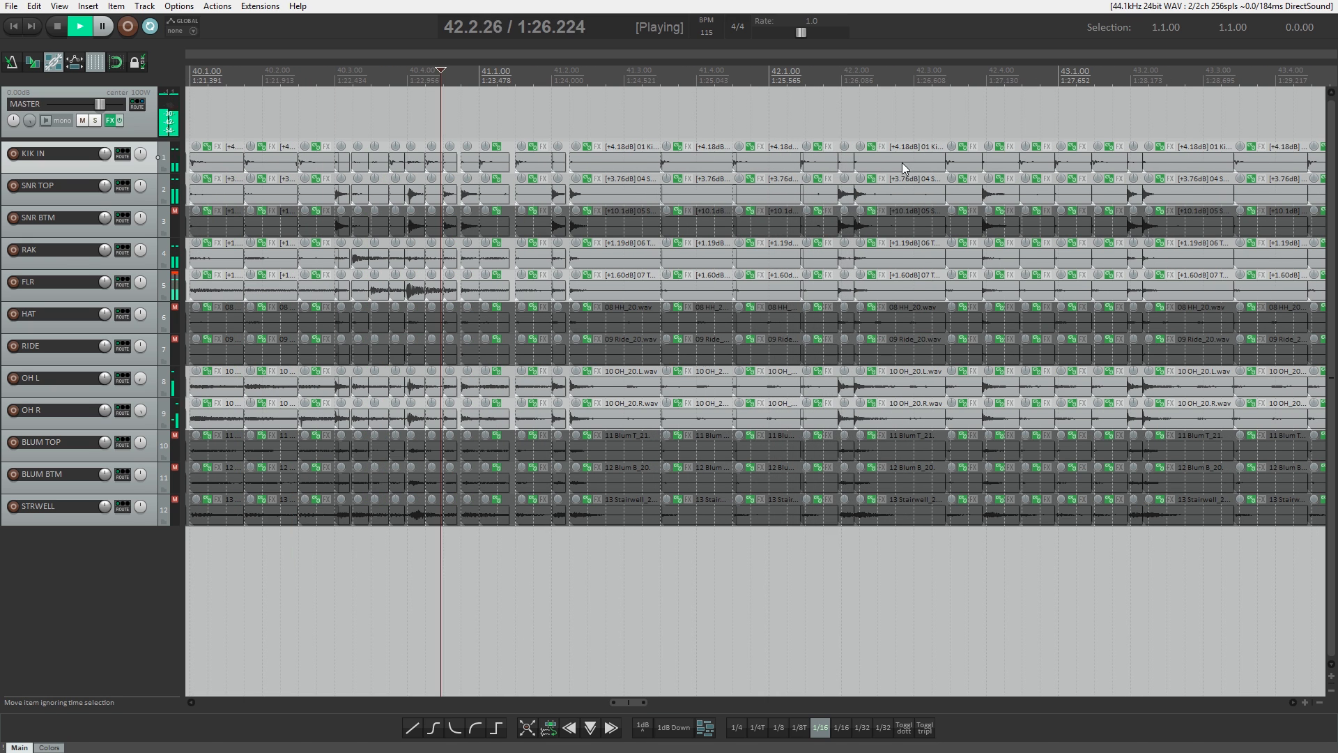
{"action": "key", "text": "space"}
Quantize the slices on all drum tracks through bars 42 and 43
{"action": "left_click", "coordinate": [920, 165]}
{"action": "scroll", "coordinate": [919, 166], "scroll_direction": "up", "scroll_amount": 2}
{"action": "left_click_drag", "start_coordinate": [619, 139], "coordinate": [1234, 564]}
{"action": "key", "text": "q"}
{"action": "scroll", "coordinate": [729, 176], "scroll_direction": "right", "scroll_amount": 6}
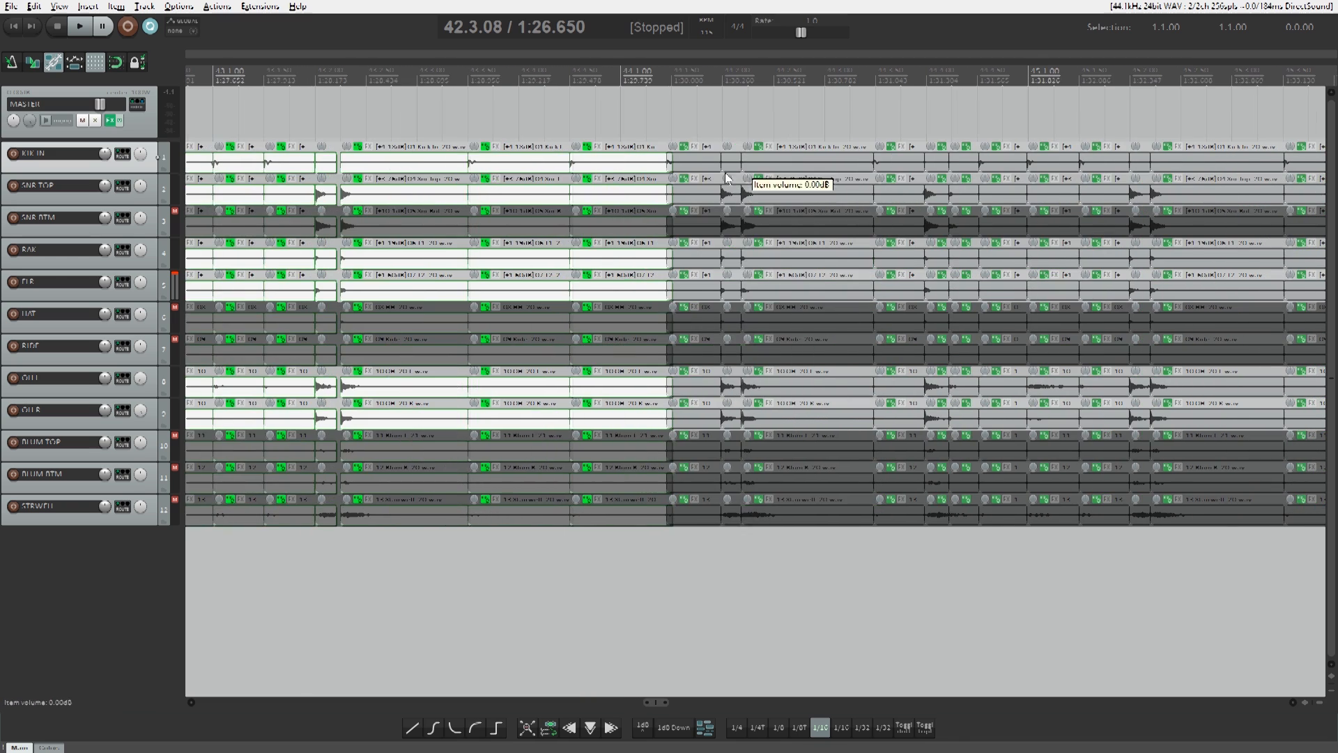
Quantize the slices on all drum tracks through bars 44 and 45, in two sections
{"action": "left_click_drag", "start_coordinate": [704, 139], "coordinate": [826, 530]}
{"action": "key", "text": "q"}
{"action": "scroll", "coordinate": [820, 191], "scroll_direction": "right", "scroll_amount": 4}
{"action": "left_click_drag", "start_coordinate": [486, 138], "coordinate": [1008, 571]}
{"action": "key", "text": "q"}
{"action": "scroll", "coordinate": [947, 142], "scroll_direction": "right", "scroll_amount": 6}
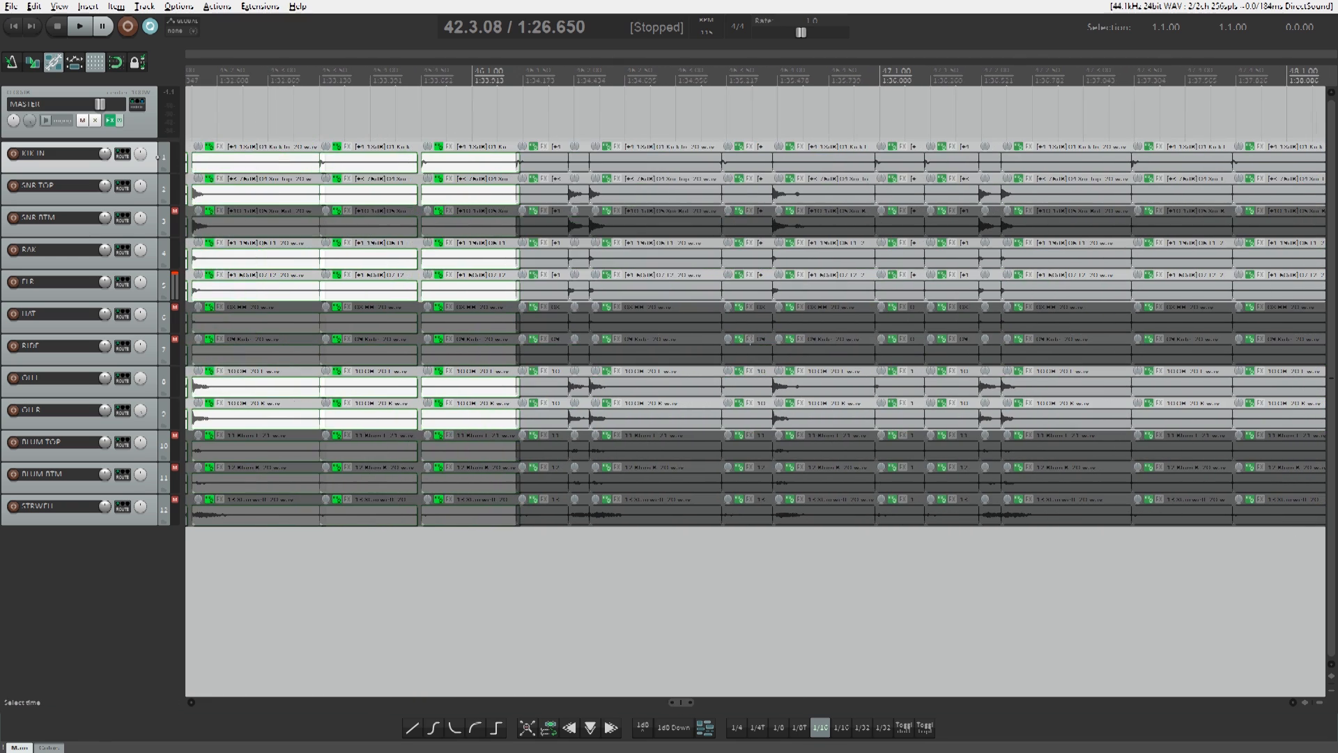
Quantize the slices in bar 46 and the first half of bar 47, in two sections
{"action": "left_click_drag", "start_coordinate": [541, 132], "coordinate": [822, 519]}
{"action": "key", "text": "q"}
{"action": "left_click_drag", "start_coordinate": [892, 130], "coordinate": [1003, 533]}
{"action": "key", "text": "q"}
Quantize the slices on all drum tracks through bars 48 and 49, section by section
{"action": "scroll", "coordinate": [578, 202], "scroll_direction": "right", "scroll_amount": 4}
{"action": "left_click_drag", "start_coordinate": [644, 136], "coordinate": [812, 531]}
{"action": "scroll", "coordinate": [585, 202], "scroll_direction": "right", "scroll_amount": 2}
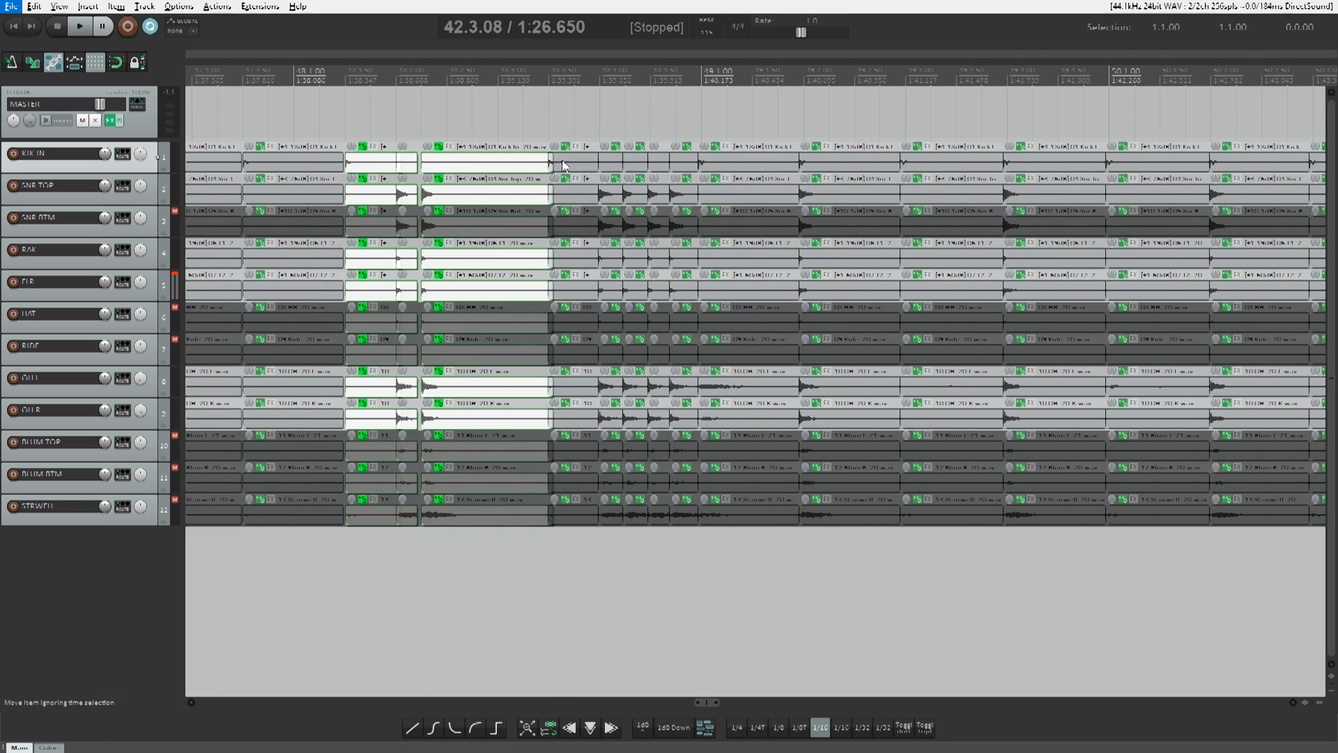
{"action": "left_click_drag", "start_coordinate": [560, 136], "coordinate": [770, 536]}
{"action": "left_click_drag", "start_coordinate": [822, 134], "coordinate": [1072, 572]}
{"action": "scroll", "coordinate": [697, 279], "scroll_direction": "right", "scroll_amount": 5}
Quantize the slices on all drum tracks from bar 50 through beat 1 of bar 53
{"action": "left_click_drag", "start_coordinate": [442, 132], "coordinate": [1175, 642]}
{"action": "key", "text": "q"}
{"action": "scroll", "coordinate": [655, 221], "scroll_direction": "right", "scroll_amount": 4}
{"action": "left_click_drag", "start_coordinate": [679, 133], "coordinate": [1087, 536]}
{"action": "scroll", "coordinate": [662, 223], "scroll_direction": "right", "scroll_amount": 5}
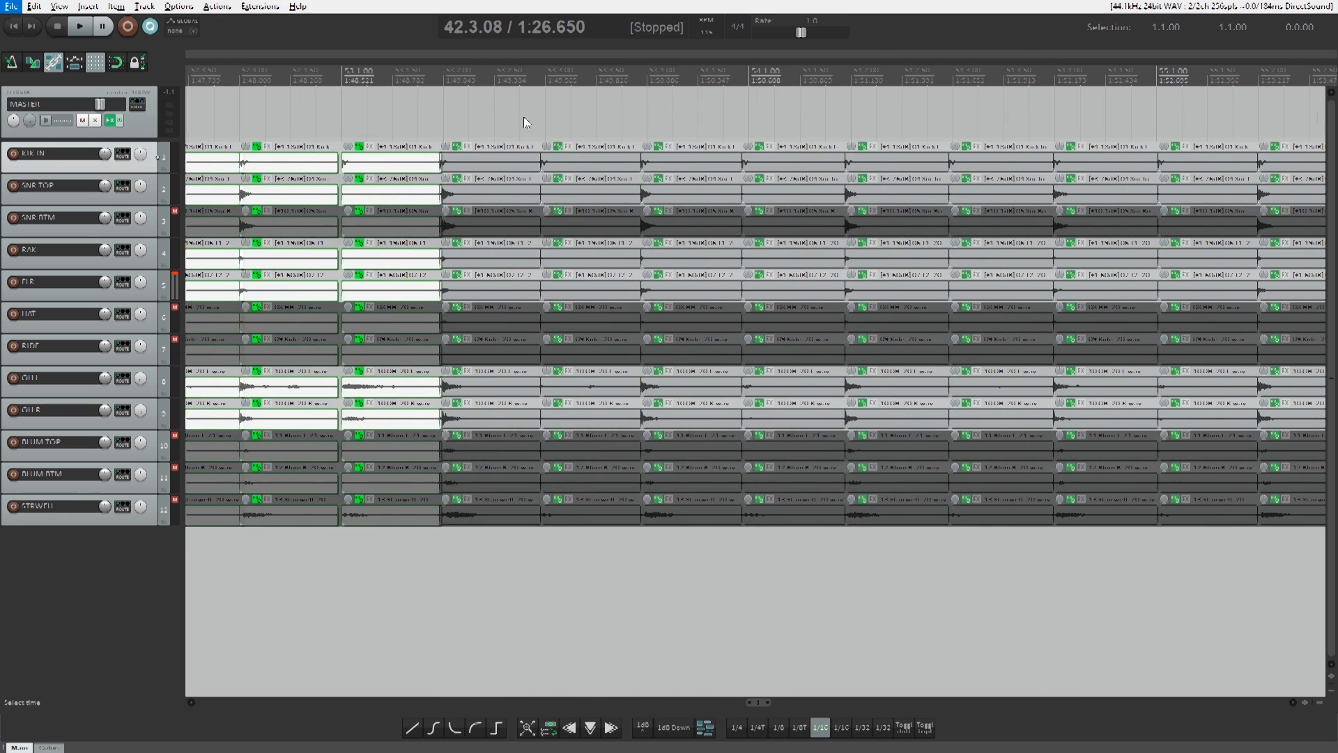
Quantize the slices on all drum tracks from beat 2 of bar 53 into bar 56, section by section
{"action": "left_click_drag", "start_coordinate": [524, 118], "coordinate": [895, 536]}
{"action": "scroll", "coordinate": [558, 209], "scroll_direction": "right", "scroll_amount": 4}
{"action": "left_click_drag", "start_coordinate": [463, 133], "coordinate": [843, 536]}
{"action": "scroll", "coordinate": [523, 209], "scroll_direction": "right", "scroll_amount": 4}
{"action": "left_click_drag", "start_coordinate": [397, 132], "coordinate": [676, 536]}
{"action": "key", "text": "q"}
Quantize the fill slices from 56.3.75 into beat 1 of bar 57 and play the passage from beat 2 of bar 56
{"action": "scroll", "coordinate": [906, 195], "scroll_direction": "up", "scroll_amount": 2}
{"action": "left_click_drag", "start_coordinate": [619, 133], "coordinate": [837, 633]}
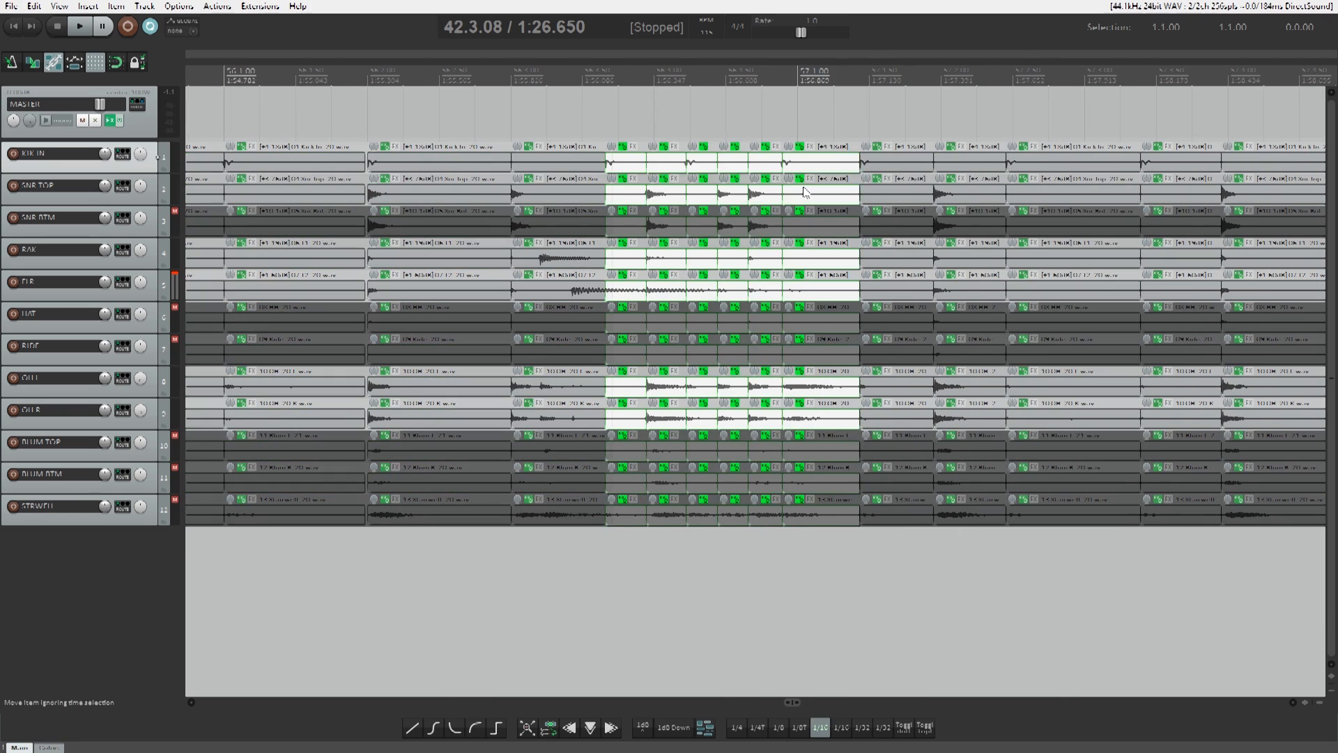
{"action": "key", "text": "q"}
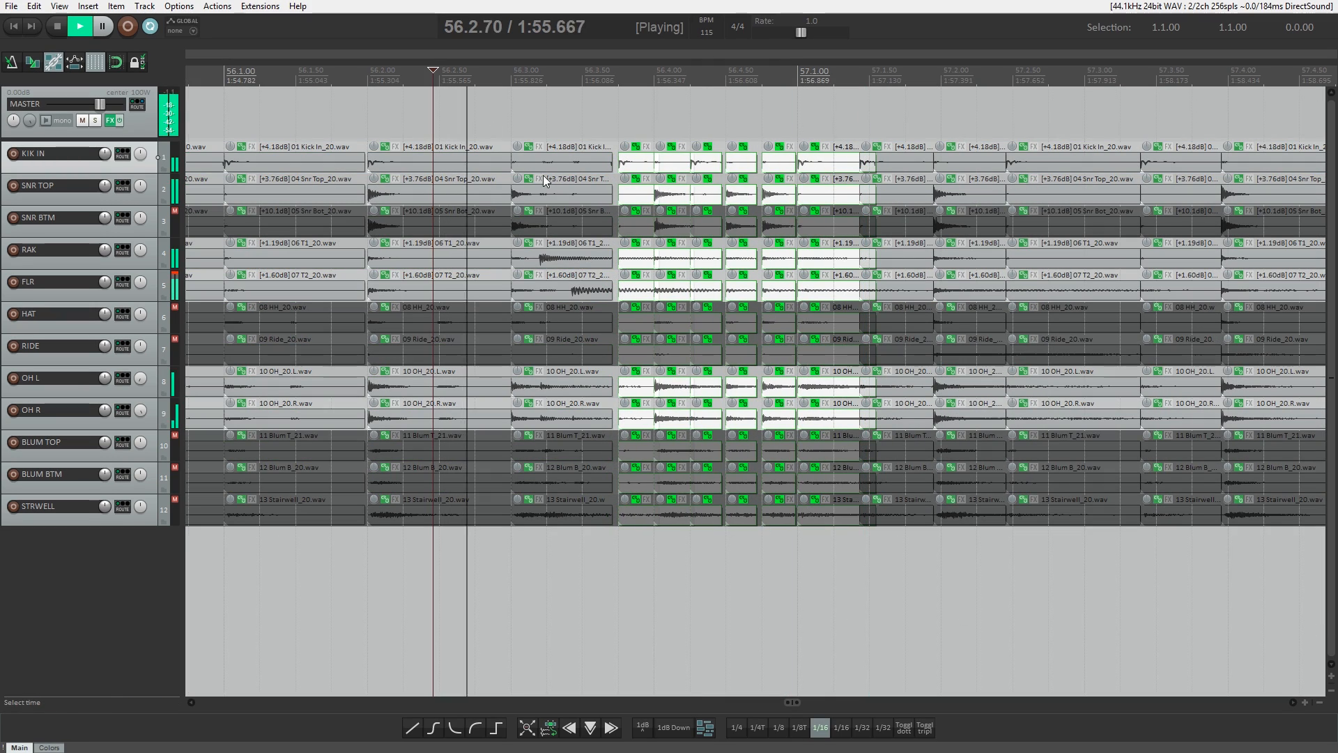
{"action": "left_click", "coordinate": [571, 260]}
{"action": "key", "text": "space"}
Split all drum tracks before the tom hits near 56.3.25 and 56.3.50, and slip the new slices' contents onto the grid
{"action": "scroll", "coordinate": [575, 282], "scroll_direction": "up", "scroll_amount": 3}
{"action": "key", "text": "s"}
{"action": "left_click_drag", "start_coordinate": [689, 276], "coordinate": [781, 286]}
{"action": "left_click", "coordinate": [751, 281]}
{"action": "key", "text": "s"}
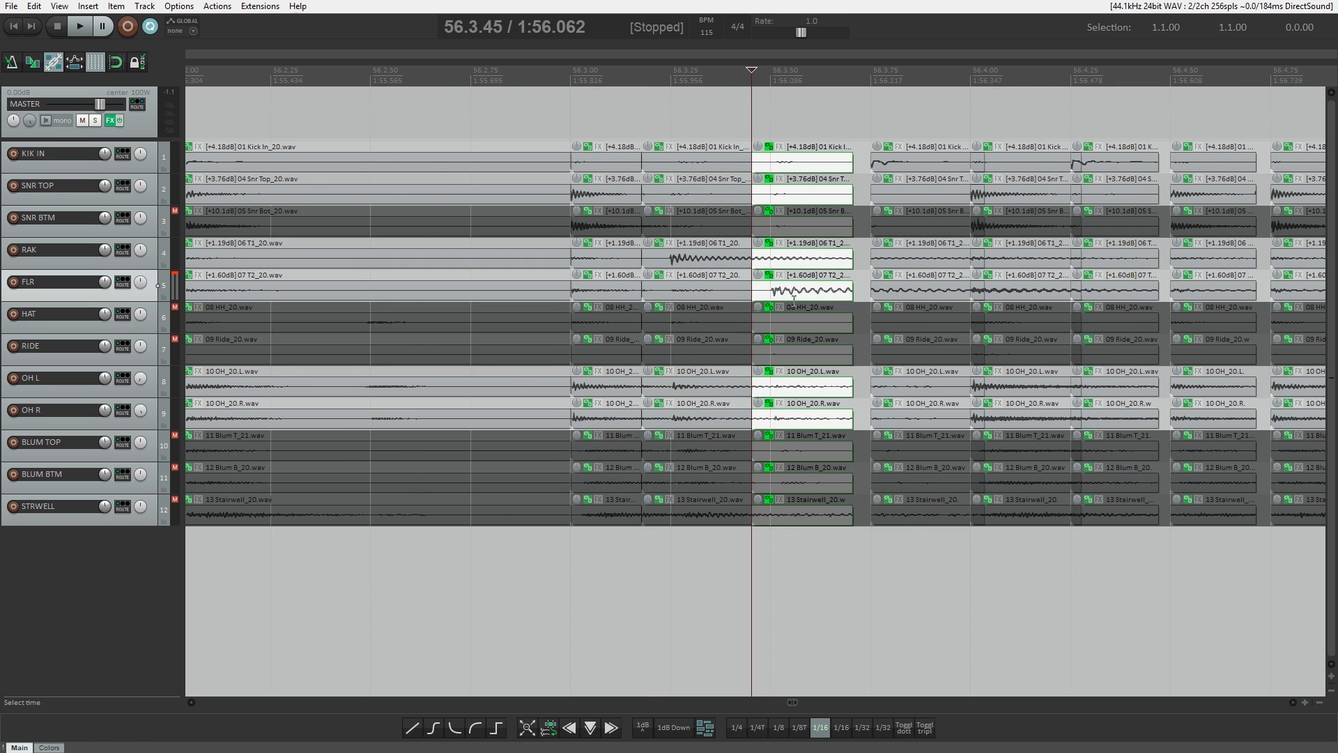
Play back the tom fill from beat 2 of bar 56 into bar 57
{"action": "scroll", "coordinate": [768, 287], "scroll_direction": "down", "scroll_amount": 2}
{"action": "left_click", "coordinate": [554, 287]}
{"action": "scroll", "coordinate": [770, 154], "scroll_direction": "down", "scroll_amount": 4}
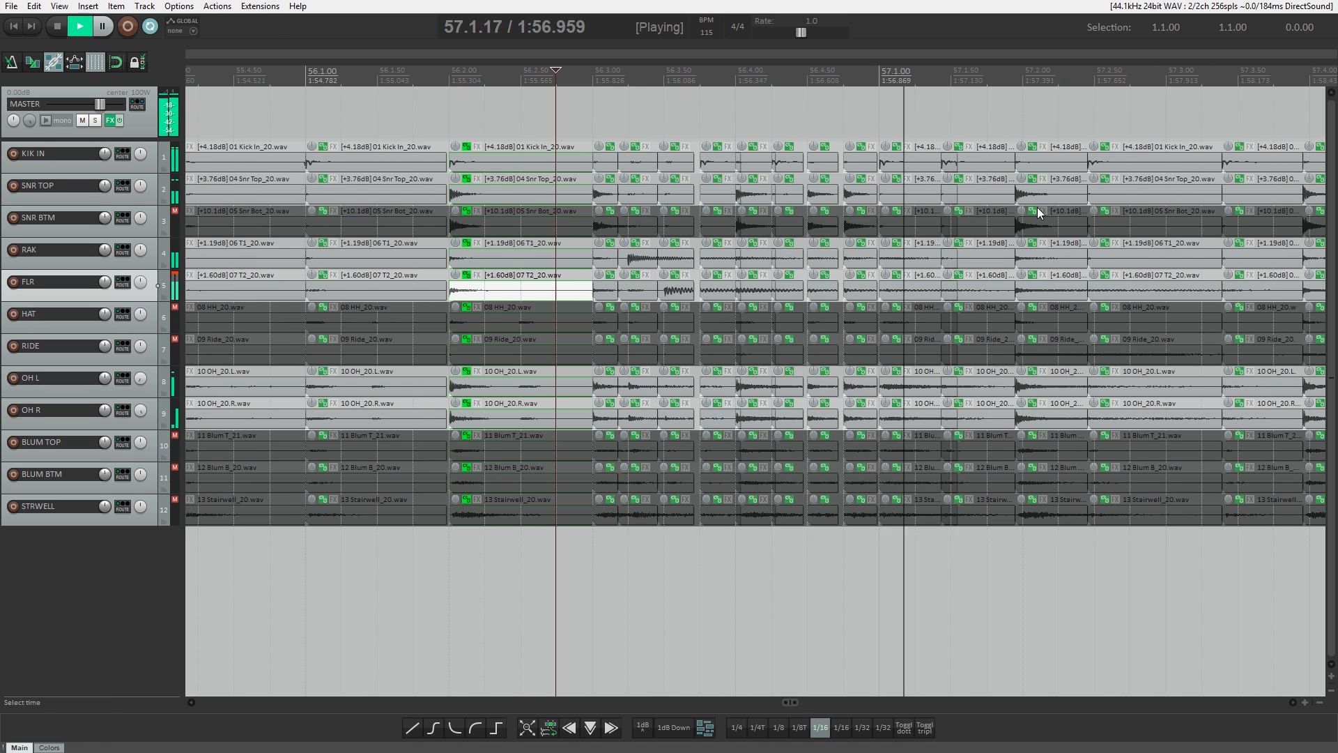
{"action": "key", "text": "space"}
Quantize the slices on all drum tracks through bars 57 and 58, in two sections
{"action": "left_click_drag", "start_coordinate": [771, 150], "coordinate": [892, 562]}
{"action": "key", "text": "q"}
{"action": "scroll", "coordinate": [555, 259], "scroll_direction": "right", "scroll_amount": 4}
{"action": "left_click_drag", "start_coordinate": [408, 140], "coordinate": [763, 533]}
{"action": "key", "text": "q"}
{"action": "scroll", "coordinate": [463, 400], "scroll_direction": "right", "scroll_amount": 4}
Quantize the slices on all drum tracks through bars 59 and 60, one bar at a time
{"action": "left_click_drag", "start_coordinate": [243, 144], "coordinate": [610, 551]}
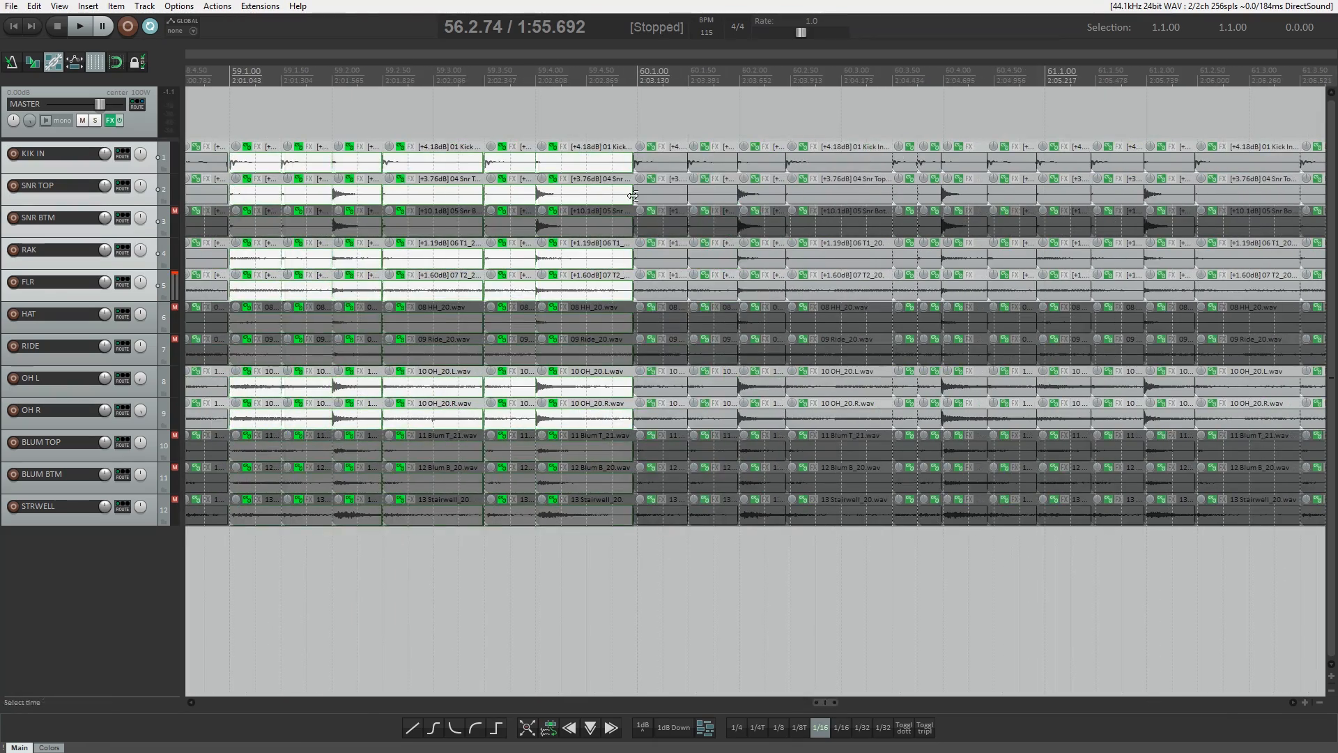
{"action": "left_click_drag", "start_coordinate": [650, 144], "coordinate": [1010, 558]}
{"action": "key", "text": "q"}
{"action": "scroll", "coordinate": [765, 515], "scroll_direction": "right", "scroll_amount": 4}
Quantize the slices on all drum tracks from bar 61 up to 62.3.50, in two sections
{"action": "left_click", "coordinate": [765, 514]}
{"action": "key", "text": "q"}
{"action": "scroll", "coordinate": [472, 271], "scroll_direction": "right", "scroll_amount": 4}
{"action": "left_click_drag", "start_coordinate": [495, 144], "coordinate": [700, 538]}
{"action": "key", "text": "q"}
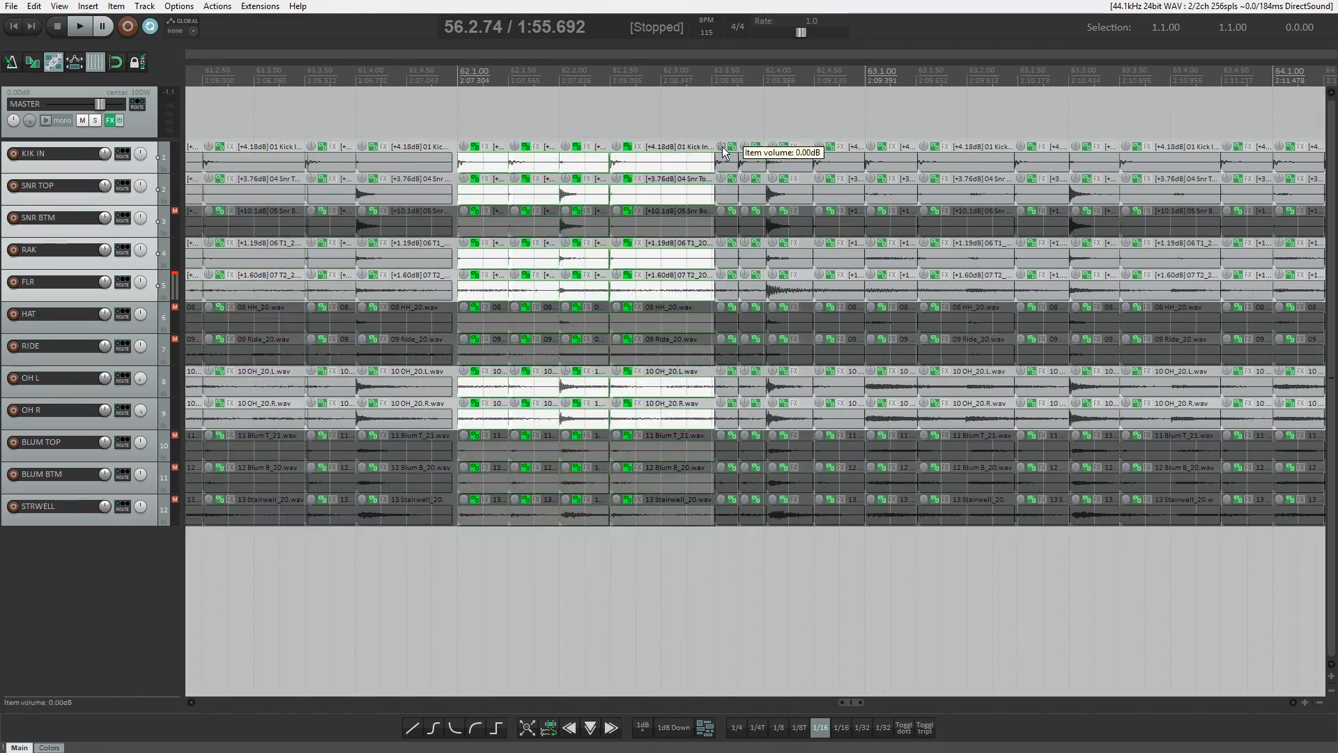
Quantize the slices on all drum tracks from 62.3.50 through bar 63
{"action": "scroll", "coordinate": [474, 209], "scroll_direction": "right", "scroll_amount": 4}
{"action": "right_click", "coordinate": [453, 142]}
{"action": "left_click_drag", "start_coordinate": [472, 133], "coordinate": [808, 584]}
{"action": "key", "text": "q"}
Quantize the slices from bar 64 through the long slice at 65.1.00, and play the passage back
{"action": "scroll", "coordinate": [529, 314], "scroll_direction": "right", "scroll_amount": 4}
{"action": "left_click_drag", "start_coordinate": [300, 130], "coordinate": [705, 587]}
{"action": "key", "text": "q"}
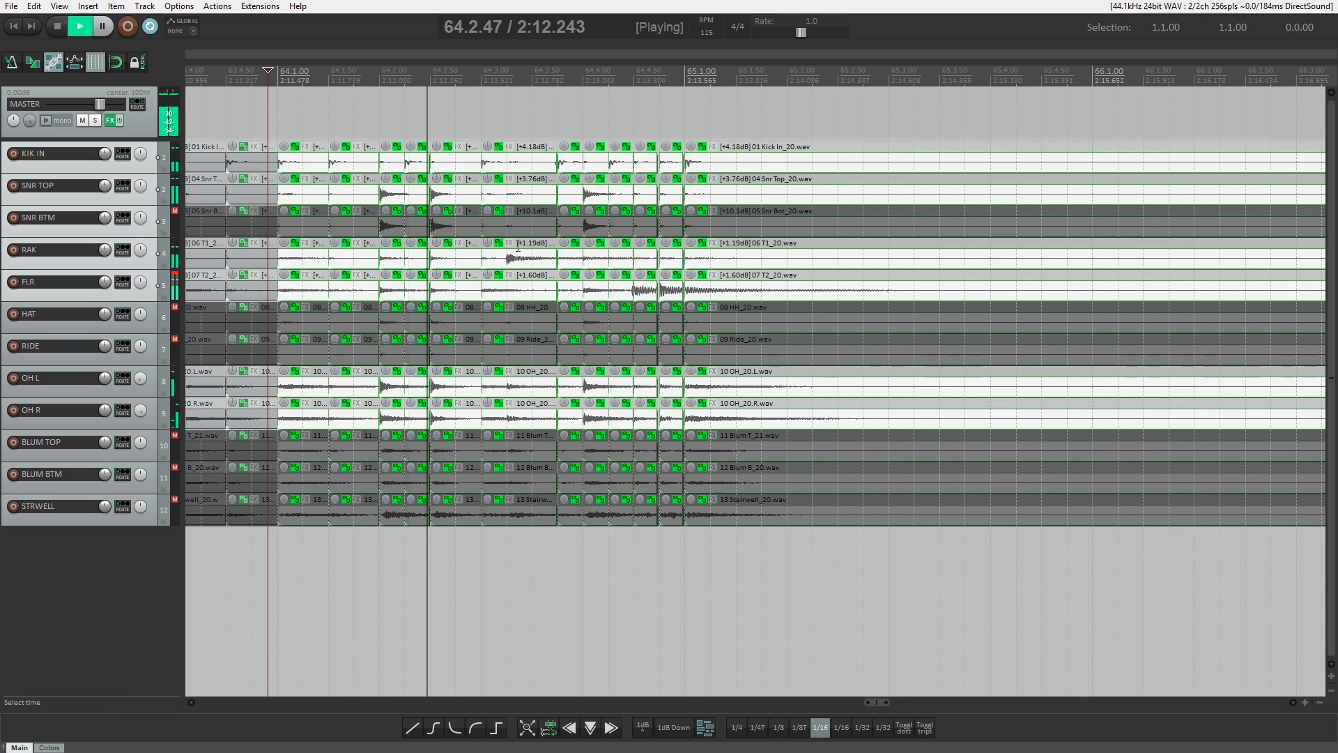
{"action": "key", "text": "space"}
Trim the preceding slices' ends before the floor tom hit at 64.4.50 and slip the floor tom slices' contents toward the grid
{"action": "left_click", "coordinate": [643, 290]}
{"action": "scroll", "coordinate": [648, 292], "scroll_direction": "up", "scroll_amount": 5}
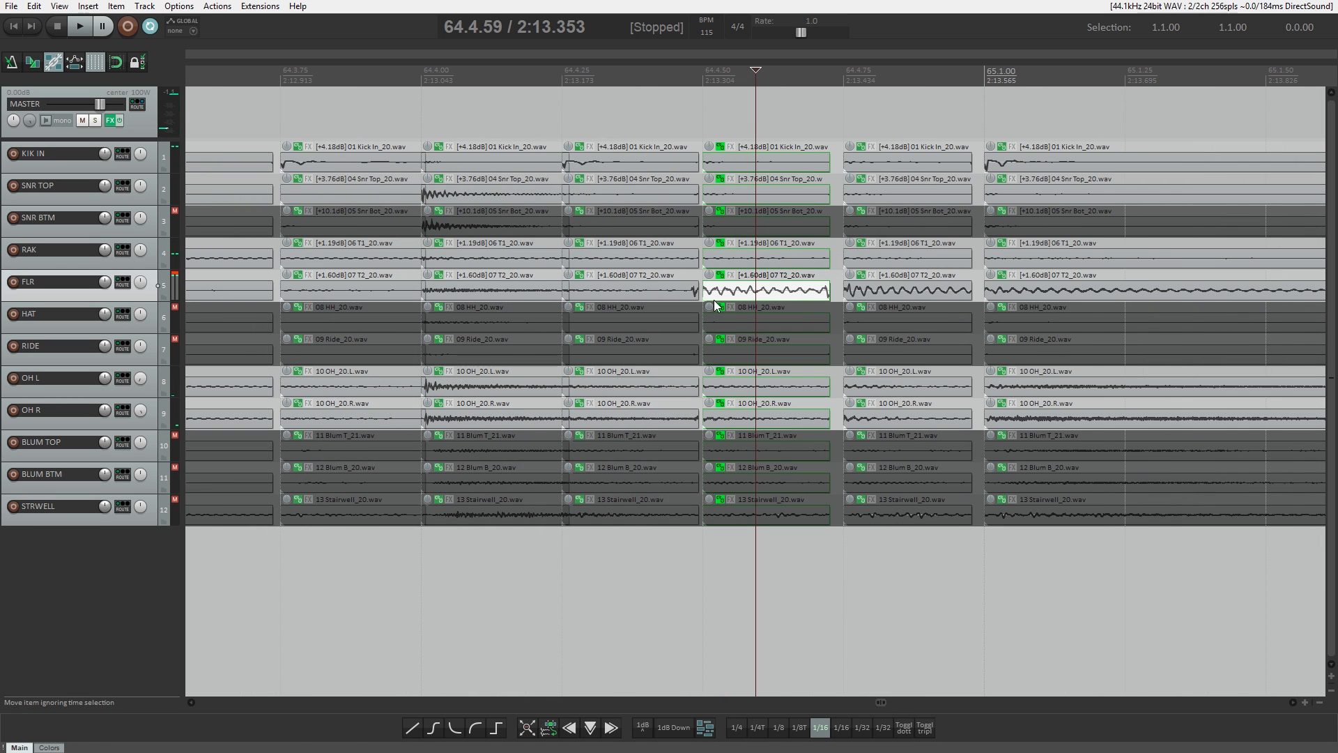
{"action": "left_click_drag", "start_coordinate": [695, 292], "coordinate": [684, 292]}
{"action": "left_click_drag", "start_coordinate": [743, 295], "coordinate": [753, 296]}
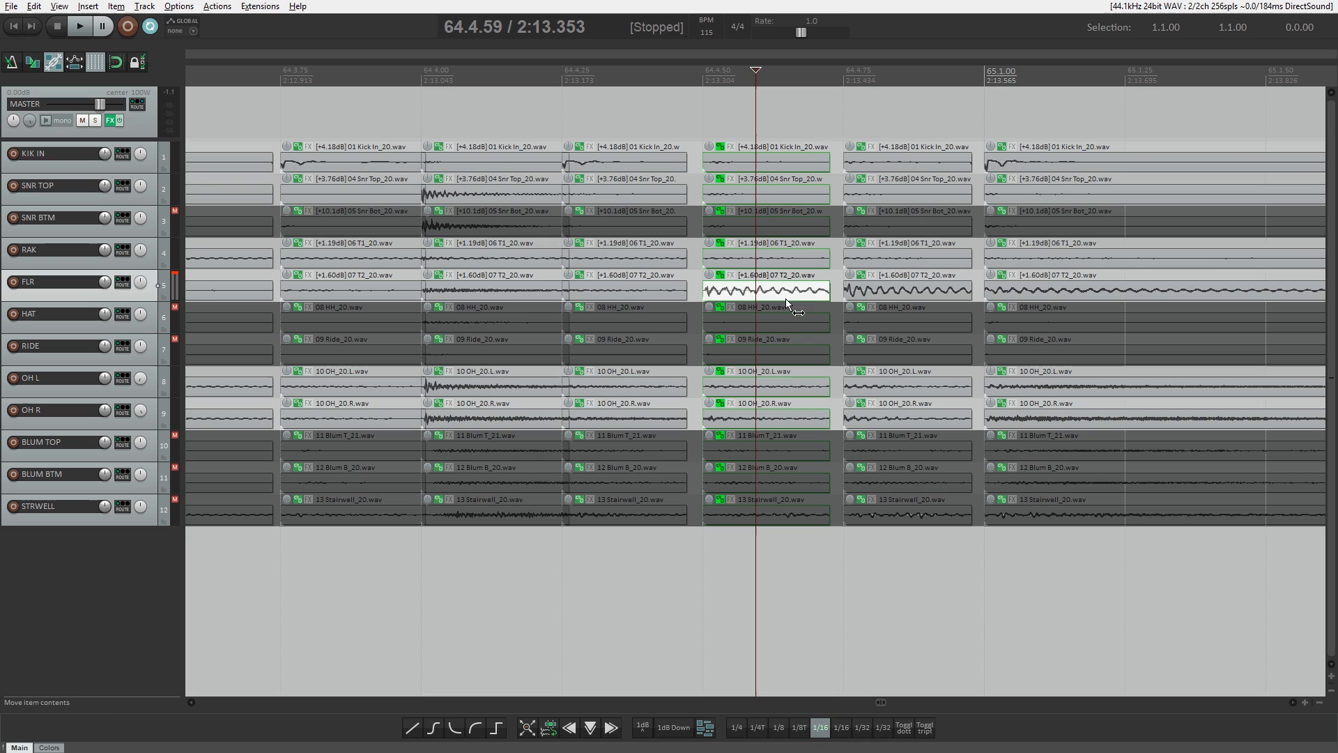
Slip the contents of the floor tom slices at 64.4.75 toward the grid and play back the end of the fill
{"action": "left_click_drag", "start_coordinate": [850, 291], "coordinate": [864, 294]}
{"action": "left_click", "coordinate": [863, 294]}
{"action": "scroll", "coordinate": [514, 291], "scroll_direction": "down", "scroll_amount": 5}
{"action": "key", "text": "space"}
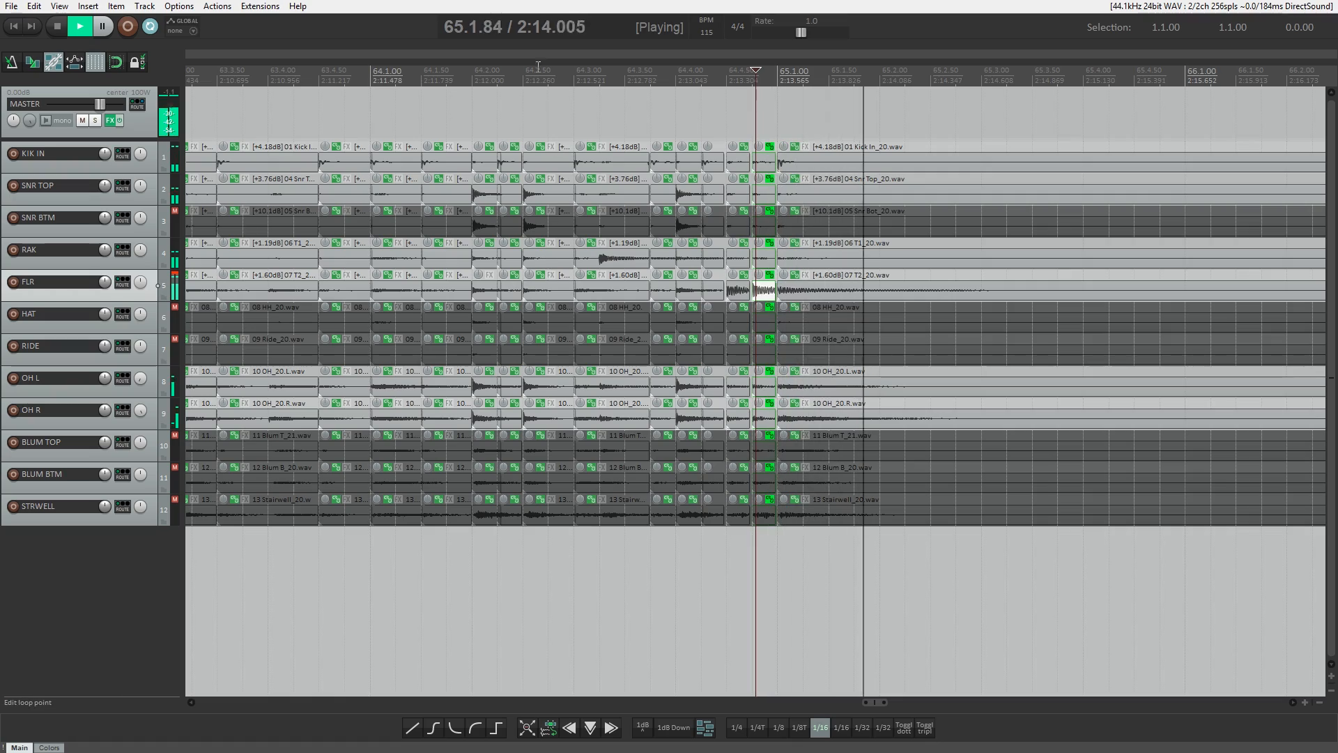
{"action": "scroll", "coordinate": [626, 265], "scroll_direction": "down", "scroll_amount": 6}
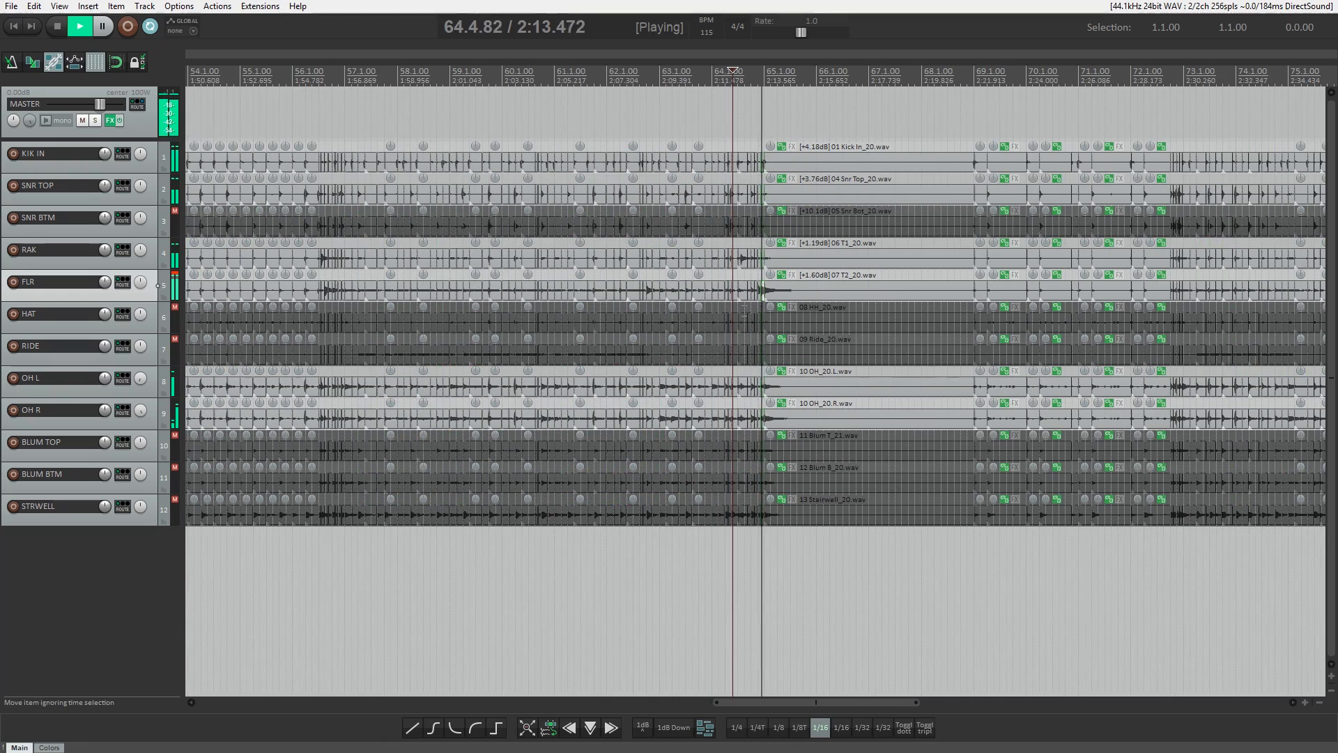
Stop playback and quantize the slices on all drum tracks through bars 69 and 70
{"action": "left_click", "coordinate": [1019, 264]}
{"action": "key", "text": "space"}
{"action": "scroll", "coordinate": [1018, 264], "scroll_direction": "up", "scroll_amount": 6}
{"action": "left_click_drag", "start_coordinate": [609, 141], "coordinate": [881, 601]}
{"action": "scroll", "coordinate": [716, 527], "scroll_direction": "right", "scroll_amount": 5}
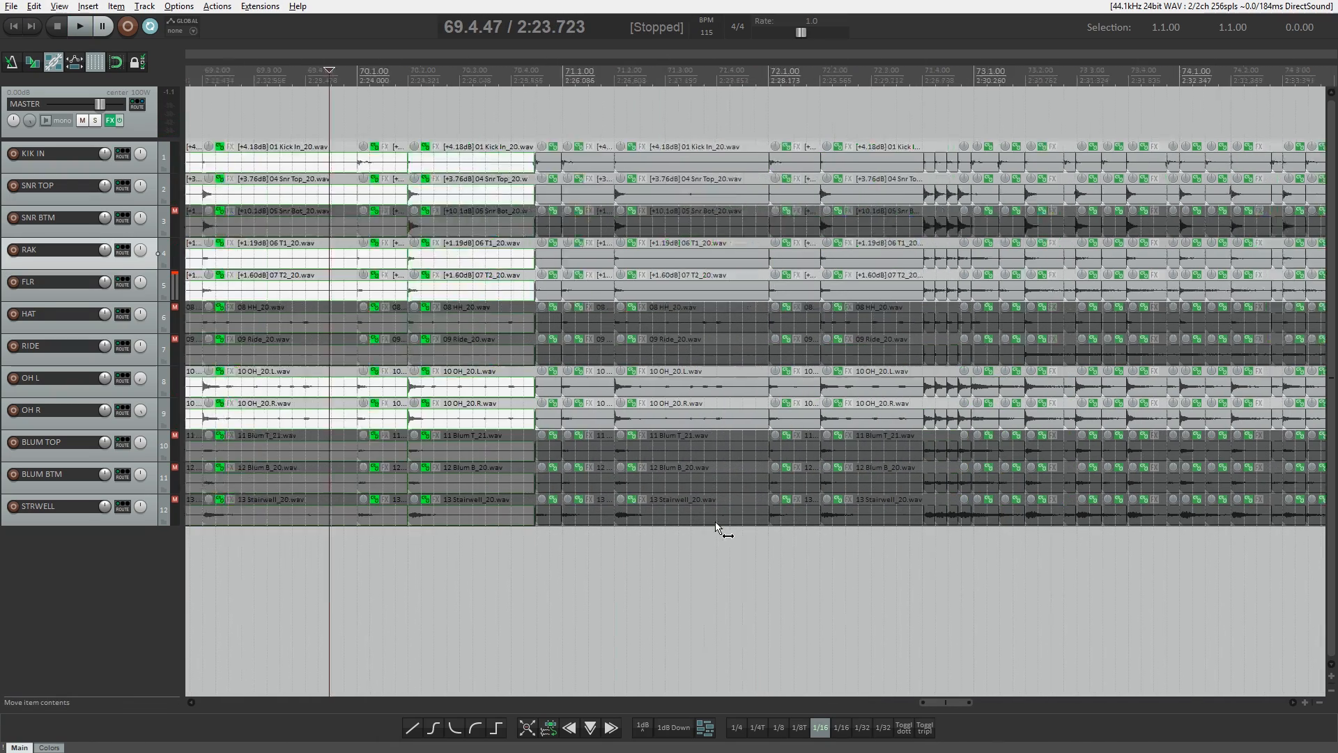
Quantize the slices on all drum tracks through bars 71 and 72, section by section
{"action": "scroll", "coordinate": [716, 528], "scroll_direction": "right", "scroll_amount": 1}
{"action": "left_click_drag", "start_coordinate": [412, 136], "coordinate": [607, 598]}
{"action": "left_click_drag", "start_coordinate": [647, 139], "coordinate": [760, 605]}
{"action": "left_click_drag", "start_coordinate": [794, 139], "coordinate": [846, 592]}
Quantize the slices on all drum tracks through bars 73 and 74, one bar at a time
{"action": "scroll", "coordinate": [1003, 161], "scroll_direction": "up", "scroll_amount": 3}
{"action": "left_click_drag", "start_coordinate": [495, 139], "coordinate": [800, 624]}
{"action": "scroll", "coordinate": [799, 592], "scroll_direction": "right", "scroll_amount": 3}
{"action": "left_click_drag", "start_coordinate": [417, 119], "coordinate": [808, 563]}
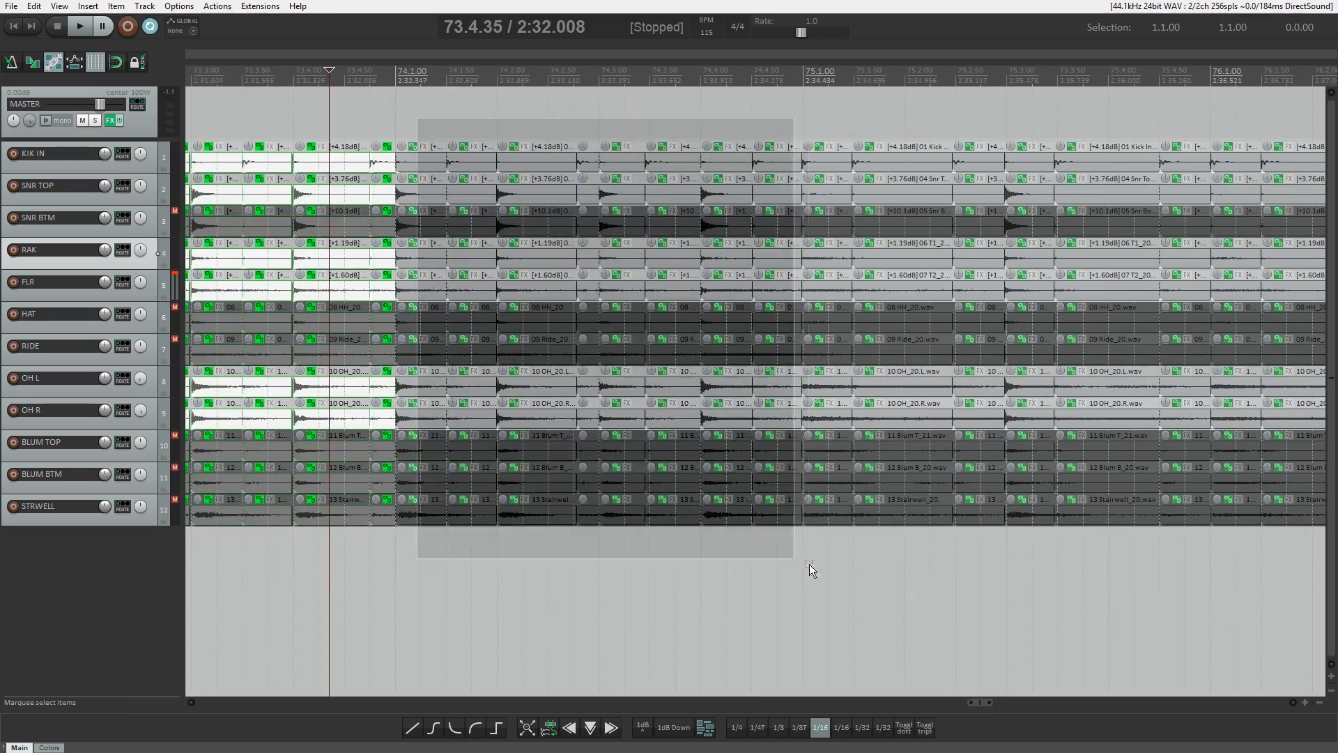
Quantize the slices on all drum tracks from bar 75 through bar 77, section by section
{"action": "scroll", "coordinate": [809, 563], "scroll_direction": "right", "scroll_amount": 3}
{"action": "left_click_drag", "start_coordinate": [407, 142], "coordinate": [717, 584]}
{"action": "scroll", "coordinate": [746, 608], "scroll_direction": "right", "scroll_amount": 3}
{"action": "scroll", "coordinate": [718, 584], "scroll_direction": "right", "scroll_amount": 3}
{"action": "left_click_drag", "start_coordinate": [362, 138], "coordinate": [710, 582]}
{"action": "scroll", "coordinate": [605, 487], "scroll_direction": "right", "scroll_amount": 3}
{"action": "left_click", "coordinate": [694, 567]}
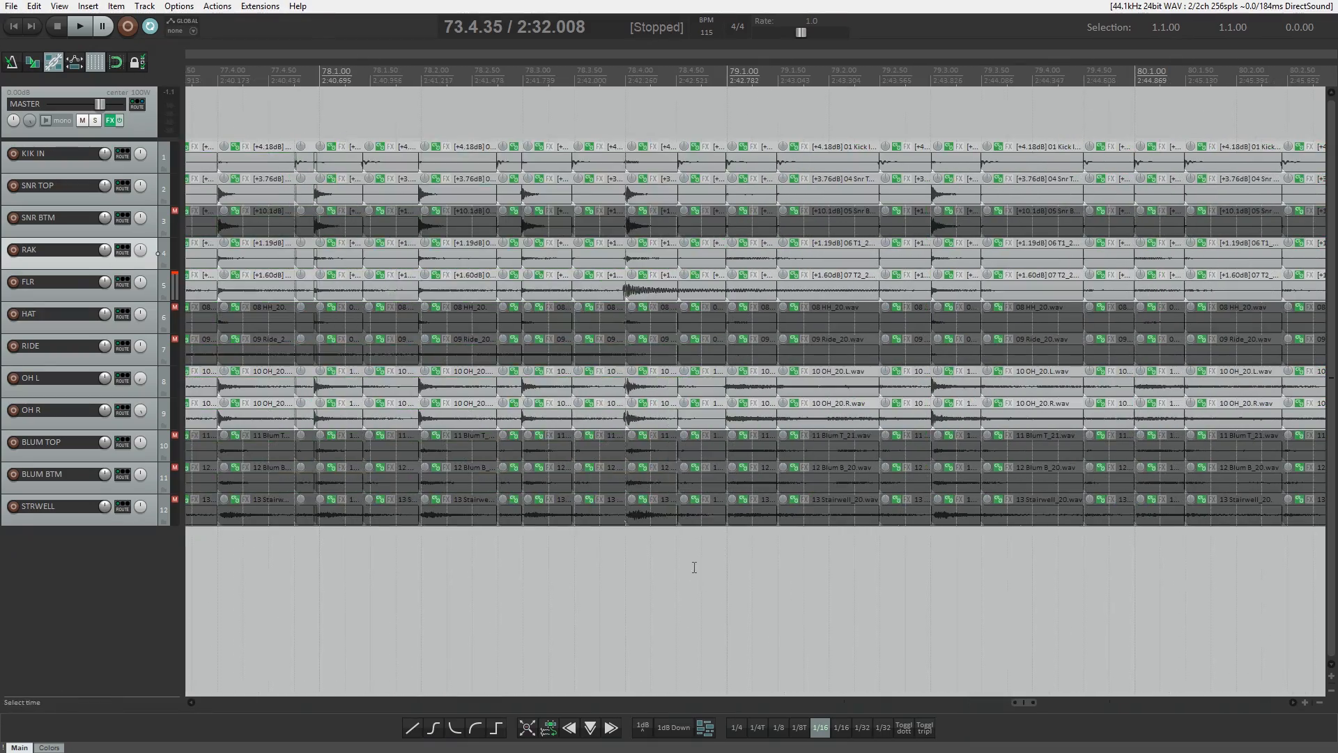
Quantize the slices on all drum tracks from bar 78 through bar 80, one bar at a time
{"action": "left_click_drag", "start_coordinate": [347, 138], "coordinate": [697, 578]}
{"action": "scroll", "coordinate": [697, 578], "scroll_direction": "right", "scroll_amount": 3}
{"action": "left_click_drag", "start_coordinate": [455, 138], "coordinate": [795, 585]}
{"action": "scroll", "coordinate": [794, 585], "scroll_direction": "right", "scroll_amount": 3}
{"action": "left_click_drag", "start_coordinate": [582, 142], "coordinate": [906, 578]}
{"action": "scroll", "coordinate": [836, 487], "scroll_direction": "right", "scroll_amount": 6}
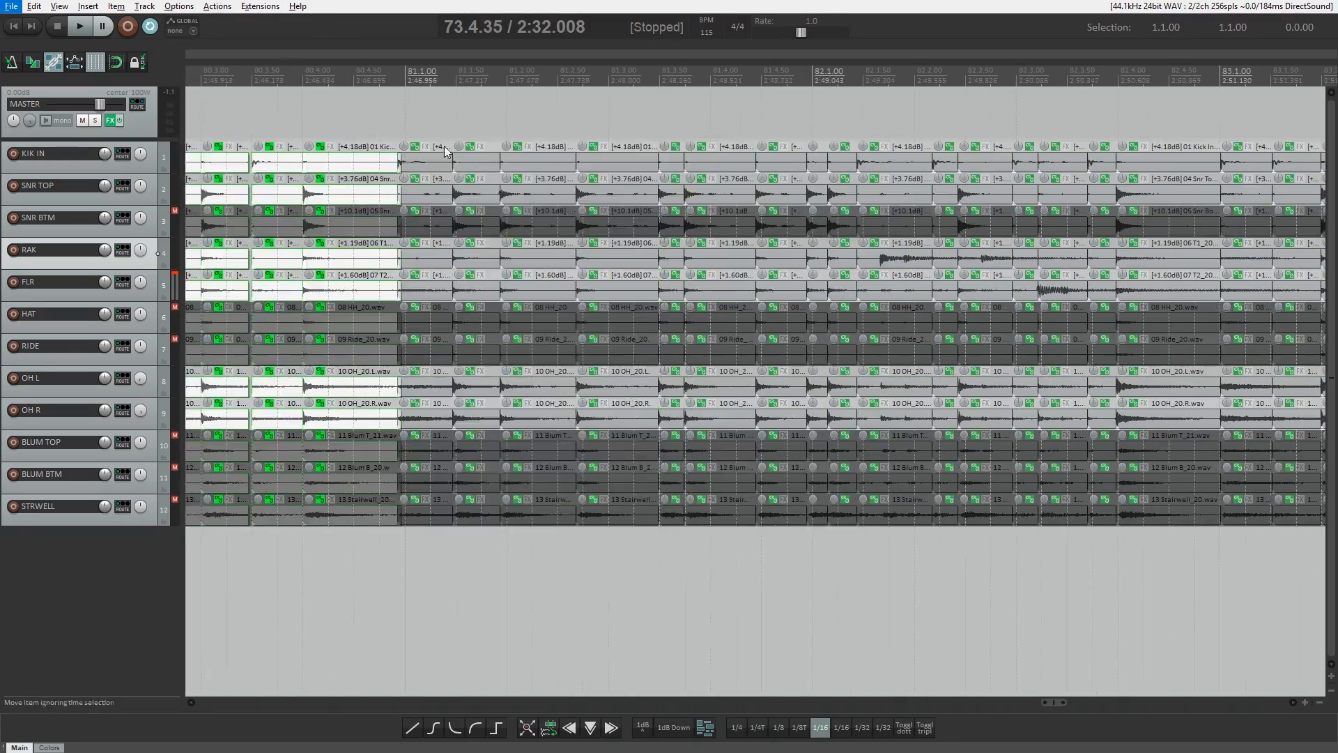
Quantize the slices on all drum tracks through bars 81 and 82 and play back from just before bar 82
{"action": "left_click_drag", "start_coordinate": [445, 143], "coordinate": [791, 578]}
{"action": "scroll", "coordinate": [791, 488], "scroll_direction": "right", "scroll_amount": 3}
{"action": "left_click_drag", "start_coordinate": [683, 139], "coordinate": [1003, 578]}
{"action": "left_click", "coordinate": [827, 174], "text": "shift"}
{"action": "left_click", "coordinate": [691, 164], "text": "shift"}
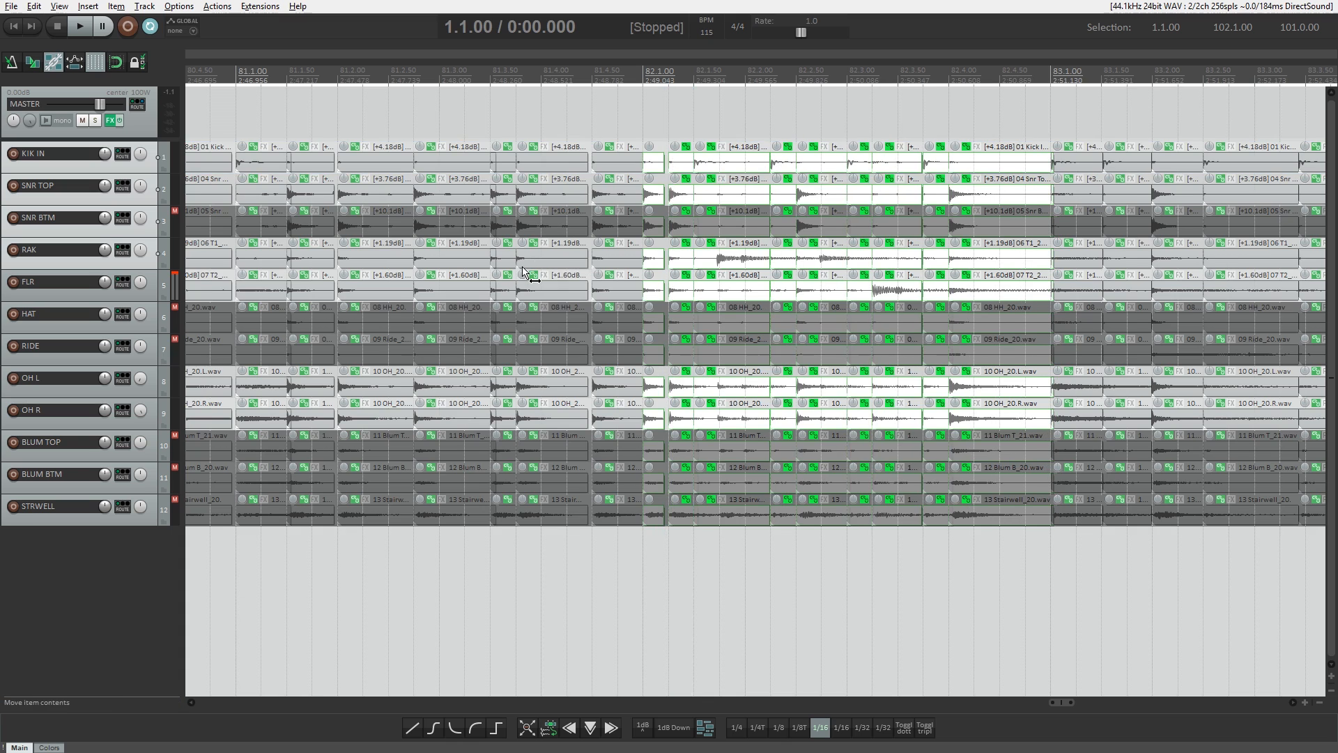
{"action": "scroll", "coordinate": [524, 272], "scroll_direction": "right", "scroll_amount": 1}
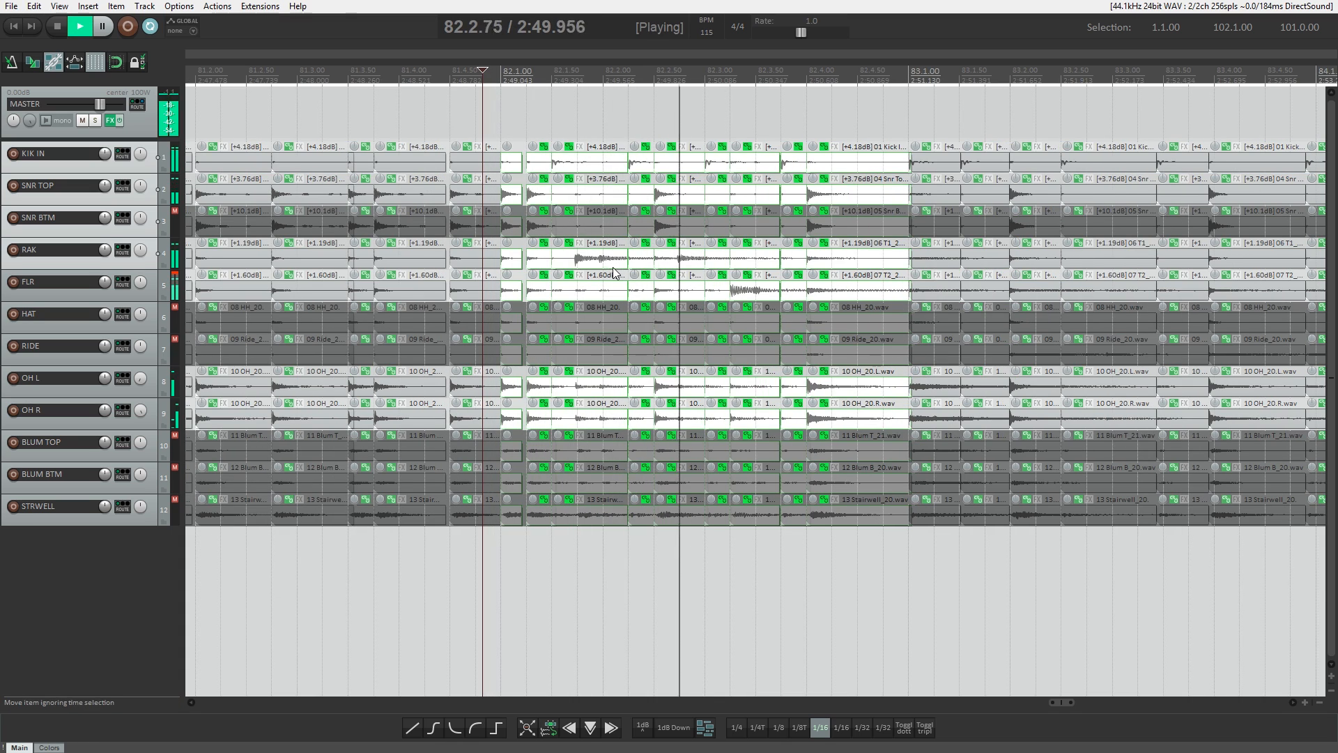
Stop playback, split all drum tracks at the missed rack tom hit in beat 1 of bar 82 and align it to the grid
{"action": "key", "text": "space"}
{"action": "left_click", "coordinate": [607, 257]}
{"action": "scroll", "coordinate": [628, 264], "scroll_direction": "up", "scroll_amount": 4}
{"action": "left_click", "coordinate": [625, 274]}
{"action": "key", "text": "s"}
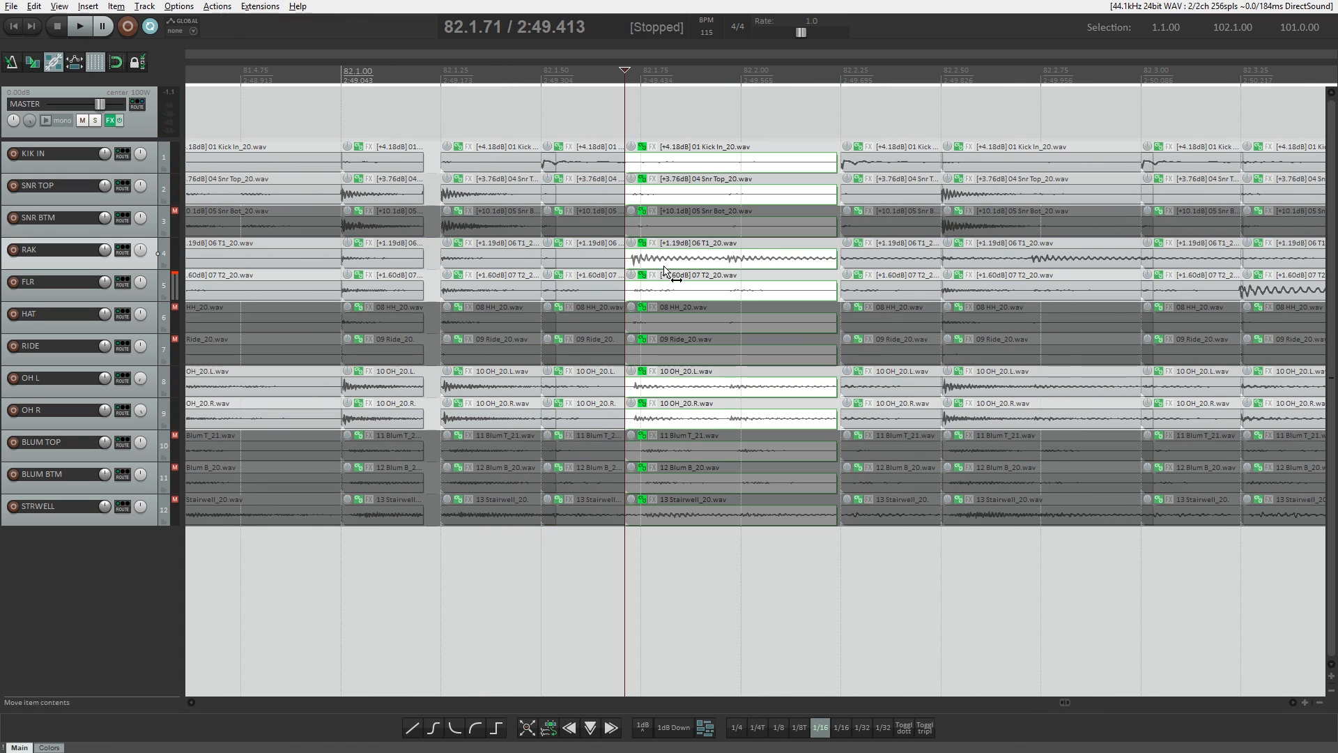
{"action": "left_click_drag", "start_coordinate": [676, 274], "coordinate": [686, 274]}
Audition bar 82 and split all drum tracks at the second missed rack tom hit, late in beat 2
{"action": "scroll", "coordinate": [574, 273], "scroll_direction": "down", "scroll_amount": 2}
{"action": "key", "text": "space"}
{"action": "left_click", "coordinate": [1081, 261]}
{"action": "scroll", "coordinate": [1077, 261], "scroll_direction": "down", "scroll_amount": 1}
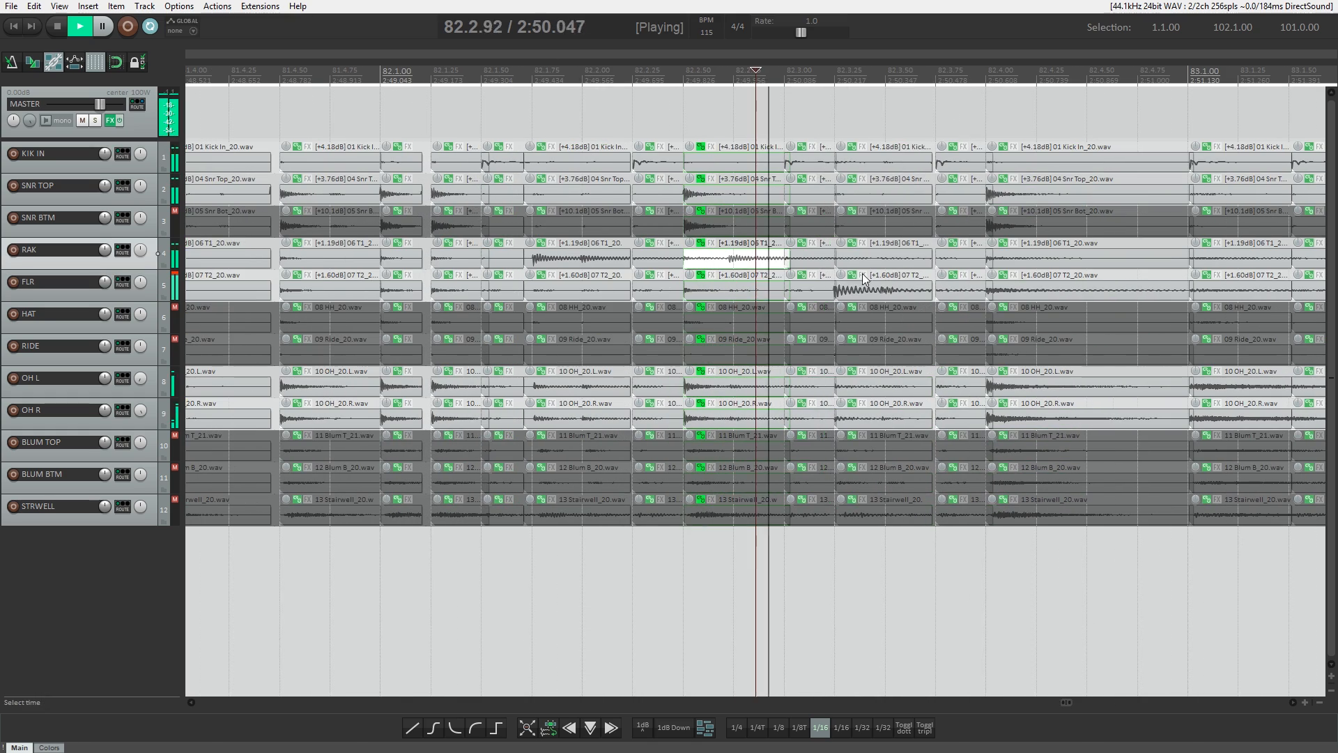
{"action": "key", "text": "space"}
{"action": "key", "text": "s"}
Align the floor tom slice in beat 3 of bar 82 so its hit starts on the grid line
{"action": "left_click", "coordinate": [868, 288]}
{"action": "scroll", "coordinate": [868, 288], "scroll_direction": "up", "scroll_amount": 4}
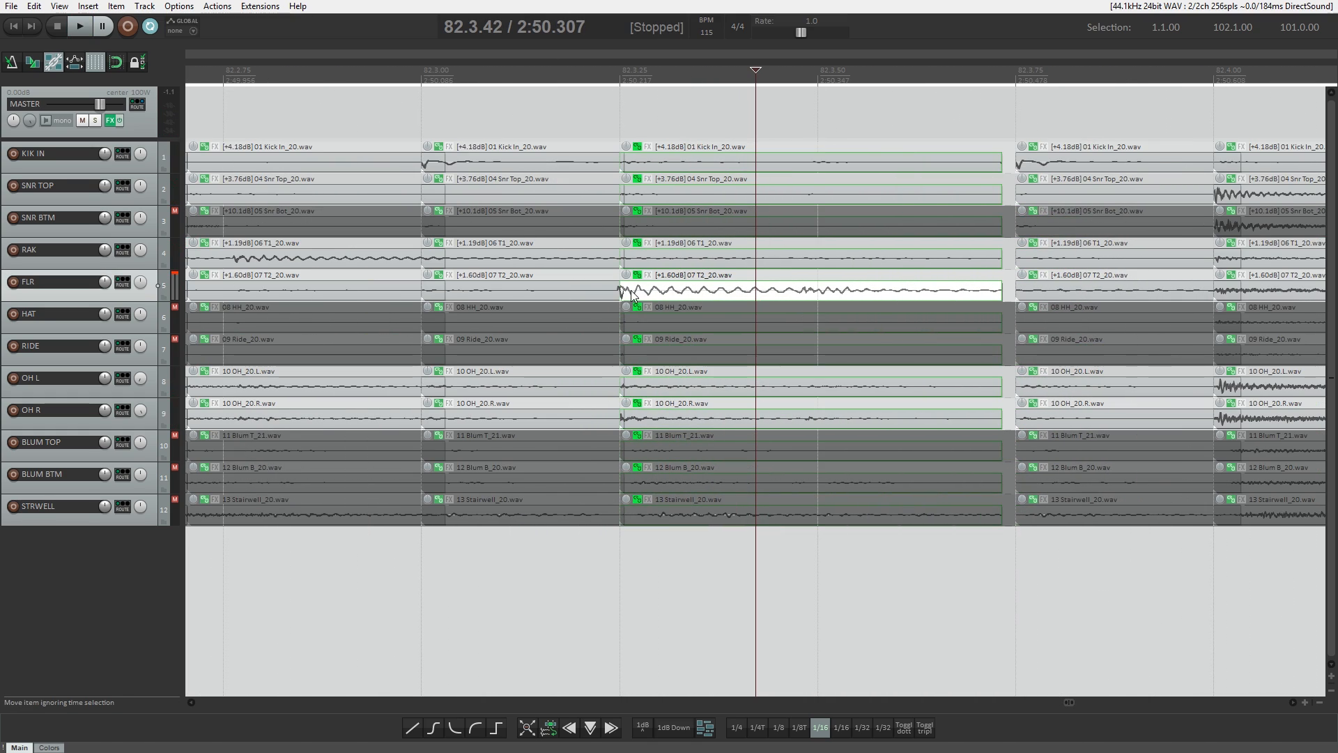
{"action": "left_click", "coordinate": [627, 287]}
{"action": "scroll", "coordinate": [781, 297], "scroll_direction": "up", "scroll_amount": 4}
{"action": "left_click", "coordinate": [783, 297]}
{"action": "scroll", "coordinate": [766, 298], "scroll_direction": "down", "scroll_amount": 4}
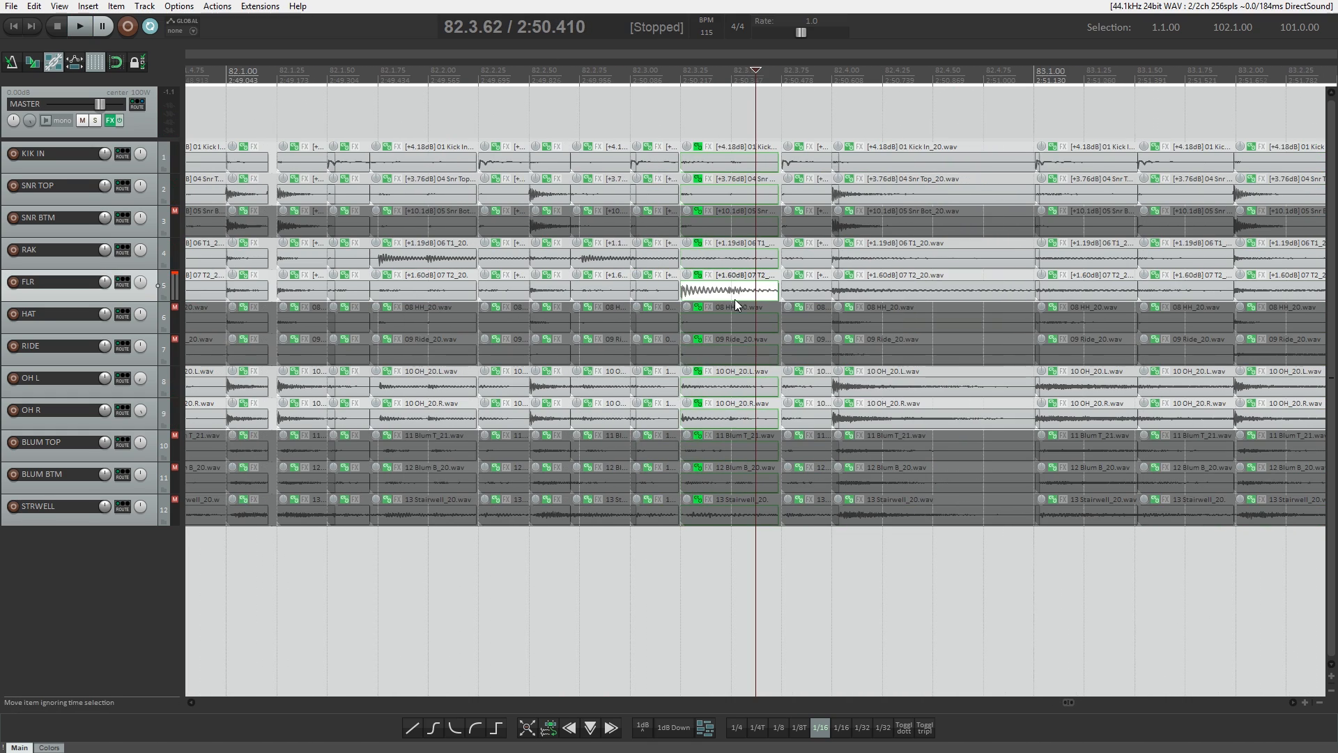
Play back the corrected tom fill in bar 82 into bar 83, then stop playback
{"action": "left_click", "coordinate": [597, 277]}
{"action": "key", "text": "space"}
{"action": "scroll", "coordinate": [605, 276], "scroll_direction": "down", "scroll_amount": 2}
{"action": "left_click", "coordinate": [1079, 160]}
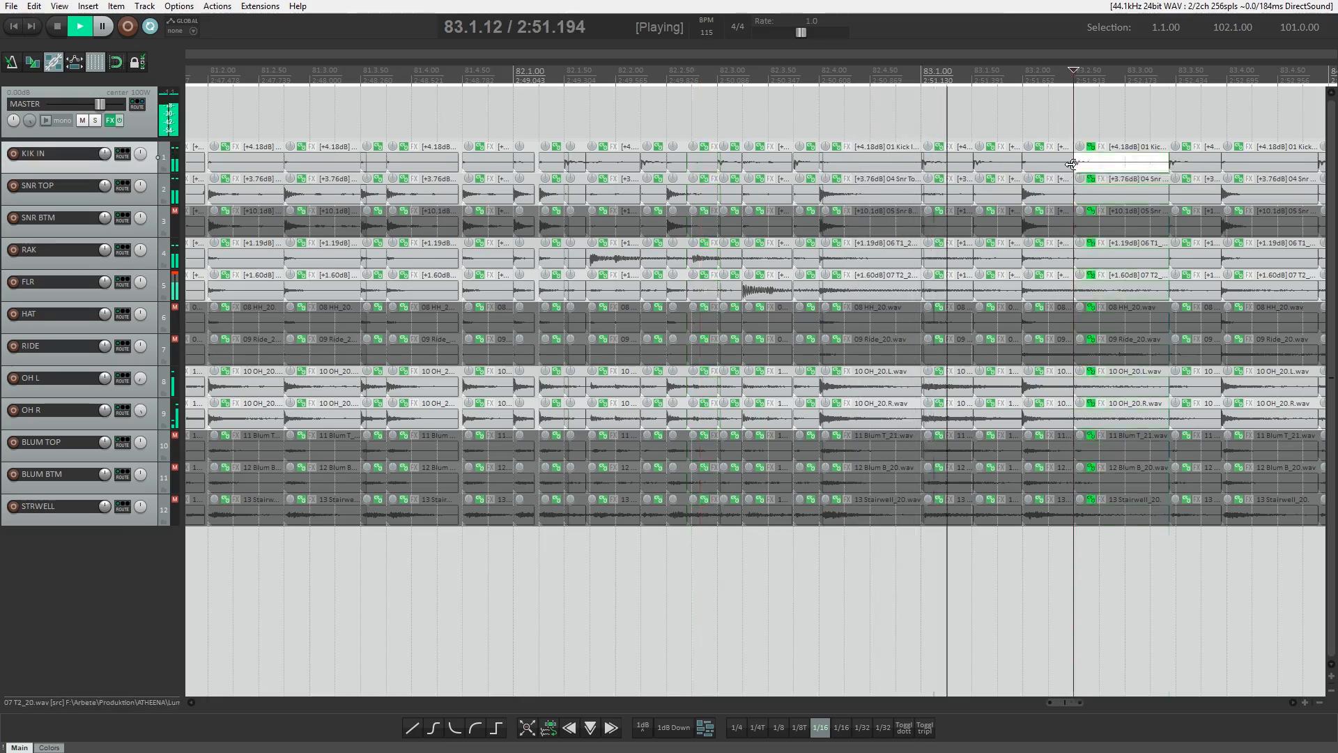
{"action": "scroll", "coordinate": [1077, 160], "scroll_direction": "down", "scroll_amount": 1}
{"action": "key", "text": "space"}
Quantize the slices on all drum tracks from bar 83 through bar 85, one bar at a time
{"action": "left_click_drag", "start_coordinate": [674, 149], "coordinate": [930, 566]}
{"action": "scroll", "coordinate": [930, 566], "scroll_direction": "right", "scroll_amount": 4}
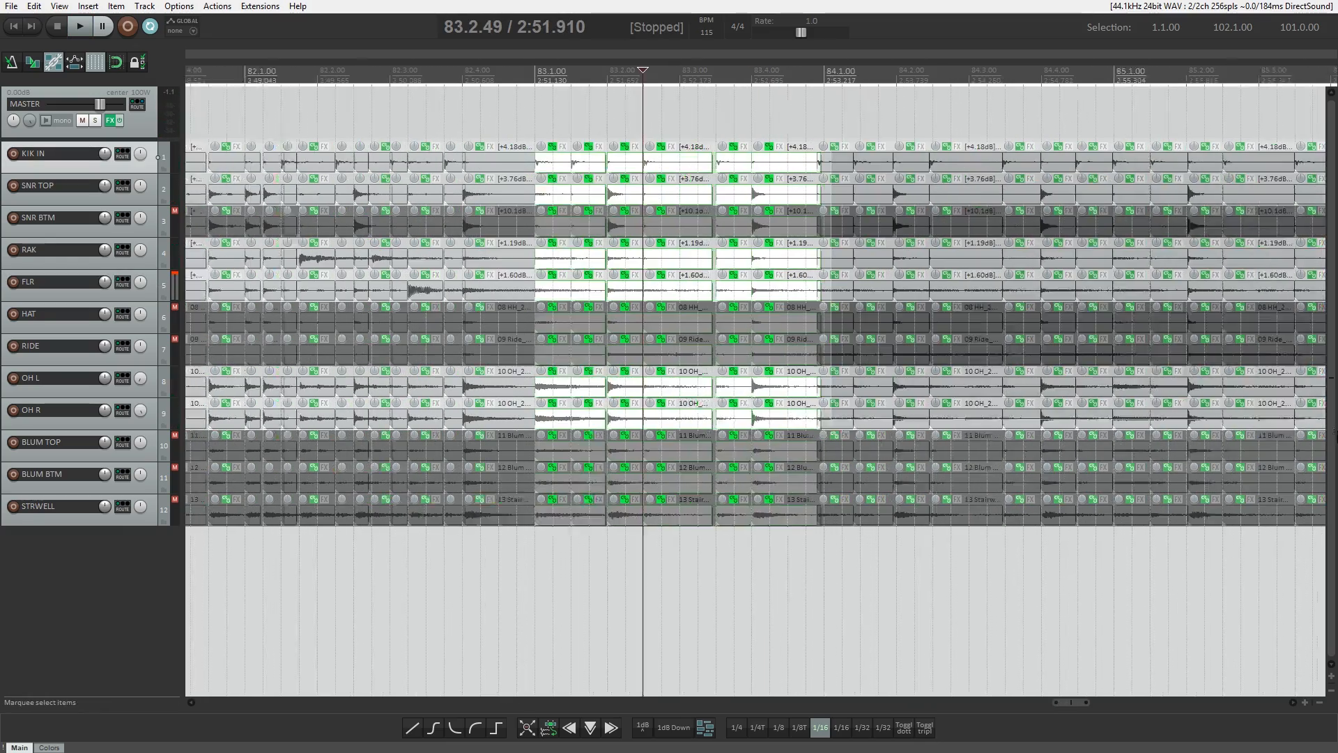
{"action": "left_click_drag", "start_coordinate": [299, 149], "coordinate": [550, 585]}
{"action": "left_click_drag", "start_coordinate": [589, 149], "coordinate": [836, 592]}
{"action": "scroll", "coordinate": [837, 593], "scroll_direction": "right", "scroll_amount": 3}
Quantize the slices on all drum tracks from bar 86 through bar 89, section by section
{"action": "left_click_drag", "start_coordinate": [453, 149], "coordinate": [707, 571]}
{"action": "scroll", "coordinate": [701, 593], "scroll_direction": "right", "scroll_amount": 2}
{"action": "scroll", "coordinate": [457, 448], "scroll_direction": "right", "scroll_amount": 3}
{"action": "left_click_drag", "start_coordinate": [328, 137], "coordinate": [836, 579]}
{"action": "left_click", "coordinate": [1076, 579]}
Quantize the slices on all drum tracks in bar 90 and briefly audition the bar
{"action": "scroll", "coordinate": [1076, 578], "scroll_direction": "up", "scroll_amount": 2}
{"action": "left_click_drag", "start_coordinate": [418, 137], "coordinate": [937, 571]}
{"action": "key", "text": "q"}
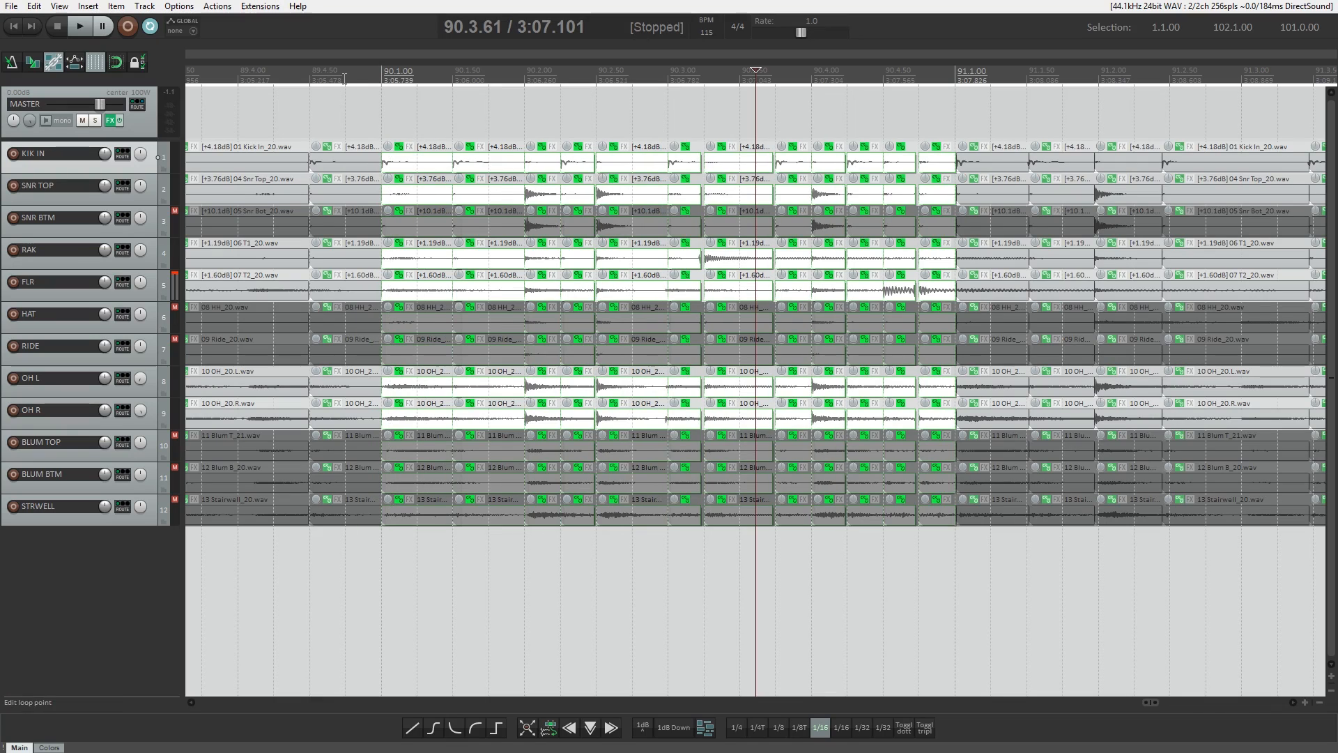
{"action": "left_click", "coordinate": [343, 111]}
{"action": "key", "text": "space"}
{"action": "key", "text": "space"}
Align the rack tom slice in beat 3 of bar 90 to the grid and audition it
{"action": "left_click", "coordinate": [732, 260]}
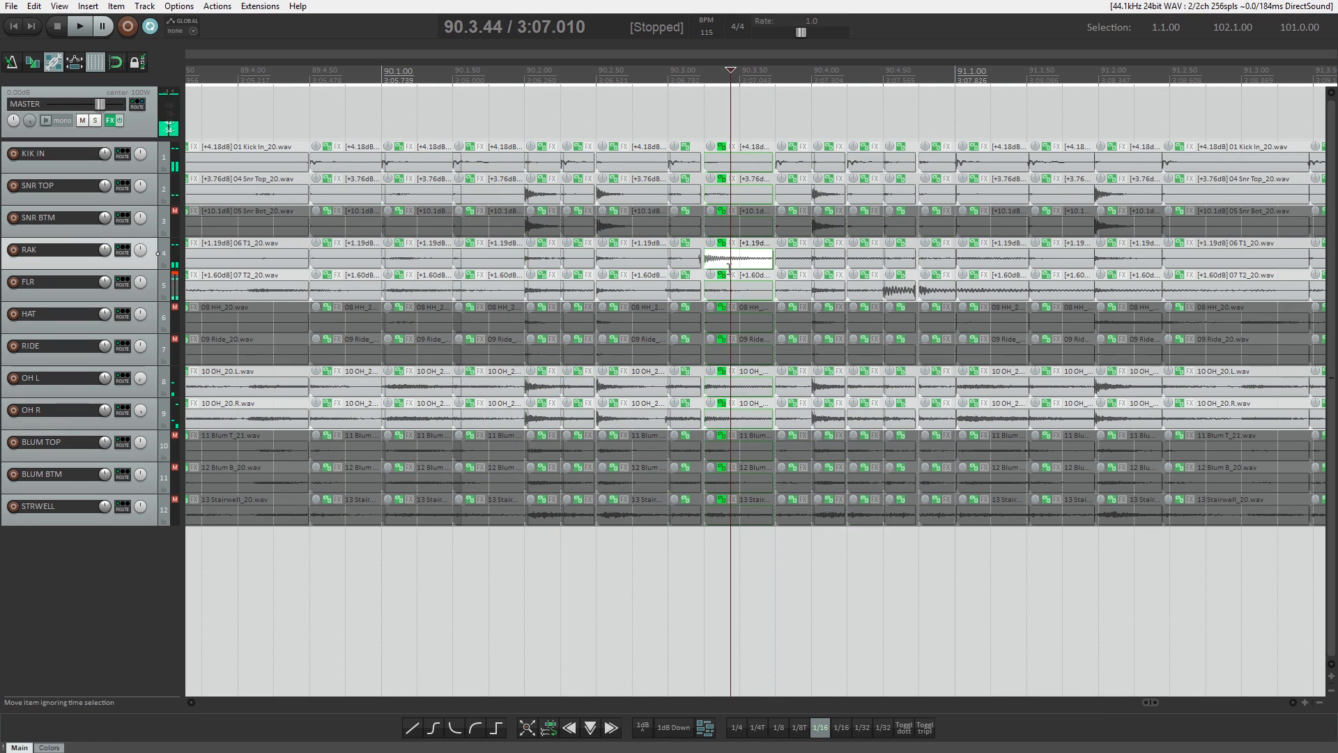
{"action": "scroll", "coordinate": [732, 263], "scroll_direction": "up", "scroll_amount": 3}
{"action": "scroll", "coordinate": [682, 262], "scroll_direction": "down", "scroll_amount": 3}
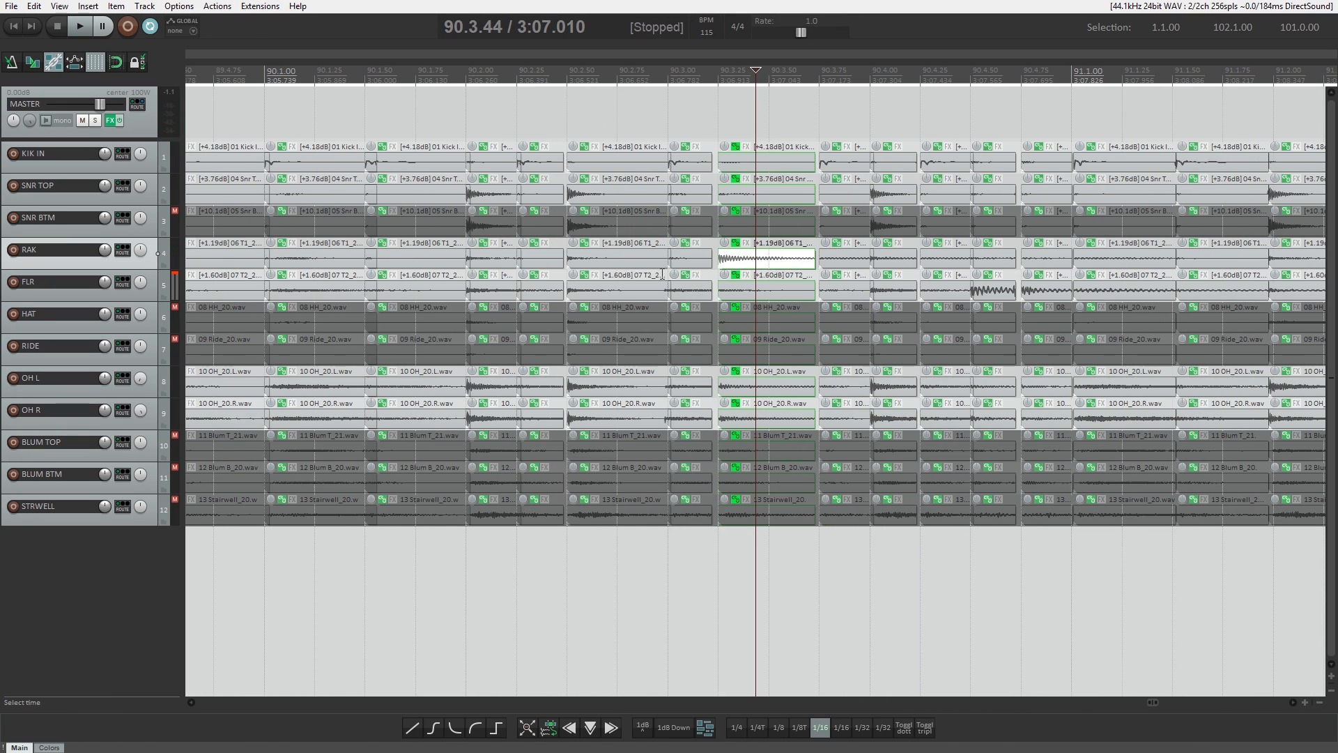
{"action": "key", "text": "space"}
{"action": "key", "text": "space"}
Adjust the two floor tom slices in beat 4 of bar 90 so their hits start on the grid
{"action": "left_click", "coordinate": [992, 294]}
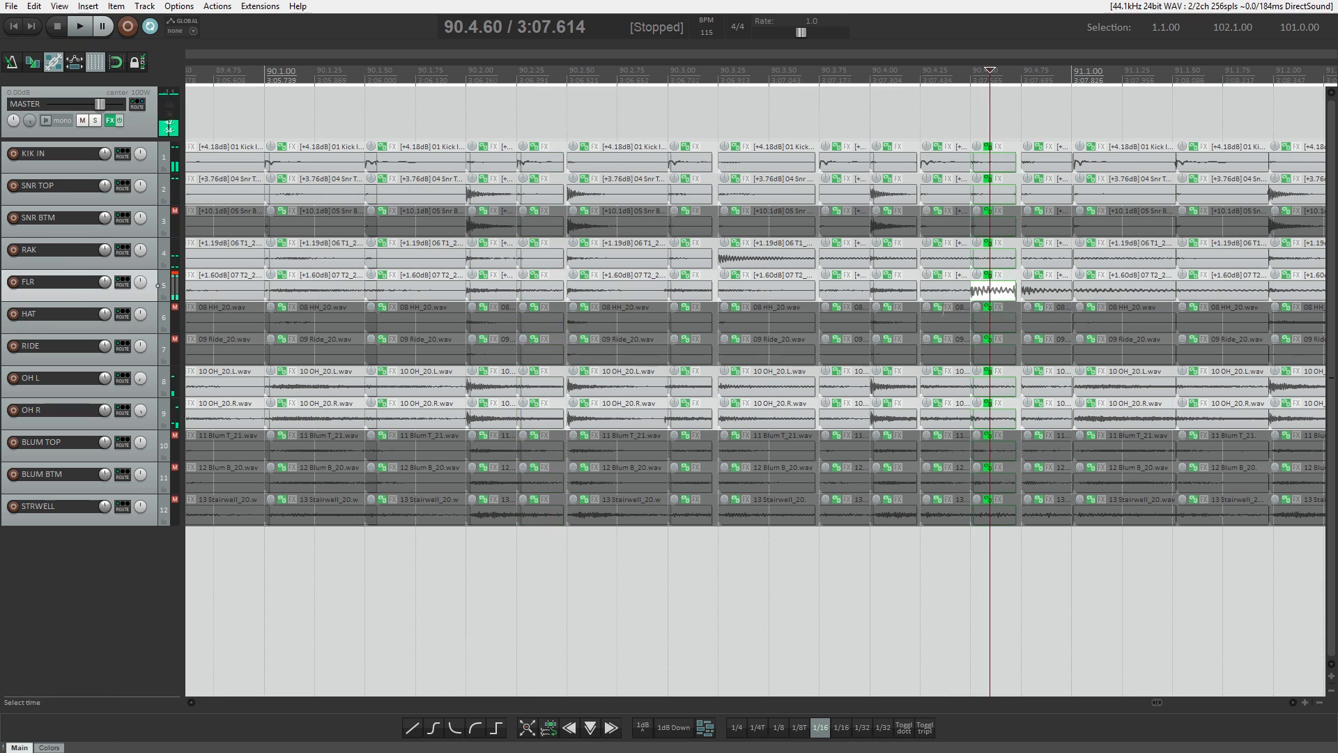
{"action": "scroll", "coordinate": [993, 294], "scroll_direction": "up", "scroll_amount": 3}
{"action": "left_click_drag", "start_coordinate": [690, 292], "coordinate": [666, 290]}
{"action": "left_click_drag", "start_coordinate": [718, 293], "coordinate": [727, 293]}
{"action": "left_click", "coordinate": [891, 297]}
{"action": "left_click_drag", "start_coordinate": [911, 295], "coordinate": [926, 294]}
{"action": "scroll", "coordinate": [836, 293], "scroll_direction": "down", "scroll_amount": 3}
Play back the corrected tom fill at the end of bar 90, then stop playback
{"action": "left_click", "coordinate": [534, 285]}
{"action": "key", "text": "space"}
{"action": "scroll", "coordinate": [533, 285], "scroll_direction": "down", "scroll_amount": 3}
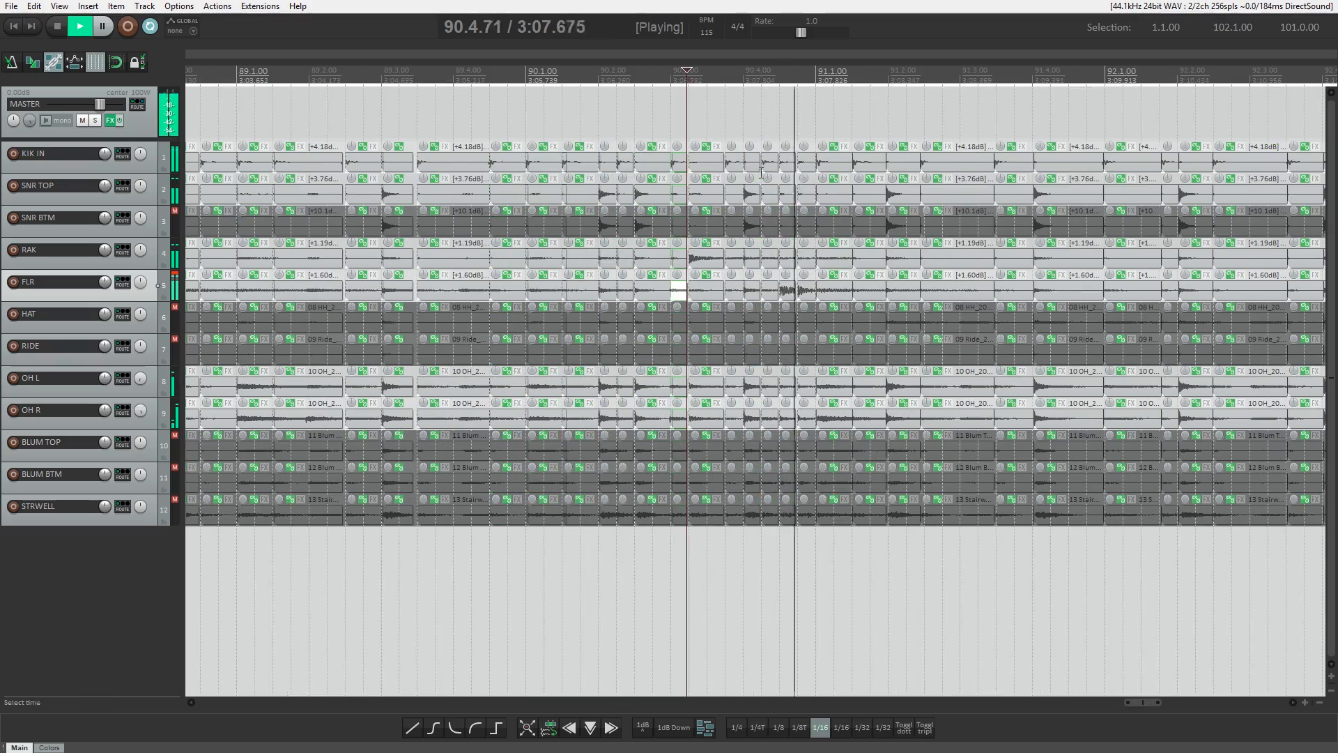
{"action": "key", "text": "space"}
Quantize the slices on all drum tracks from bar 91 through bar 94, one bar at a time
{"action": "left_click_drag", "start_coordinate": [977, 550], "coordinate": [806, 481]}
{"action": "left_click_drag", "start_coordinate": [846, 134], "coordinate": [1074, 592]}
{"action": "scroll", "coordinate": [1073, 593], "scroll_direction": "right", "scroll_amount": 4}
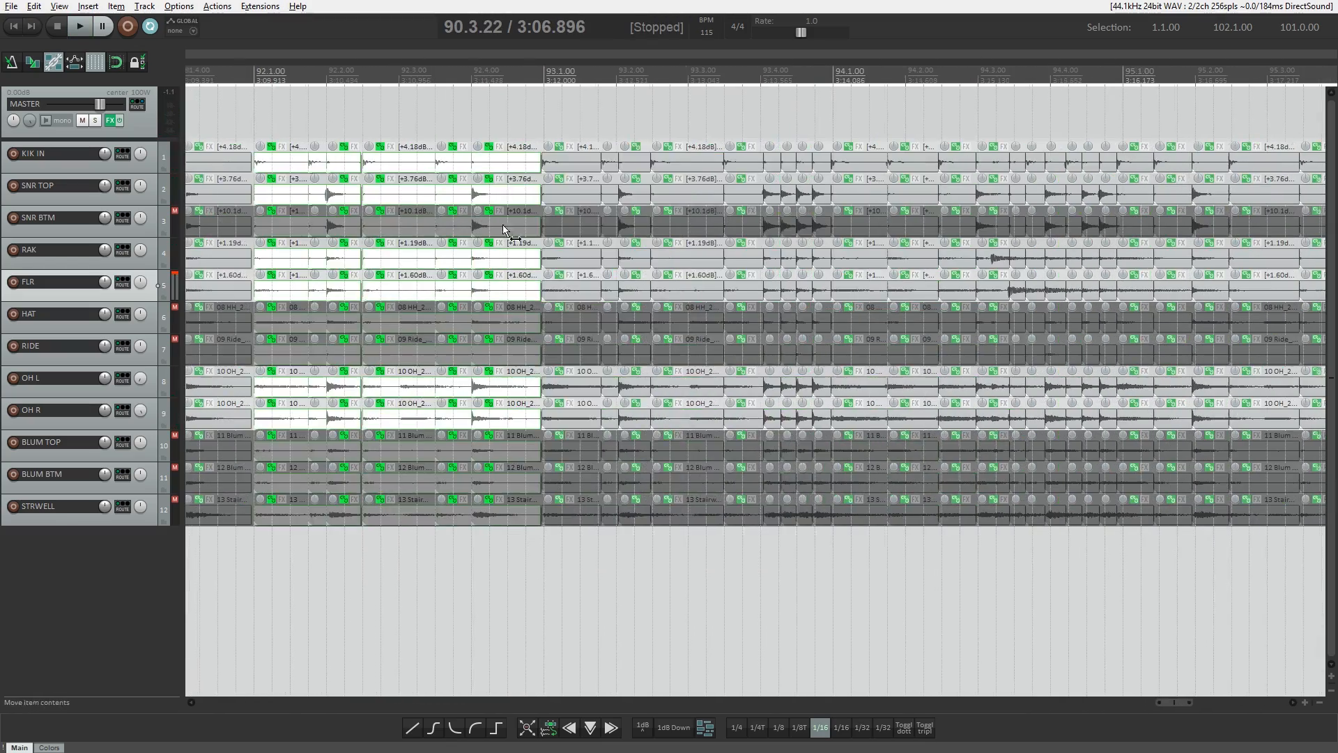
{"action": "left_click_drag", "start_coordinate": [560, 132], "coordinate": [822, 488]}
{"action": "left_click_drag", "start_coordinate": [854, 114], "coordinate": [1136, 488]}
Split all drum tracks at the rack tom hit in beat 3 of bar 94 and align the tom slices to the grid
{"action": "left_click_drag", "start_coordinate": [989, 164], "coordinate": [990, 164]}
{"action": "scroll", "coordinate": [636, 293], "scroll_direction": "up", "scroll_amount": 2}
{"action": "scroll", "coordinate": [636, 293], "scroll_direction": "up", "scroll_amount": 3}
{"action": "left_click", "coordinate": [722, 291]}
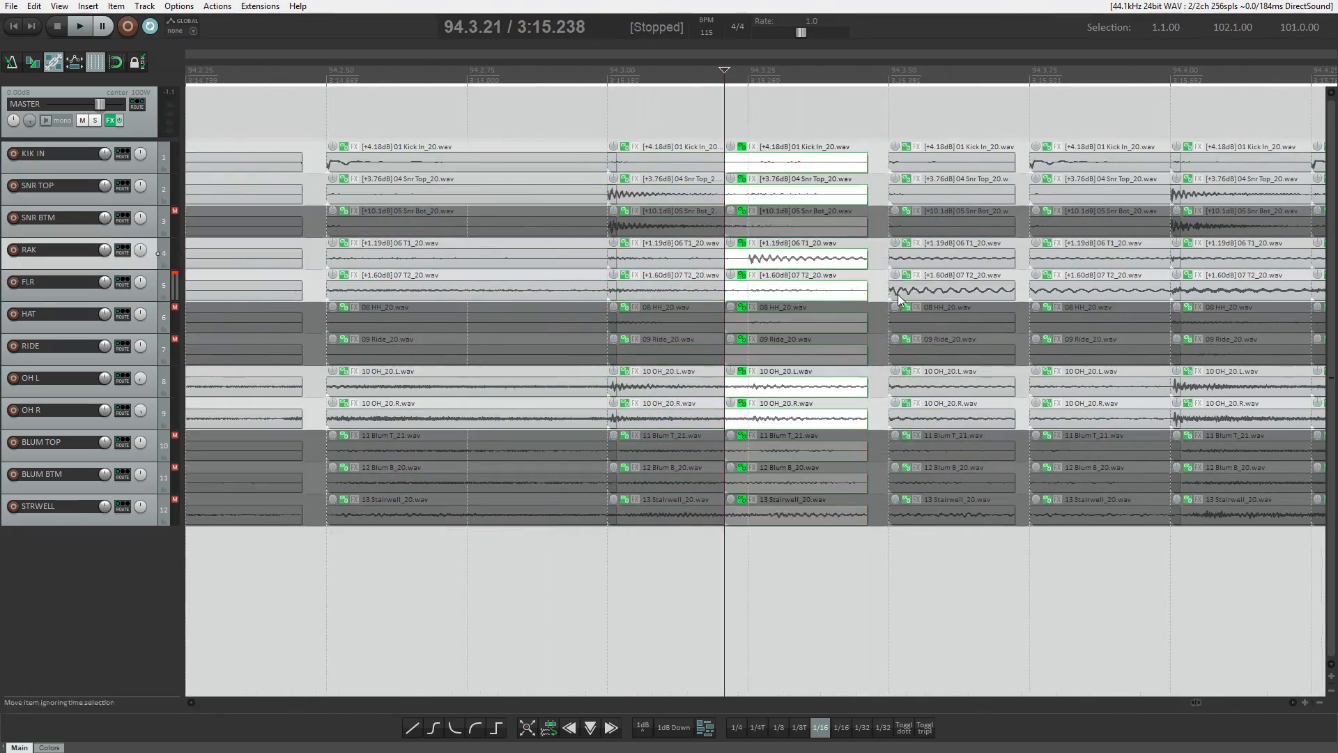
{"action": "left_click", "coordinate": [1037, 290]}
{"action": "scroll", "coordinate": [867, 287], "scroll_direction": "down", "scroll_amount": 2}
{"action": "left_click", "coordinate": [867, 287]}
{"action": "scroll", "coordinate": [867, 287], "scroll_direction": "up", "scroll_amount": 3}
{"action": "left_click", "coordinate": [623, 289], "text": "shift"}
Play back the corrected tom fill from beat 3 of bar 94 into bar 95
{"action": "key", "text": "Home"}
{"action": "scroll", "coordinate": [750, 159], "scroll_direction": "down", "scroll_amount": 10}
{"action": "left_click_drag", "start_coordinate": [186, 71], "coordinate": [1141, 71]}
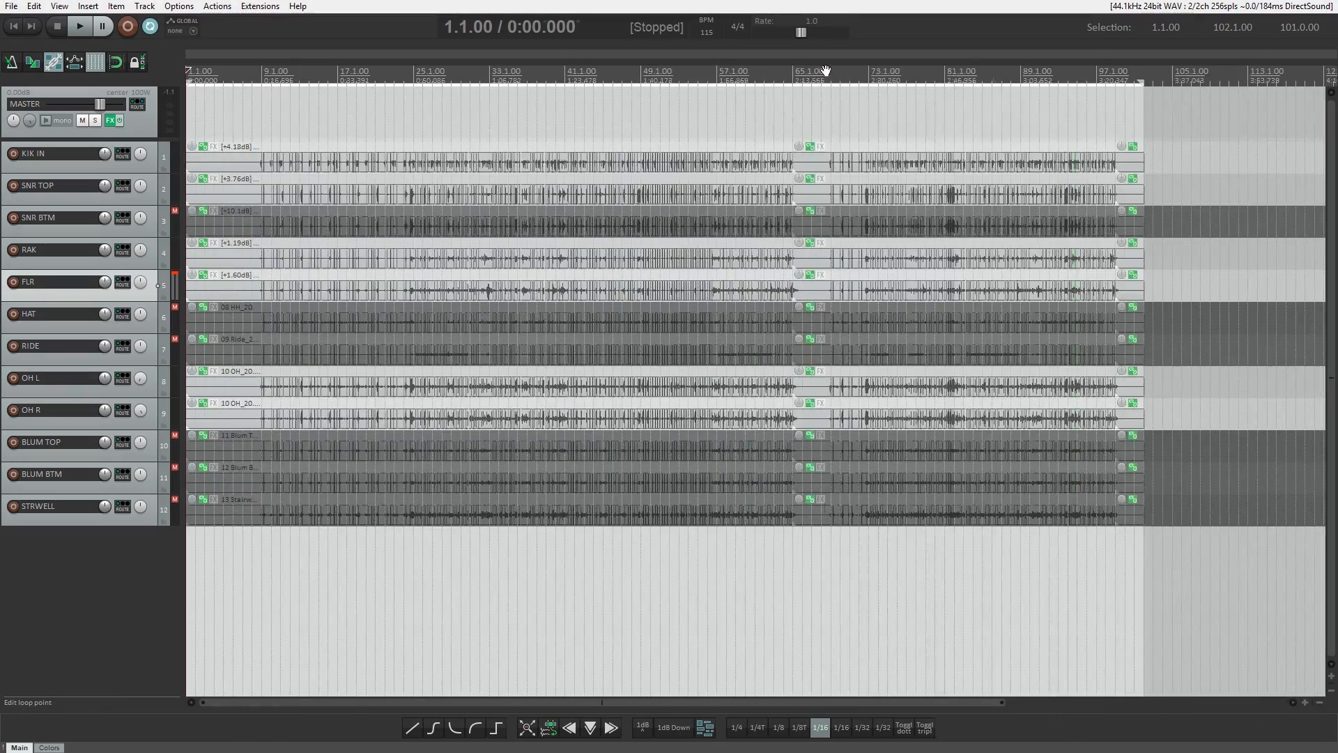
{"action": "left_click", "coordinate": [978, 77]}
{"action": "scroll", "coordinate": [979, 129], "scroll_direction": "up", "scroll_amount": 3}
{"action": "left_click", "coordinate": [1079, 77]}
{"action": "scroll", "coordinate": [920, 129], "scroll_direction": "up", "scroll_amount": 8}
{"action": "left_click", "coordinate": [298, 71]}
{"action": "key", "text": "space"}
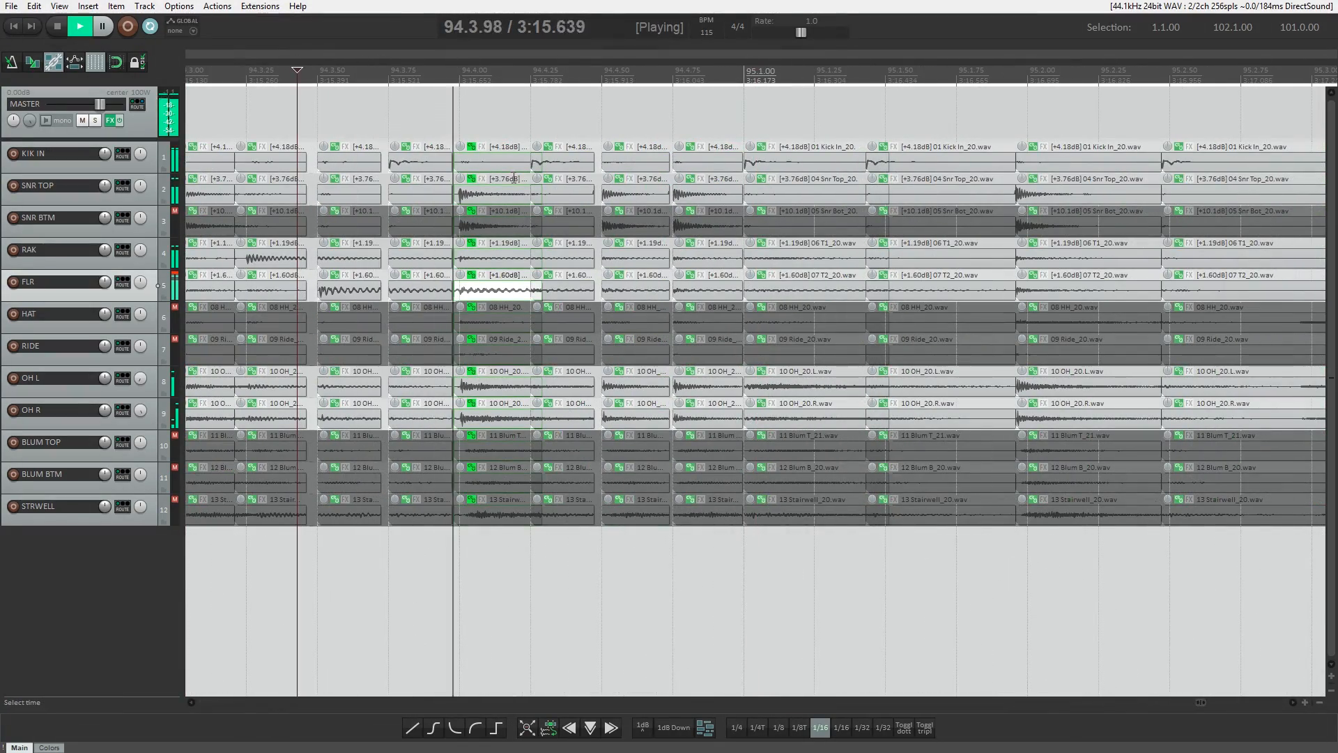
{"action": "scroll", "coordinate": [681, 214], "scroll_direction": "down", "scroll_amount": 2}
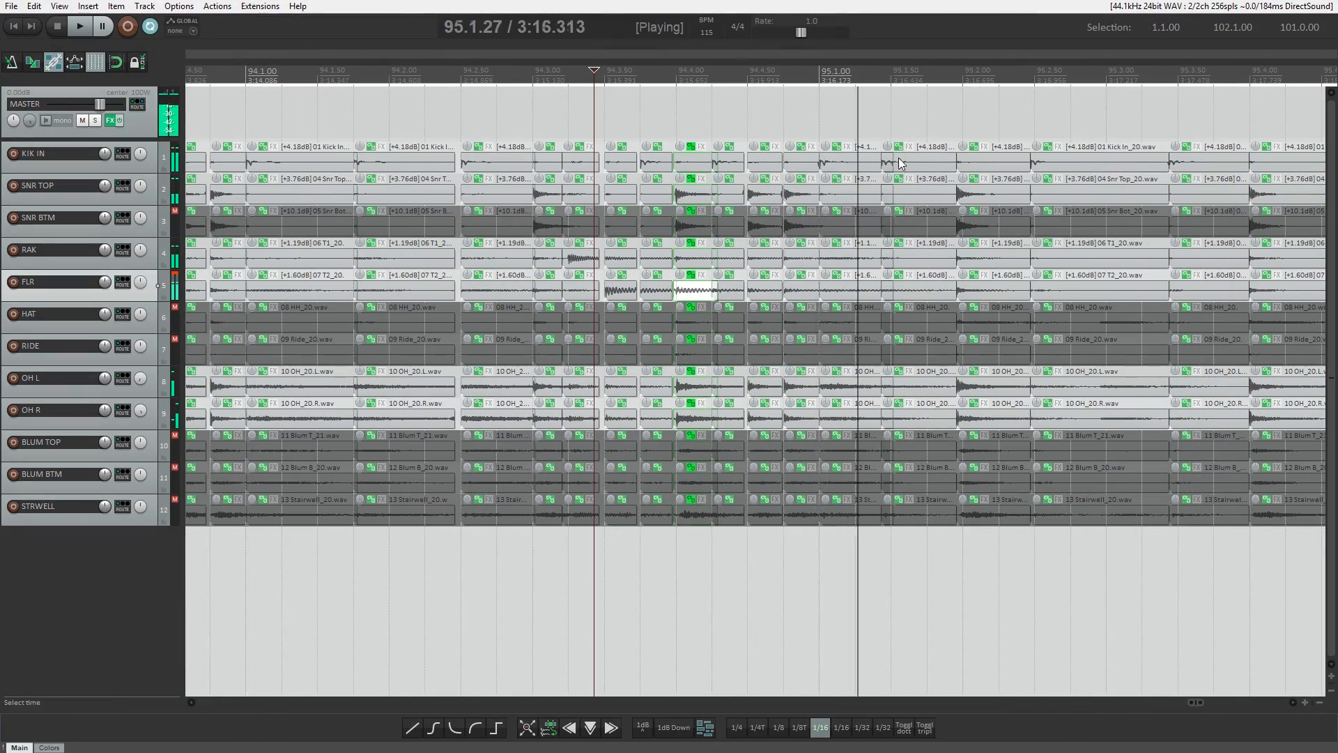
Quantize the slices on all drum tracks through bar 95 and the first half of bar 96
{"action": "left_click_drag", "start_coordinate": [945, 384], "coordinate": [1056, 562]}
{"action": "scroll", "coordinate": [608, 402], "scroll_direction": "right", "scroll_amount": 4}
{"action": "left_click_drag", "start_coordinate": [648, 133], "coordinate": [770, 558]}
{"action": "key", "text": "q"}
{"action": "left_click_drag", "start_coordinate": [858, 134], "coordinate": [1036, 601]}
{"action": "key", "text": "q"}
{"action": "scroll", "coordinate": [642, 430], "scroll_direction": "right", "scroll_amount": 3}
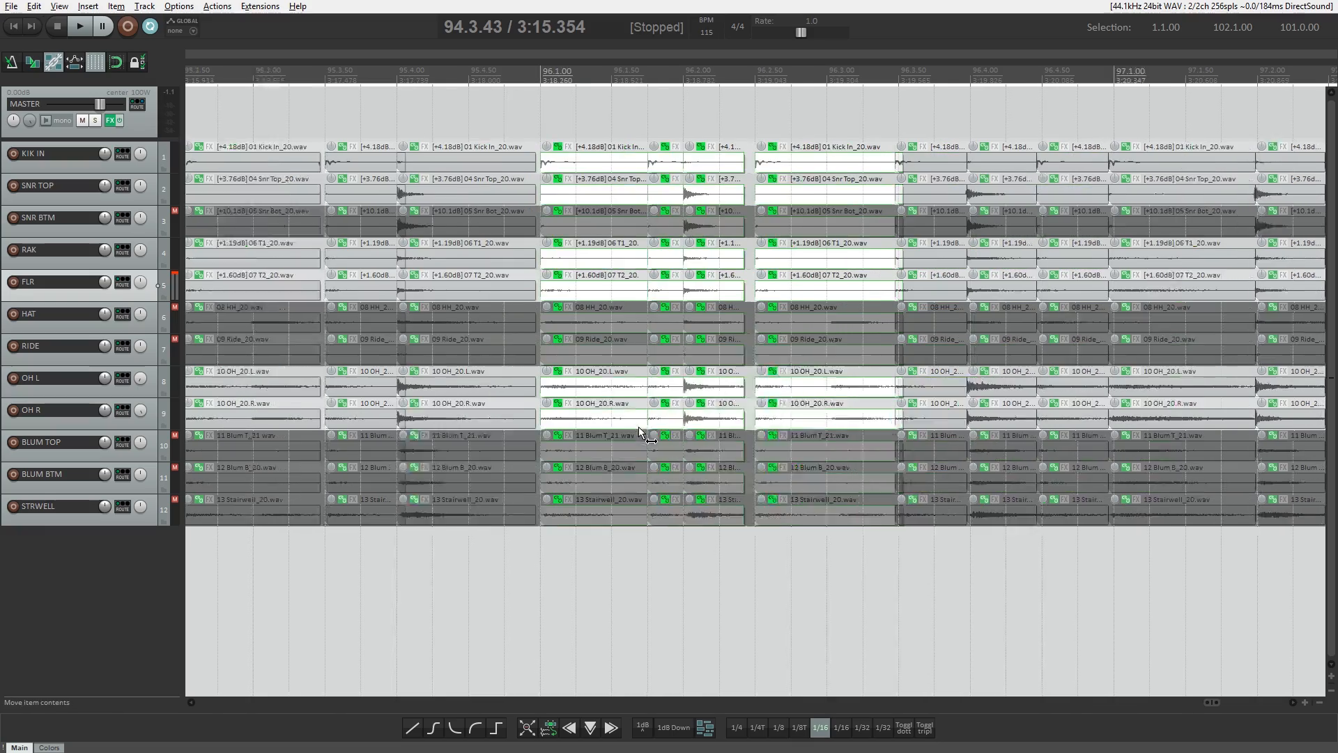
Quantize the slices on all drum tracks through the second half of bar 96 and bar 97
{"action": "left_click_drag", "start_coordinate": [798, 133], "coordinate": [995, 557]}
{"action": "scroll", "coordinate": [615, 420], "scroll_direction": "right", "scroll_amount": 4}
{"action": "left_click_drag", "start_coordinate": [574, 138], "coordinate": [860, 576]}
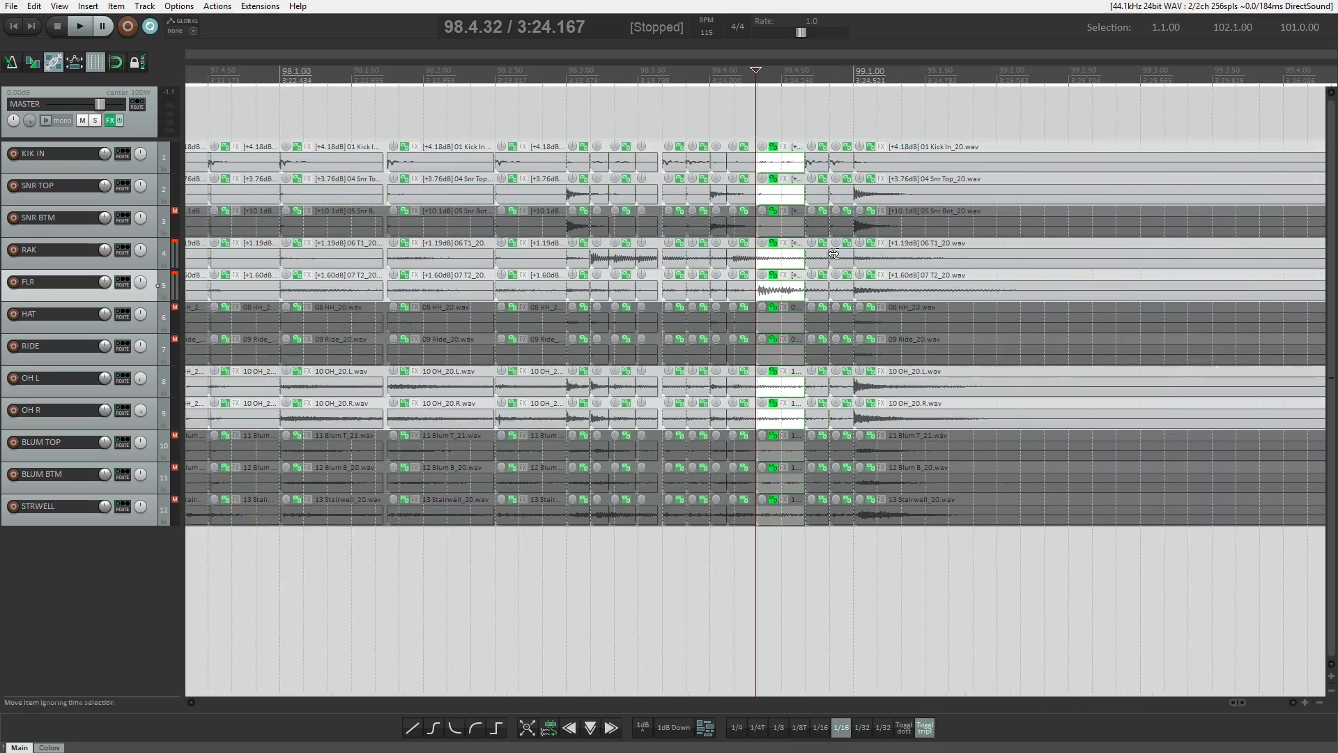
Play back the closing tom fill from beat 2 of bar 98 into bar 99, then stop playback
{"action": "left_click", "coordinate": [546, 231]}
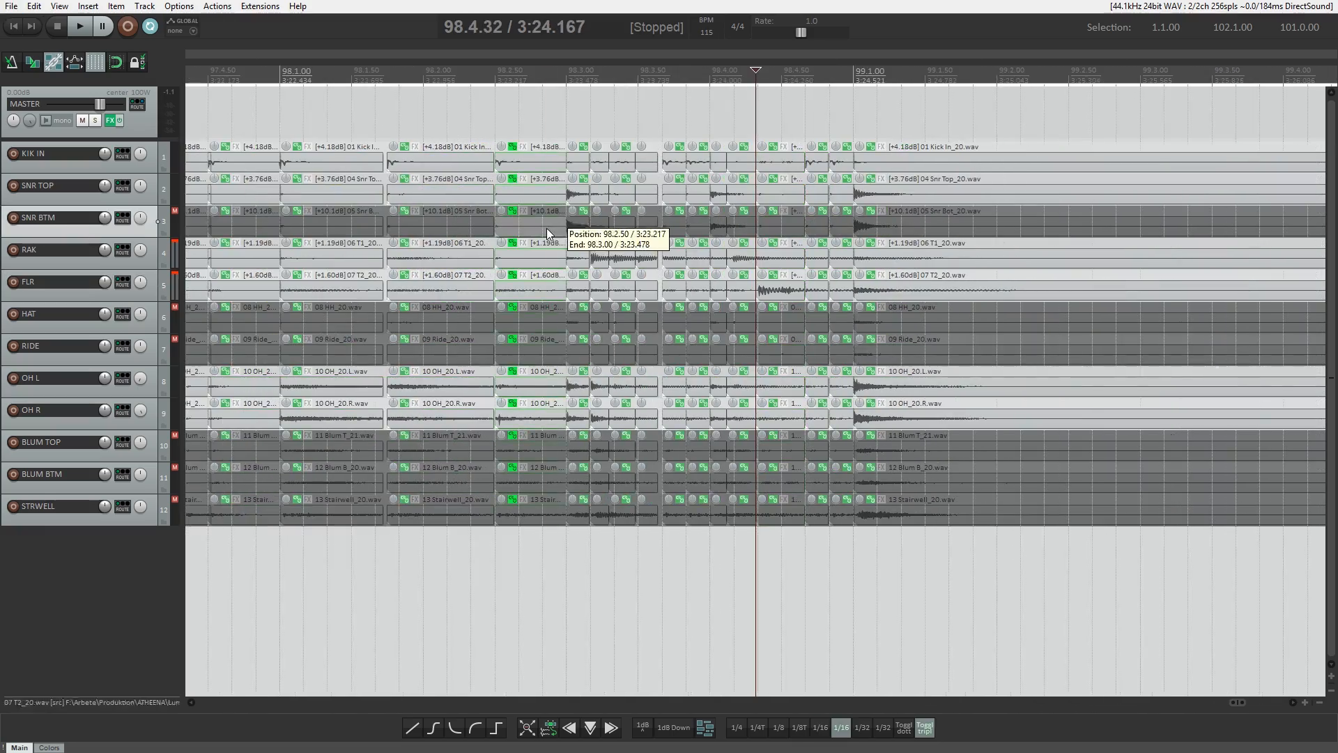
{"action": "key", "text": "space"}
{"action": "scroll", "coordinate": [709, 299], "scroll_direction": "down", "scroll_amount": 8}
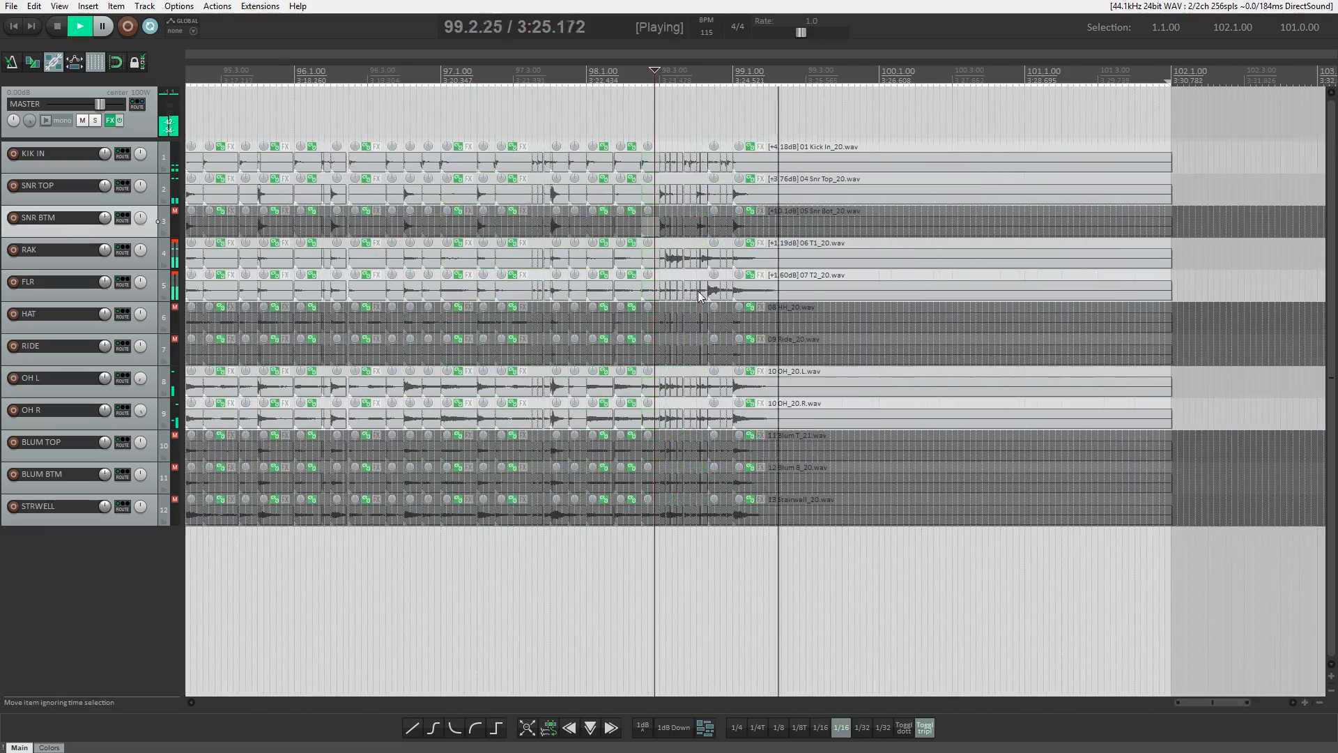
{"action": "key", "text": "space"}
Select every slice on all drum tracks and fill the gaps with a 2 ms crossfade, 30 ms maximum gap and S-Curve fades
{"action": "scroll", "coordinate": [709, 298], "scroll_direction": "down", "scroll_amount": 5}
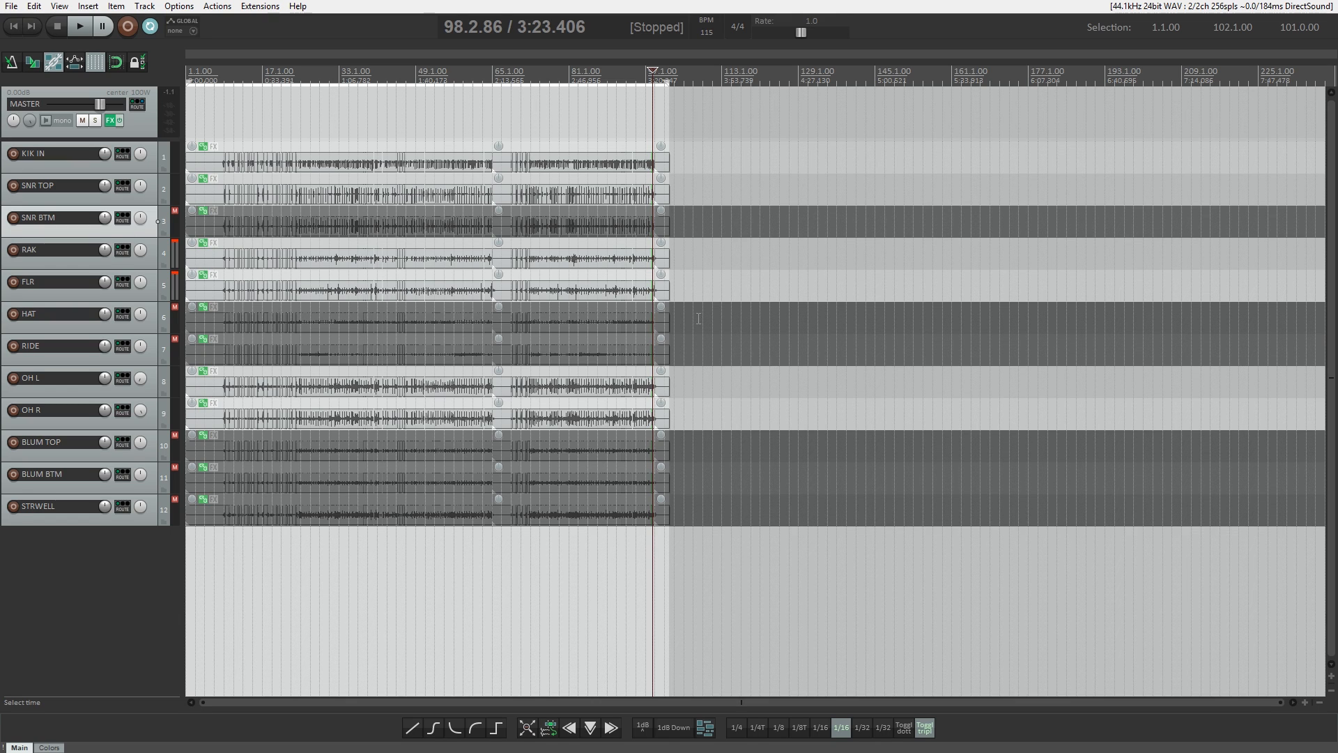
{"action": "scroll", "coordinate": [701, 331], "scroll_direction": "up", "scroll_amount": 10}
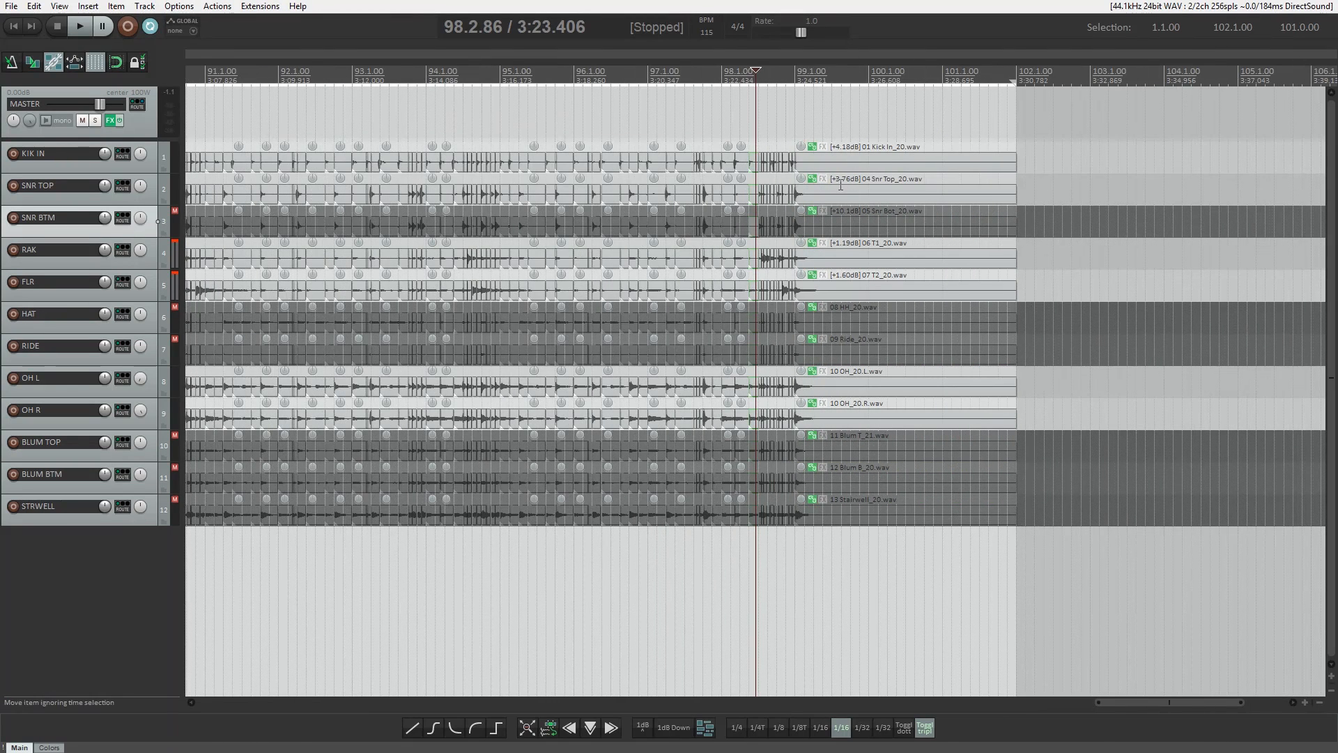
{"action": "left_click", "coordinate": [842, 167]}
{"action": "scroll", "coordinate": [822, 515], "scroll_direction": "down", "scroll_amount": 6}
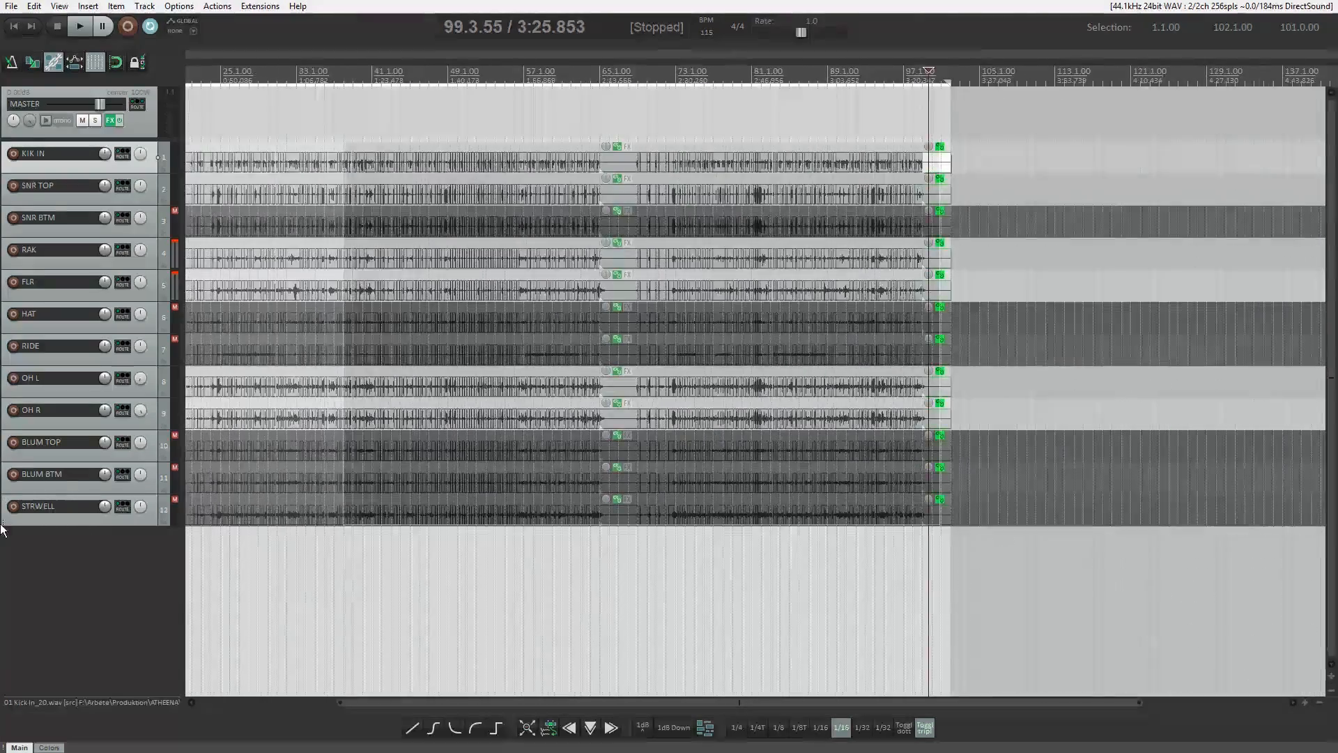
{"action": "left_click_drag", "start_coordinate": [1, 525], "coordinate": [238, 544]}
{"action": "key", "text": "shift+q"}
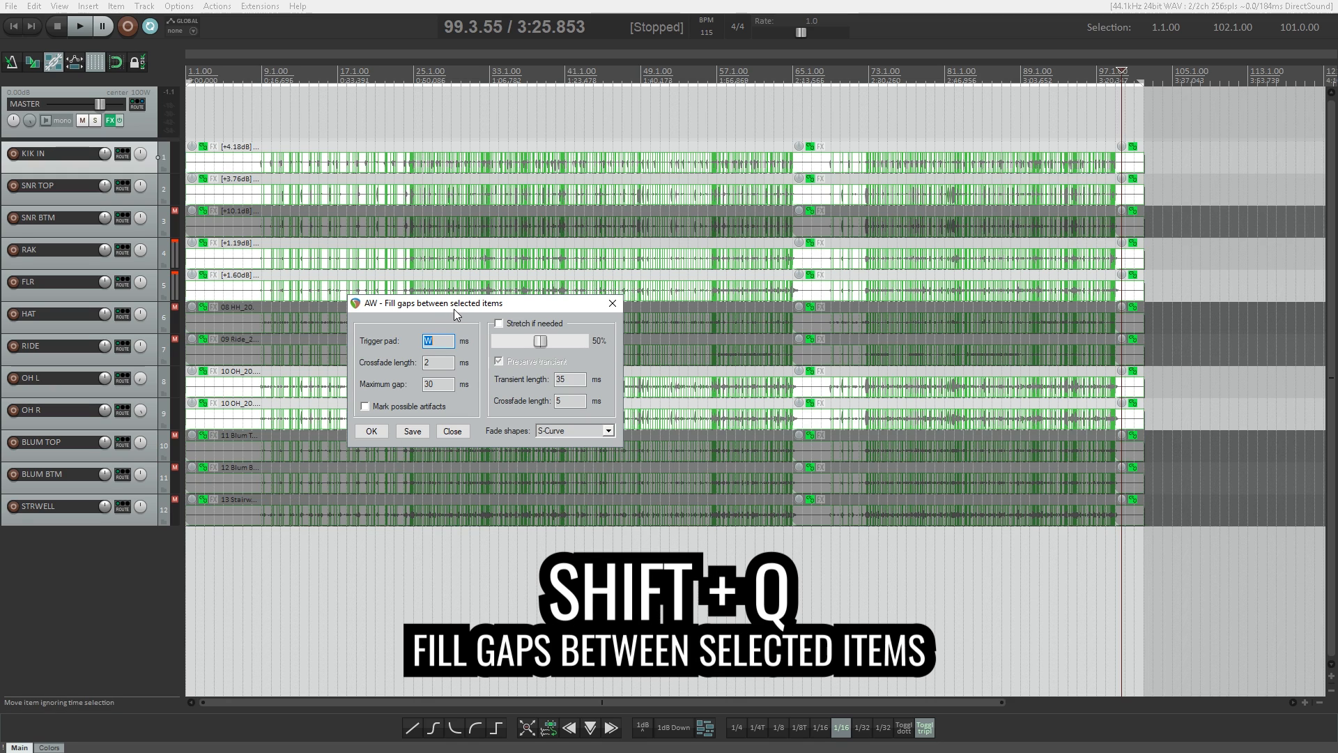
{"action": "left_click", "coordinate": [374, 436]}
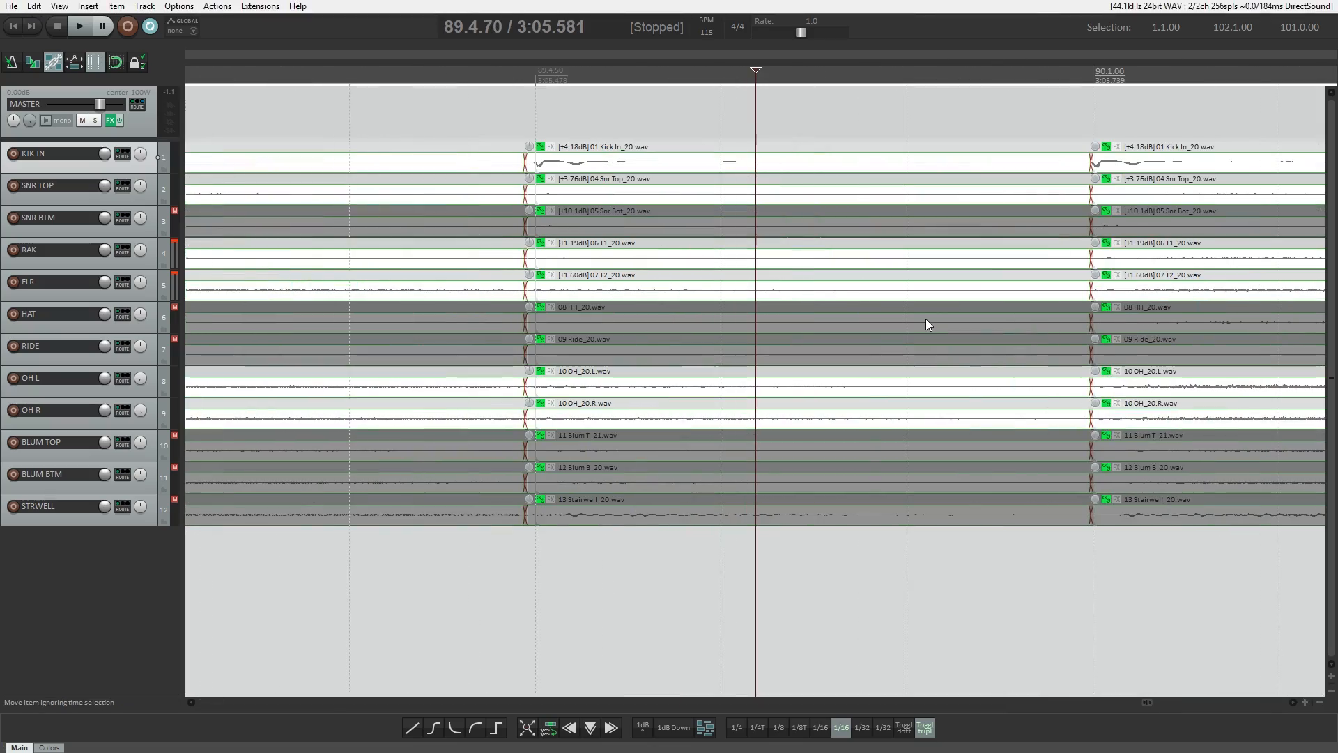
Play back the edited drums from just before bar 9 and check the quantized, crossfaded slices by ear
{"action": "scroll", "coordinate": [921, 319], "scroll_direction": "down", "scroll_amount": 10}
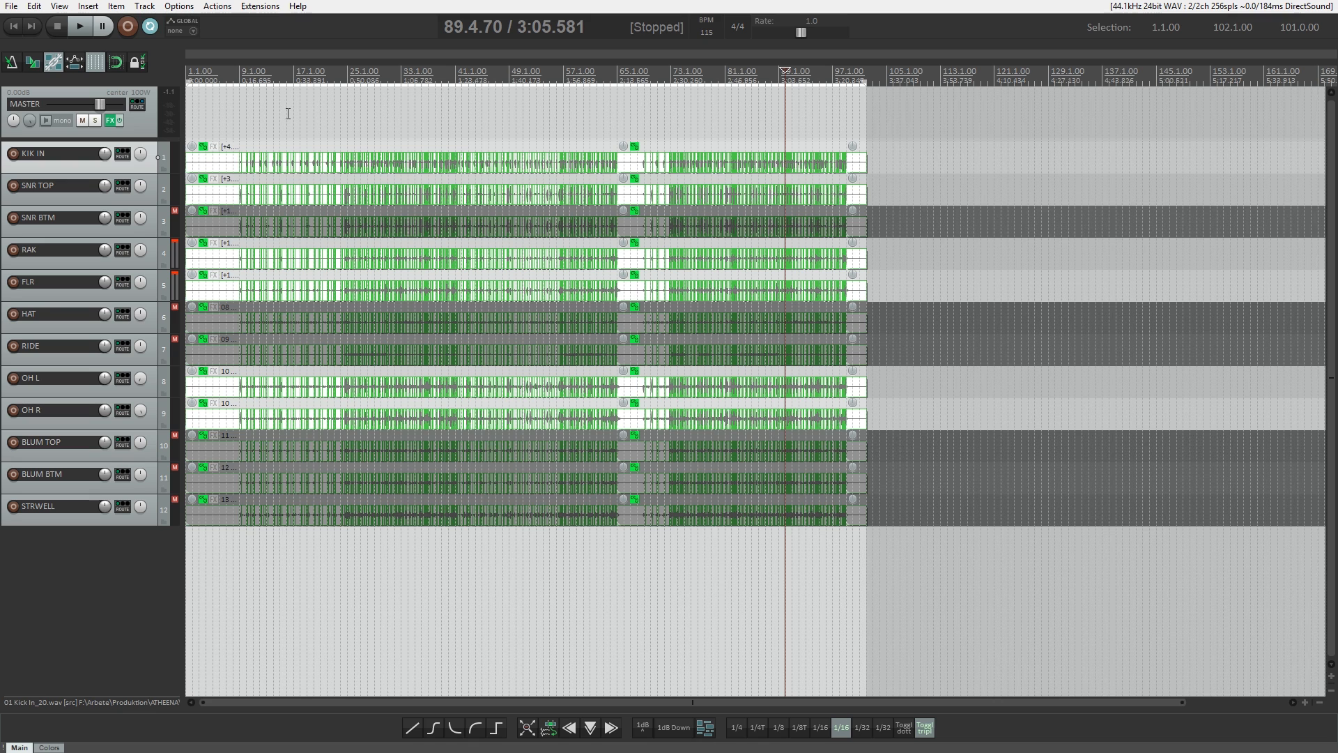
{"action": "key", "text": "space"}
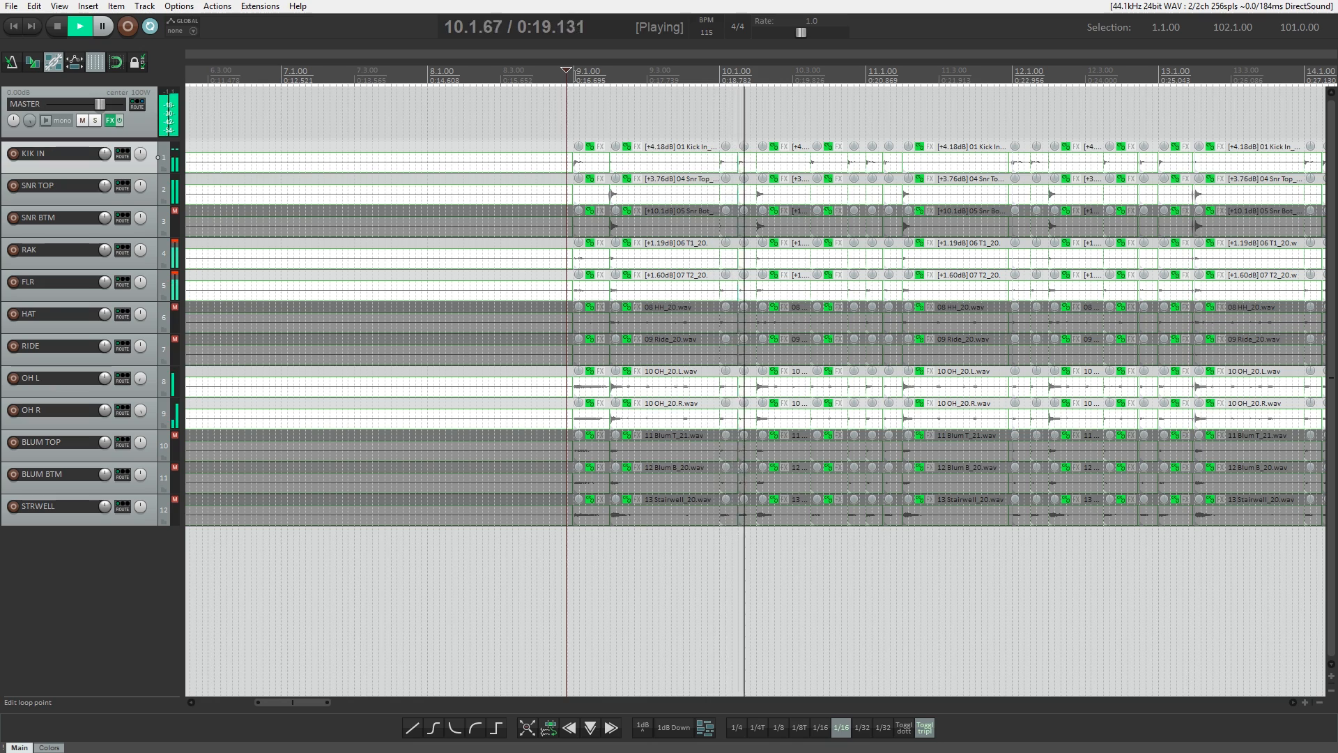
{"action": "left_click", "coordinate": [947, 198]}
{"action": "scroll", "coordinate": [947, 198], "scroll_direction": "up", "scroll_amount": 3}
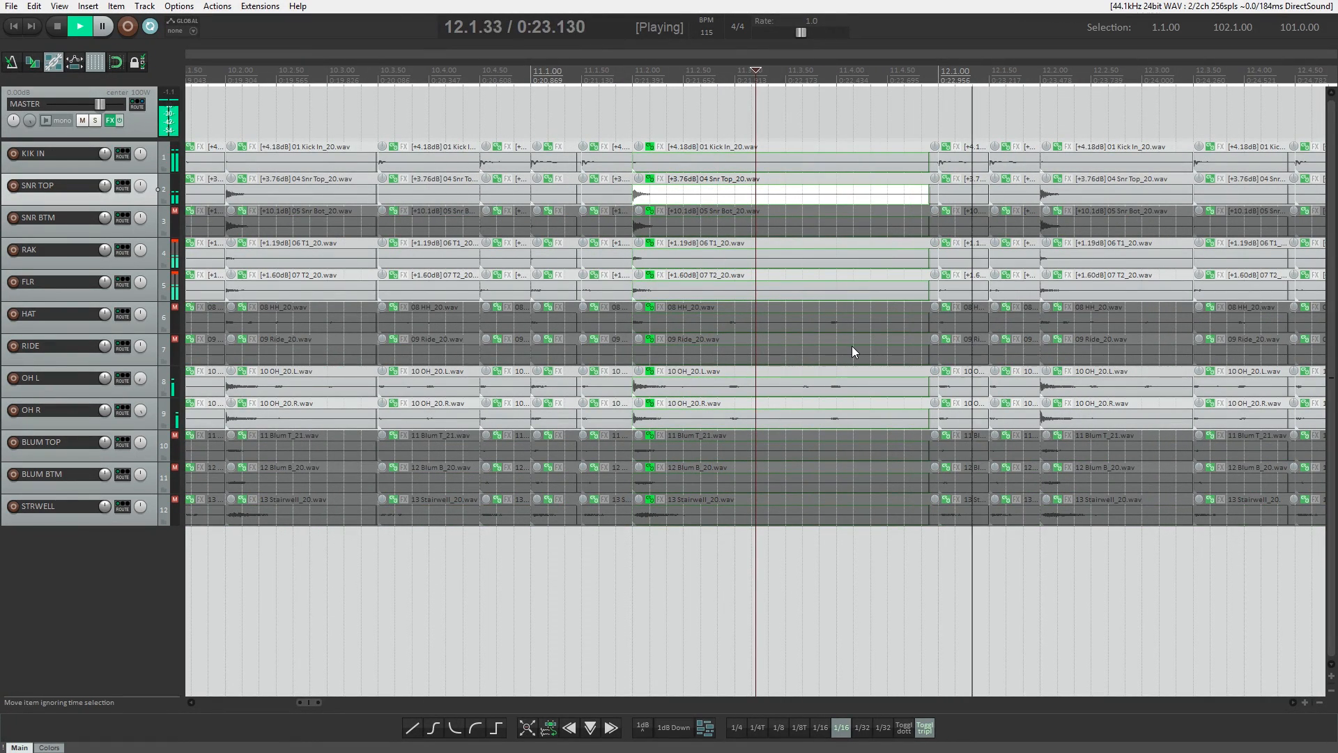
{"action": "scroll", "coordinate": [852, 346], "scroll_direction": "down", "scroll_amount": 3}
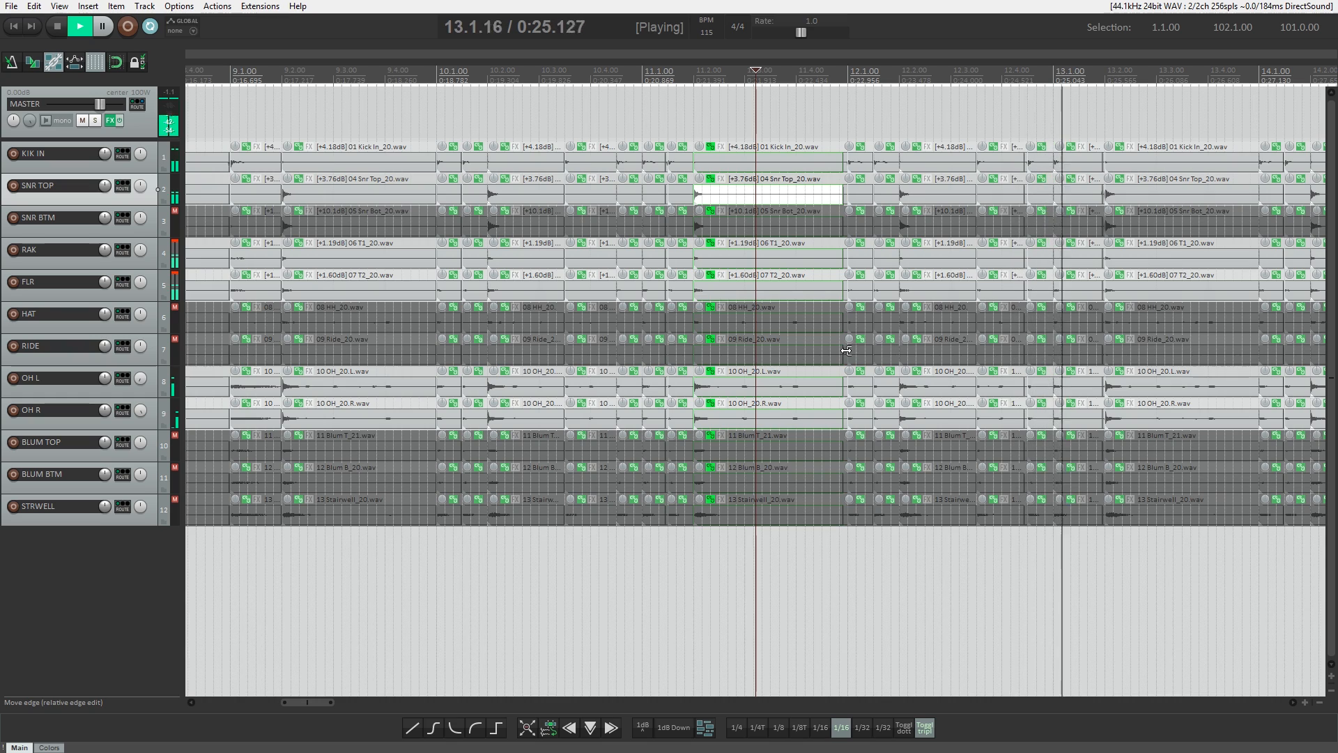
{"action": "scroll", "coordinate": [847, 360], "scroll_direction": "down", "scroll_amount": 1}
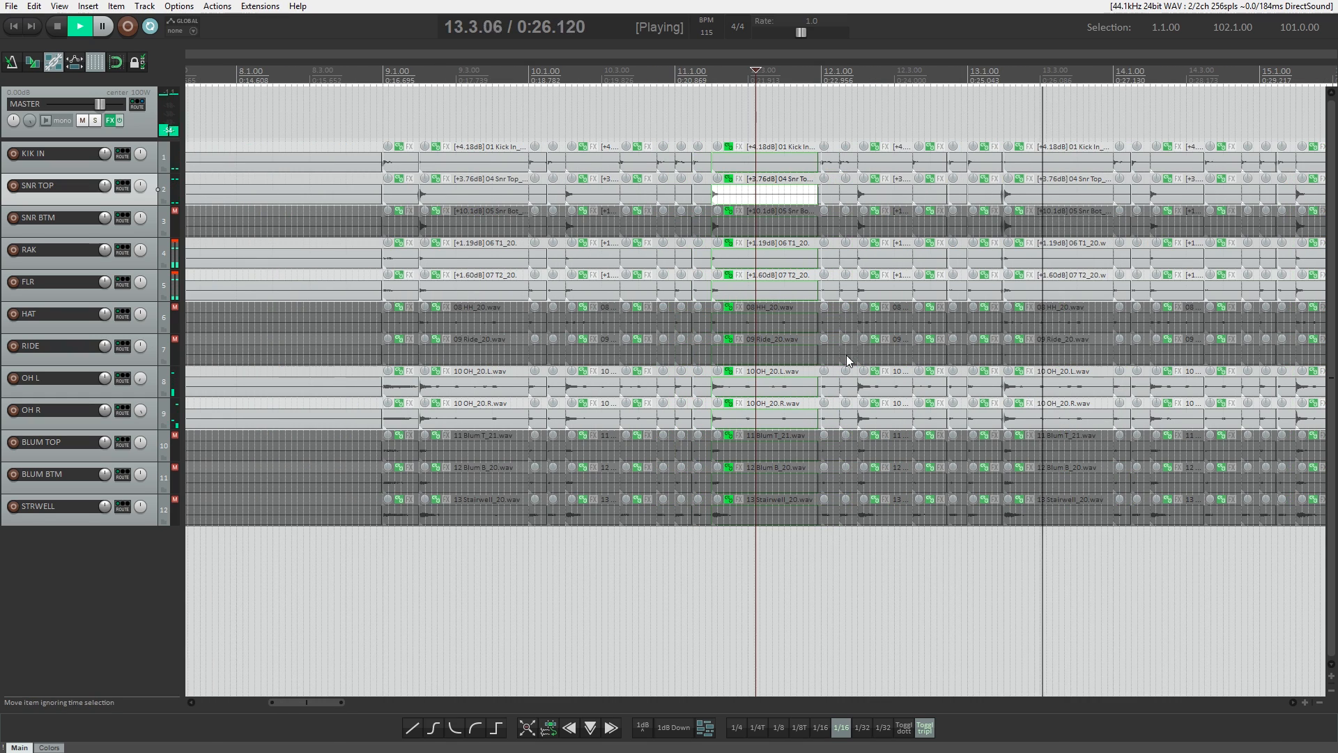
{"action": "left_click", "coordinate": [1304, 388]}
{"action": "scroll", "coordinate": [1279, 393], "scroll_direction": "down", "scroll_amount": 3}
{"action": "scroll", "coordinate": [1280, 392], "scroll_direction": "up", "scroll_amount": 3}
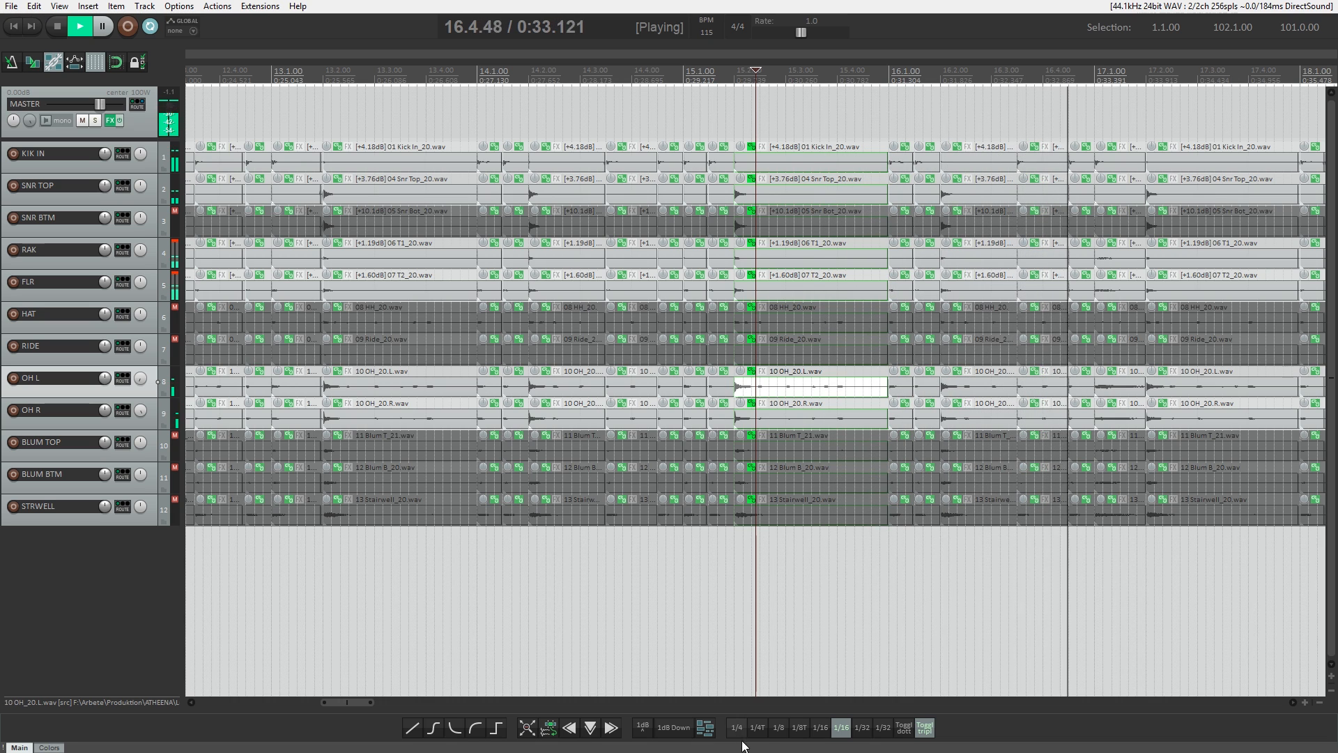
{"action": "scroll", "coordinate": [1057, 403], "scroll_direction": "down", "scroll_amount": 2}
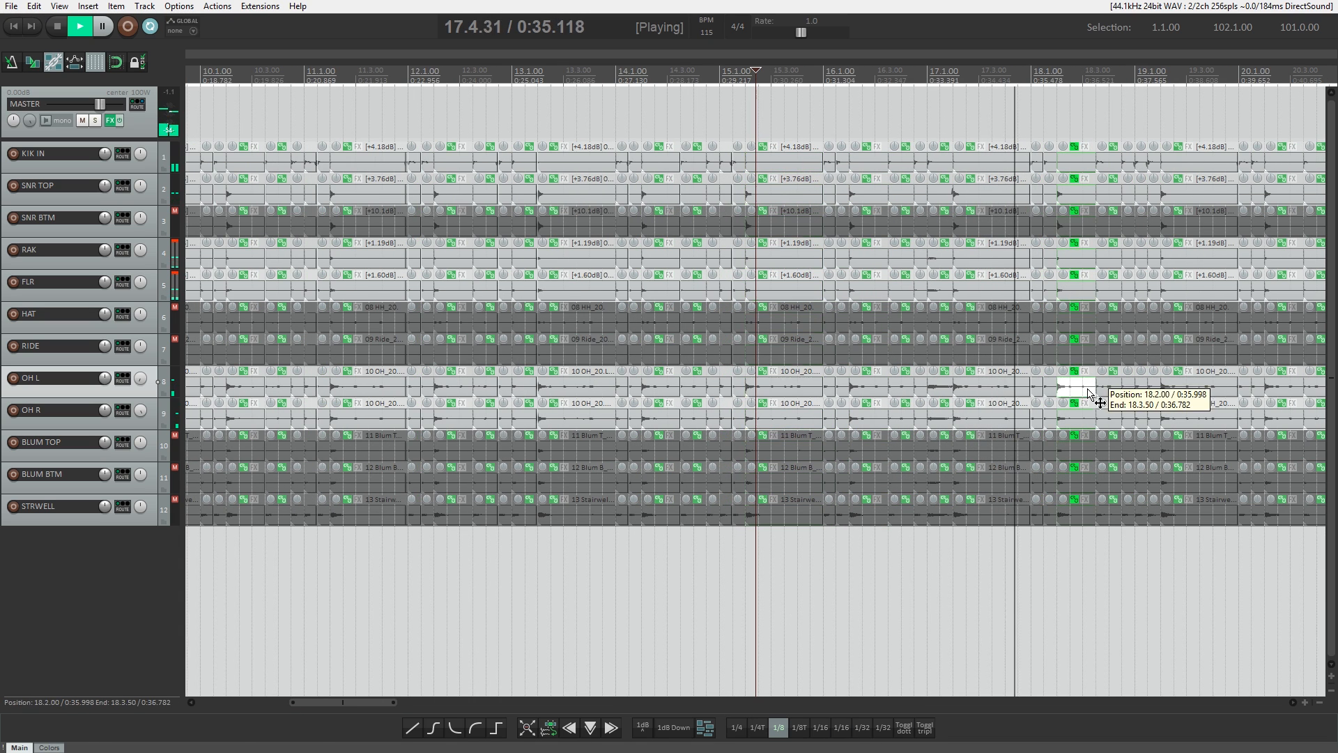
Play back the drums through bar 20, stop, and replay the transition from the end of bar 19 into bar 20
{"action": "scroll", "coordinate": [1060, 390], "scroll_direction": "up", "scroll_amount": 2}
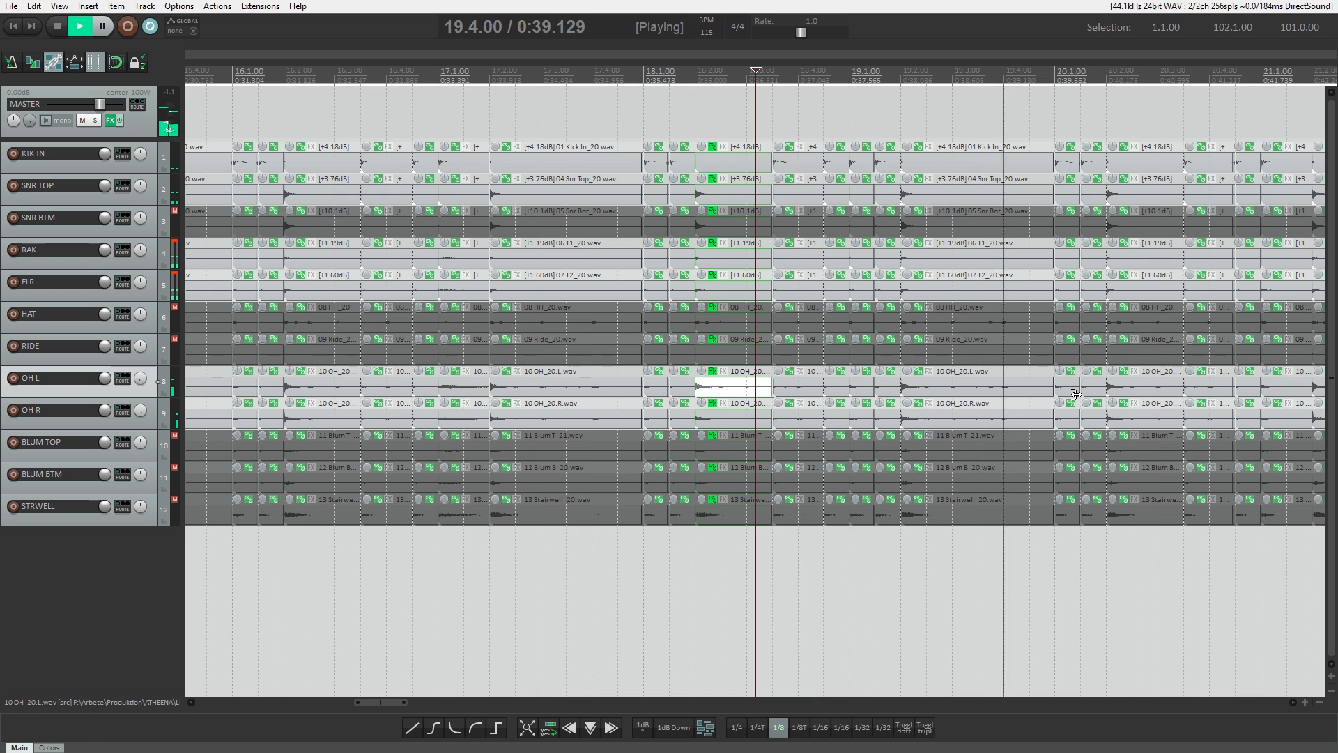
{"action": "scroll", "coordinate": [915, 391], "scroll_direction": "down", "scroll_amount": 2}
{"action": "scroll", "coordinate": [912, 391], "scroll_direction": "up", "scroll_amount": 8}
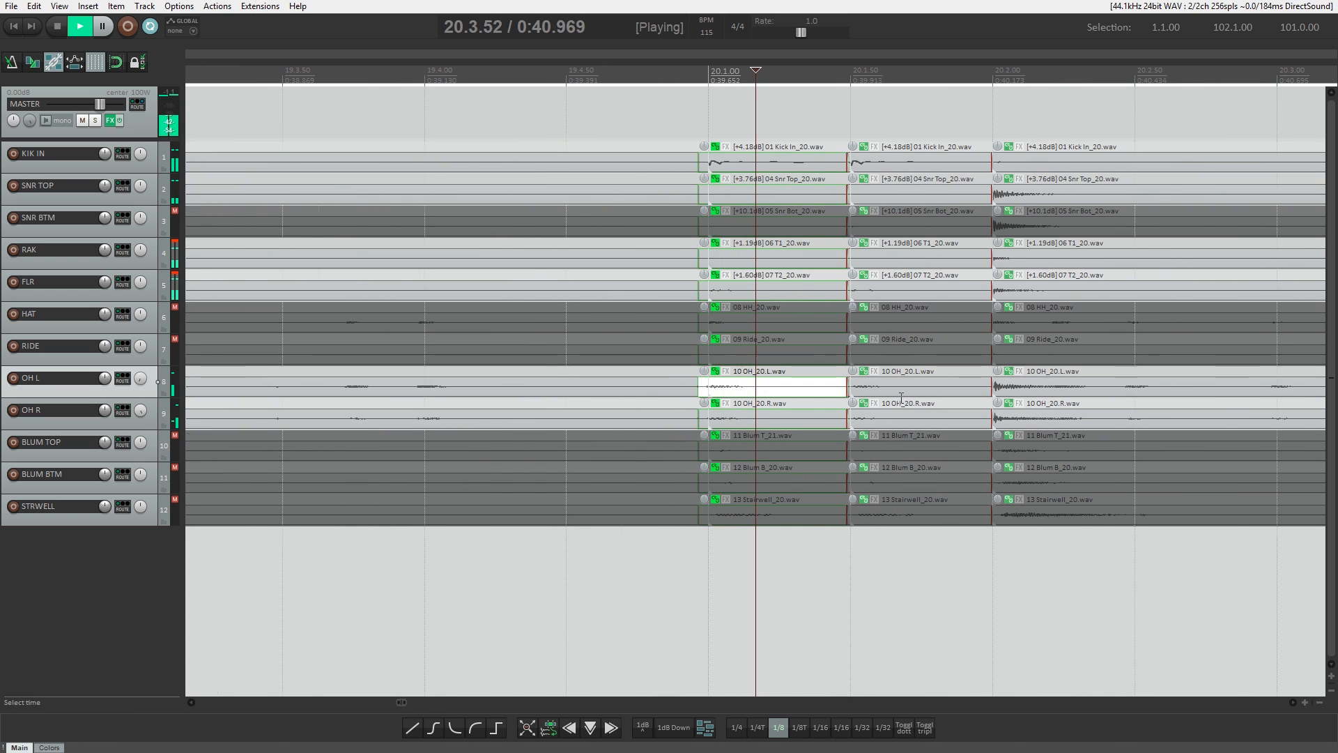
{"action": "scroll", "coordinate": [767, 371], "scroll_direction": "up", "scroll_amount": 3}
{"action": "scroll", "coordinate": [610, 206], "scroll_direction": "down", "scroll_amount": 2}
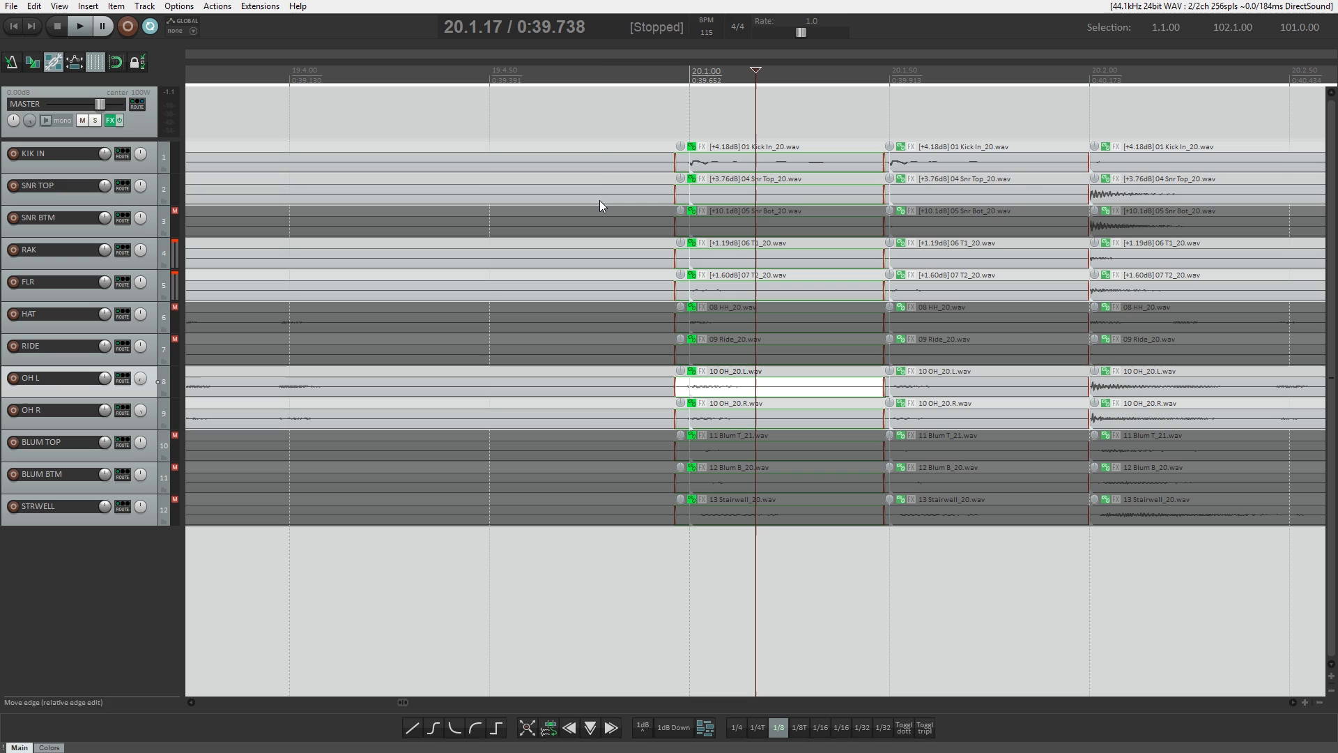
{"action": "left_click", "coordinate": [602, 66]}
{"action": "key", "text": "space"}
{"action": "key", "text": "space"}
{"action": "left_click", "coordinate": [485, 66]}
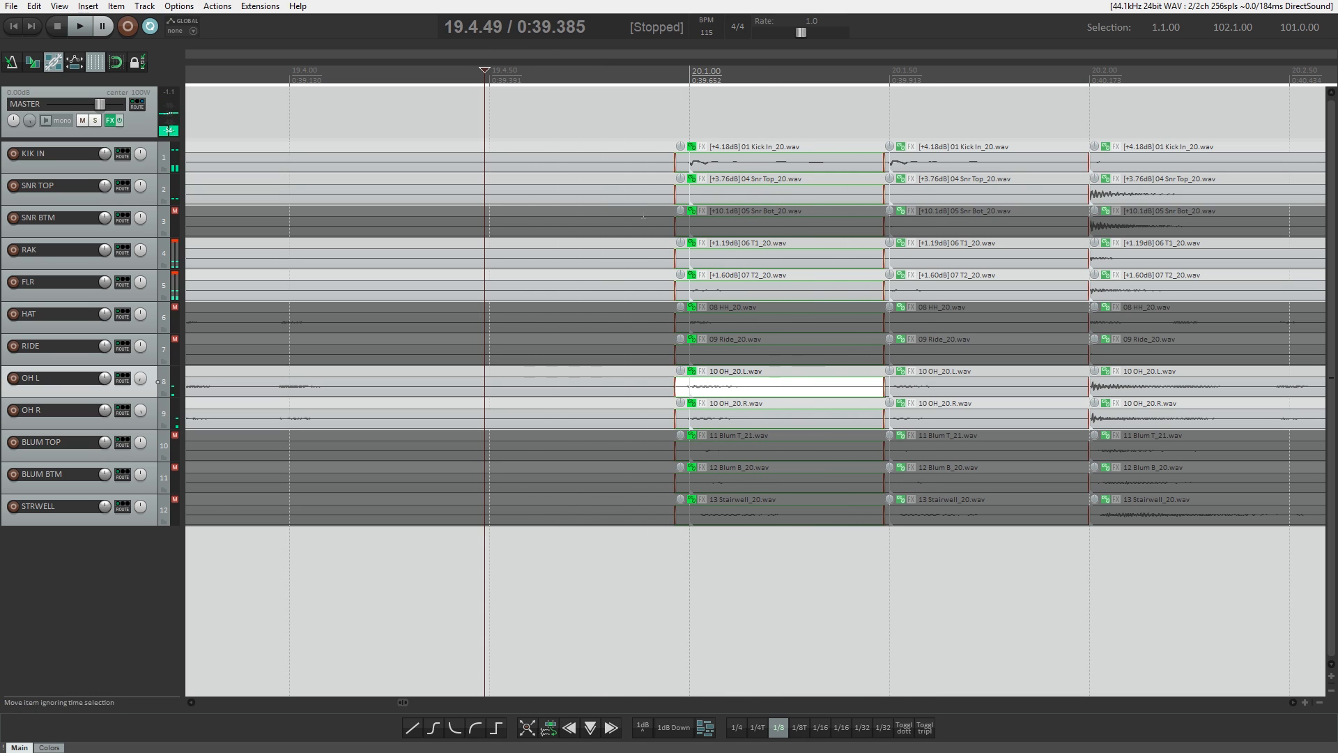
Enlarge the waveform display and move the crossfade just before bar 20 slightly earlier on all drum tracks
{"action": "scroll", "coordinate": [689, 401], "scroll_direction": "up", "scroll_amount": 5}
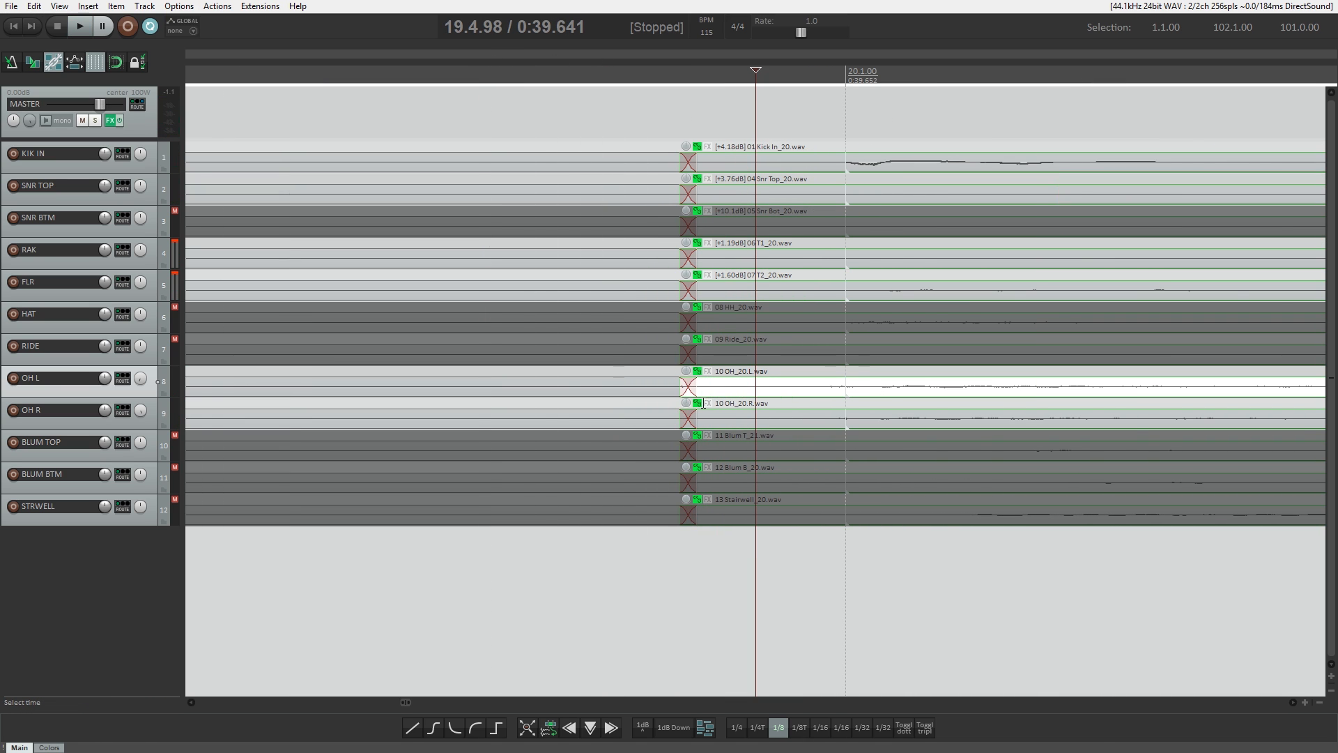
{"action": "key", "text": "shift+Up"}
{"action": "key", "text": "shift+Up"}
{"action": "key", "text": "shift+Up"}
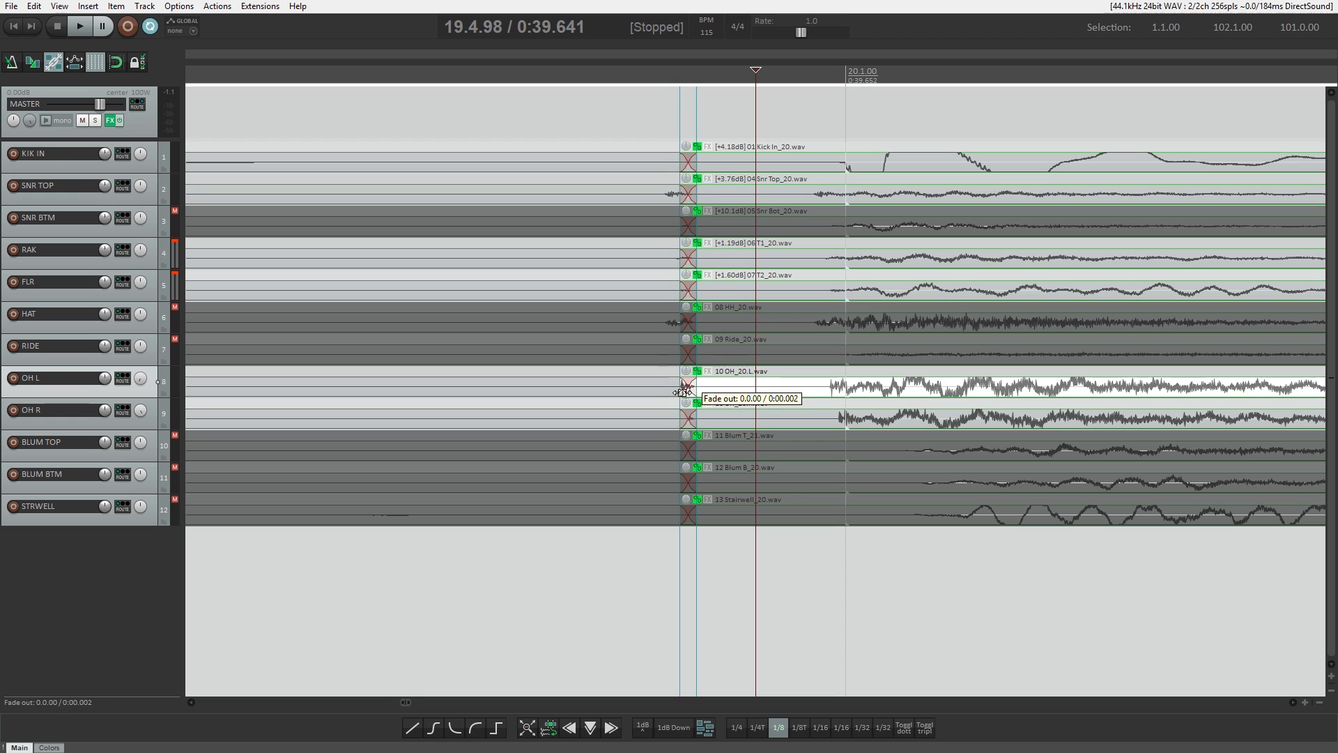
{"action": "left_click_drag", "start_coordinate": [681, 392], "coordinate": [647, 396]}
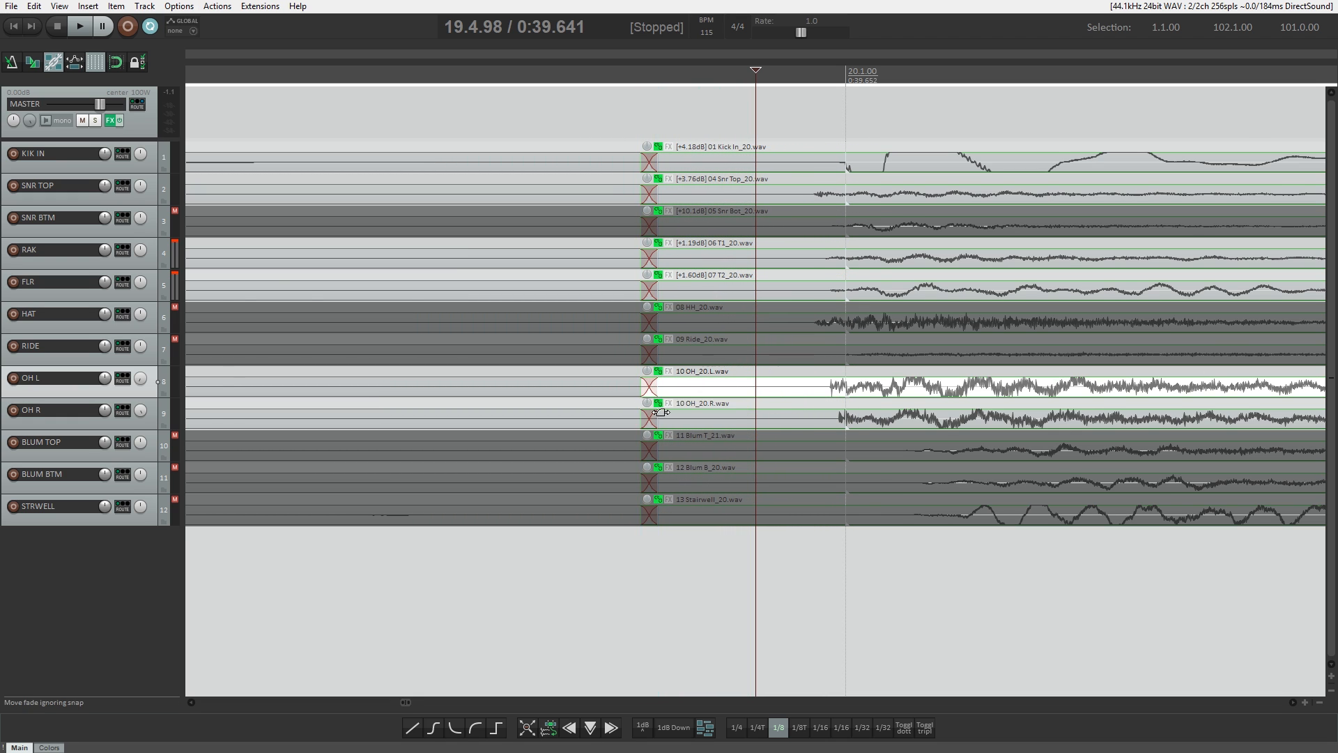
Play back from just before bar 20 and check the moved crossfade by ear
{"action": "scroll", "coordinate": [661, 418], "scroll_direction": "down", "scroll_amount": 5}
{"action": "left_click", "coordinate": [460, 372]}
{"action": "key", "text": "space"}
{"action": "key", "text": "space"}
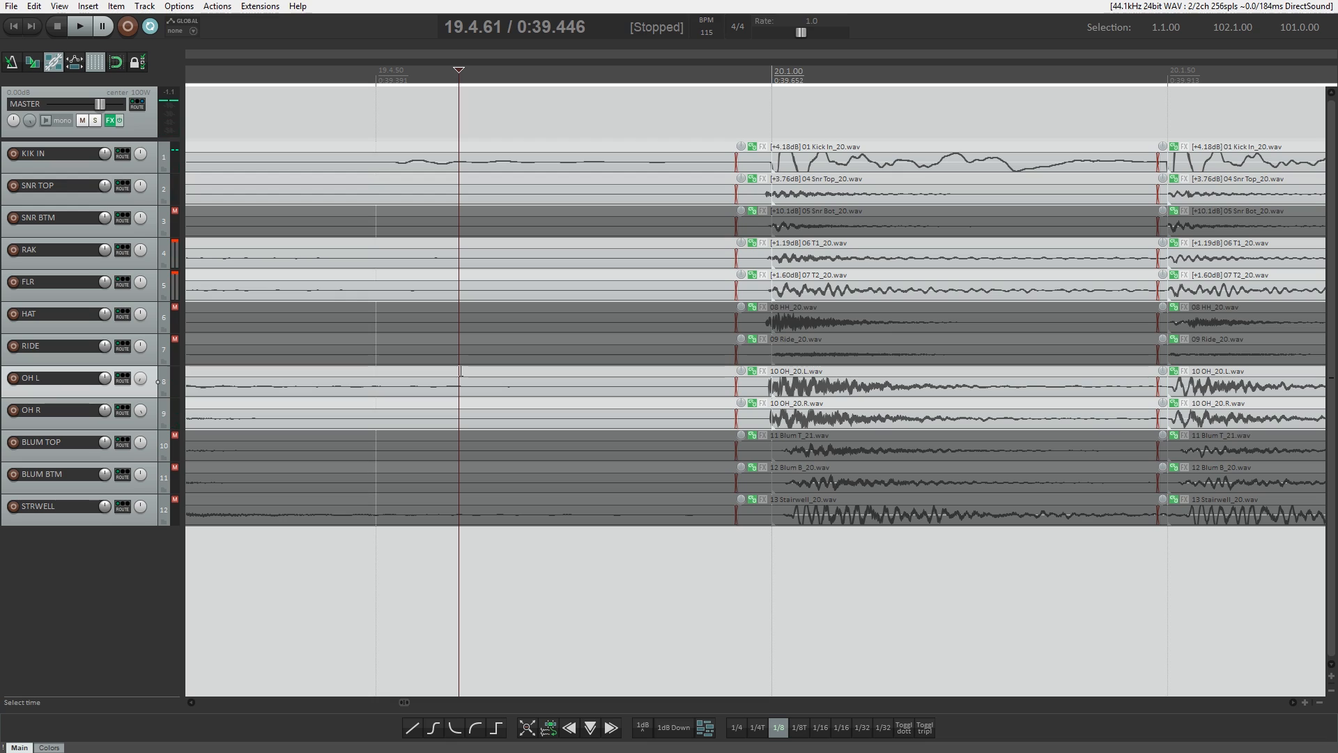
{"action": "scroll", "coordinate": [466, 370], "scroll_direction": "down", "scroll_amount": 6}
{"action": "key", "text": "space"}
{"action": "scroll", "coordinate": [729, 383], "scroll_direction": "down", "scroll_amount": 1}
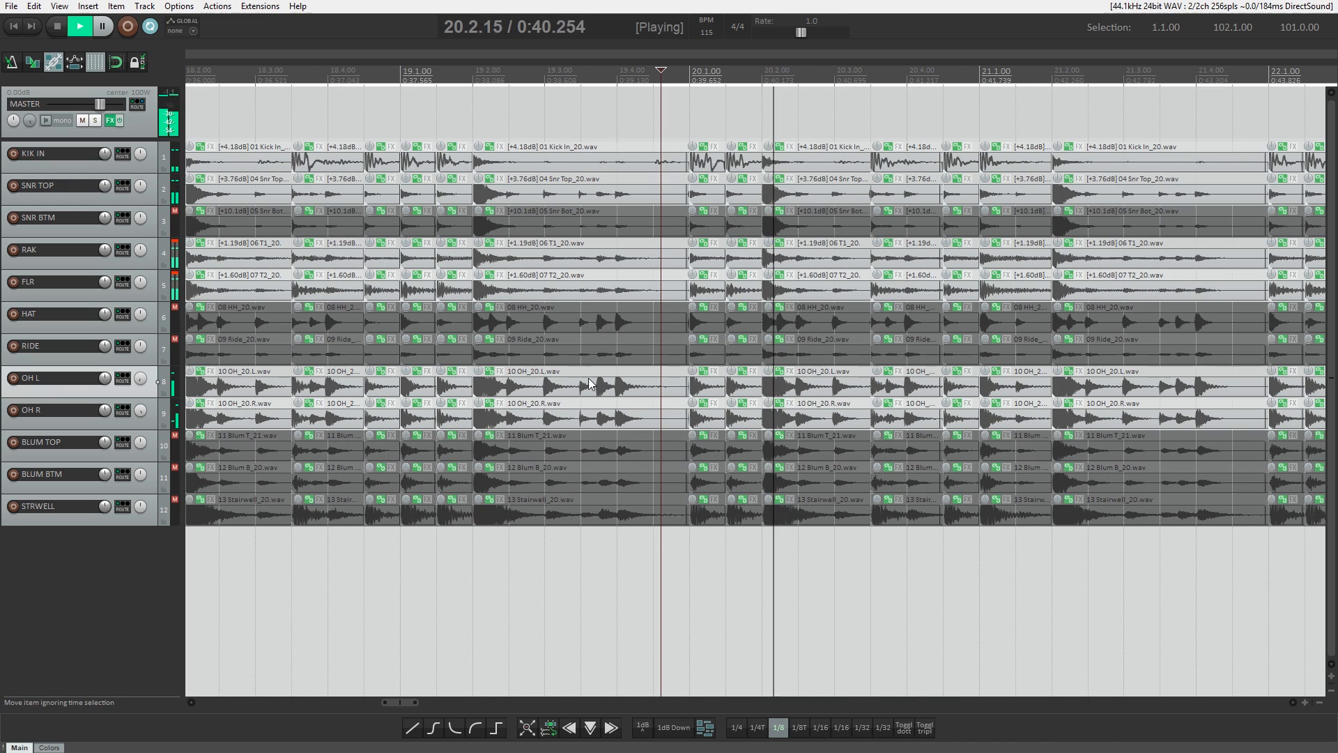
Listen through bars 21 and 22, stop, and examine the crossfade at the second half of beat 4 in bar 22
{"action": "scroll", "coordinate": [729, 383], "scroll_direction": "down", "scroll_amount": 3}
{"action": "left_click", "coordinate": [938, 384]}
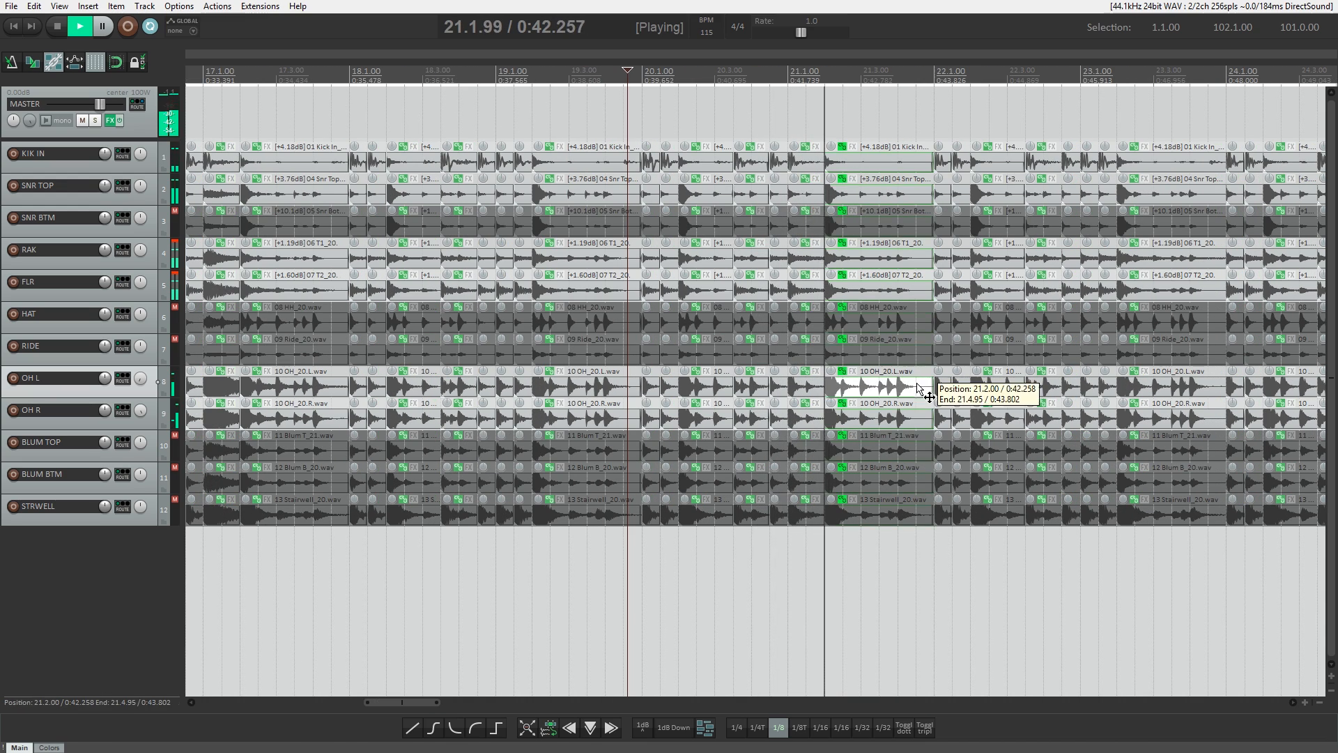
{"action": "scroll", "coordinate": [934, 396], "scroll_direction": "up", "scroll_amount": 4}
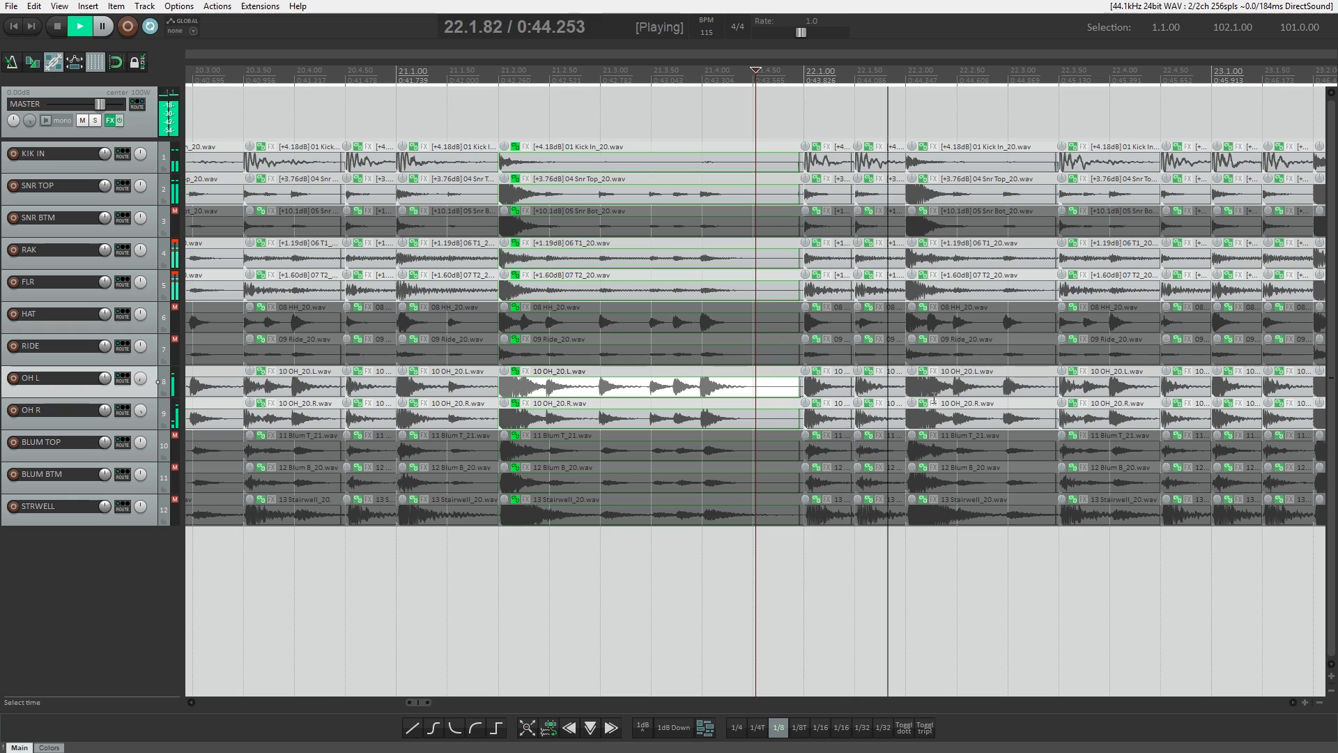
{"action": "scroll", "coordinate": [933, 398], "scroll_direction": "down", "scroll_amount": 3}
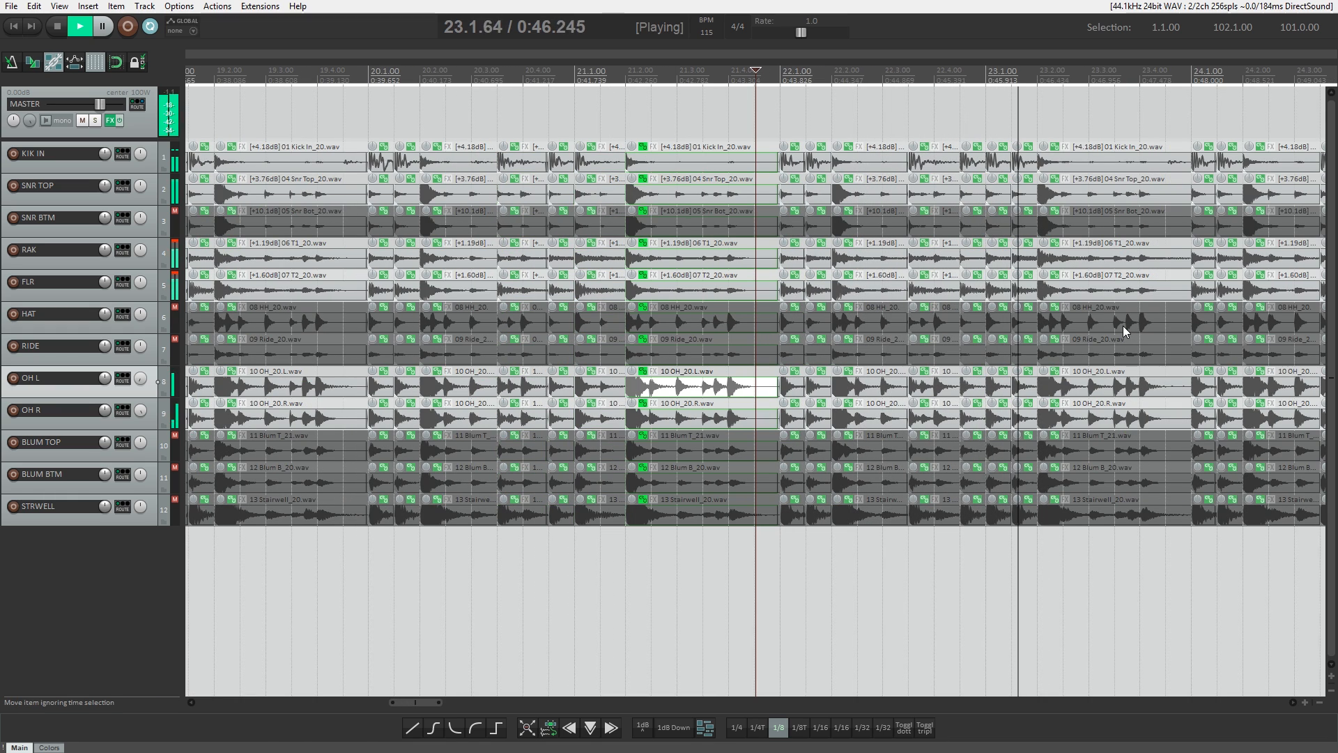
{"action": "left_click", "coordinate": [886, 238]}
{"action": "scroll", "coordinate": [915, 239], "scroll_direction": "up", "scroll_amount": 4}
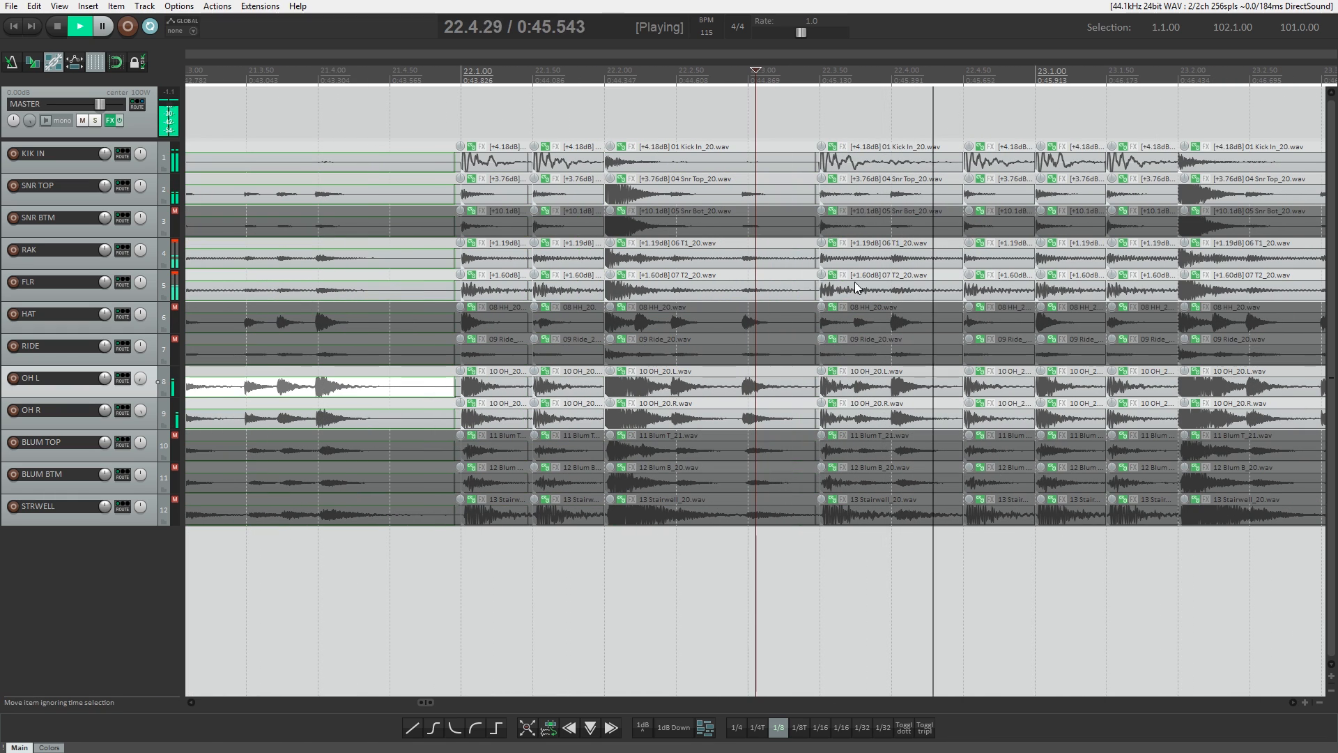
{"action": "left_click", "coordinate": [953, 292]}
{"action": "scroll", "coordinate": [806, 337], "scroll_direction": "up", "scroll_amount": 6}
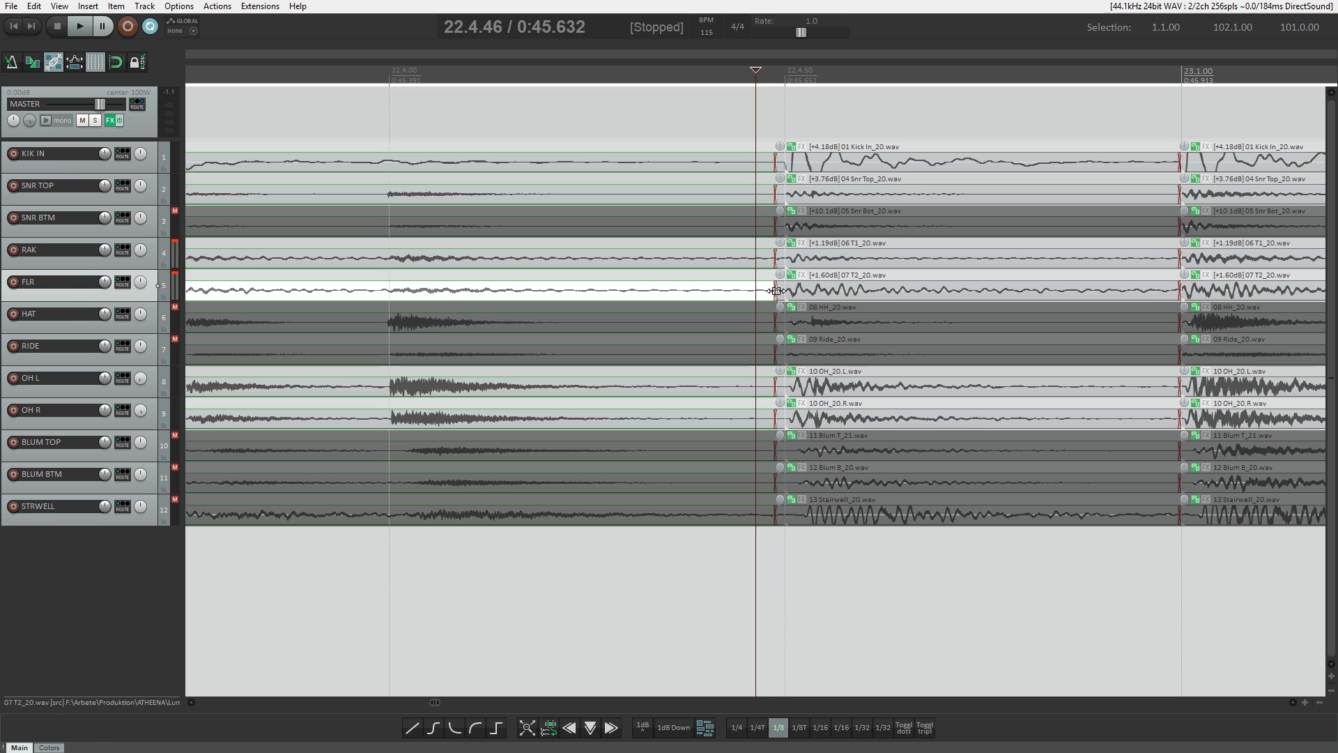
Resume playback into bar 24 and replay the transition from just before bar 24
{"action": "key", "text": "space"}
{"action": "scroll", "coordinate": [833, 345], "scroll_direction": "down", "scroll_amount": 8}
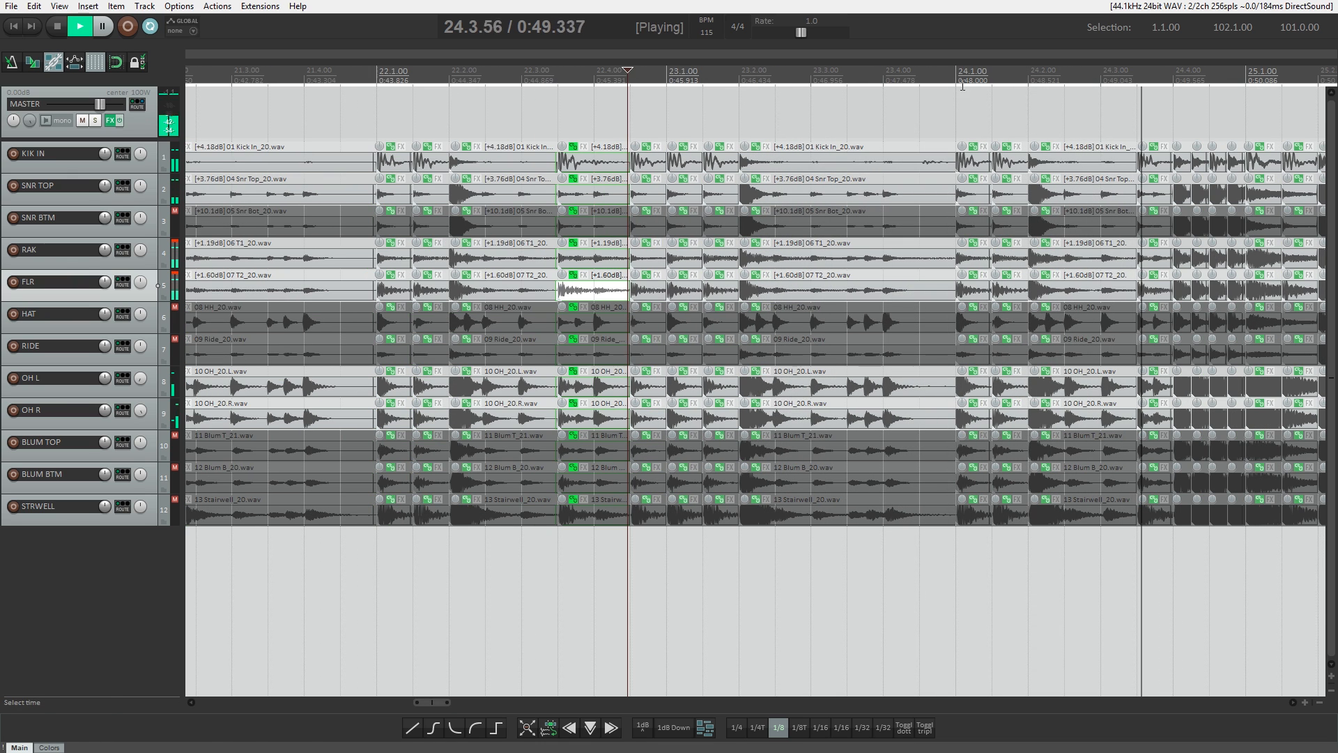
{"action": "left_click", "coordinate": [941, 194]}
{"action": "key", "text": "space"}
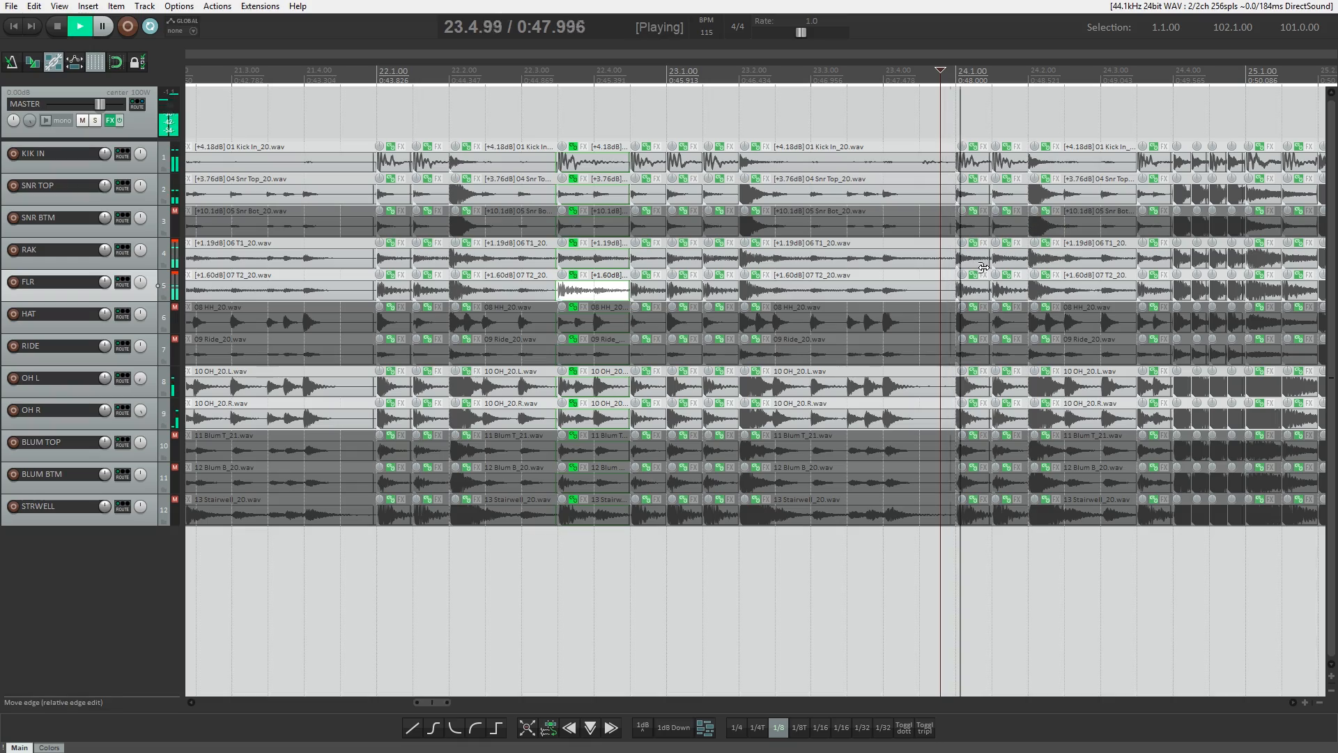
{"action": "scroll", "coordinate": [984, 267], "scroll_direction": "down", "scroll_amount": 4}
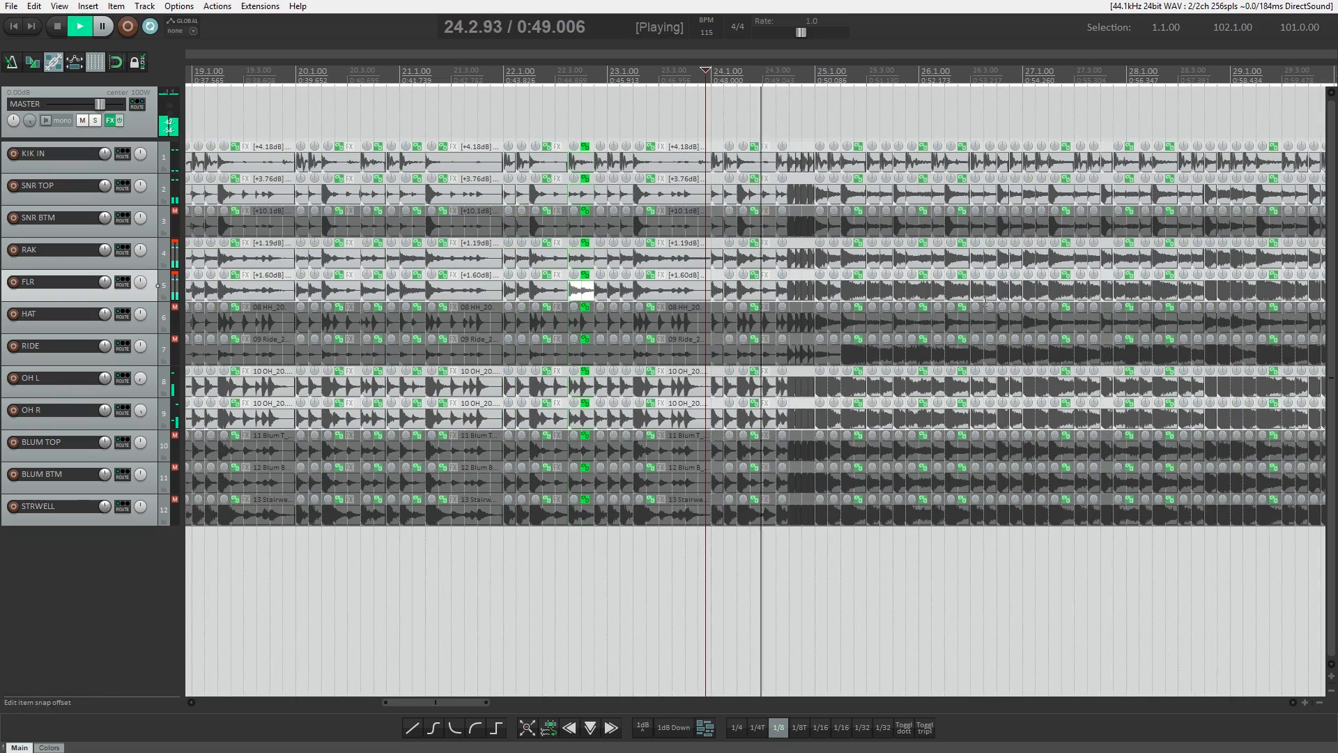
Examine the short fill slices at the end of bar 24 while playback runs into bar 25
{"action": "left_click", "coordinate": [861, 317]}
{"action": "scroll", "coordinate": [906, 307], "scroll_direction": "up", "scroll_amount": 3}
{"action": "left_click", "coordinate": [559, 122]}
{"action": "scroll", "coordinate": [502, 174], "scroll_direction": "up", "scroll_amount": 4}
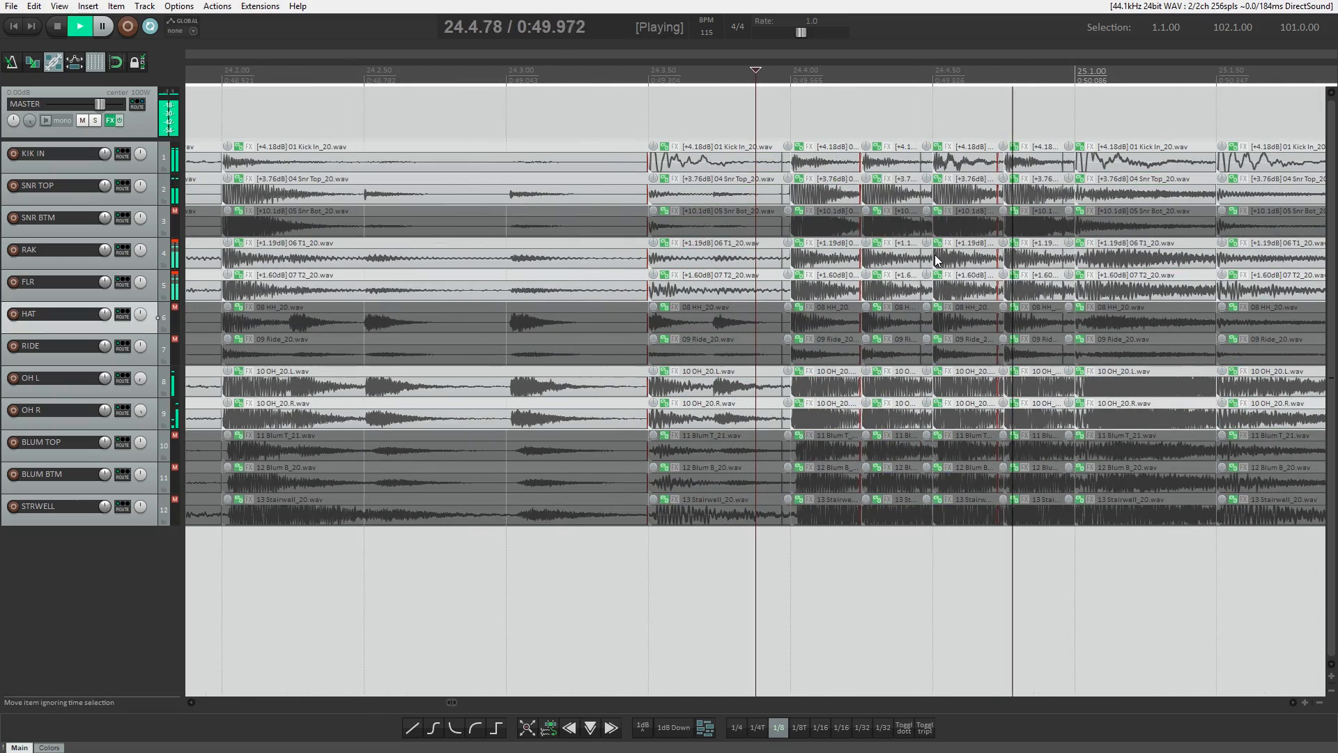
{"action": "scroll", "coordinate": [986, 275], "scroll_direction": "down", "scroll_amount": 10}
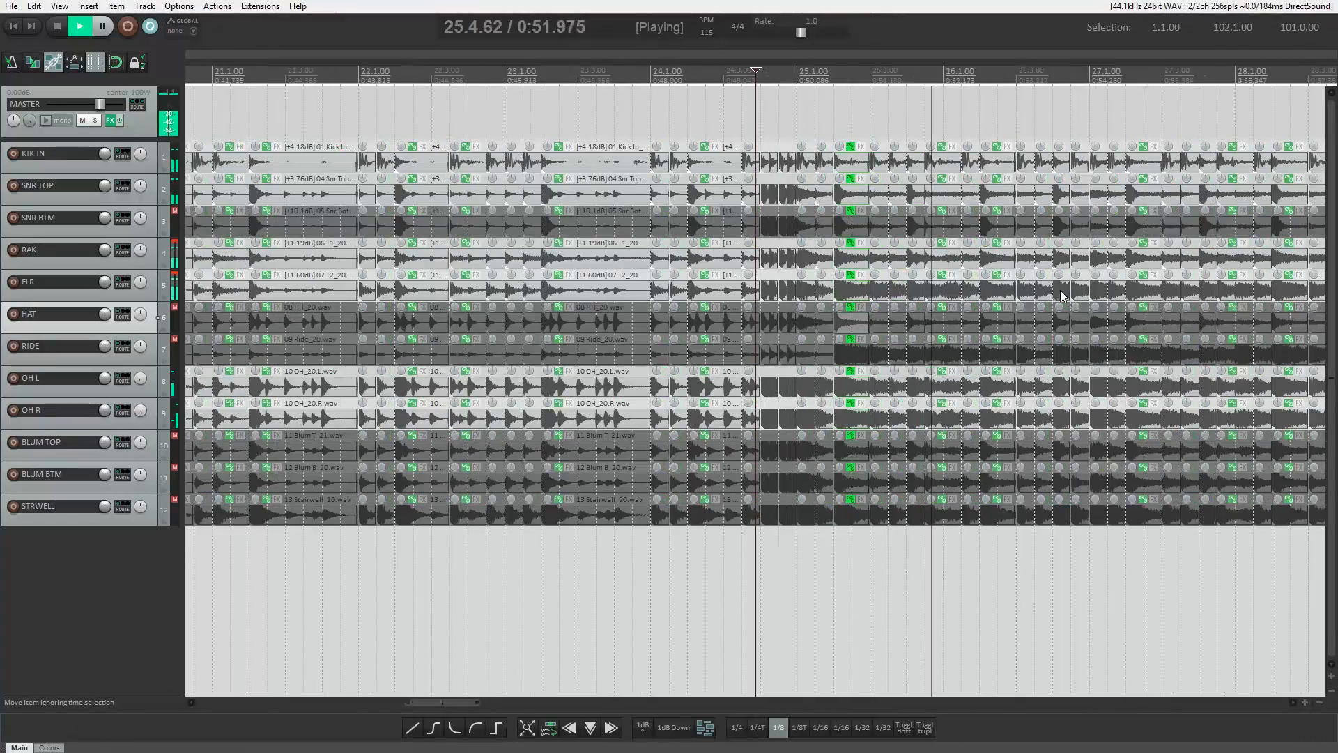
Stop playback, move the crossfade before beat 3 of bar 26 slightly earlier on all drum tracks, and resume playback from bar 26
{"action": "left_click", "coordinate": [1013, 290]}
{"action": "scroll", "coordinate": [1013, 290], "scroll_direction": "up", "scroll_amount": 4}
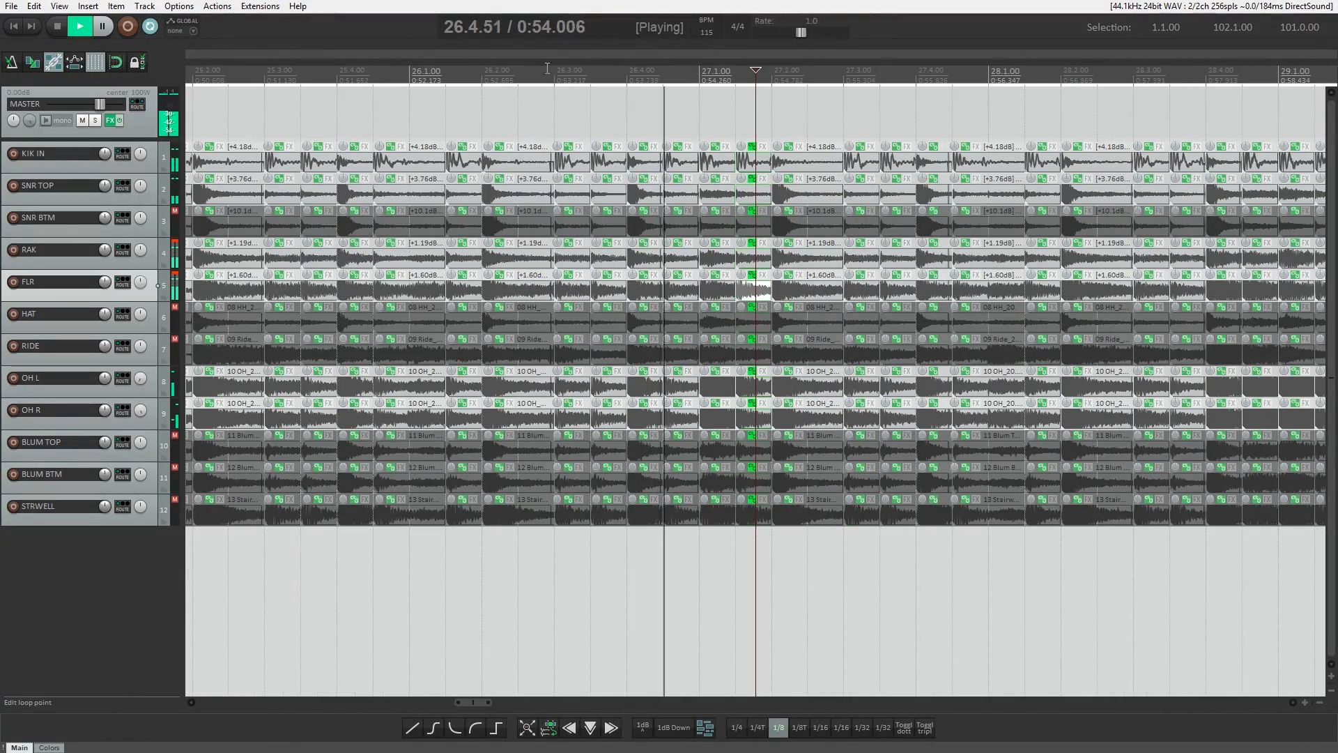
{"action": "left_click", "coordinate": [498, 120]}
{"action": "scroll", "coordinate": [764, 206], "scroll_direction": "up", "scroll_amount": 3}
{"action": "key", "text": "space"}
{"action": "scroll", "coordinate": [851, 263], "scroll_direction": "up", "scroll_amount": 2}
{"action": "key", "text": "space"}
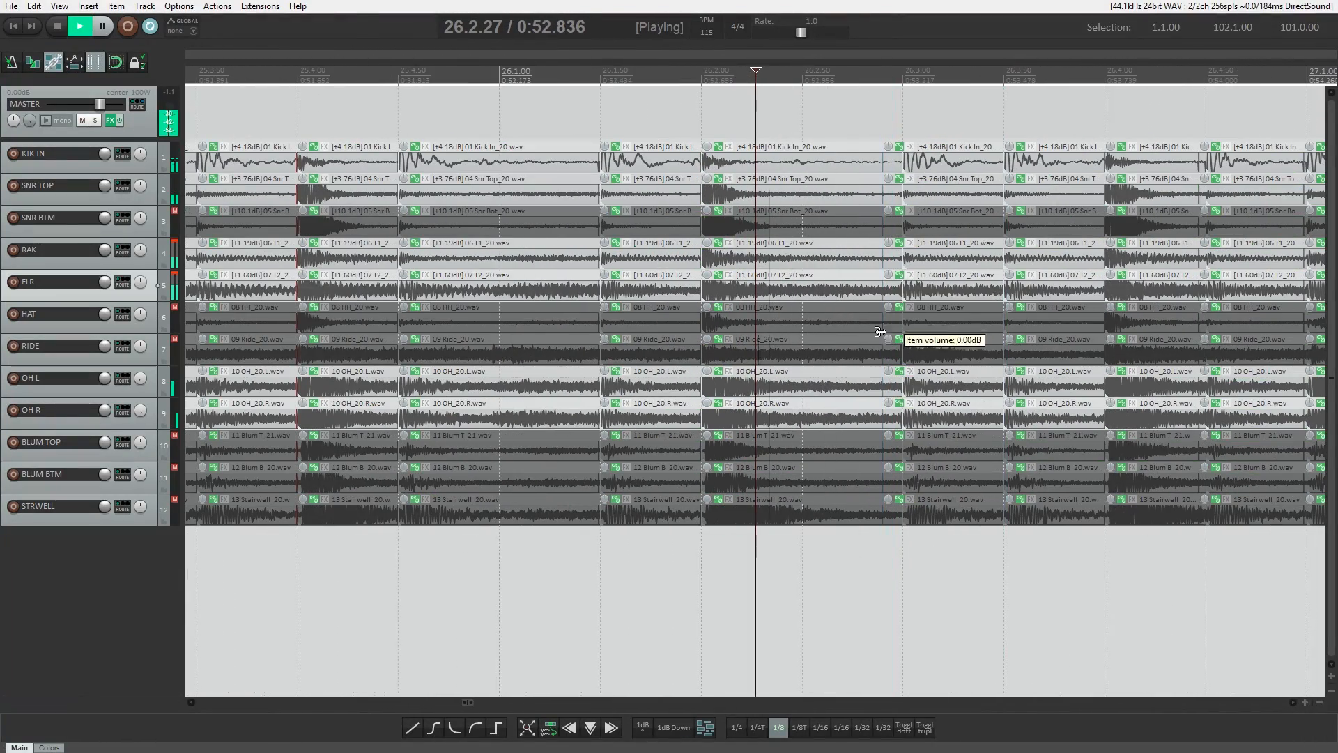
Audition from beat 4 of bar 26, move the crossfade before beat 3 of bar 27 slightly earlier on all drum tracks, and resume playback
{"action": "scroll", "coordinate": [885, 331], "scroll_direction": "down", "scroll_amount": 3}
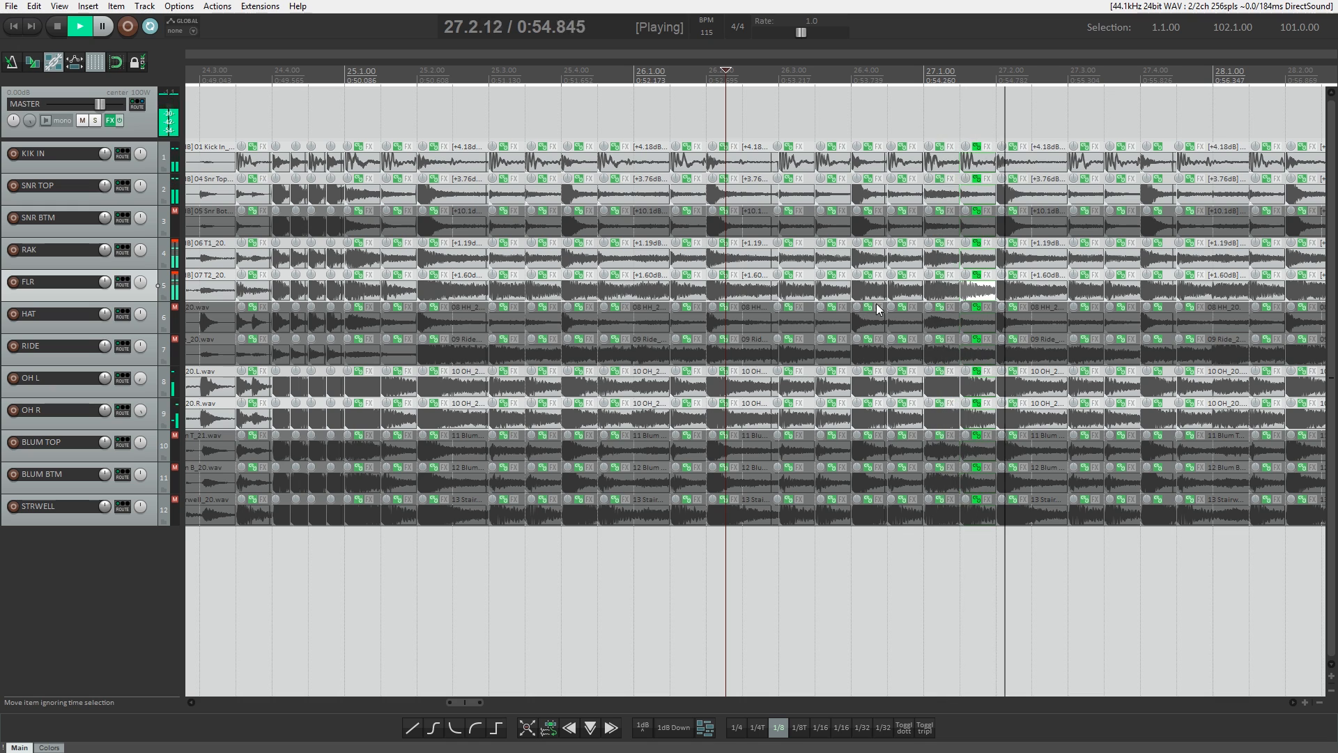
{"action": "left_click", "coordinate": [972, 294]}
{"action": "scroll", "coordinate": [635, 316], "scroll_direction": "up", "scroll_amount": 3}
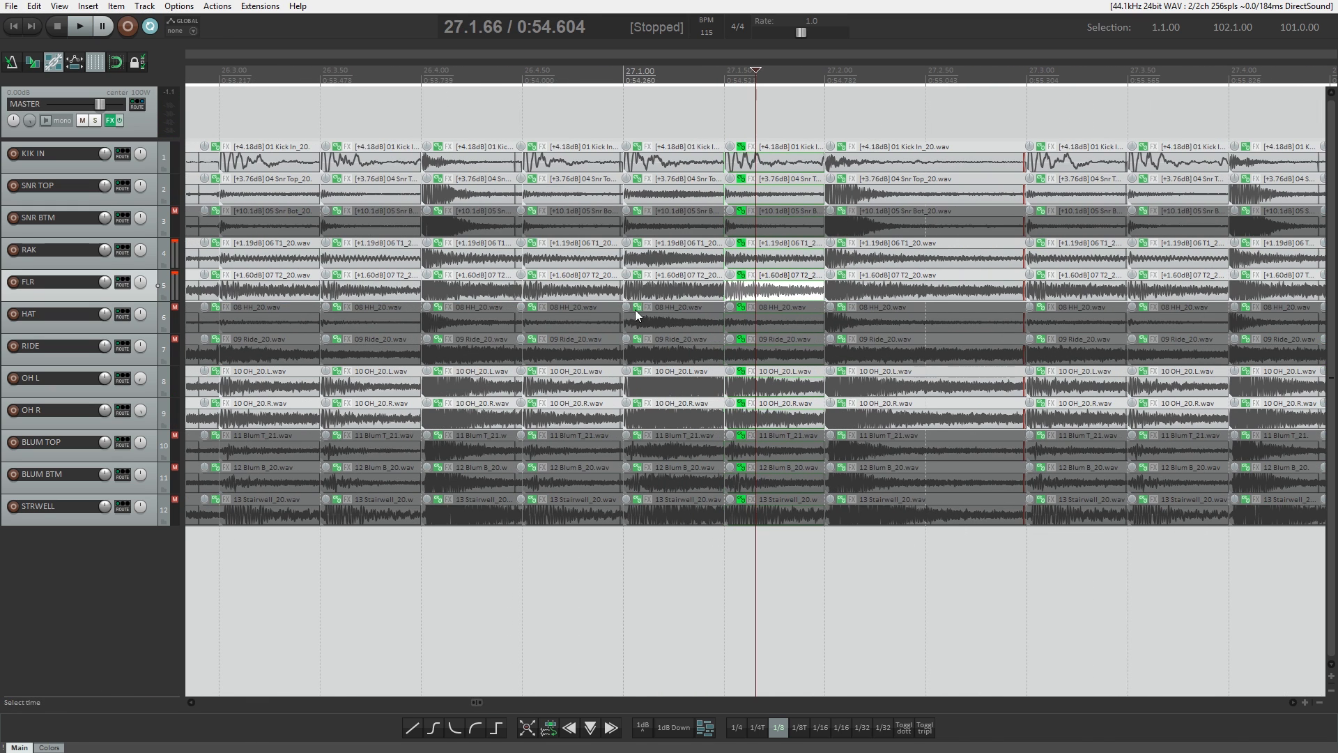
{"action": "left_click", "coordinate": [430, 291]}
{"action": "key", "text": "space"}
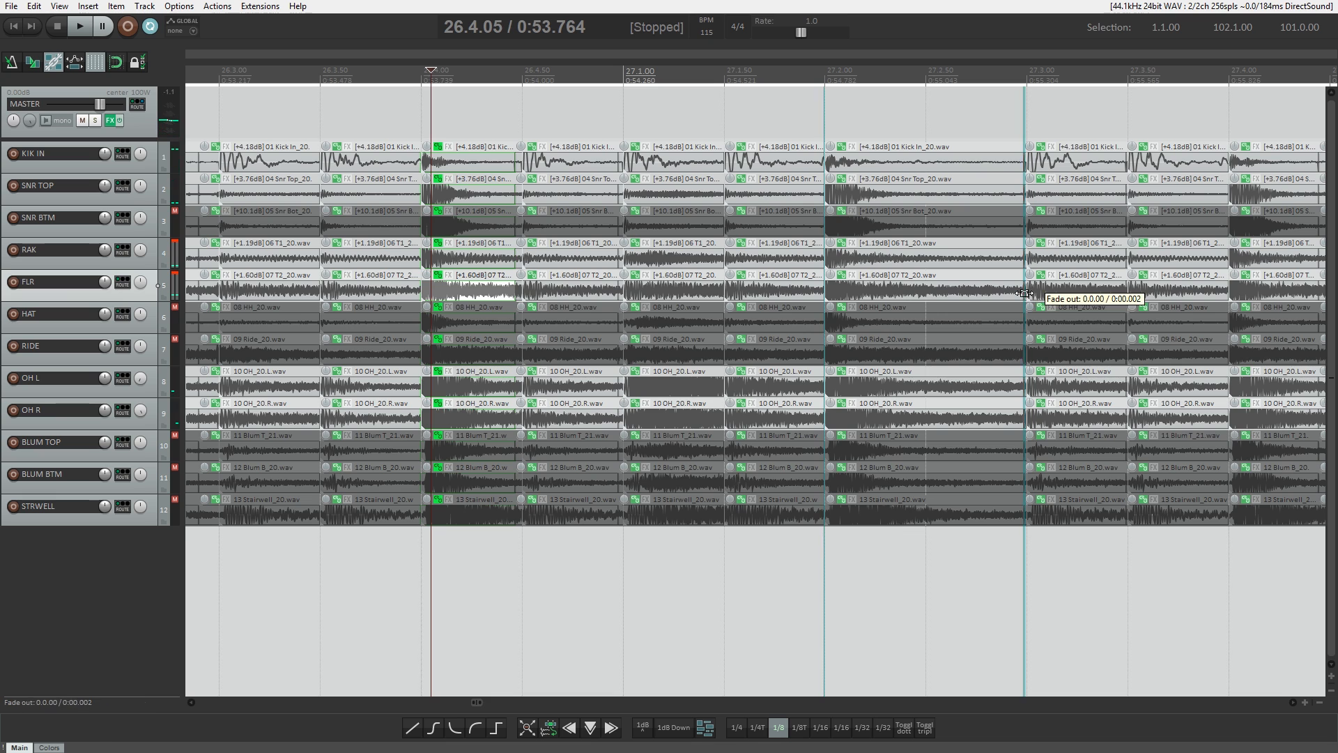
{"action": "key", "text": "space"}
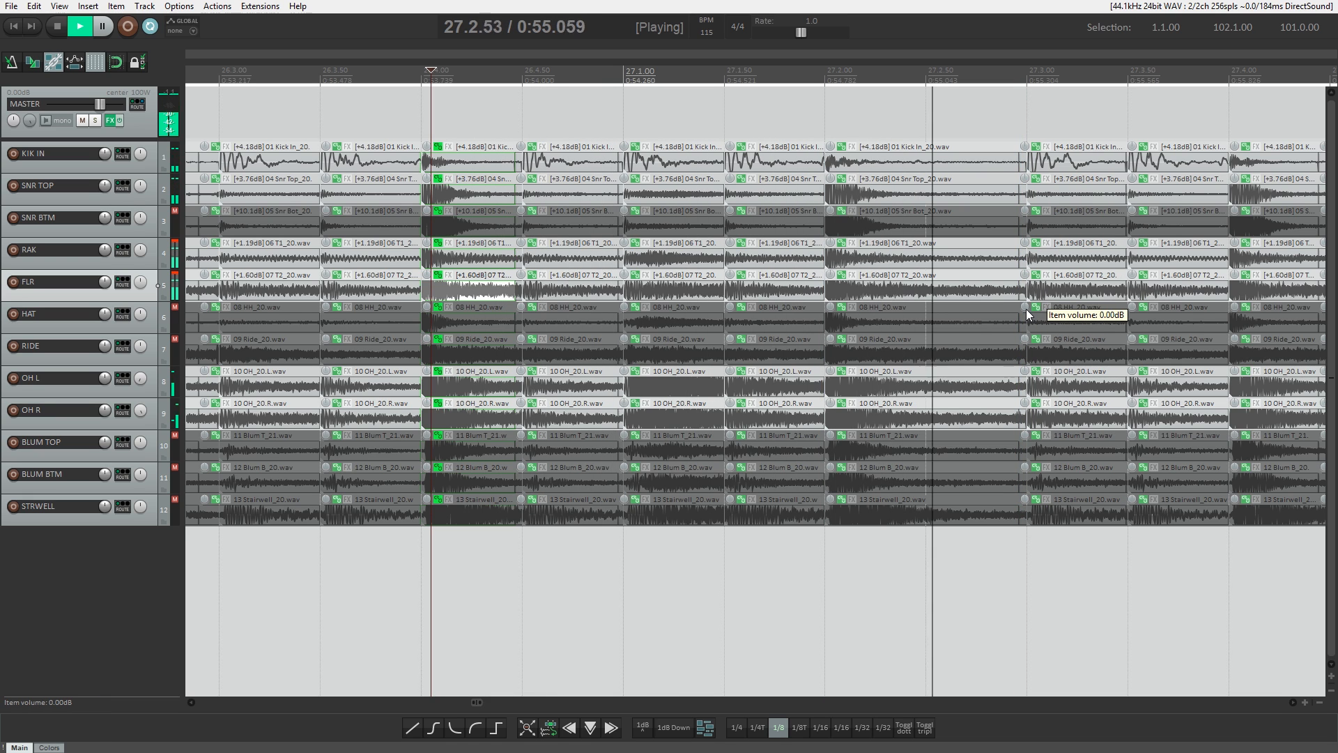
Listen into bar 29, stop, and move the crossfade before beat 3 of bar 29 slightly earlier on all drum tracks
{"action": "scroll", "coordinate": [1027, 315], "scroll_direction": "down", "scroll_amount": 3}
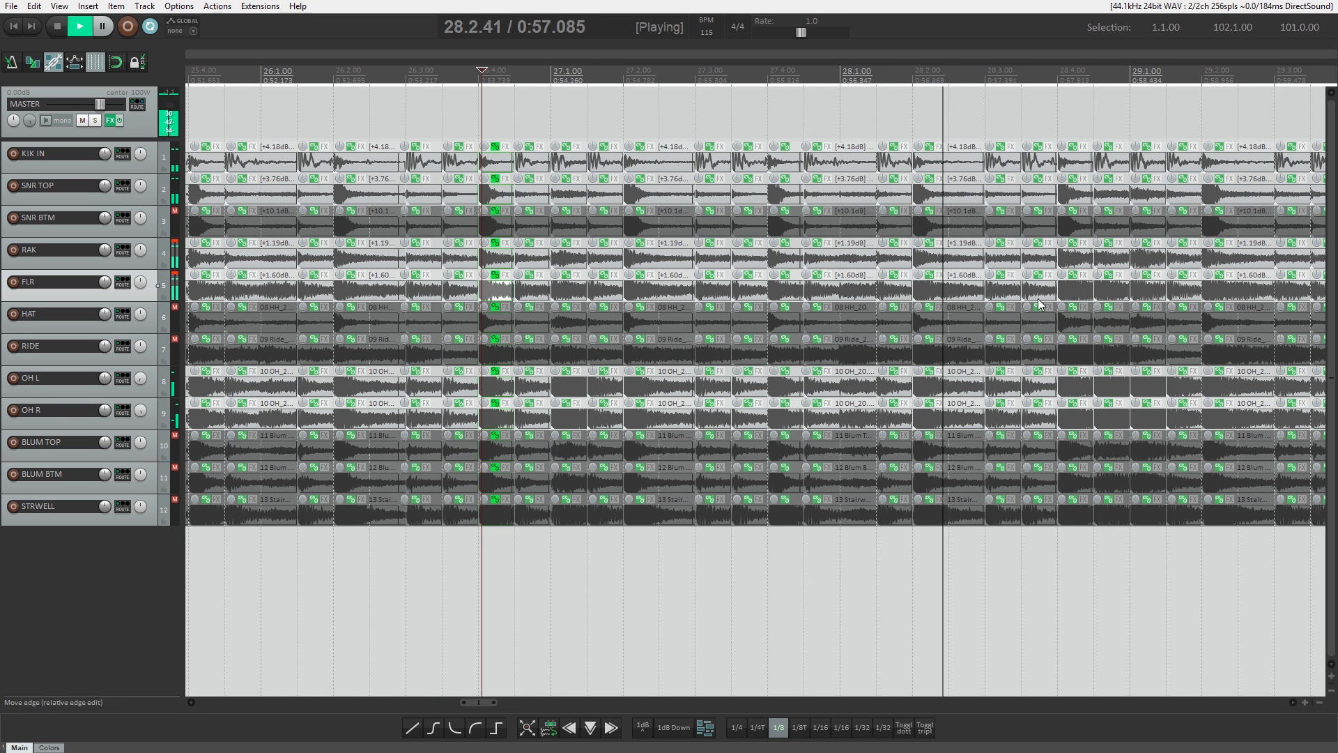
{"action": "scroll", "coordinate": [1115, 296], "scroll_direction": "up", "scroll_amount": 3}
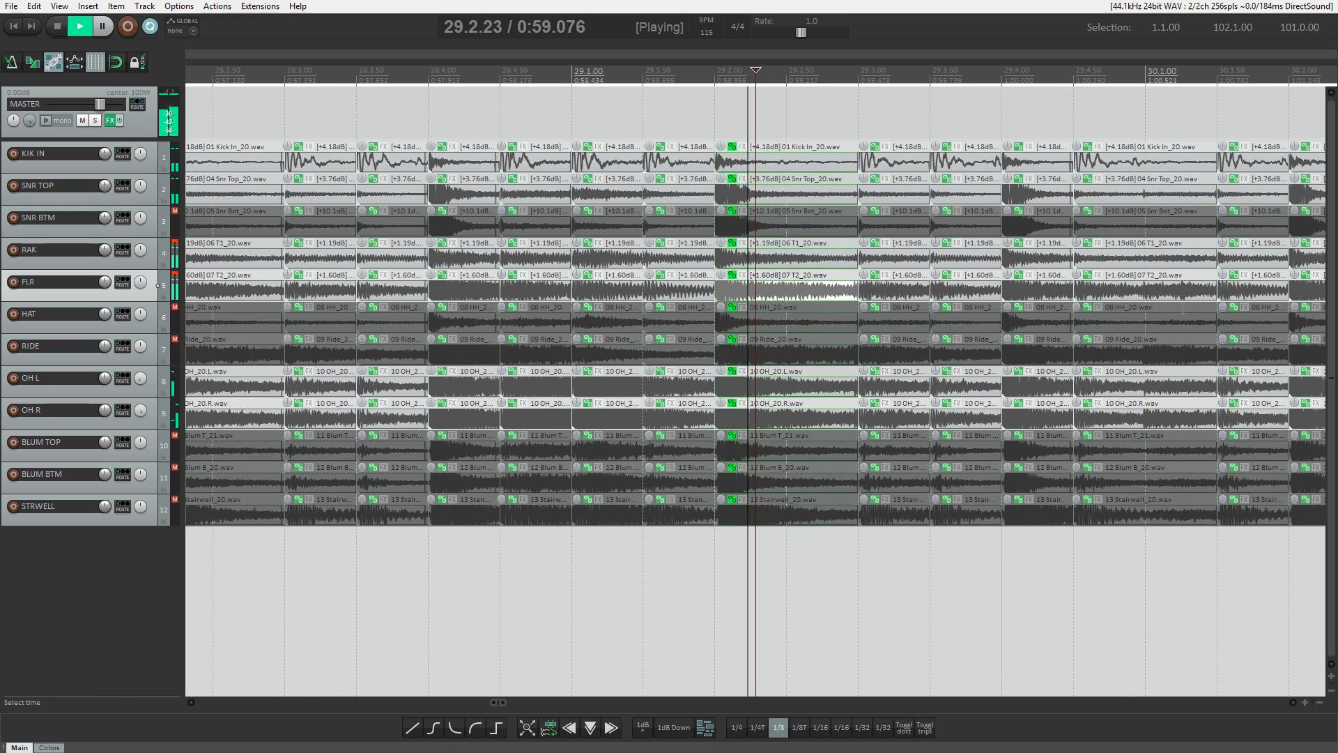
{"action": "key", "text": "space"}
{"action": "left_click_drag", "start_coordinate": [860, 289], "coordinate": [848, 294]}
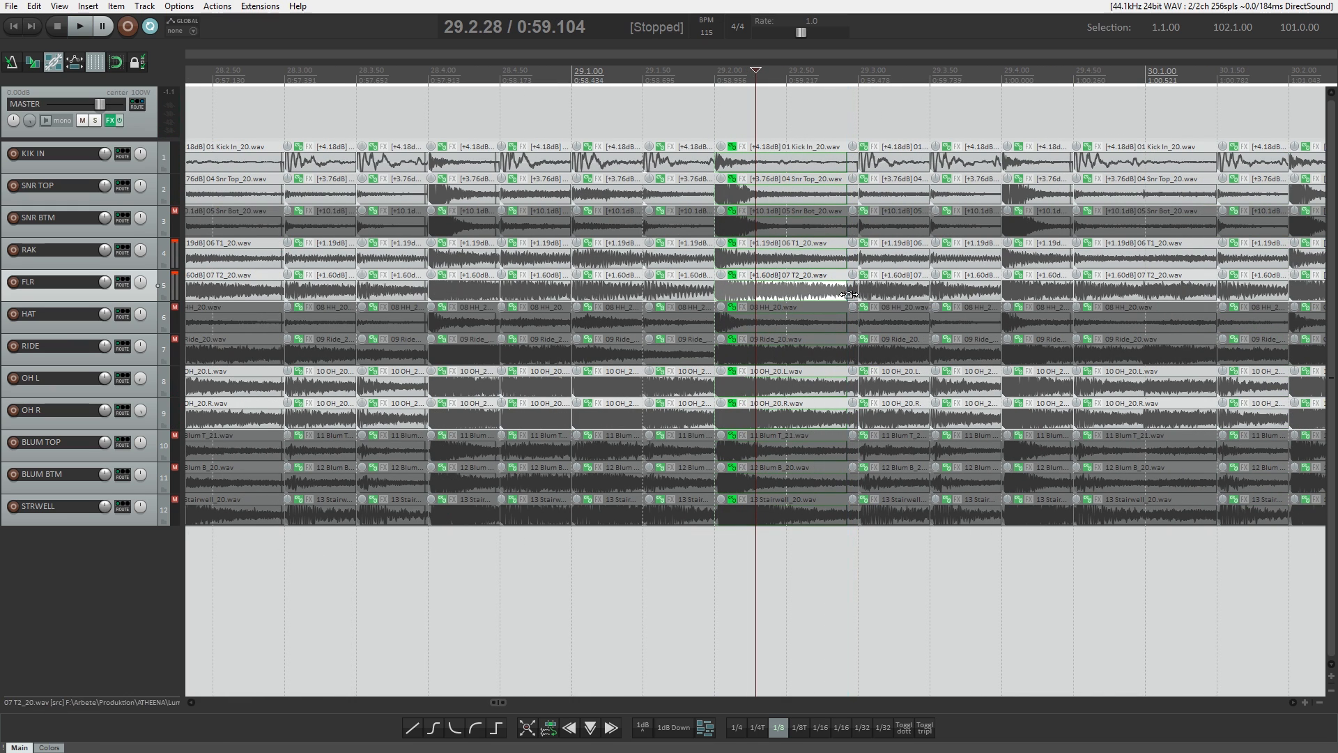
Play back into bar 31, stop, and move the crossfade before beat 4 of bar 30 earlier on all drum tracks
{"action": "scroll", "coordinate": [896, 325], "scroll_direction": "down", "scroll_amount": 3}
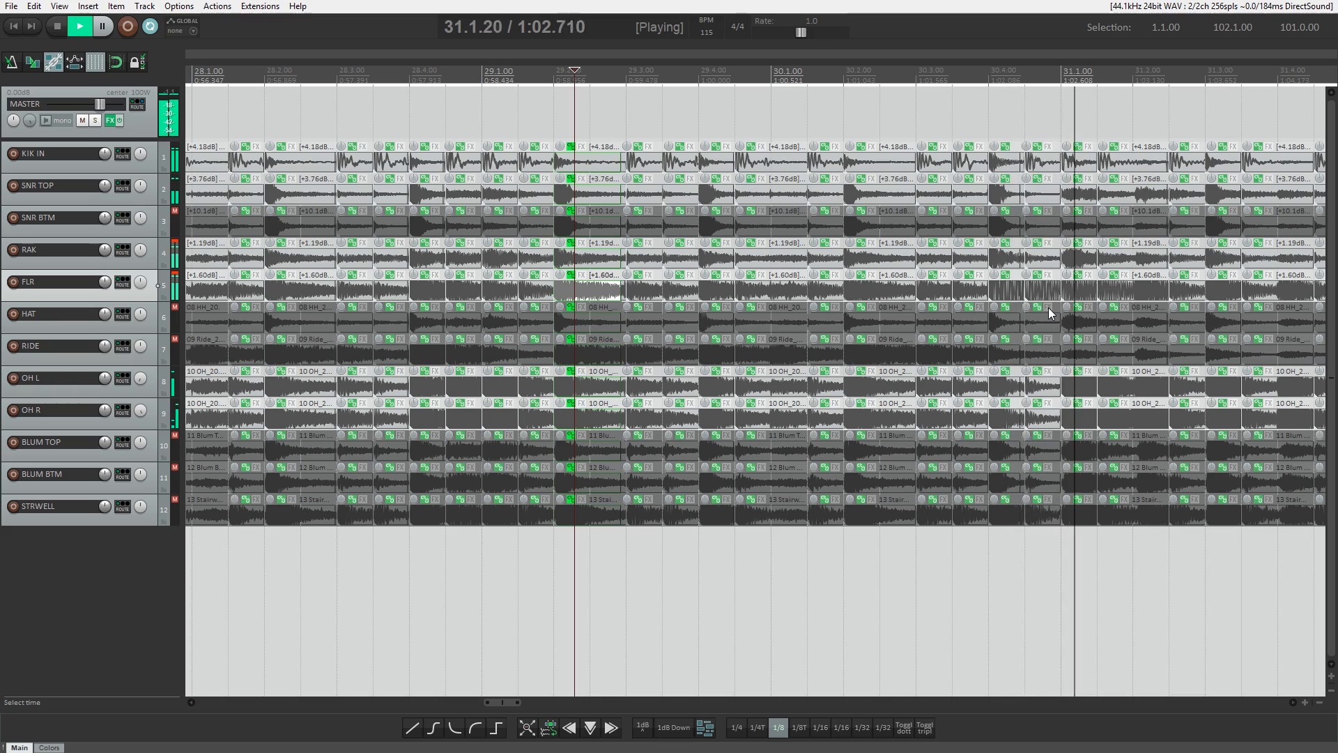
{"action": "key", "text": "space"}
{"action": "left_click", "coordinate": [993, 227]}
{"action": "scroll", "coordinate": [993, 227], "scroll_direction": "up", "scroll_amount": 8}
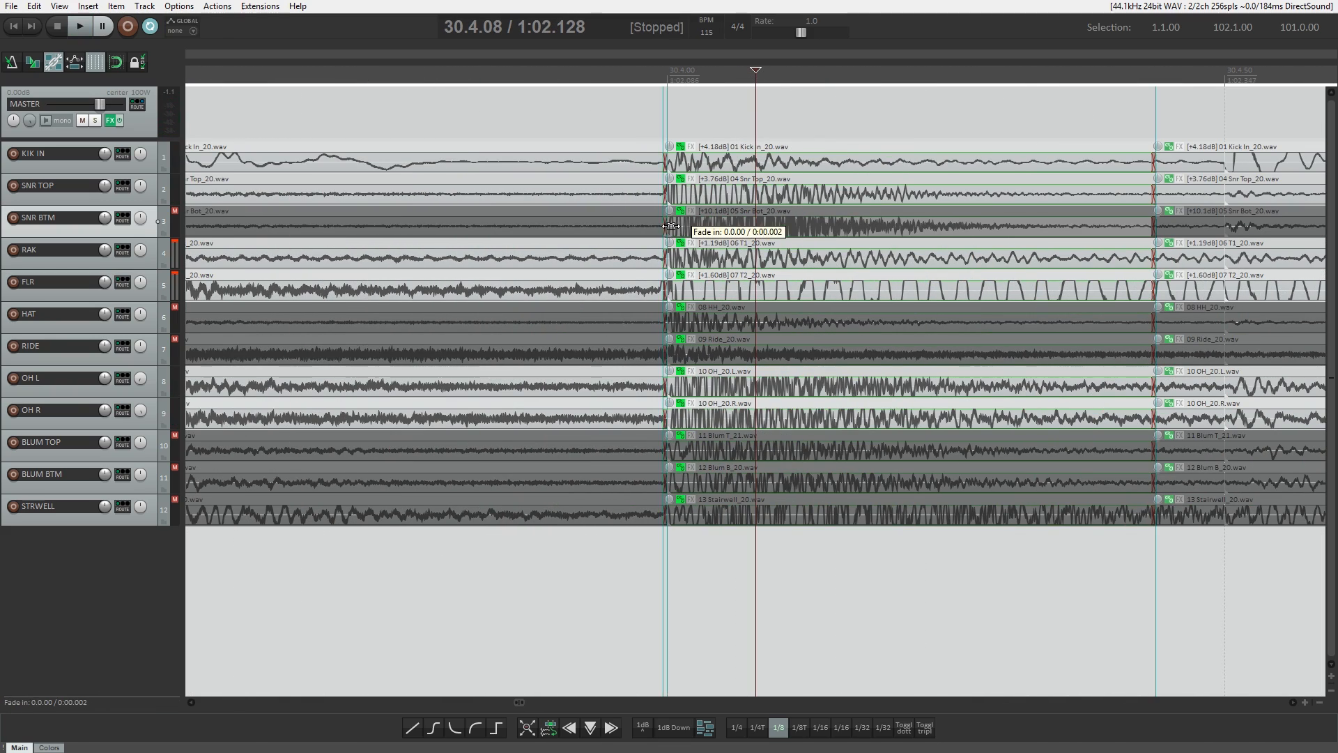
{"action": "scroll", "coordinate": [651, 231], "scroll_direction": "down", "scroll_amount": 3}
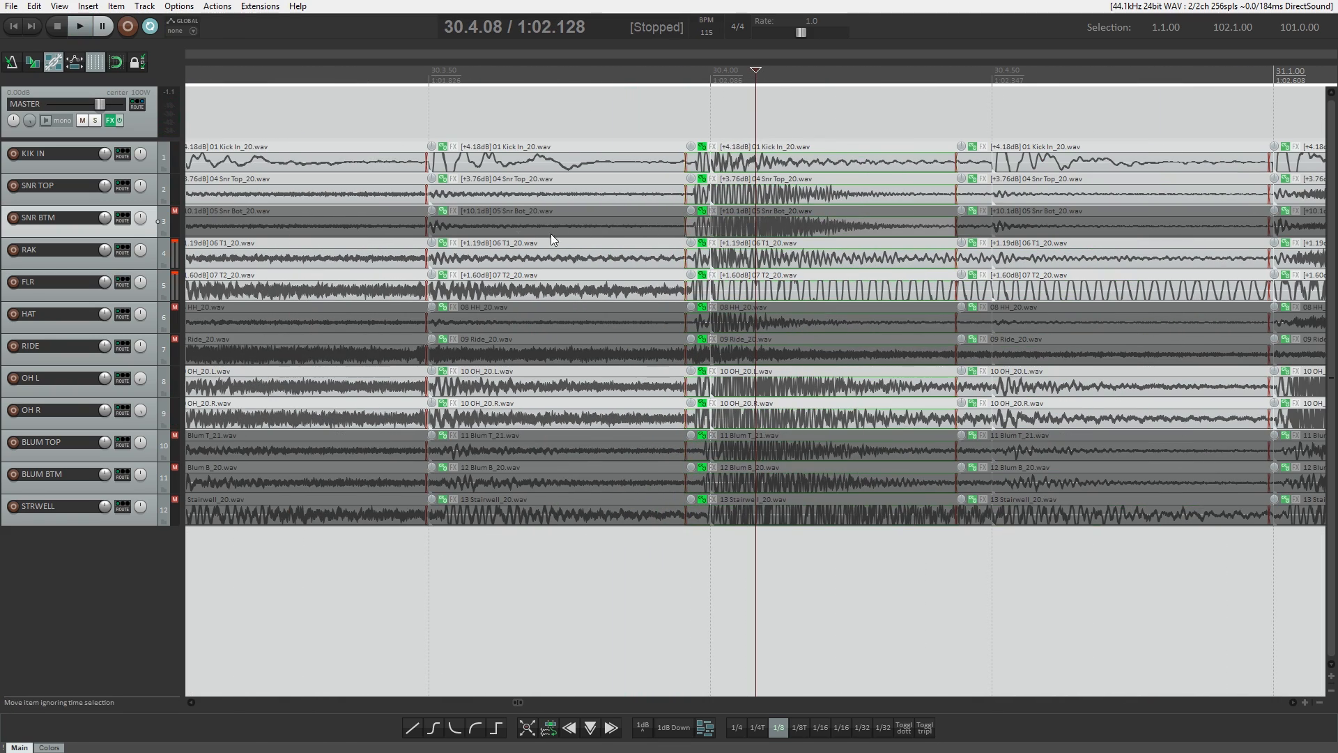
Play back from the second half of beat 3 in bar 30 to check the moved crossfade
{"action": "left_click", "coordinate": [509, 242]}
{"action": "key", "text": "space"}
{"action": "scroll", "coordinate": [690, 283], "scroll_direction": "down", "scroll_amount": 3}
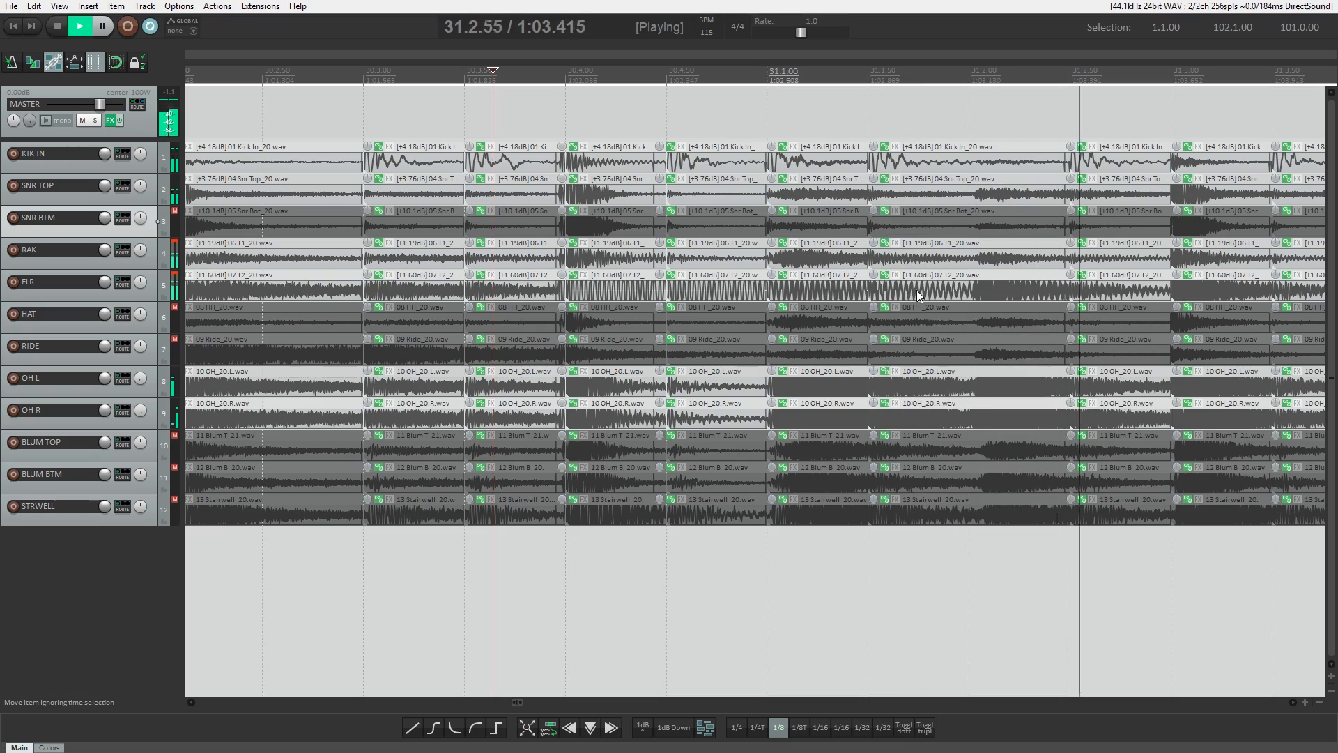
Keep listening from bar 31 into bar 36 and examine the crossfades around the bar 32 fill and the following slices
{"action": "scroll", "coordinate": [933, 296], "scroll_direction": "down", "scroll_amount": 2}
{"action": "left_click", "coordinate": [1120, 300]}
{"action": "scroll", "coordinate": [1120, 300], "scroll_direction": "up", "scroll_amount": 3}
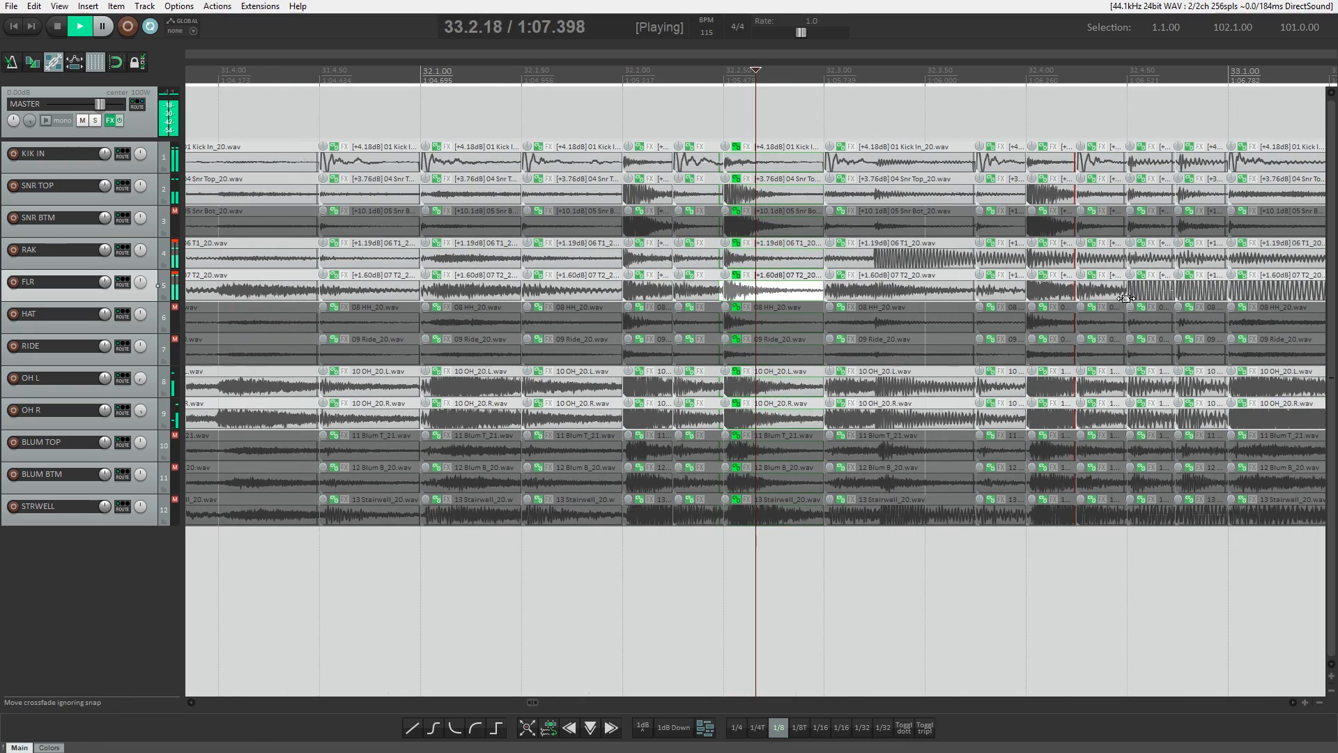
{"action": "scroll", "coordinate": [1125, 298], "scroll_direction": "down", "scroll_amount": 4}
{"action": "scroll", "coordinate": [1125, 299], "scroll_direction": "down", "scroll_amount": 2}
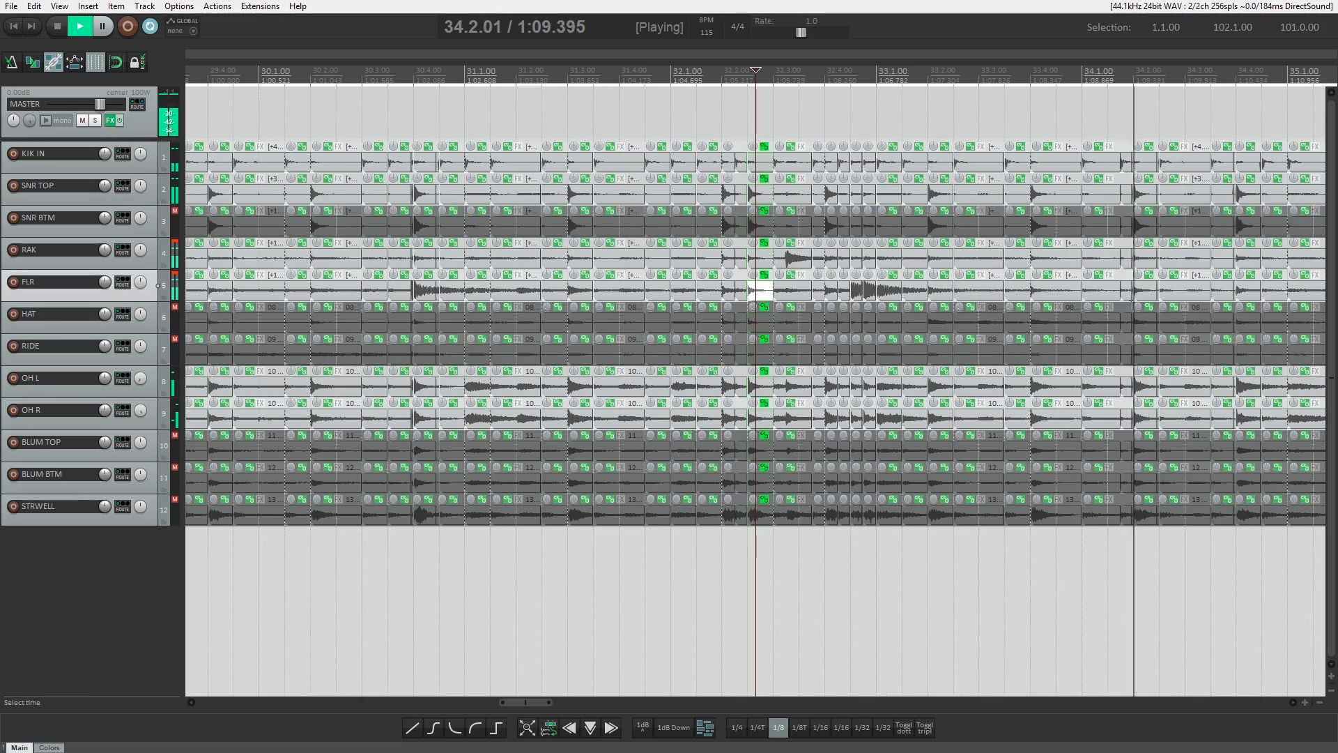
{"action": "scroll", "coordinate": [955, 342], "scroll_direction": "up", "scroll_amount": 4}
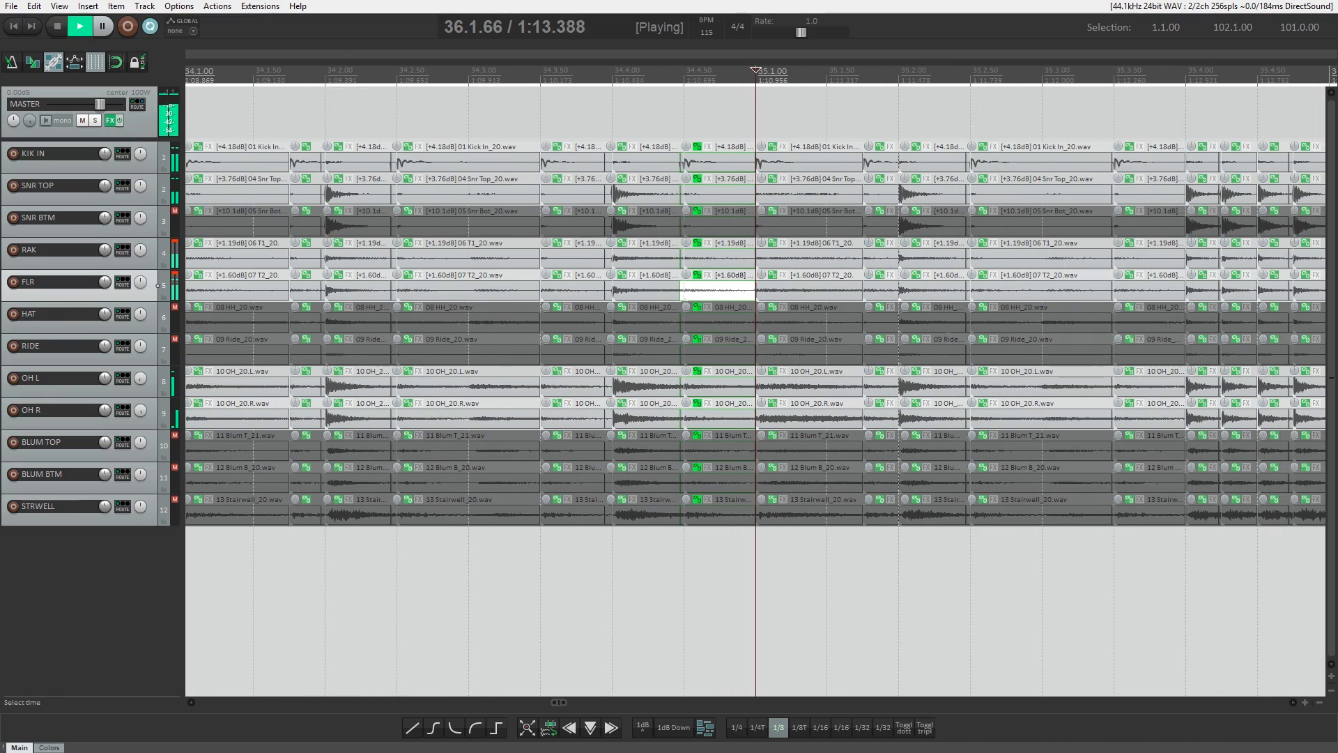
Stop playback, examine the slices around beat 2 of bar 36, and replay the drums from beat 4 of bar 35
{"action": "scroll", "coordinate": [949, 337], "scroll_direction": "down", "scroll_amount": 5}
{"action": "key", "text": "space"}
{"action": "left_click", "coordinate": [887, 261]}
{"action": "scroll", "coordinate": [864, 276], "scroll_direction": "up", "scroll_amount": 5}
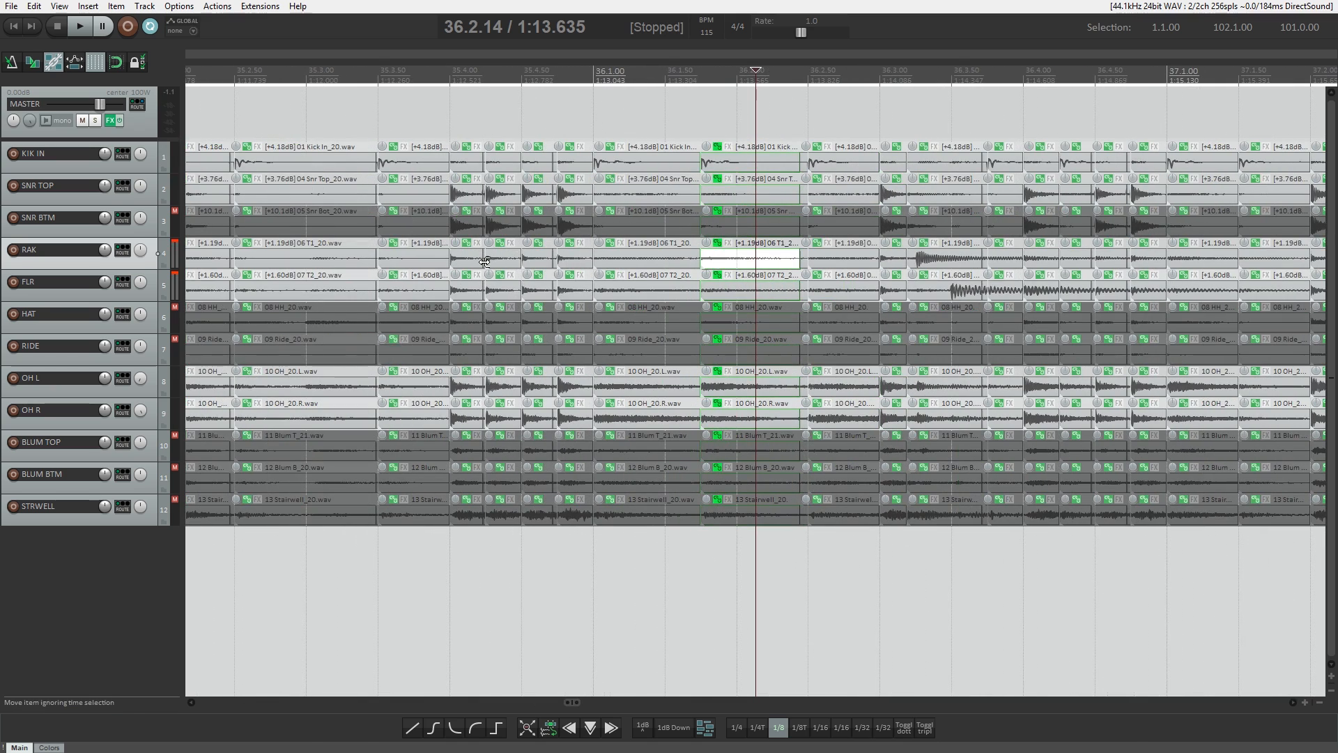
{"action": "left_click", "coordinate": [485, 261]}
{"action": "key", "text": "space"}
{"action": "key", "text": "space"}
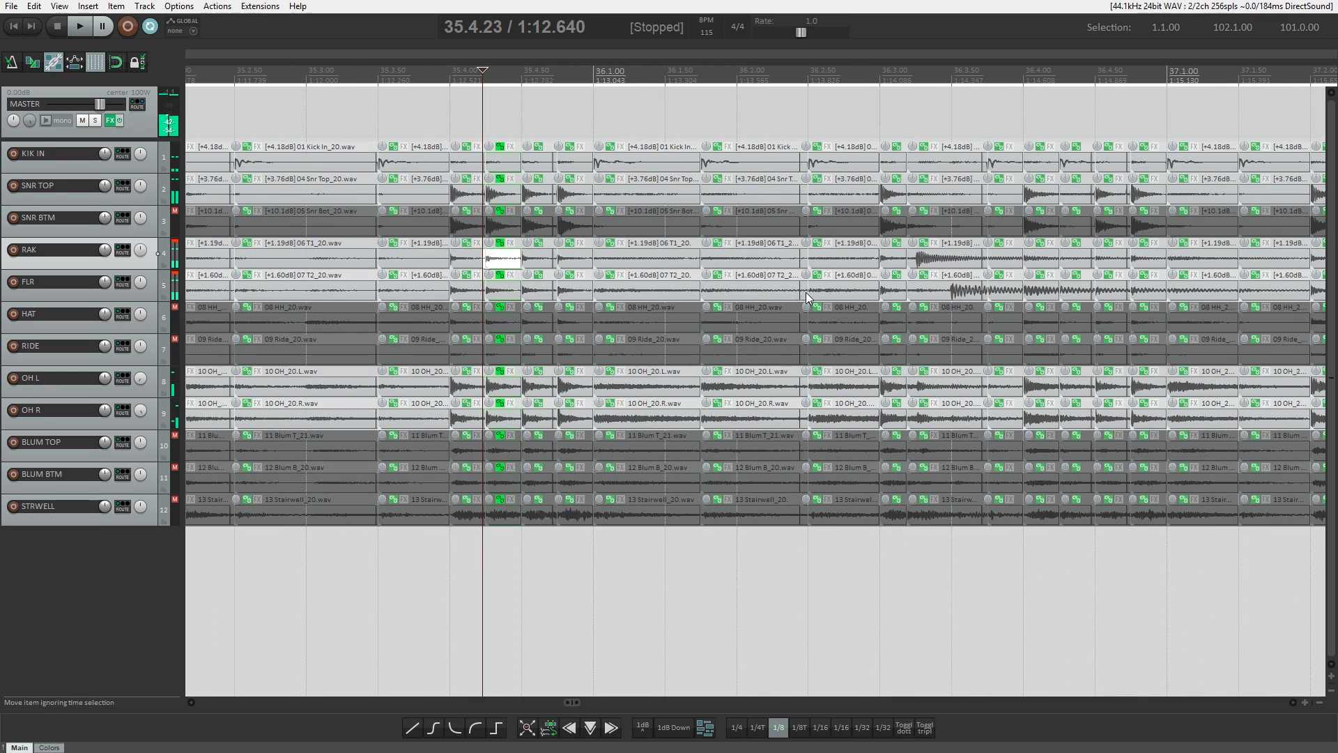
Inspect the crossfade before the second half of beat 2 in bar 36, and listen on into bar 53
{"action": "scroll", "coordinate": [805, 291], "scroll_direction": "up", "scroll_amount": 6}
{"action": "scroll", "coordinate": [667, 296], "scroll_direction": "down", "scroll_amount": 3}
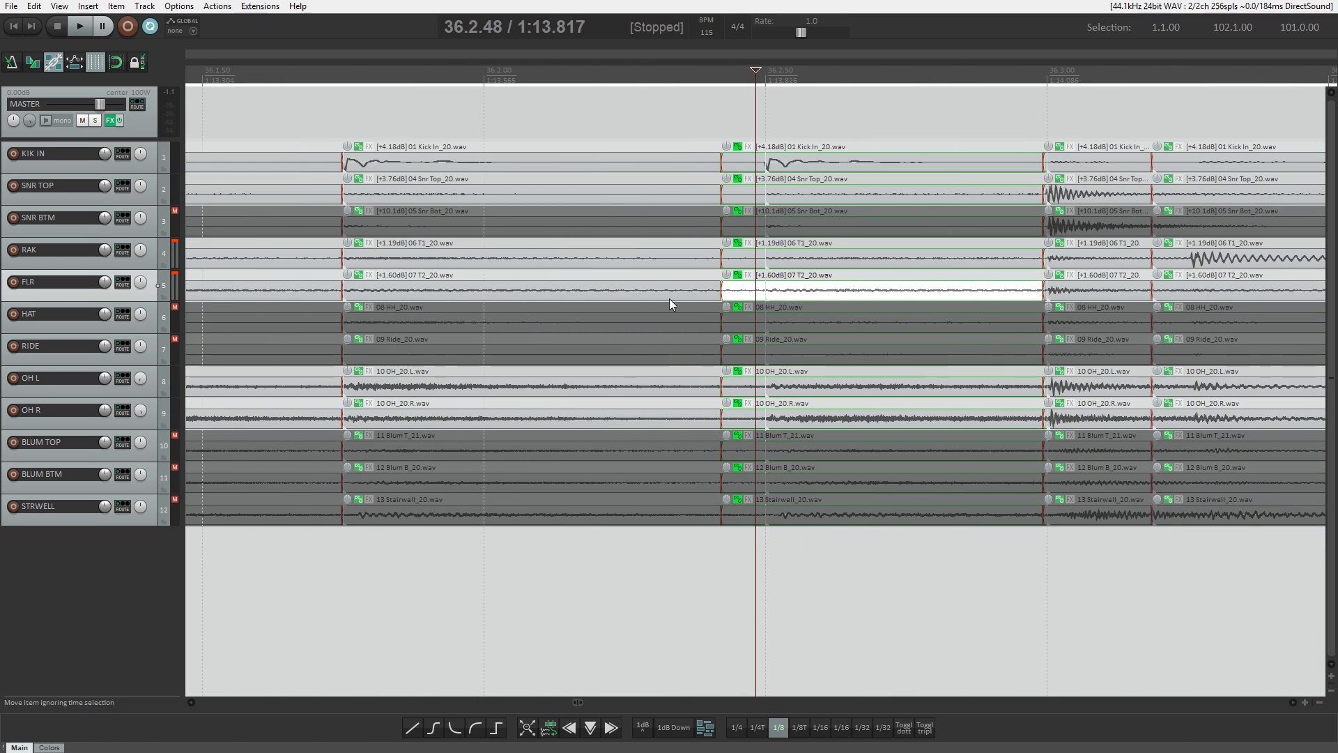
{"action": "key", "text": "space"}
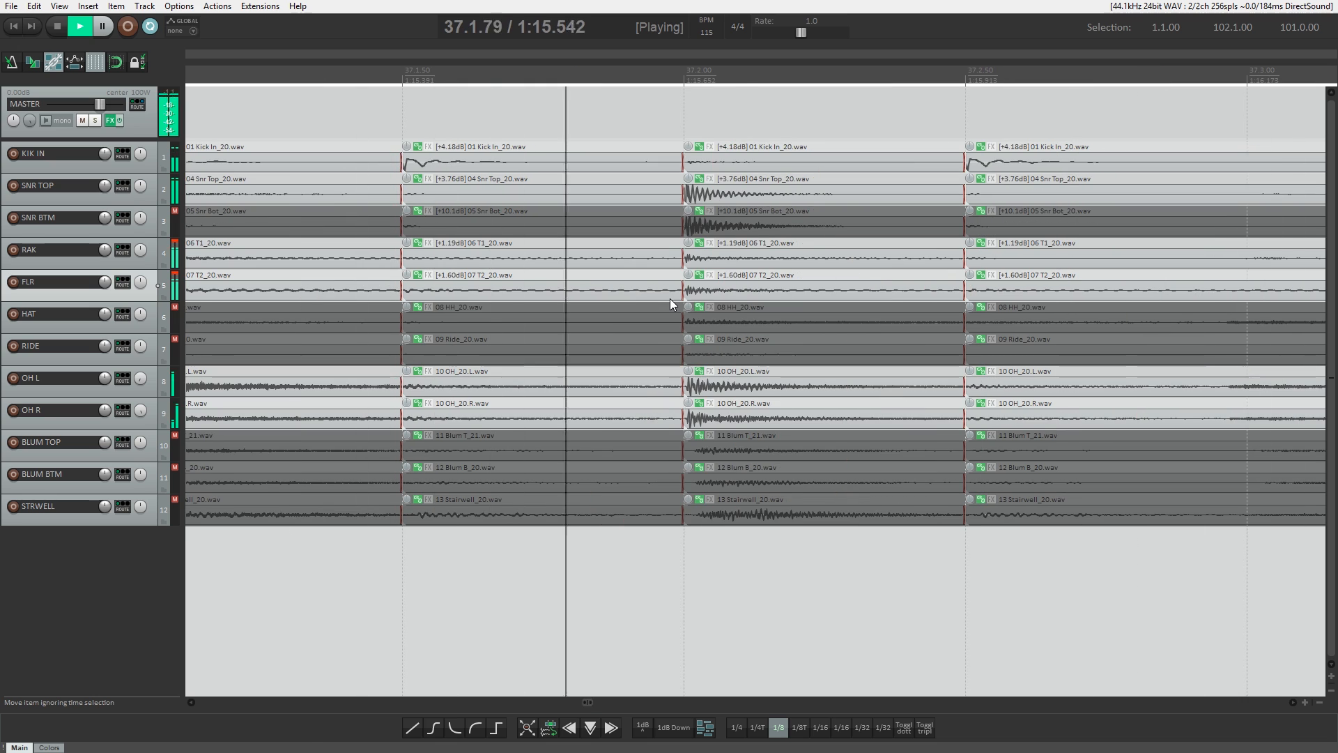
{"action": "scroll", "coordinate": [671, 299], "scroll_direction": "down", "scroll_amount": 2}
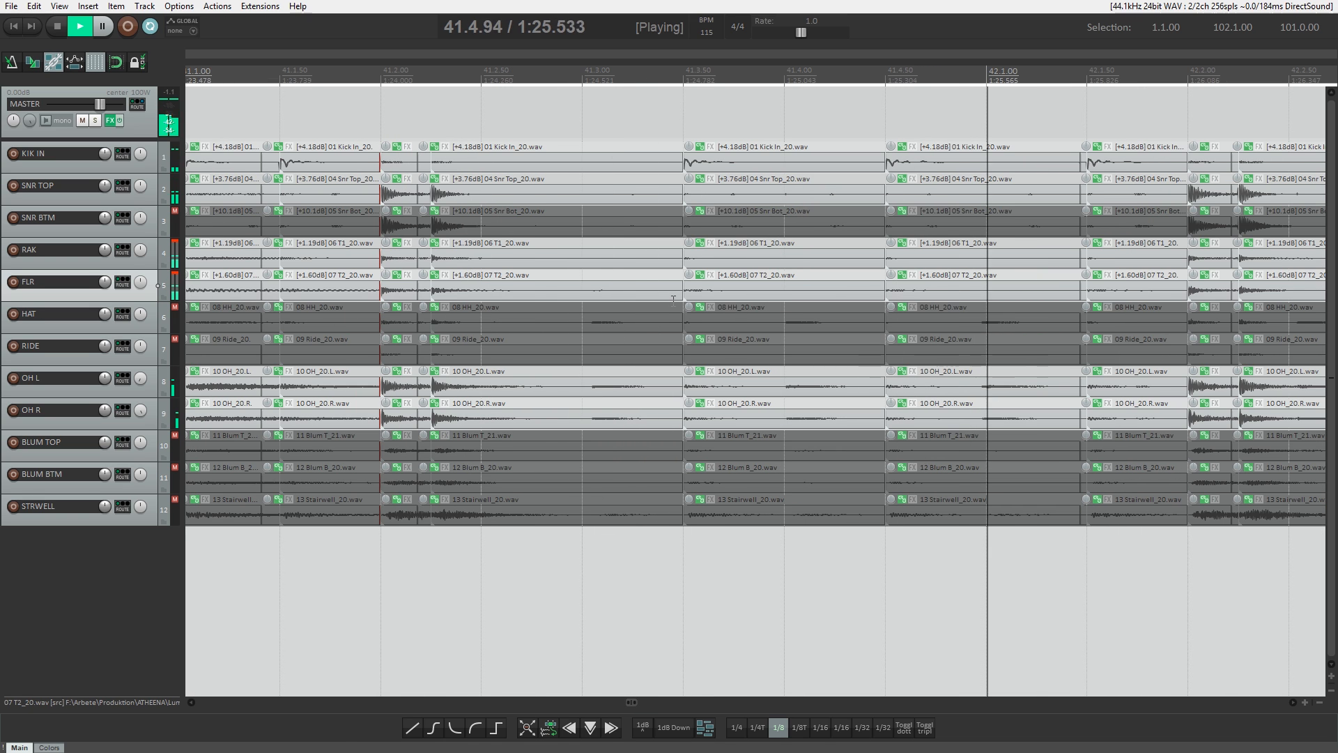
{"action": "scroll", "coordinate": [673, 300], "scroll_direction": "down", "scroll_amount": 2}
{"action": "scroll", "coordinate": [673, 300], "scroll_direction": "down", "scroll_amount": 2}
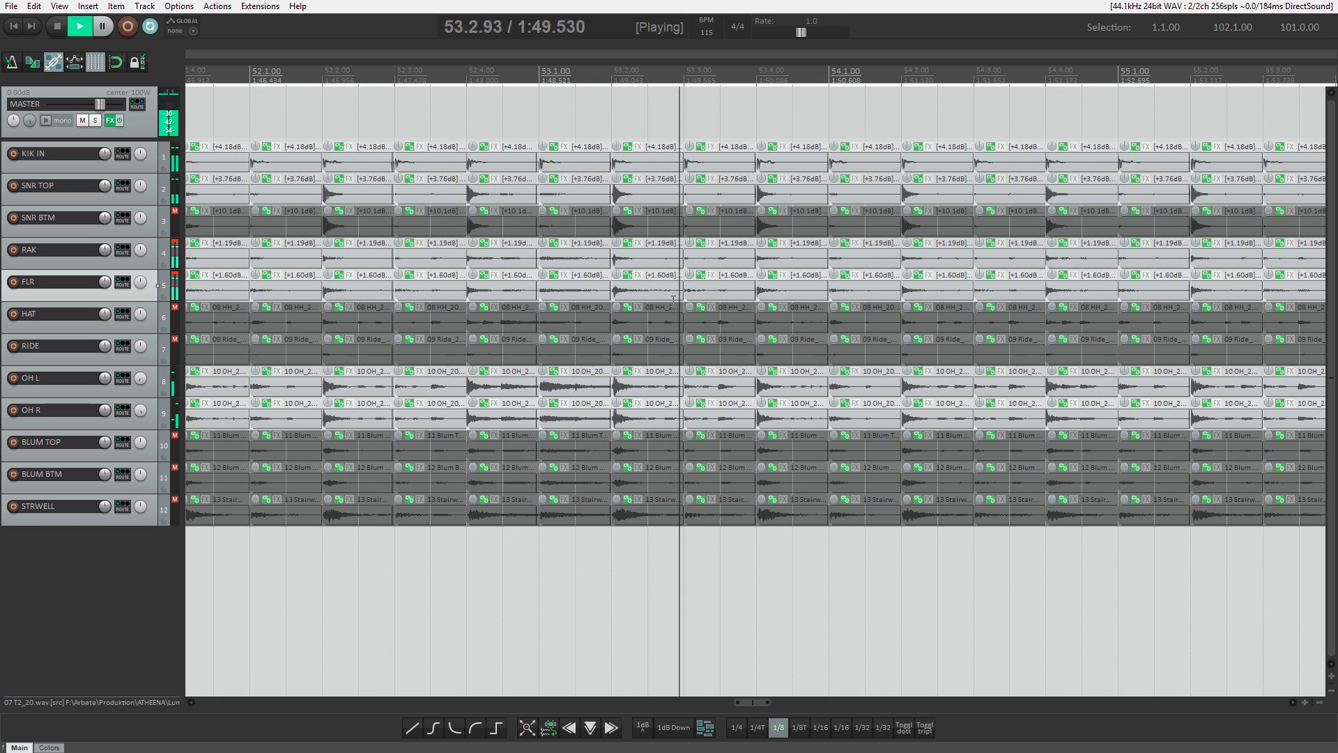
Ungroup the kick slice at beat 2 of bar 53 and shift the remaining drum slices earlier to align the snare with the kick
{"action": "left_click", "coordinate": [621, 193]}
{"action": "scroll", "coordinate": [868, 252], "scroll_direction": "up", "scroll_amount": 8}
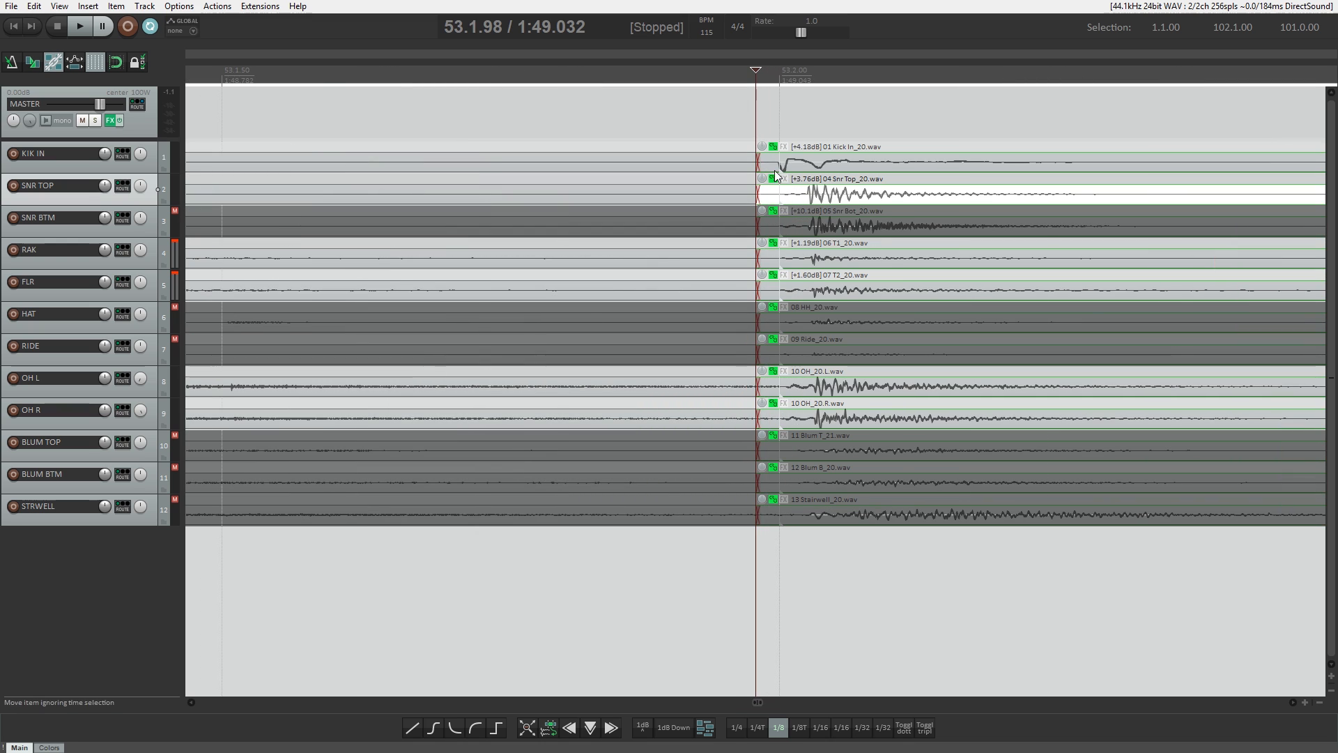
{"action": "left_click", "coordinate": [772, 147]}
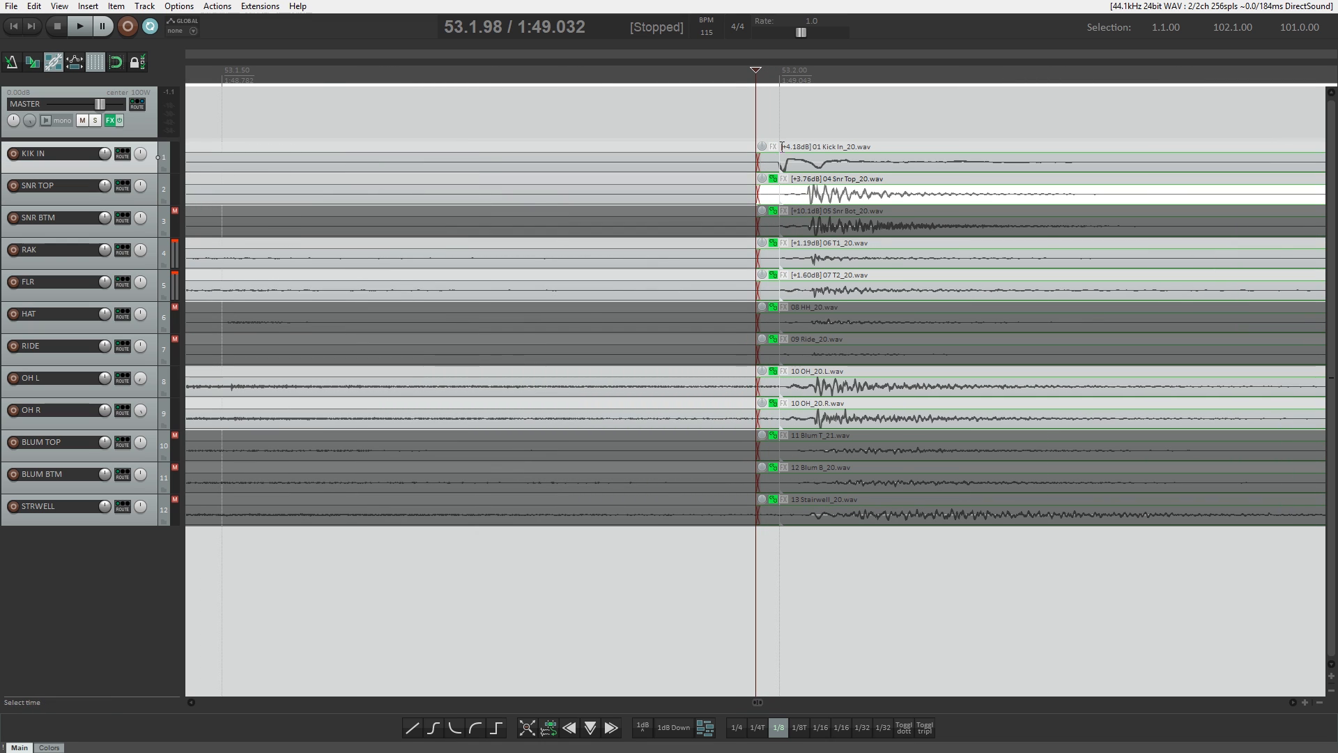
{"action": "left_click_drag", "start_coordinate": [830, 195], "coordinate": [769, 204]}
Play back from bar 52 into bar 53 and move the crossfade before bar 53 slightly earlier on all drum tracks
{"action": "scroll", "coordinate": [697, 124], "scroll_direction": "down", "scroll_amount": 5}
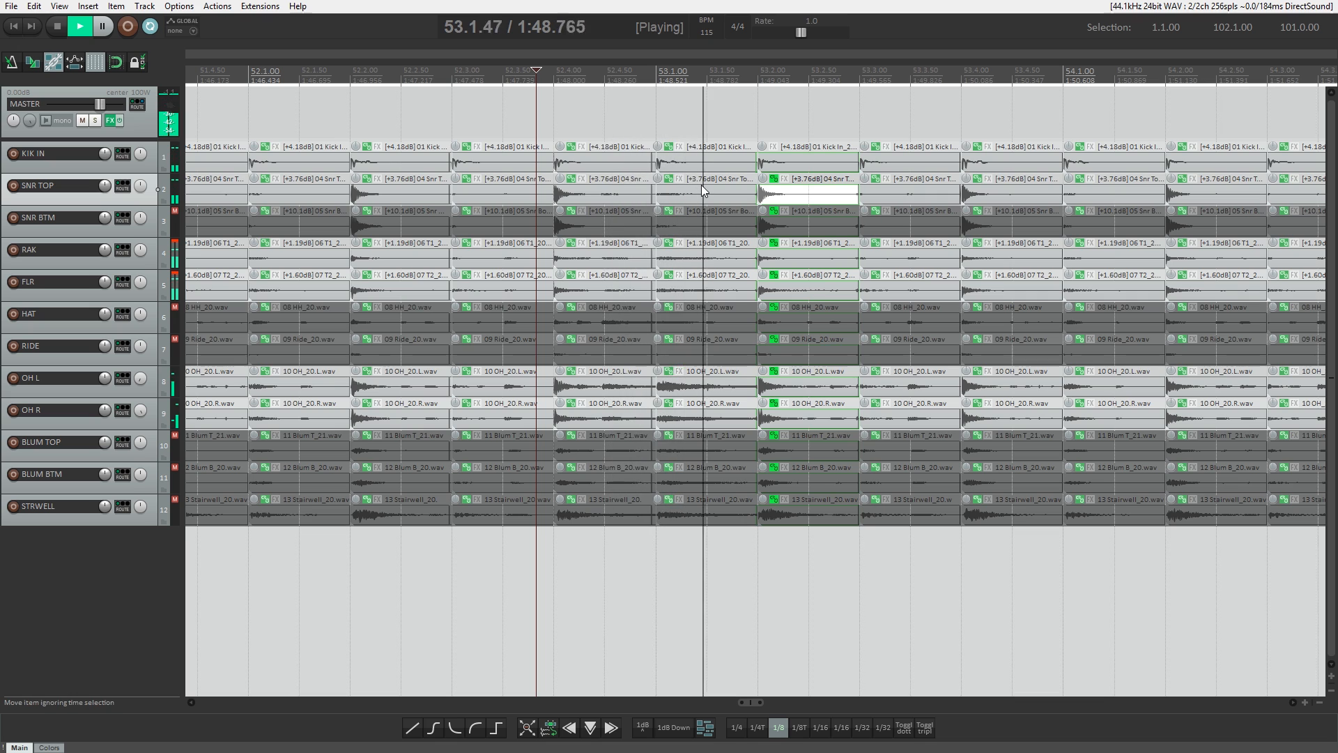
{"action": "scroll", "coordinate": [836, 361], "scroll_direction": "up", "scroll_amount": 4}
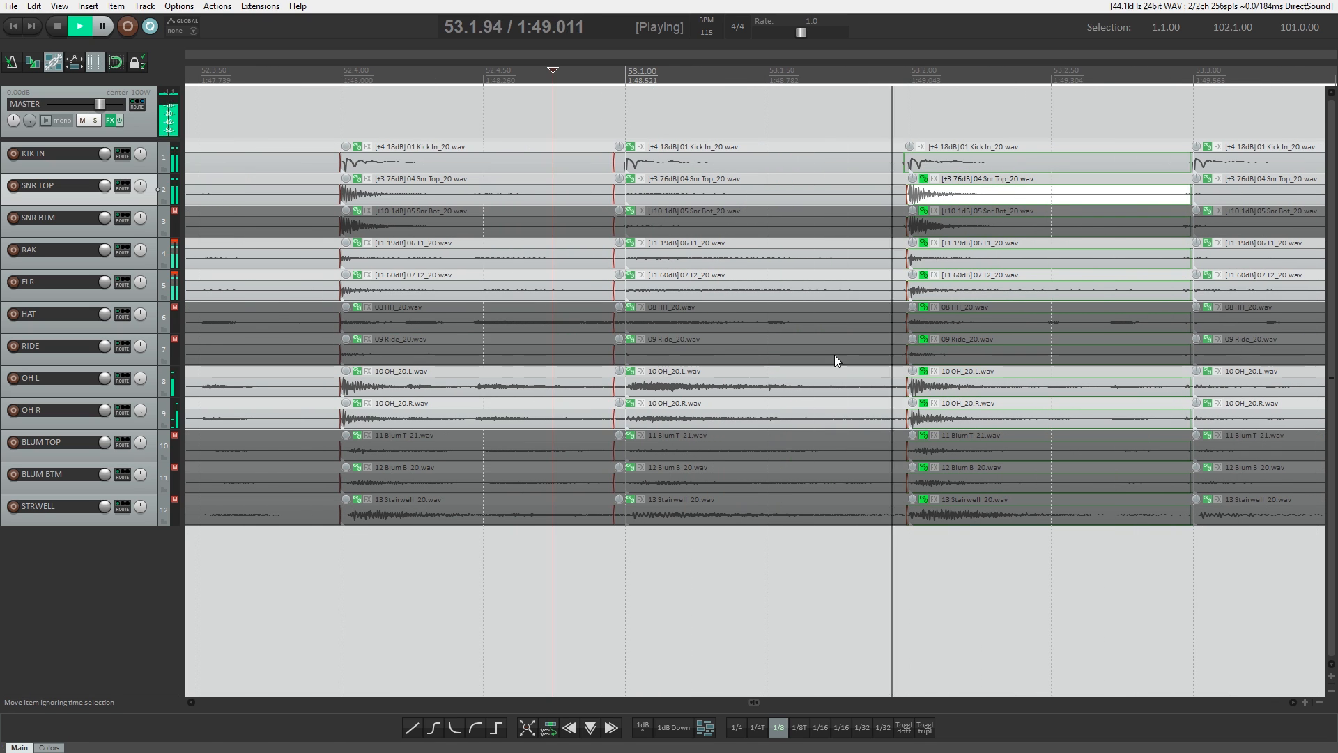
{"action": "left_click_drag", "start_coordinate": [624, 399], "coordinate": [608, 394]}
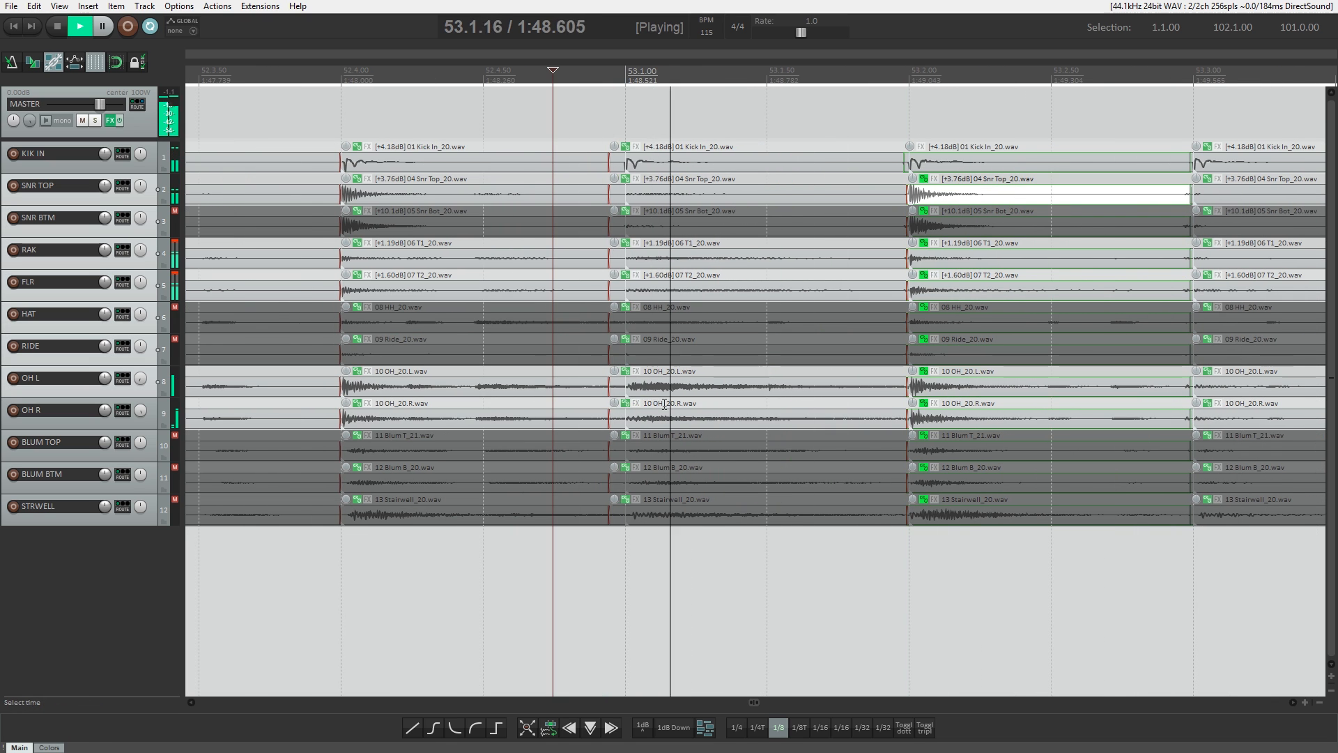
Listen on from bar 53, from beat 4 of bar 55 through the bar 56 fill, and from bar 59 to check the crossfades
{"action": "scroll", "coordinate": [664, 403], "scroll_direction": "down", "scroll_amount": 3}
{"action": "scroll", "coordinate": [801, 401], "scroll_direction": "down", "scroll_amount": 3}
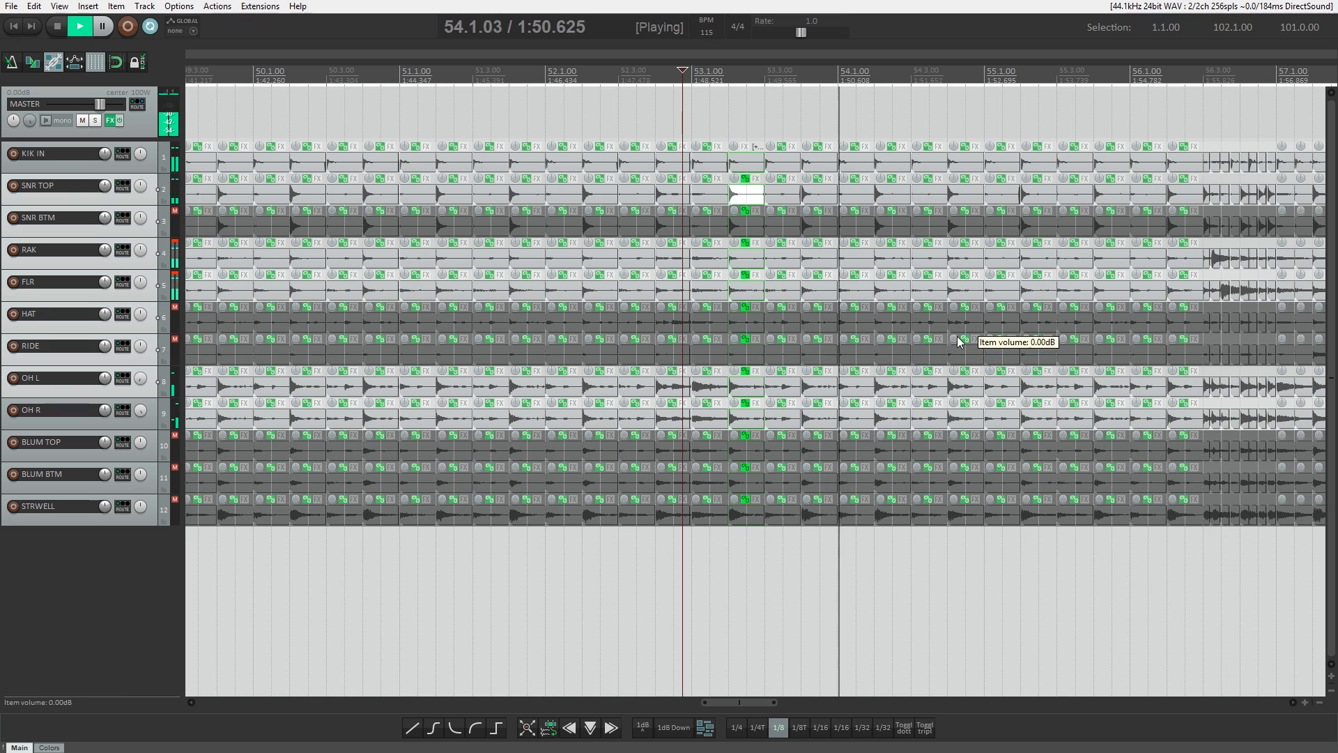
{"action": "left_click", "coordinate": [1109, 195]}
{"action": "scroll", "coordinate": [1099, 289], "scroll_direction": "up", "scroll_amount": 3}
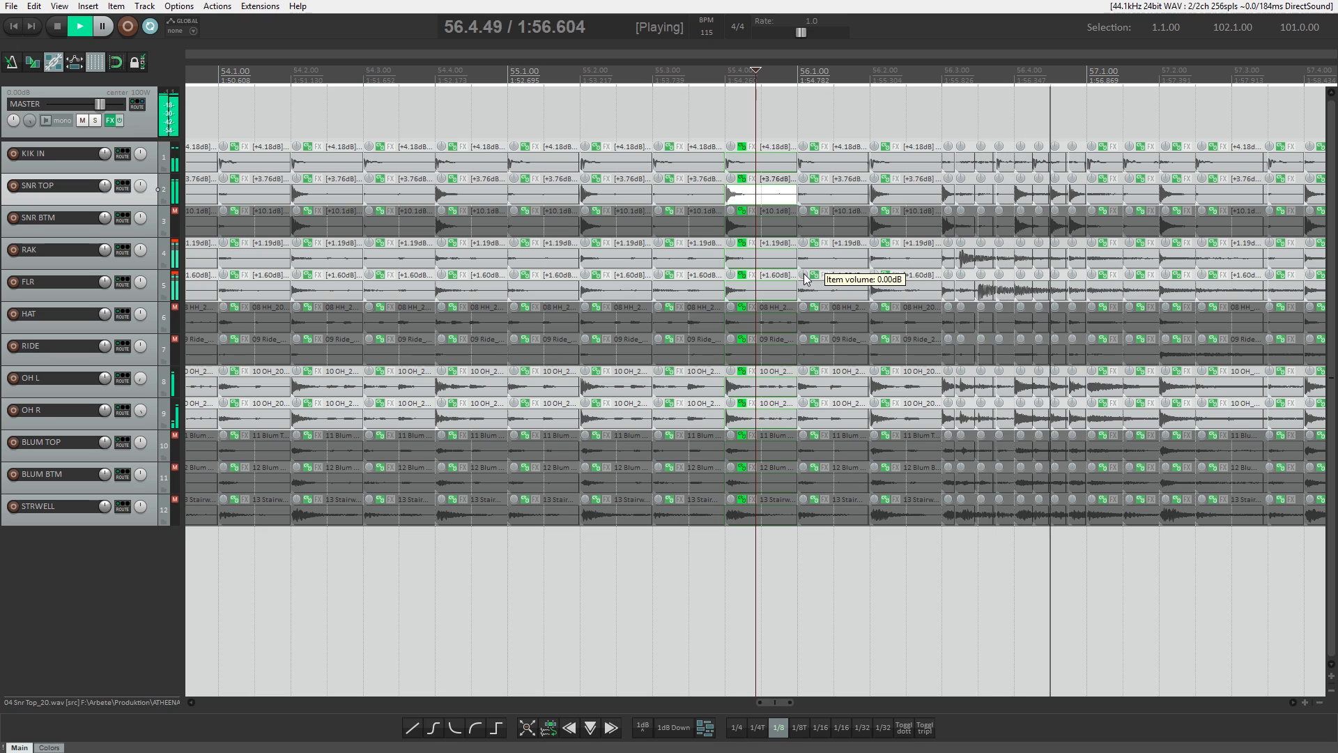
{"action": "scroll", "coordinate": [1173, 193], "scroll_direction": "down", "scroll_amount": 3}
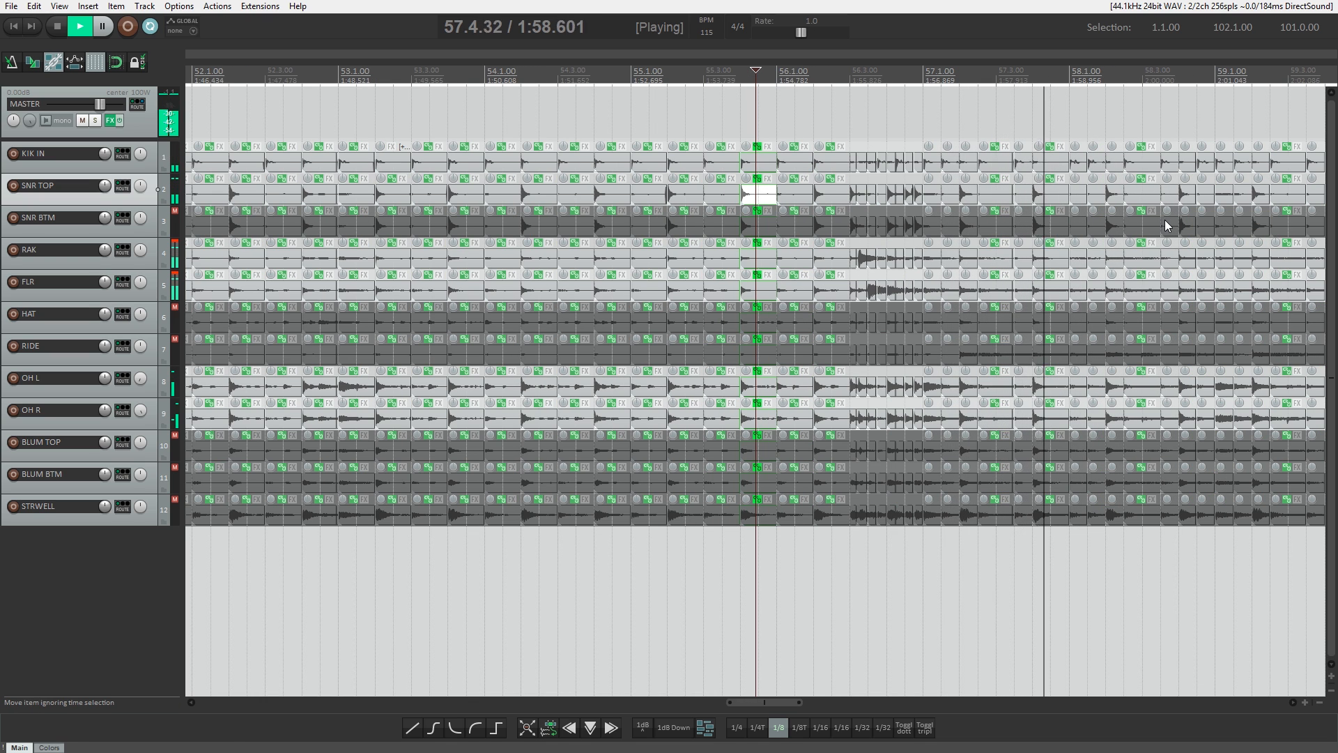
{"action": "scroll", "coordinate": [1168, 224], "scroll_direction": "down", "scroll_amount": 2}
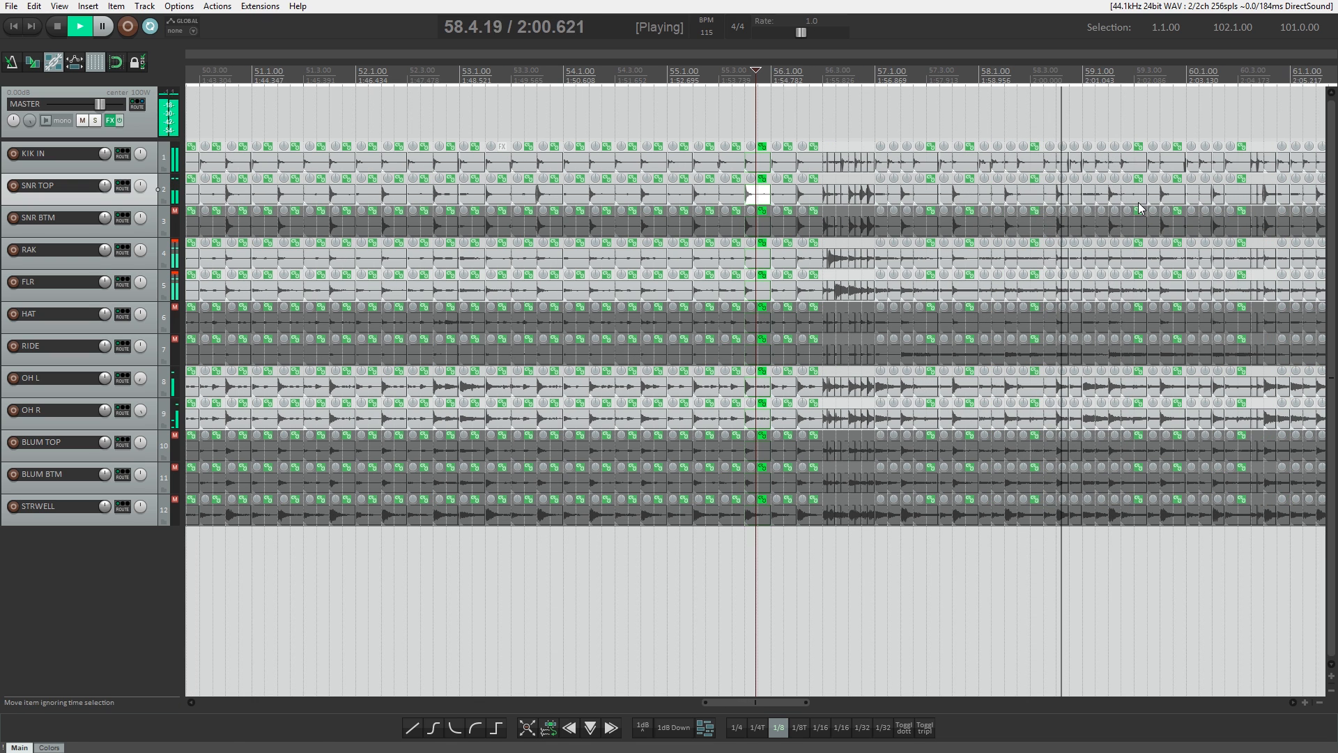
{"action": "left_click", "coordinate": [1142, 203]}
{"action": "scroll", "coordinate": [1143, 209], "scroll_direction": "up", "scroll_amount": 4}
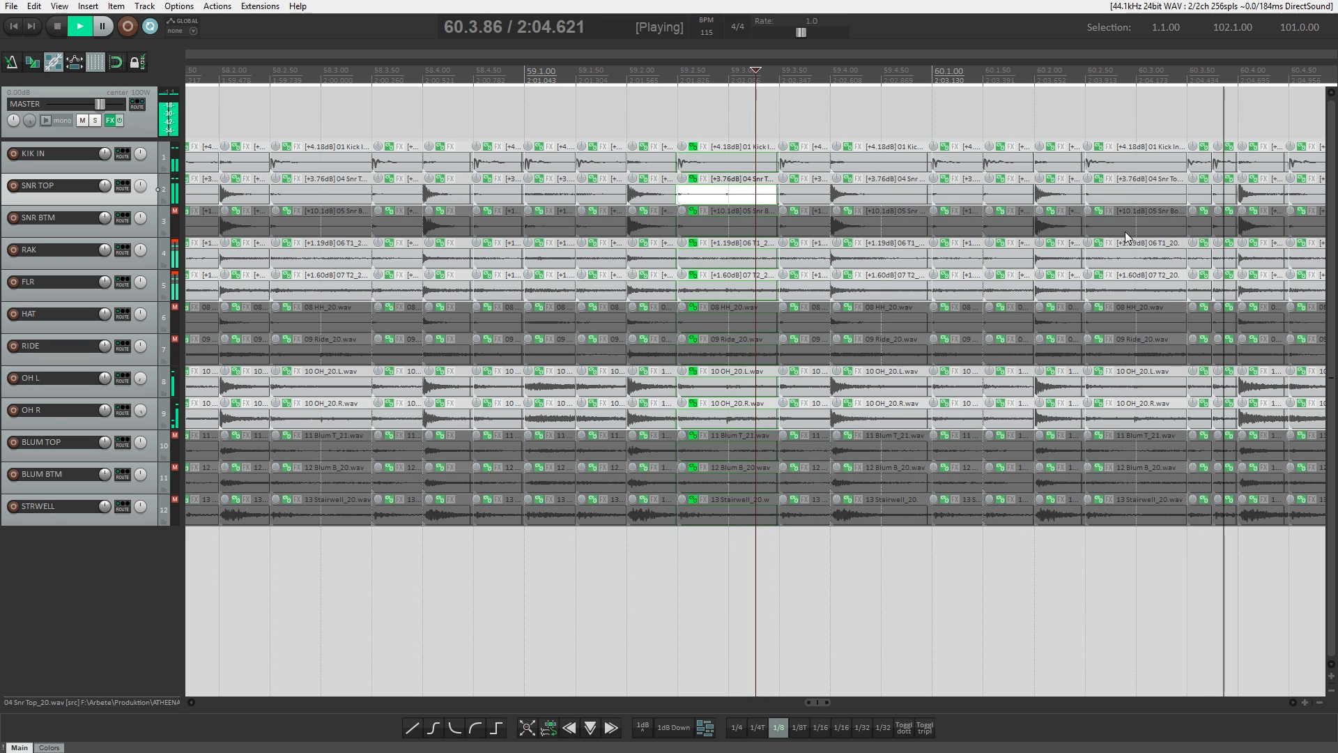
{"action": "key", "text": "space"}
Play back the second half of bar 60, stop, and move the crossfade before bar 61 slightly earlier on all drum tracks
{"action": "scroll", "coordinate": [1124, 231], "scroll_direction": "down", "scroll_amount": 3}
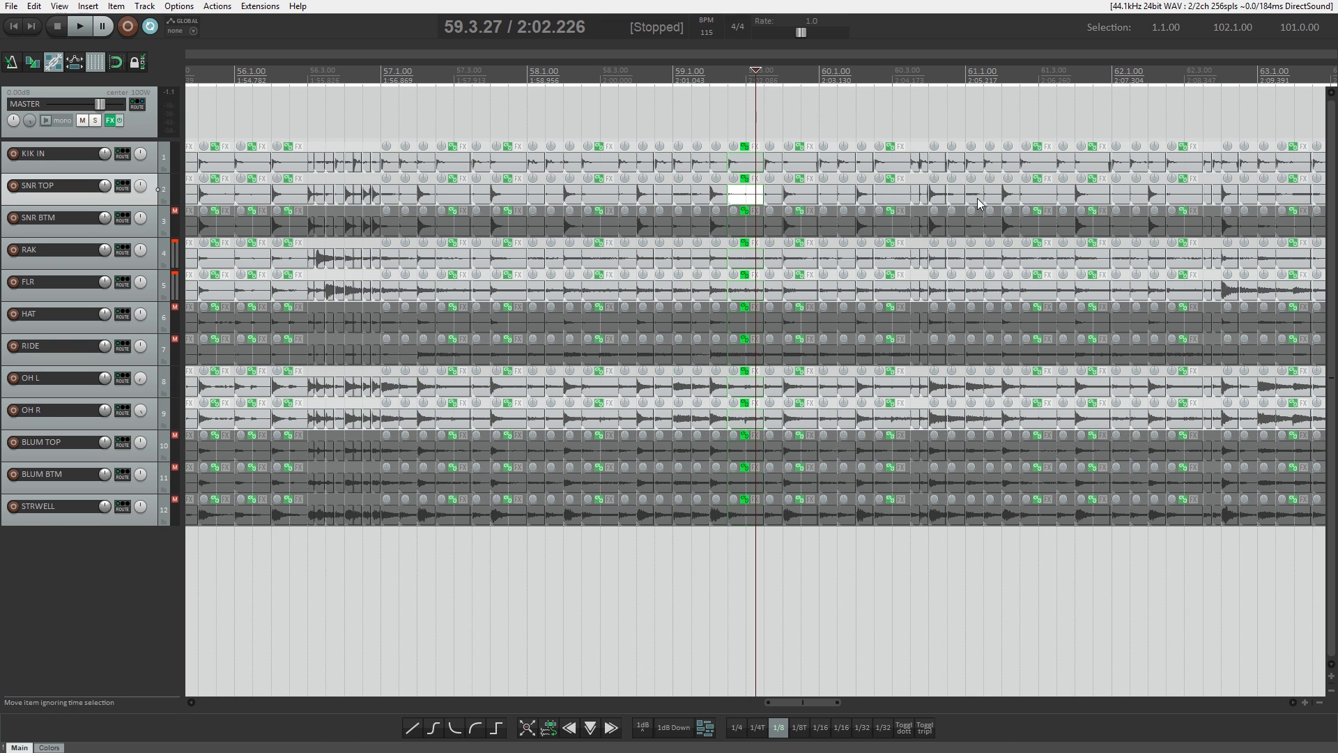
{"action": "scroll", "coordinate": [913, 233], "scroll_direction": "up", "scroll_amount": 3}
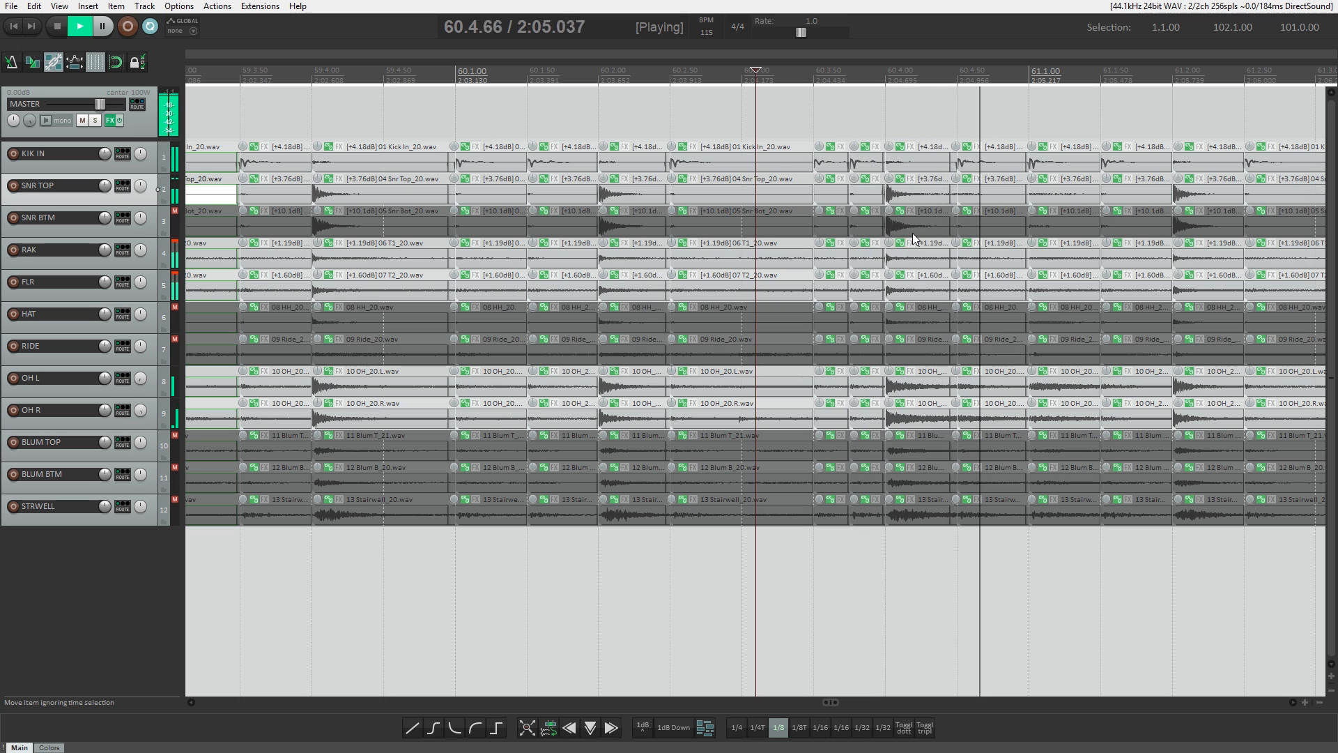
{"action": "key", "text": "space"}
{"action": "left_click", "coordinate": [1027, 193]}
{"action": "scroll", "coordinate": [1027, 194], "scroll_direction": "up", "scroll_amount": 5}
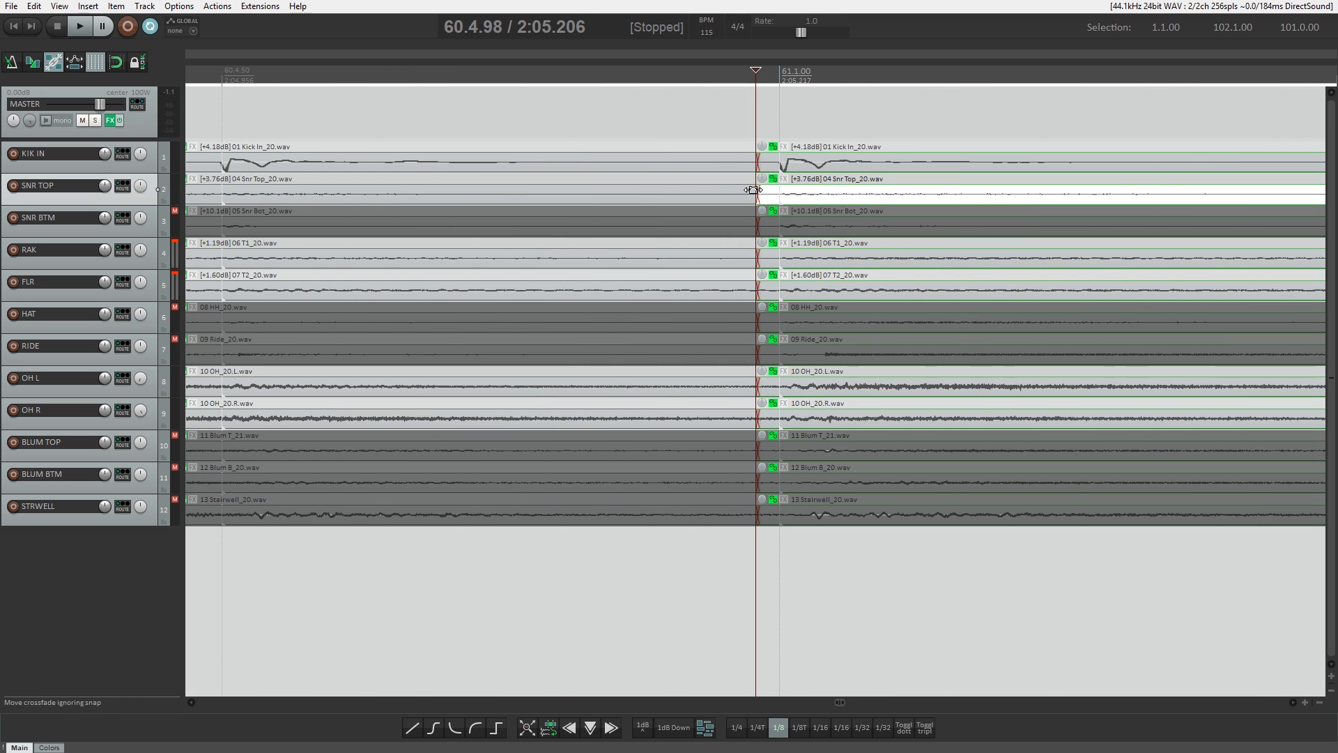
{"action": "left_click_drag", "start_coordinate": [748, 193], "coordinate": [734, 194]}
{"action": "scroll", "coordinate": [734, 194], "scroll_direction": "down", "scroll_amount": 3}
Play from the end of bar 60 into bar 63, stop, and move the crossfade before beat 4 of bar 62 slightly earlier
{"action": "left_click", "coordinate": [636, 196]}
{"action": "key", "text": "space"}
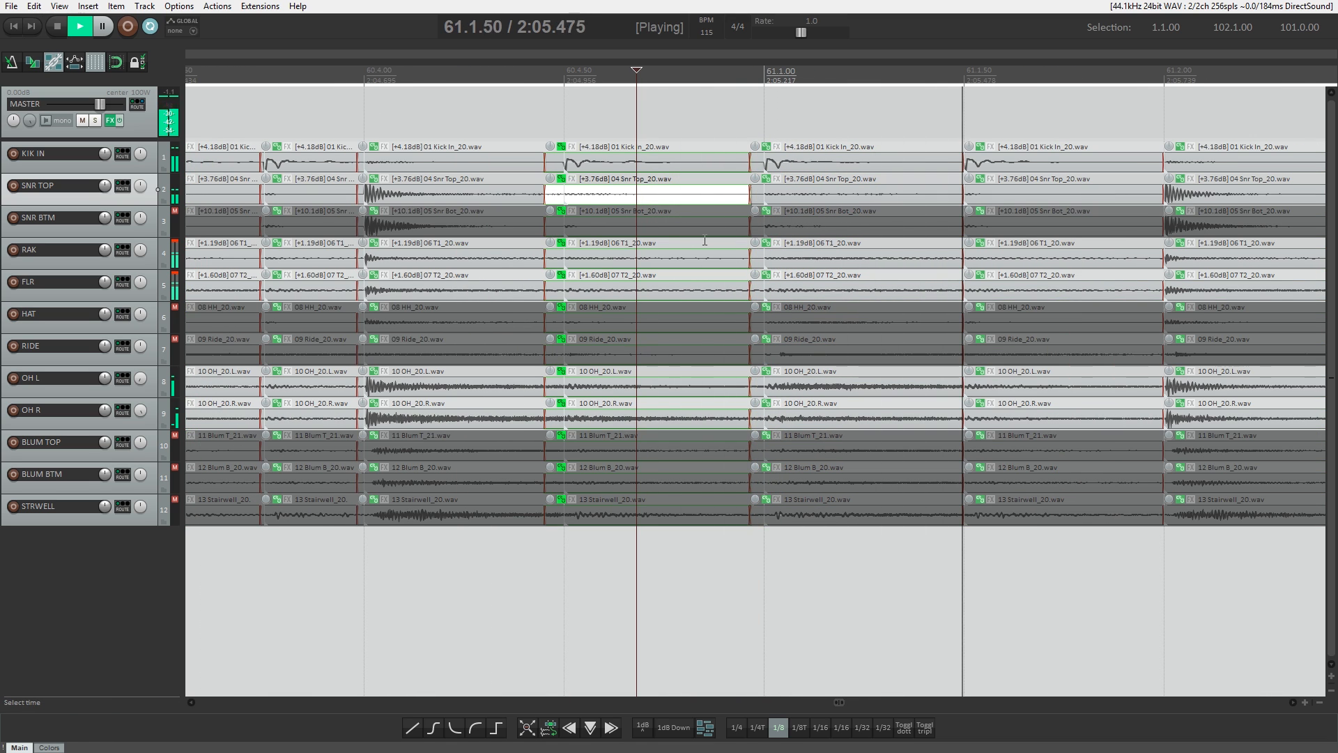
{"action": "scroll", "coordinate": [792, 278], "scroll_direction": "down", "scroll_amount": 1}
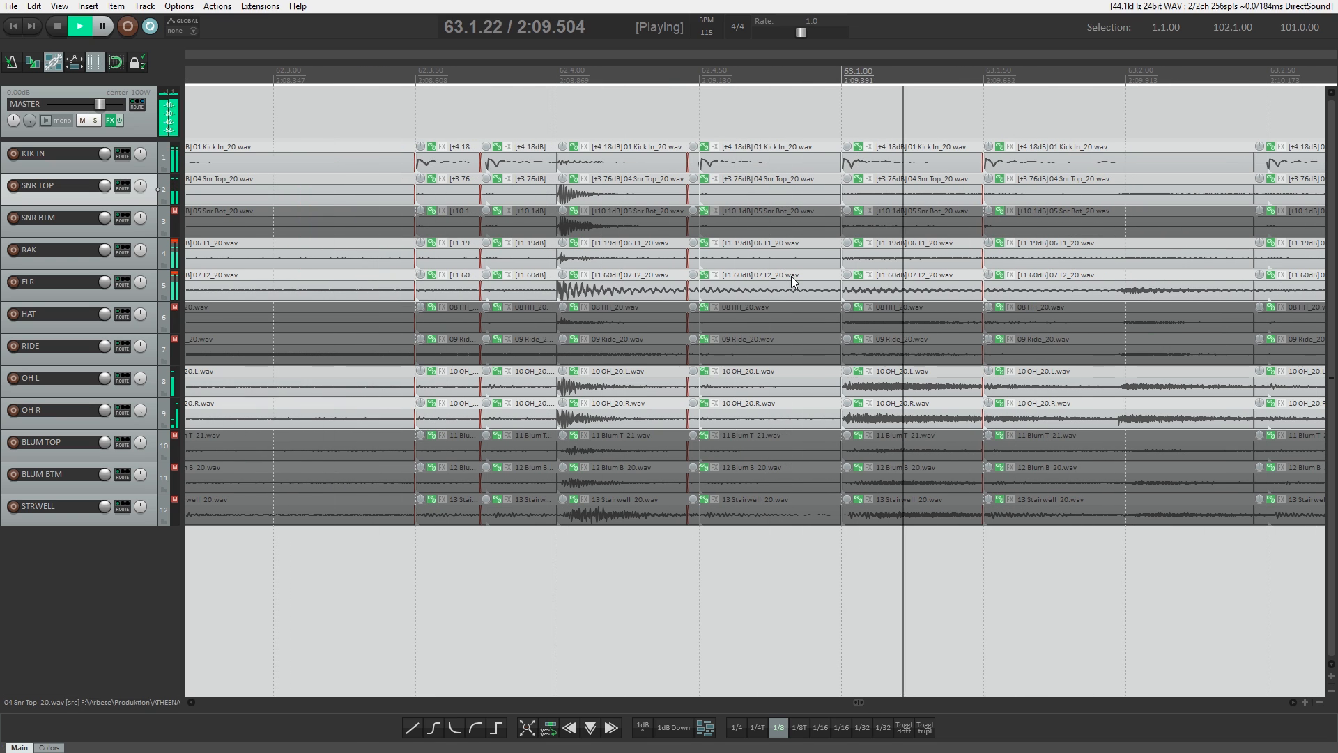
{"action": "key", "text": "space"}
{"action": "left_click_drag", "start_coordinate": [555, 295], "coordinate": [547, 295]}
{"action": "left_click", "coordinate": [526, 290]}
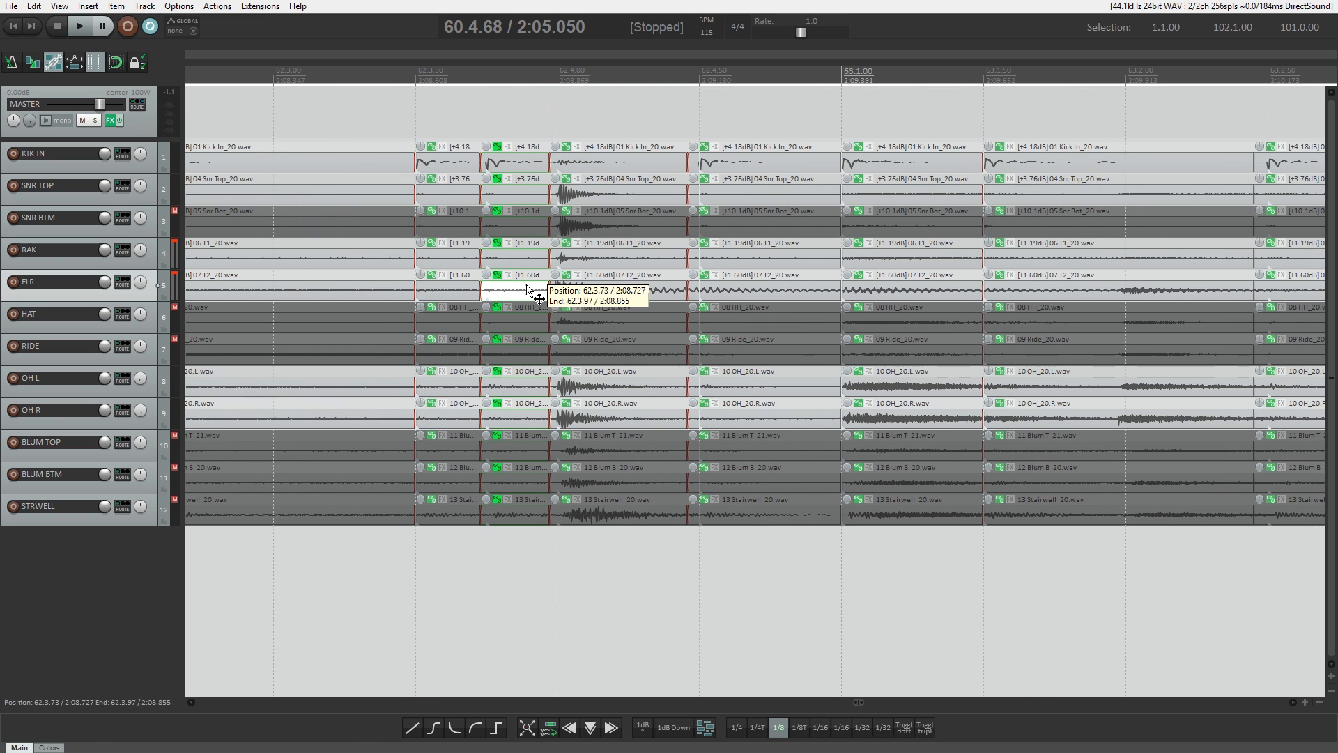
Play from just before beat 4 of bar 62 into the break, and check the slices from just before bar 69 onward
{"action": "key", "text": "space"}
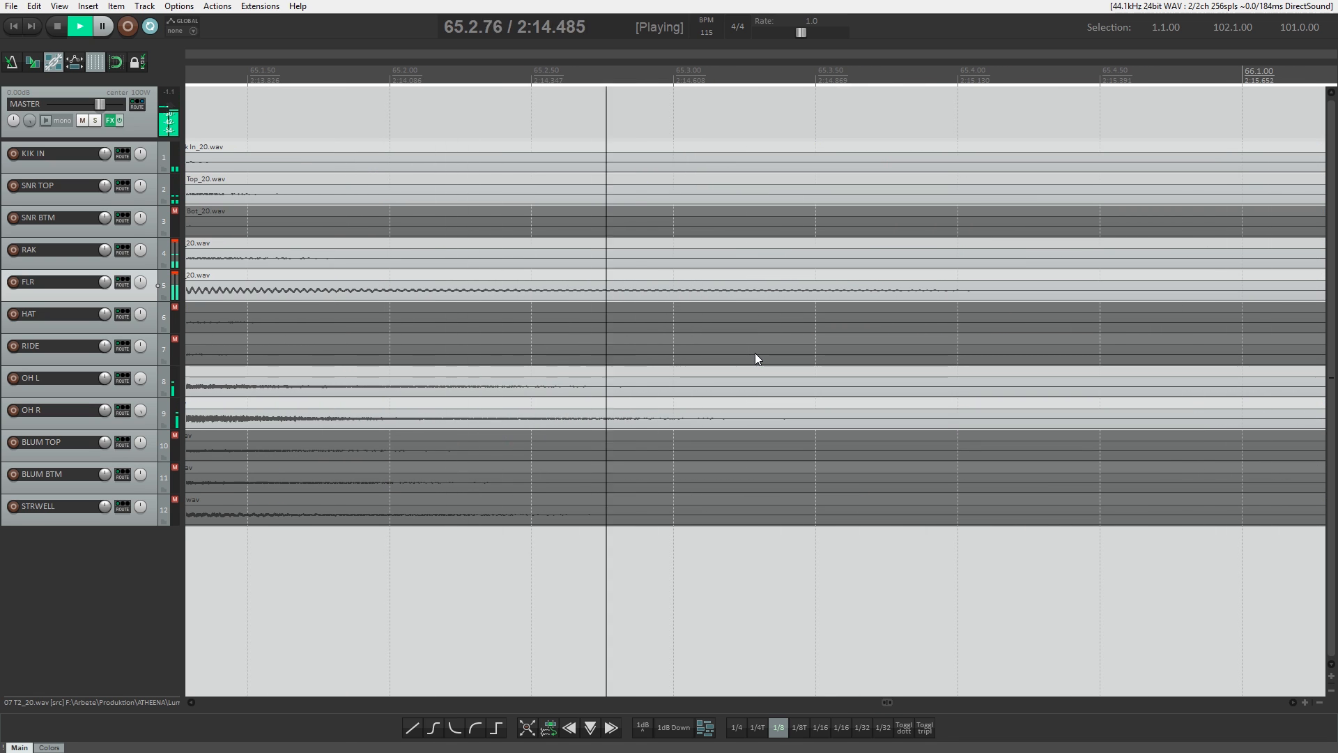
{"action": "scroll", "coordinate": [755, 352], "scroll_direction": "down", "scroll_amount": 10}
{"action": "left_click", "coordinate": [1043, 268]}
{"action": "scroll", "coordinate": [1043, 267], "scroll_direction": "up", "scroll_amount": 5}
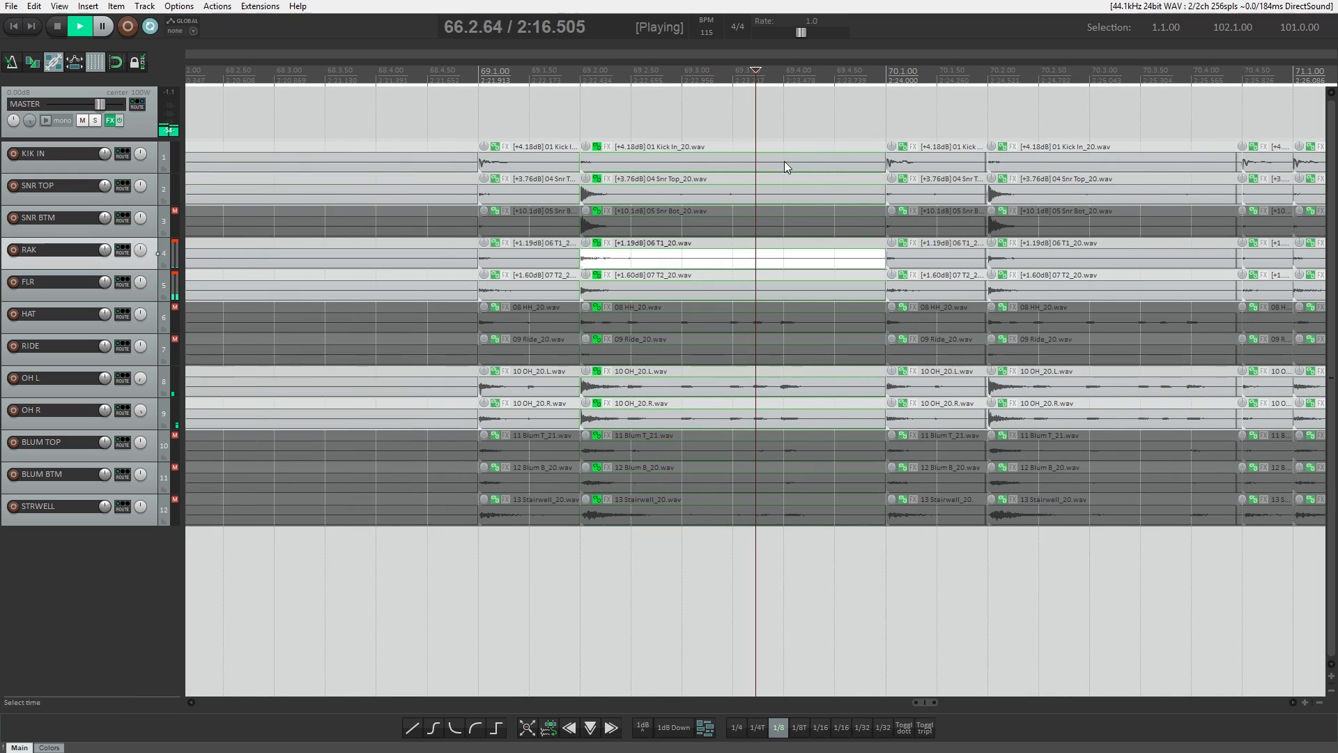
{"action": "left_click", "coordinate": [452, 54]}
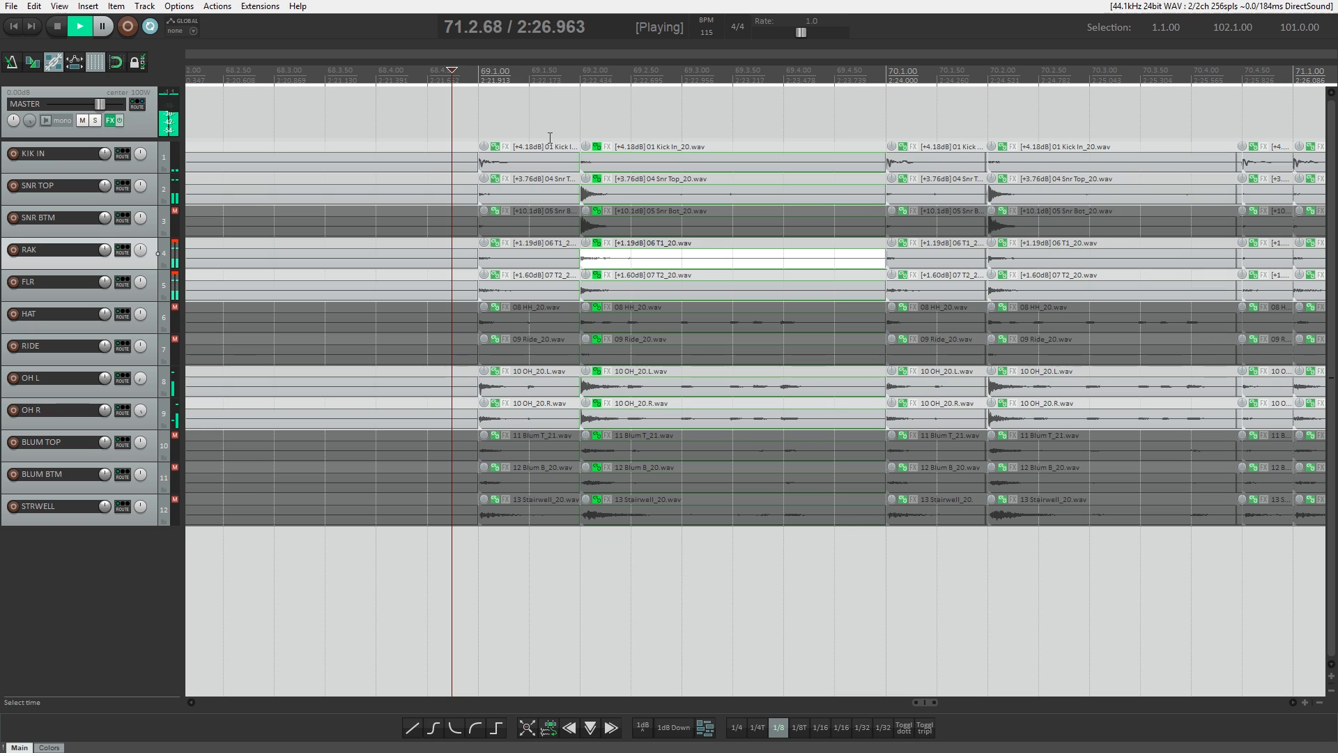
Listen from bar 72 onward and replay the snare fill leading into bar 73 to check its crossfades
{"action": "scroll", "coordinate": [550, 138], "scroll_direction": "down", "scroll_amount": 4}
{"action": "left_click", "coordinate": [1123, 197]}
{"action": "scroll", "coordinate": [1023, 306], "scroll_direction": "up", "scroll_amount": 6}
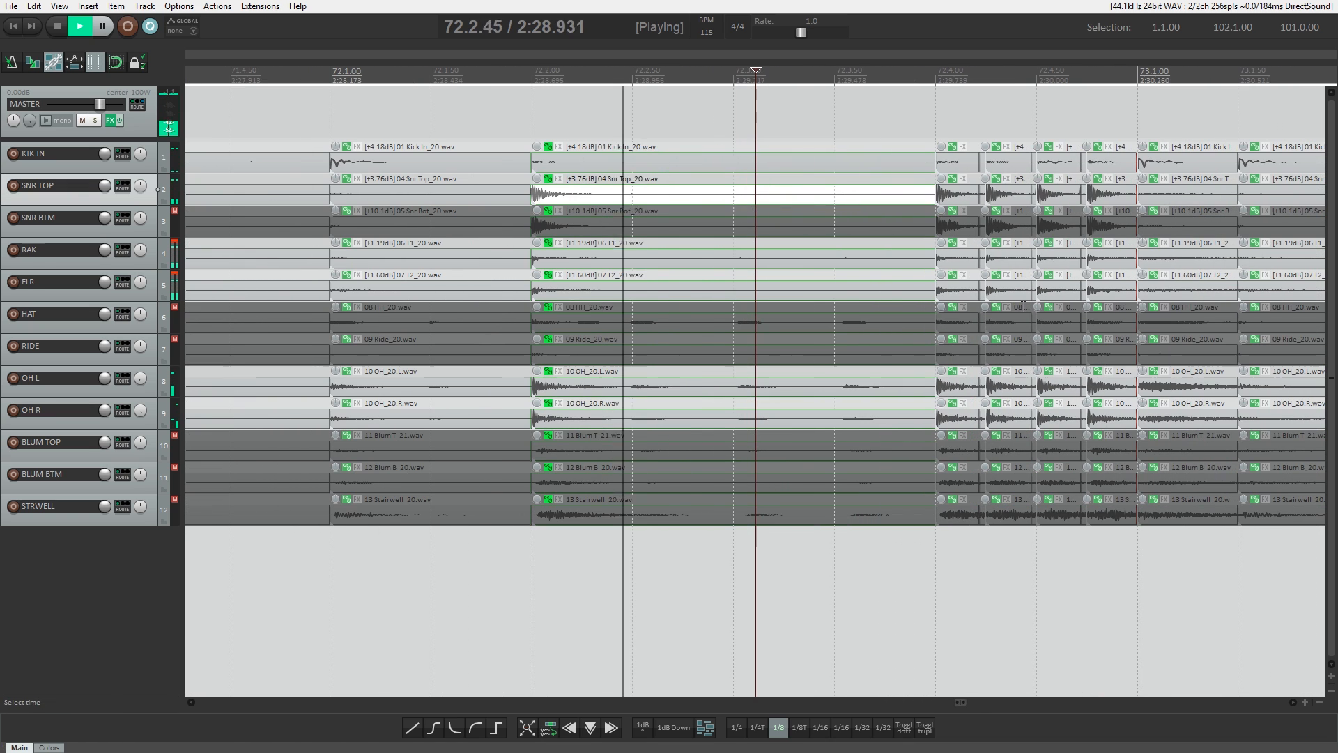
{"action": "key", "text": "space"}
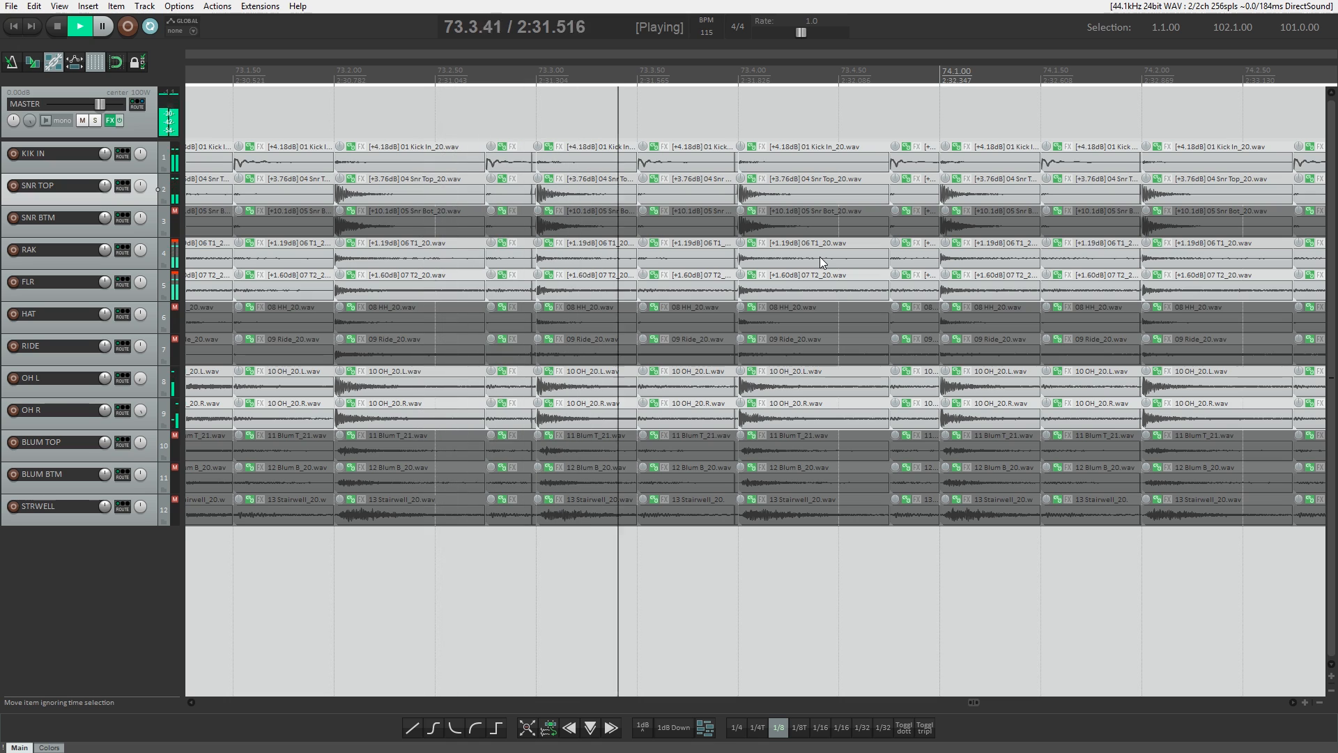
{"action": "key", "text": "space"}
{"action": "key", "text": "space"}
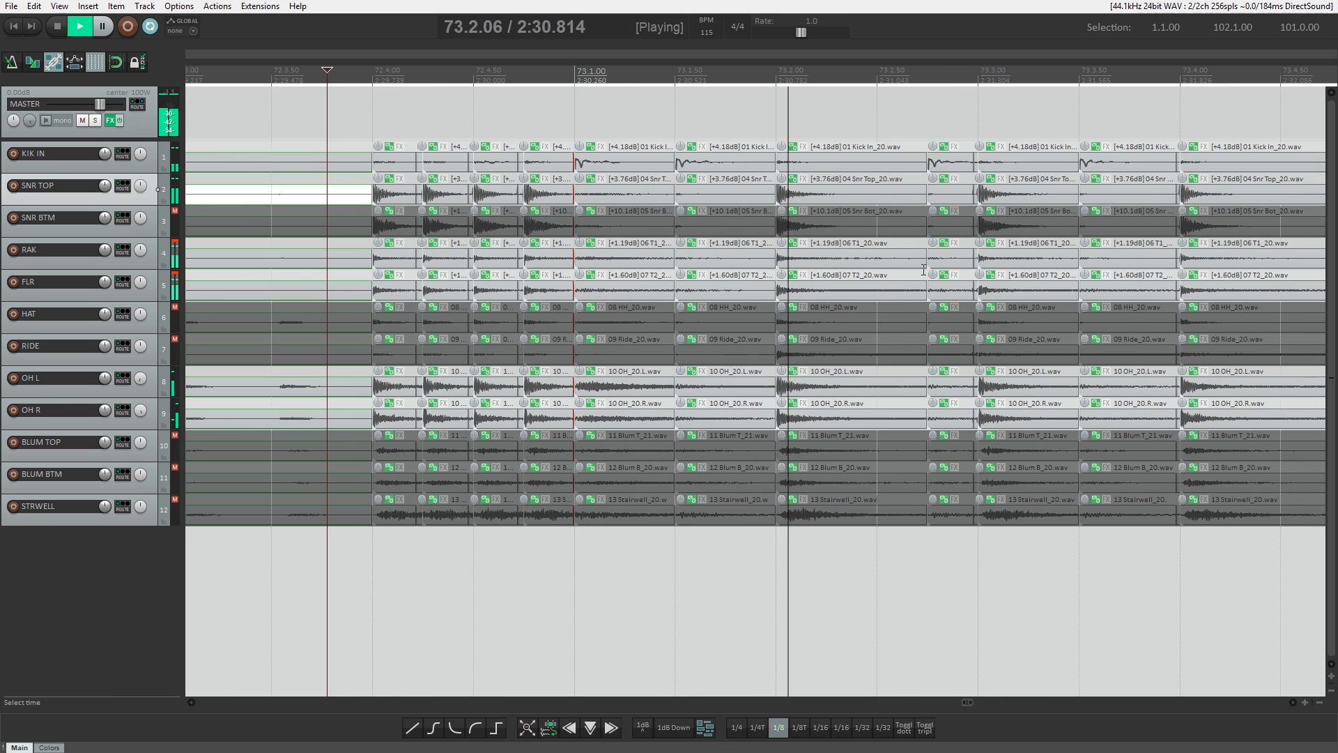
{"action": "key", "text": "space"}
{"action": "key", "text": "space"}
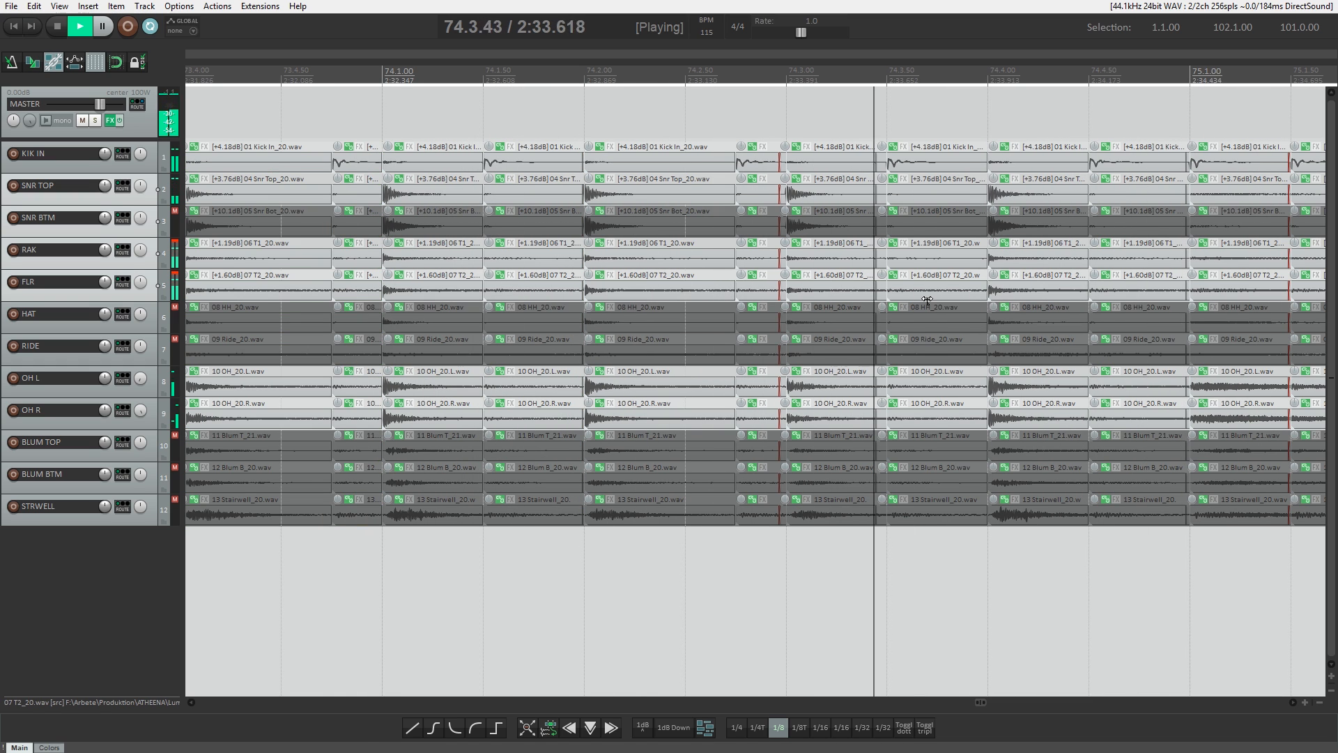
Replay bar 74, move the crossfade at the kick just before beat 3 earlier on all drum tracks, and check it by ear
{"action": "key", "text": "space"}
{"action": "key", "text": "space"}
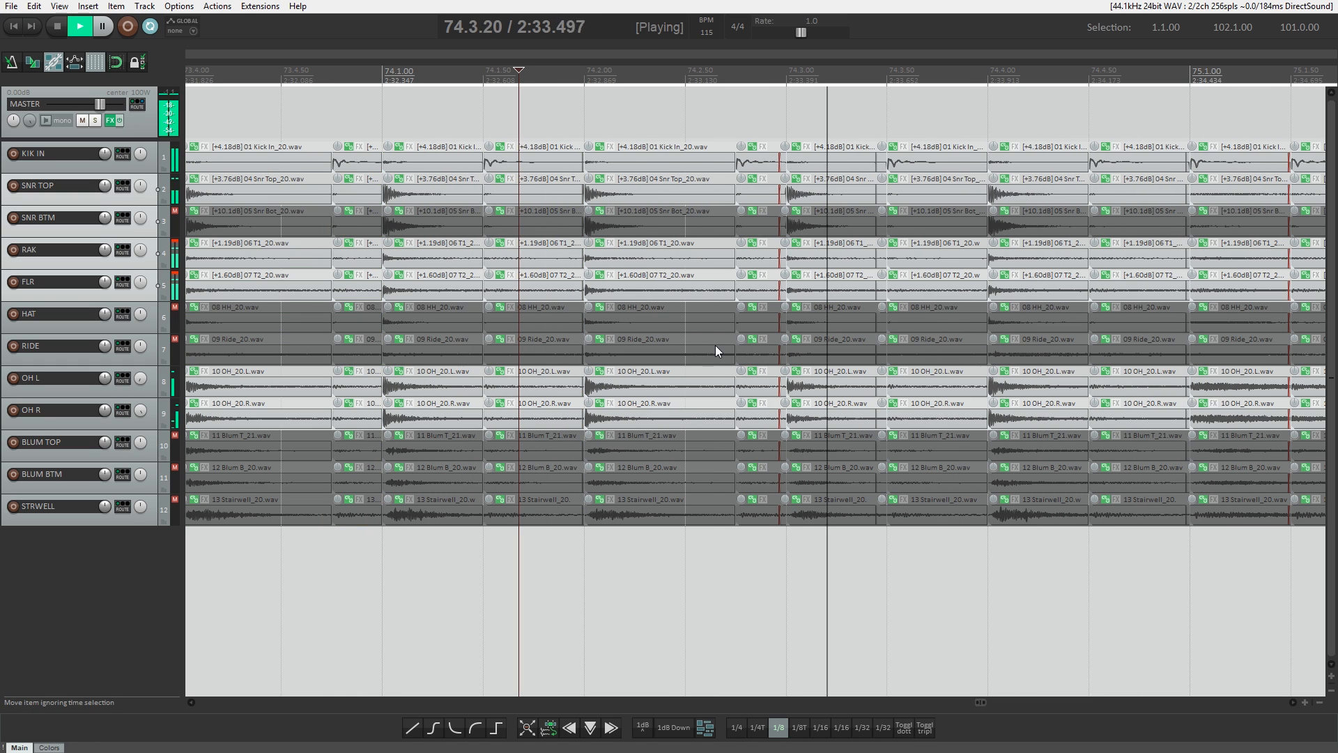
{"action": "left_click_drag", "start_coordinate": [733, 354], "coordinate": [772, 388]}
{"action": "key", "text": "space"}
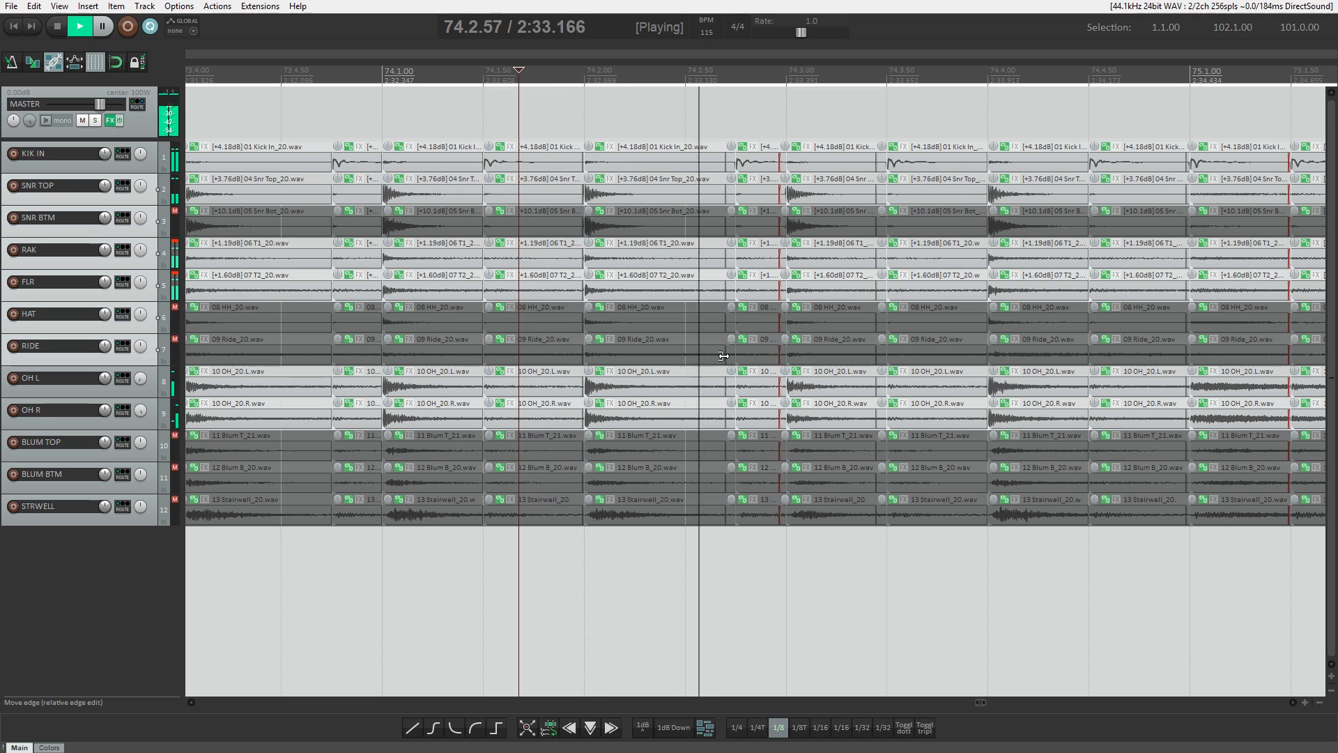
{"action": "key", "text": "space"}
{"action": "key", "text": "space"}
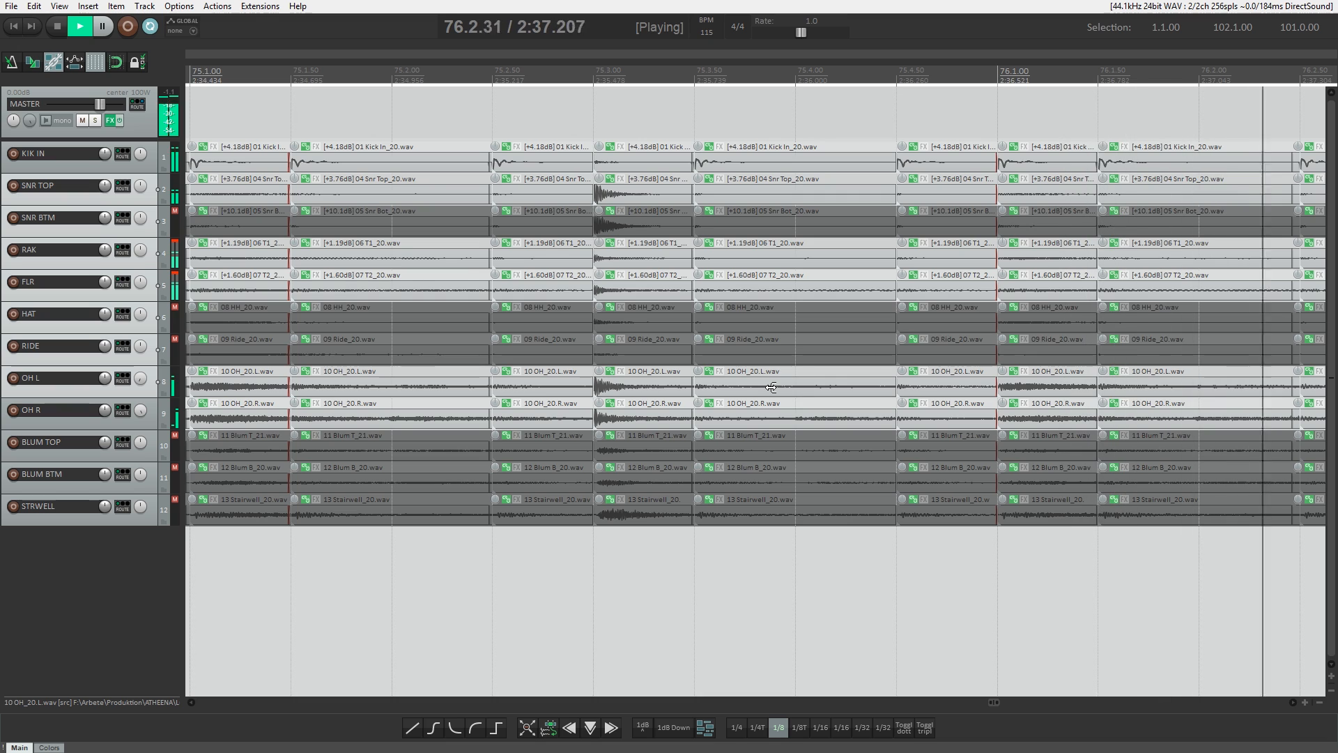
Stop in bar 76, move the crossfade before beat 3 slightly earlier on all drum tracks, and replay from just before it
{"action": "key", "text": "space"}
{"action": "left_click_drag", "start_coordinate": [398, 391], "coordinate": [390, 390]}
{"action": "left_click", "coordinate": [365, 388]}
{"action": "key", "text": "space"}
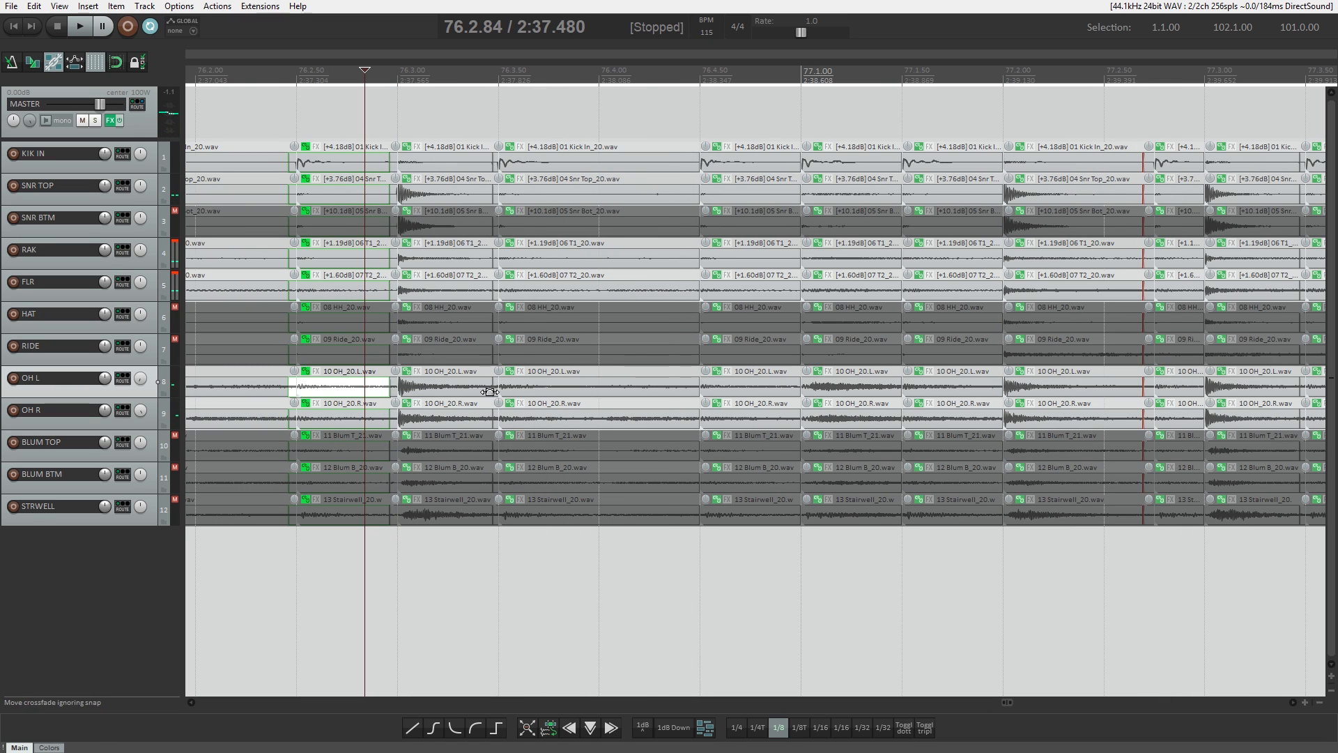
Move the crossfade before the second half of beat 3 in bar 76 slightly earlier and play it back into bar 77
{"action": "left_click_drag", "start_coordinate": [489, 392], "coordinate": [485, 391]}
{"action": "key", "text": "space"}
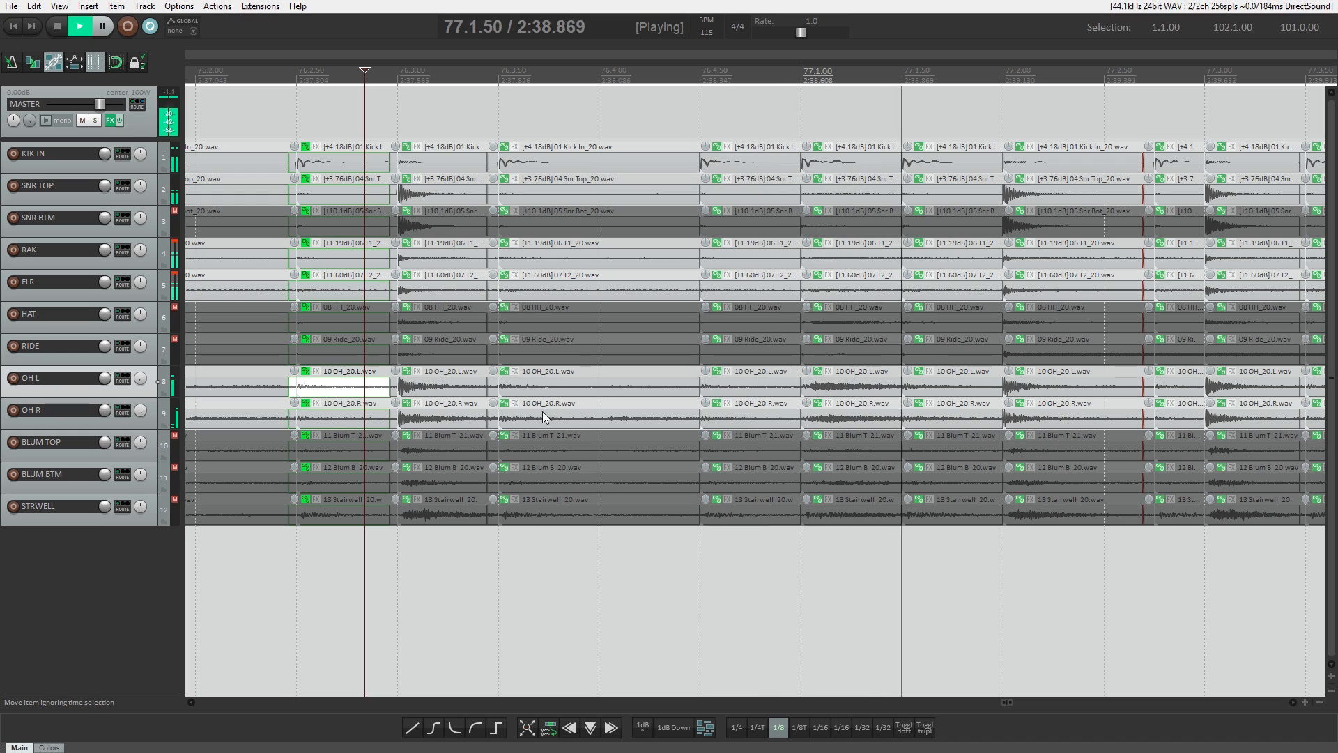
{"action": "key", "text": "space"}
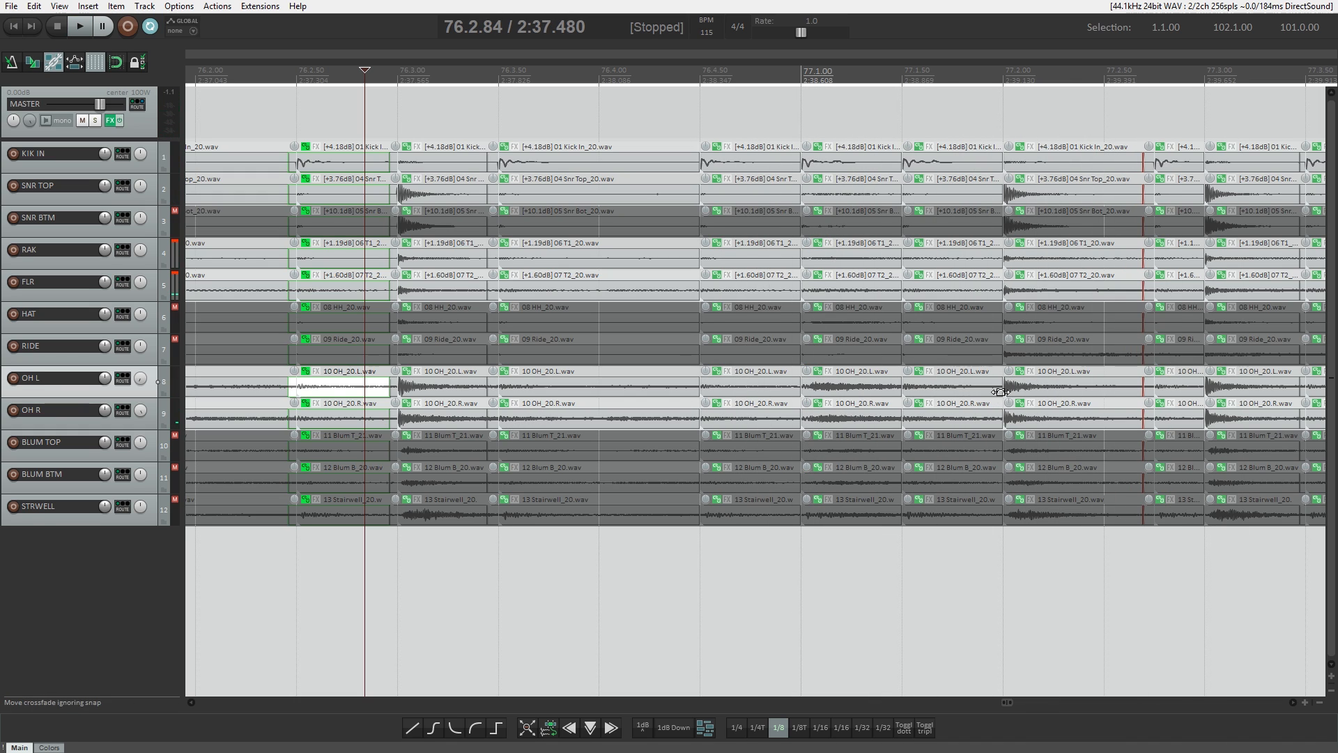
Move the crossfade before beat 2 of bar 77 slightly earlier on all drum tracks and play on into bar 78
{"action": "left_click_drag", "start_coordinate": [1000, 391], "coordinate": [990, 392]}
{"action": "key", "text": "space"}
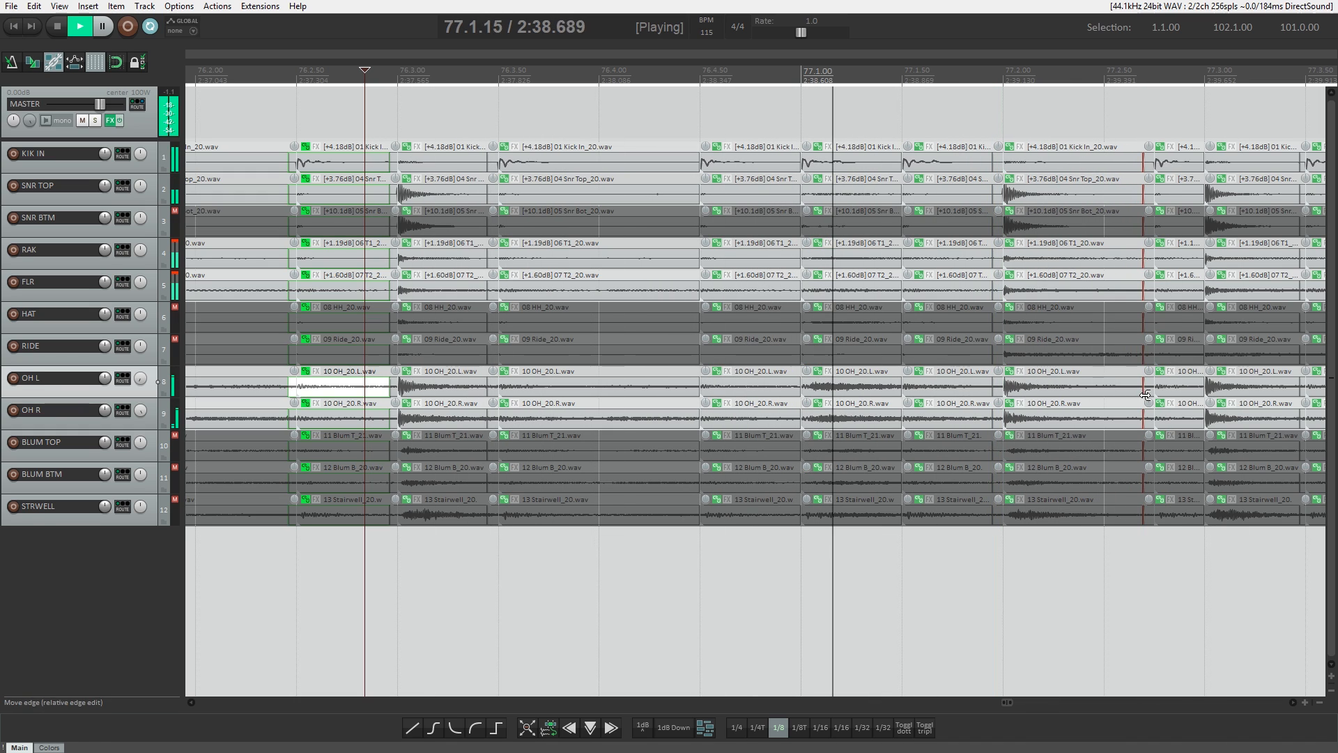
{"action": "left_click_drag", "start_coordinate": [1146, 395], "coordinate": [1202, 392]}
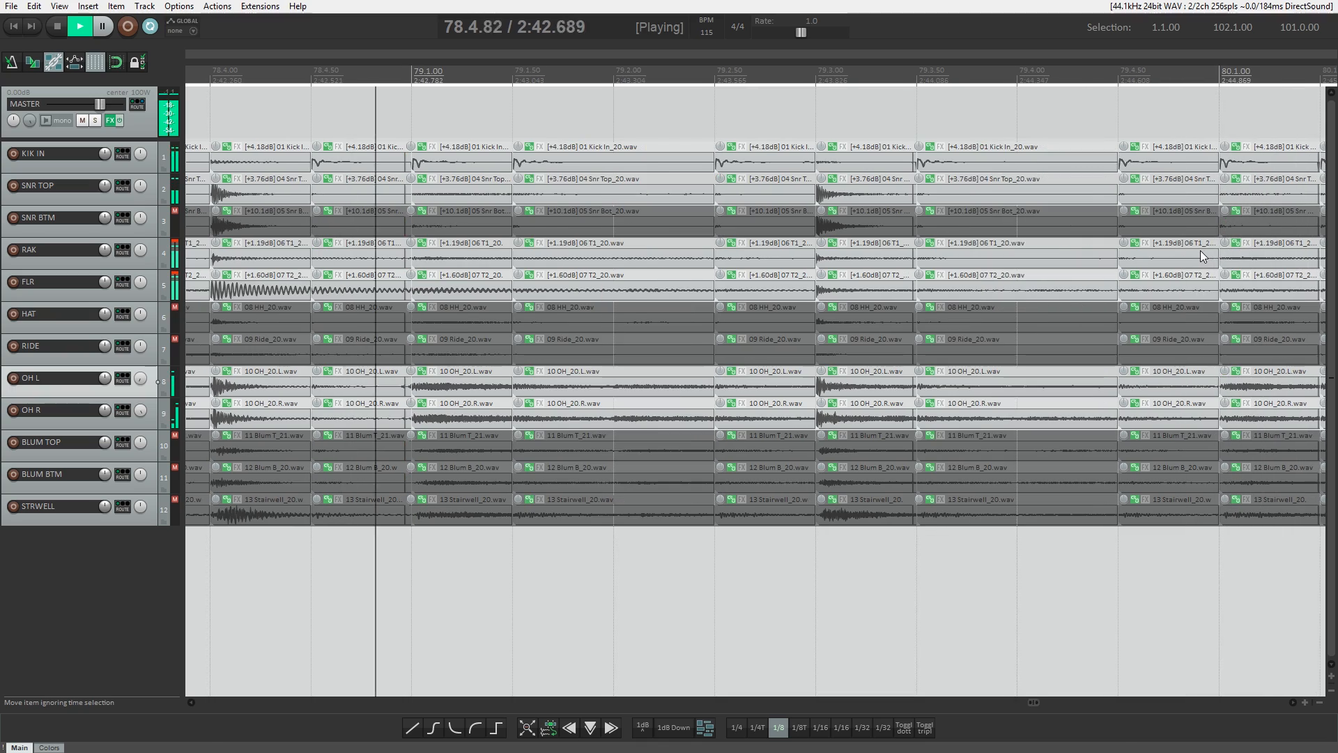
Stop in bar 78, move the crossfade before the floor tom hit on beat 4 earlier, and replay from just before it
{"action": "key", "text": "space"}
{"action": "scroll", "coordinate": [990, 255], "scroll_direction": "down", "scroll_amount": 3}
{"action": "key", "text": "space"}
{"action": "key", "text": "space"}
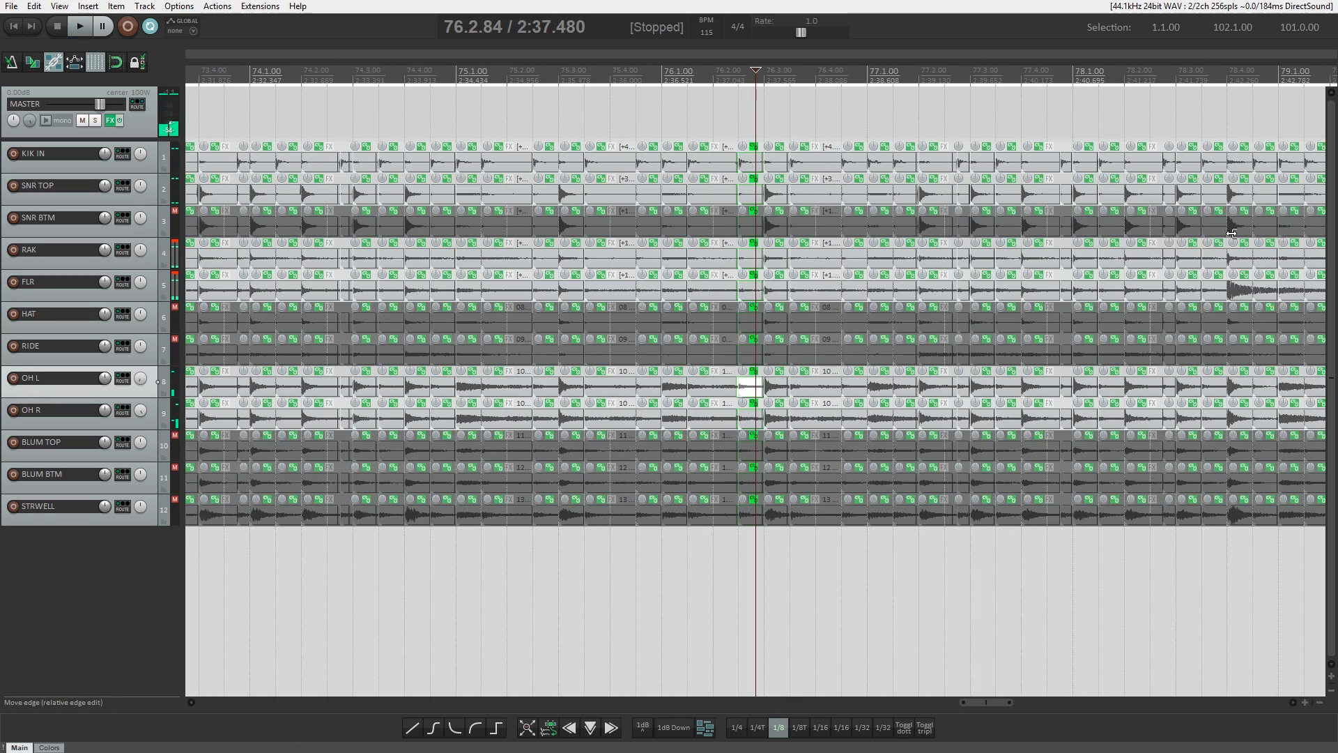
{"action": "left_click", "coordinate": [1231, 226]}
{"action": "scroll", "coordinate": [1231, 226], "scroll_direction": "up", "scroll_amount": 5}
{"action": "left_click", "coordinate": [753, 294], "text": "shift"}
{"action": "left_click_drag", "start_coordinate": [753, 294], "coordinate": [740, 294]}
{"action": "left_click", "coordinate": [719, 295]}
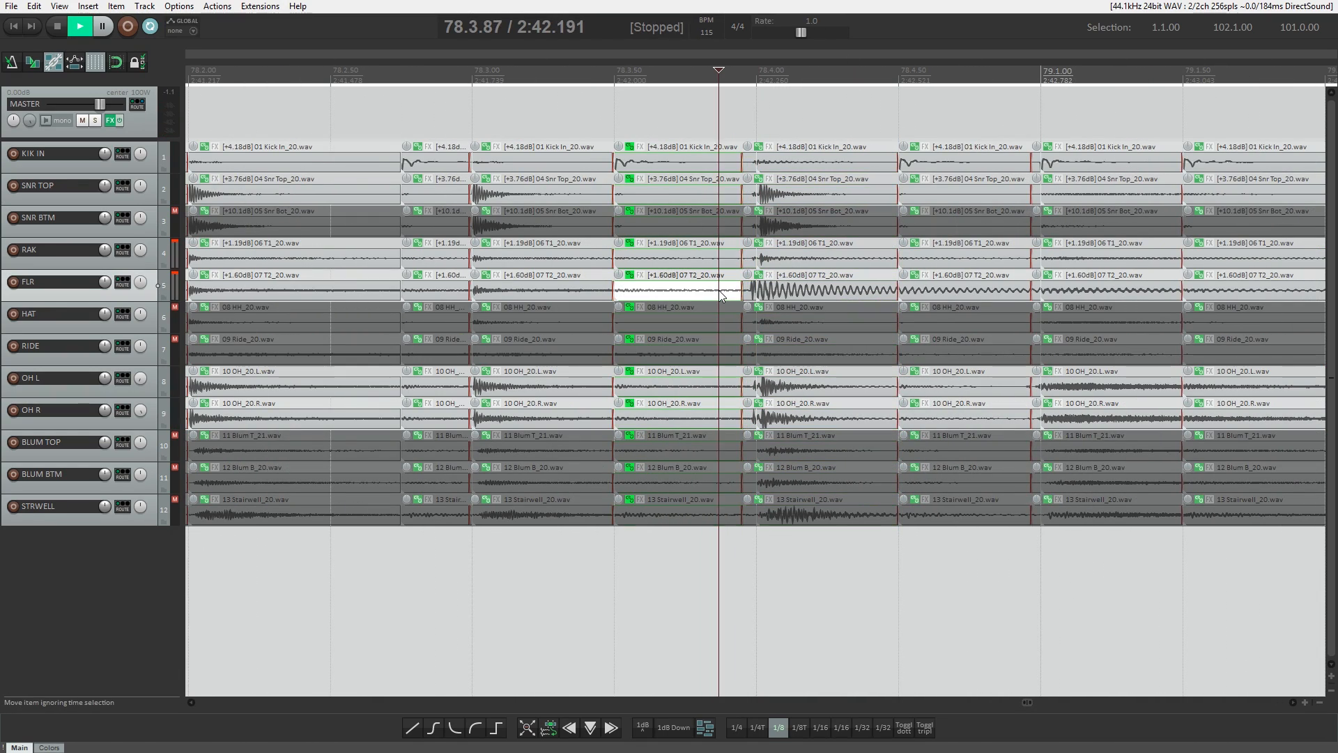
{"action": "key", "text": "space"}
Move the crossfade before the downbeat of bar 79 slightly earlier on all drum tracks and listen on to bar 82
{"action": "scroll", "coordinate": [749, 330], "scroll_direction": "down", "scroll_amount": 2}
{"action": "left_click_drag", "start_coordinate": [804, 389], "coordinate": [798, 389]}
{"action": "key", "text": "space"}
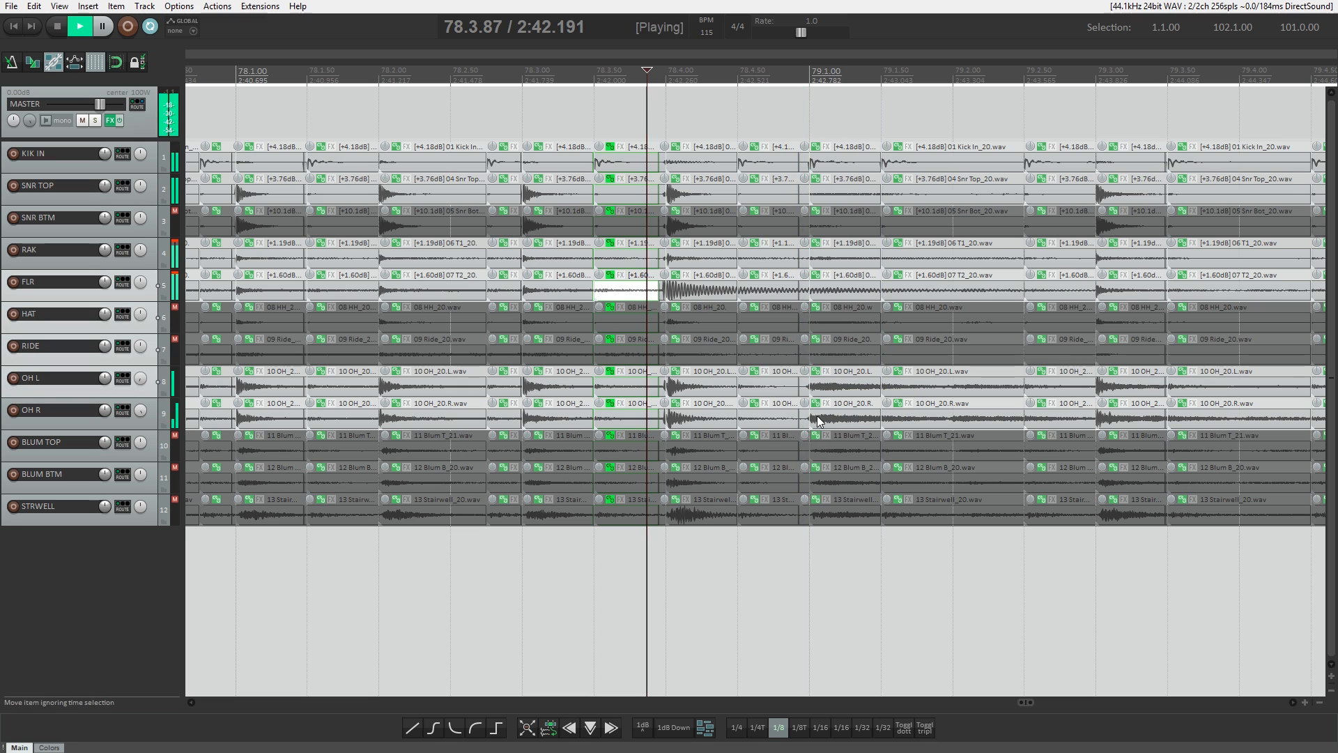
{"action": "scroll", "coordinate": [822, 420], "scroll_direction": "up", "scroll_amount": 4}
{"action": "key", "text": "space"}
{"action": "key", "text": "space"}
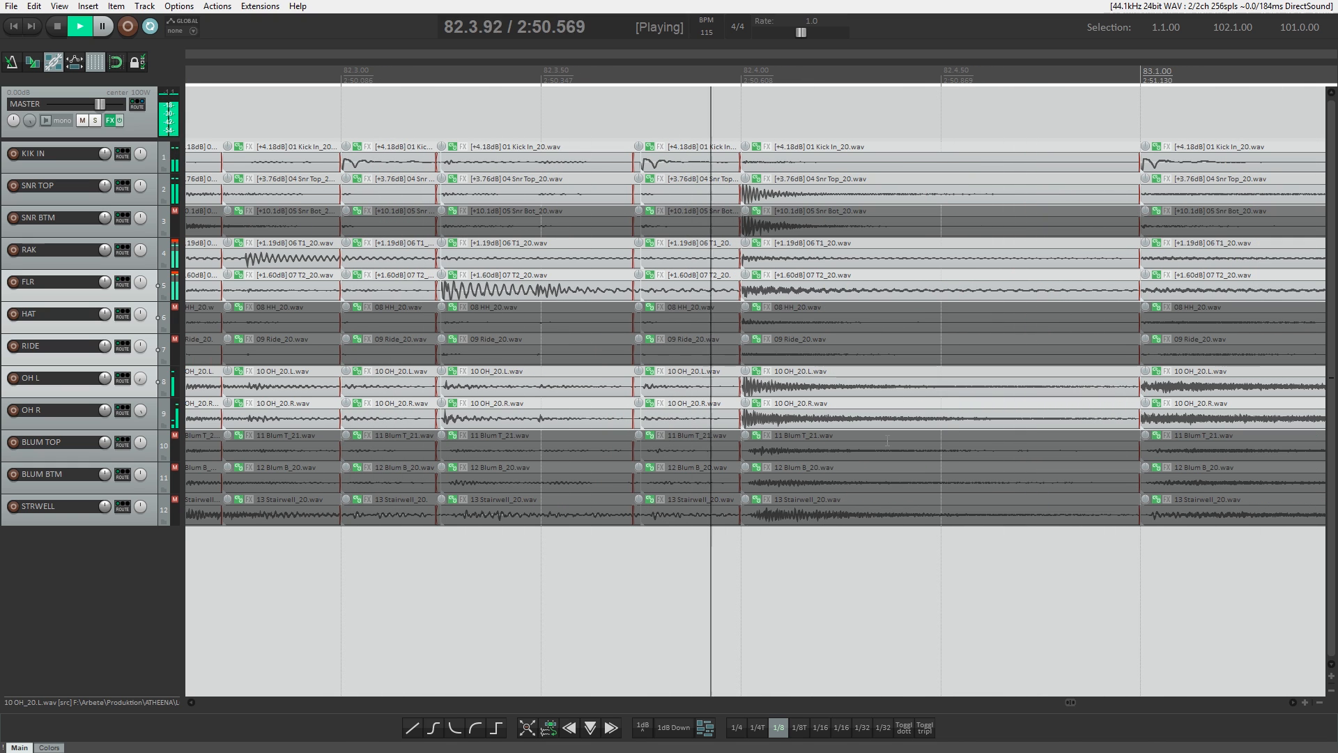
Move the crossfade before the snare on beat 4 of bar 82 slightly earlier and play it back into bar 83
{"action": "key", "text": "space"}
{"action": "left_click_drag", "start_coordinate": [741, 234], "coordinate": [736, 234]}
{"action": "key", "text": "space"}
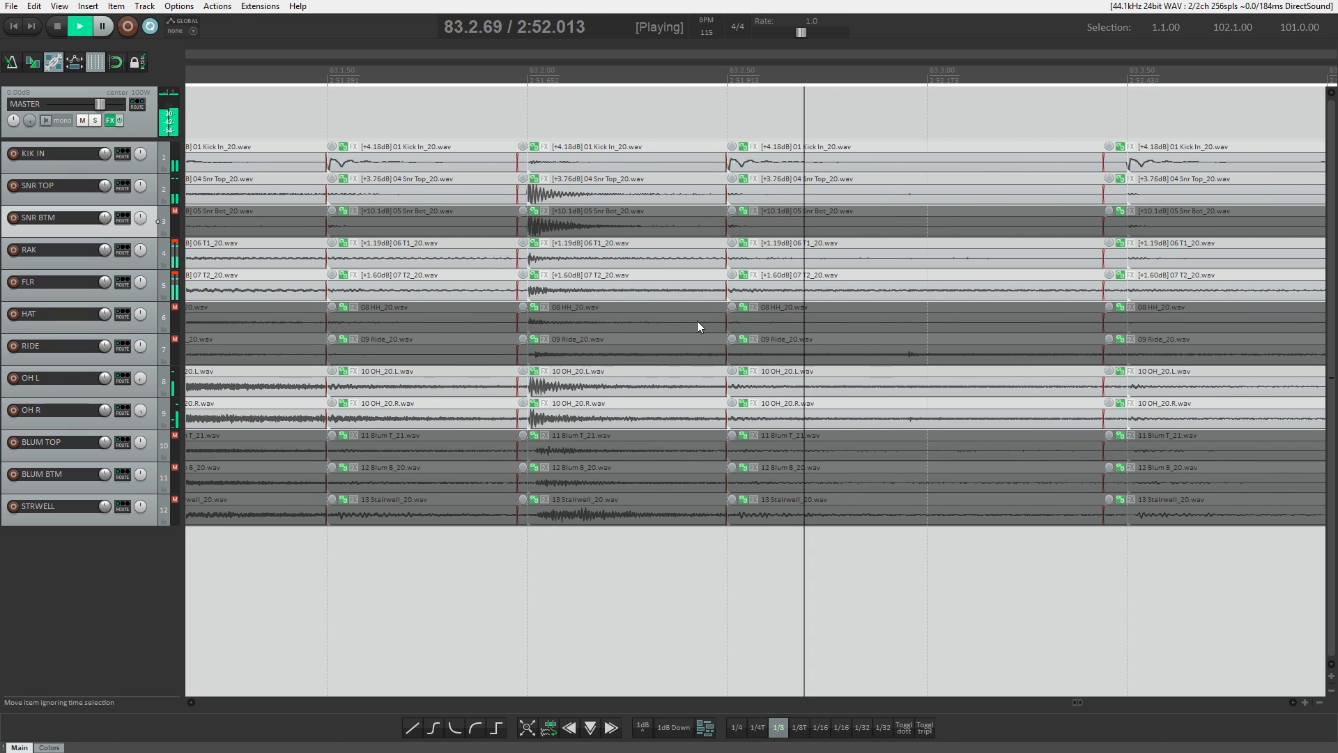
Stop in bar 83, shift a nearby crossfade slightly earlier, and replay from the end of bar 82 through bar 89
{"action": "key", "text": "space"}
{"action": "key", "text": "space"}
{"action": "left_click_drag", "start_coordinate": [789, 401], "coordinate": [783, 411]}
{"action": "key", "text": "space"}
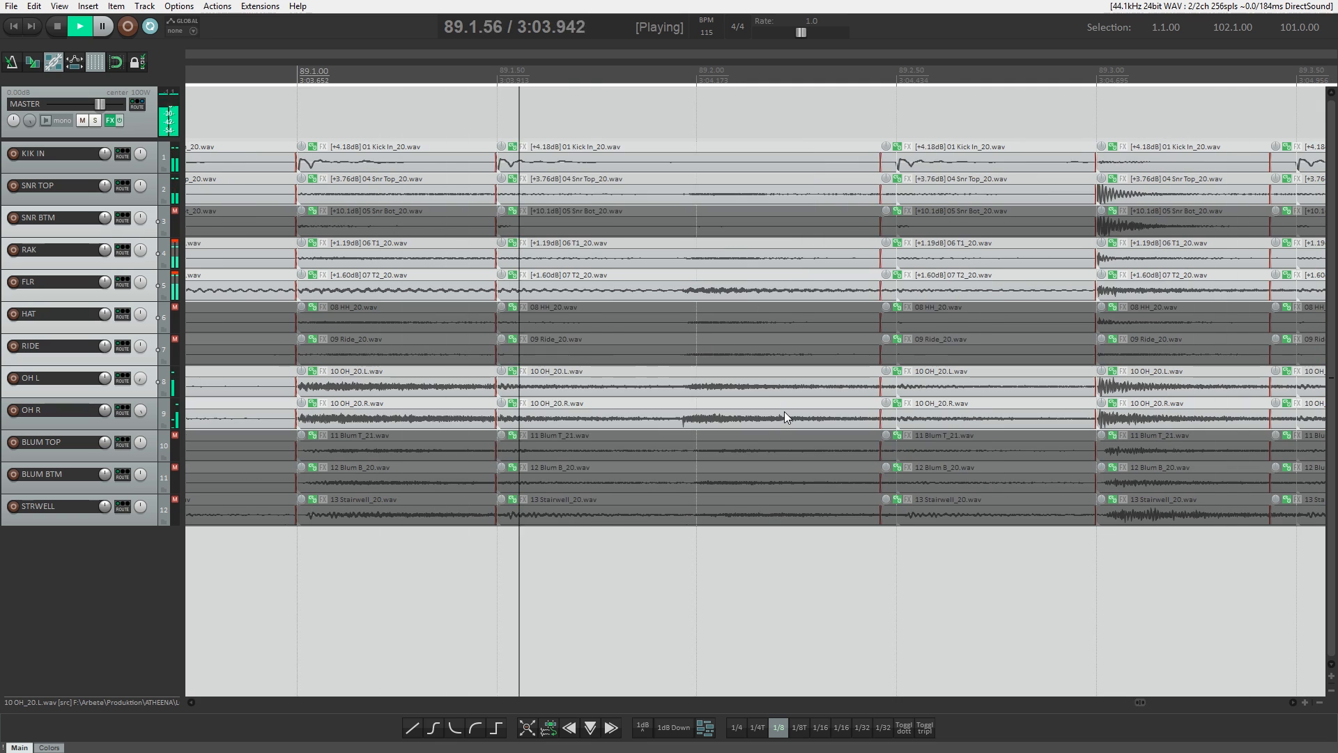
Listen through bar 93, then check the crossfades of the fill in bar 94 and the groove into bar 96
{"action": "scroll", "coordinate": [784, 411], "scroll_direction": "down", "scroll_amount": 4}
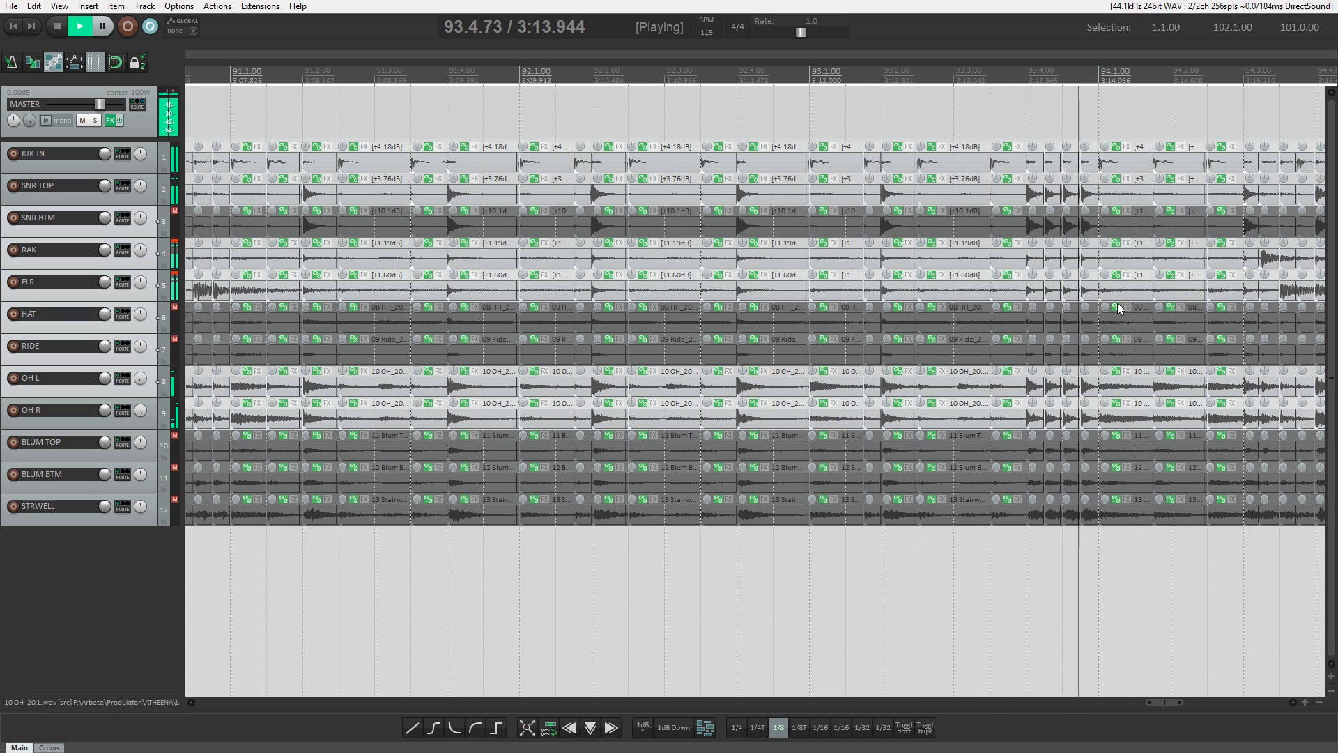
{"action": "key", "text": "space"}
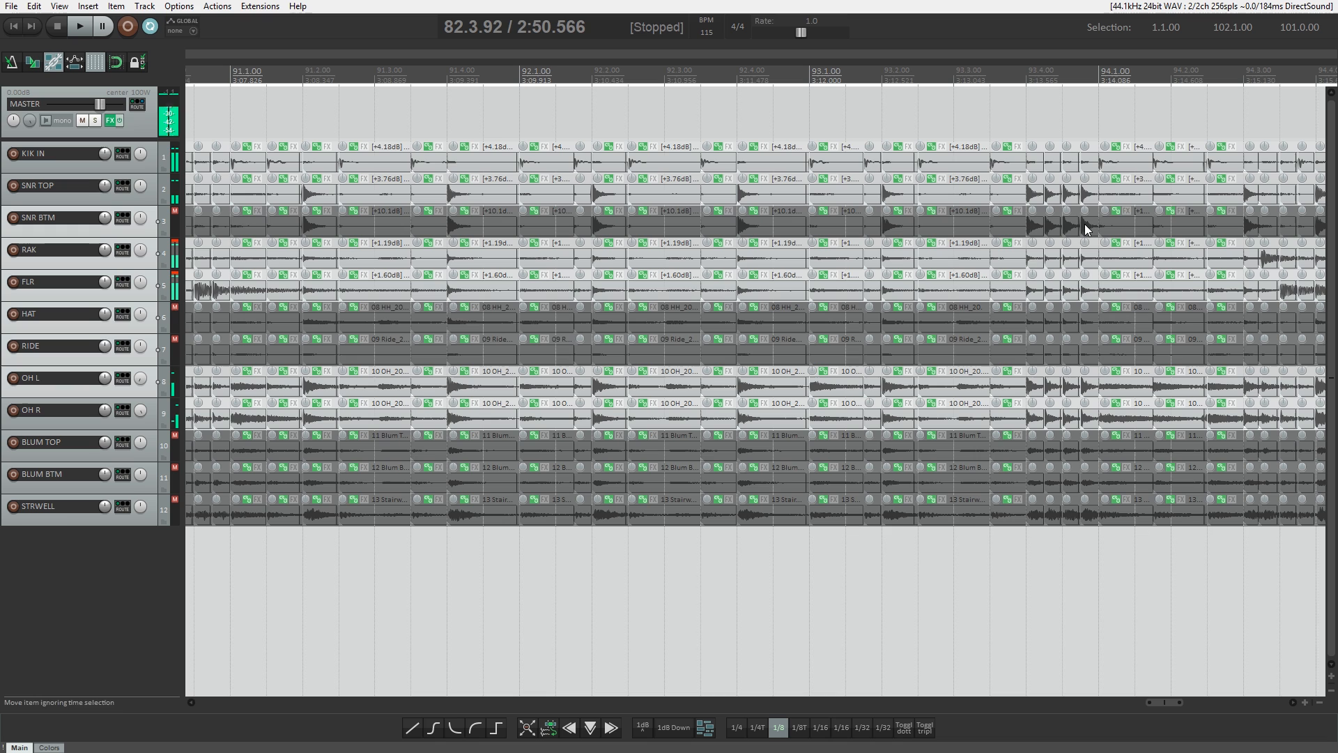
{"action": "left_click", "coordinate": [1212, 195]}
{"action": "scroll", "coordinate": [1213, 196], "scroll_direction": "up", "scroll_amount": 4}
{"action": "left_click", "coordinate": [470, 191]}
{"action": "key", "text": "space"}
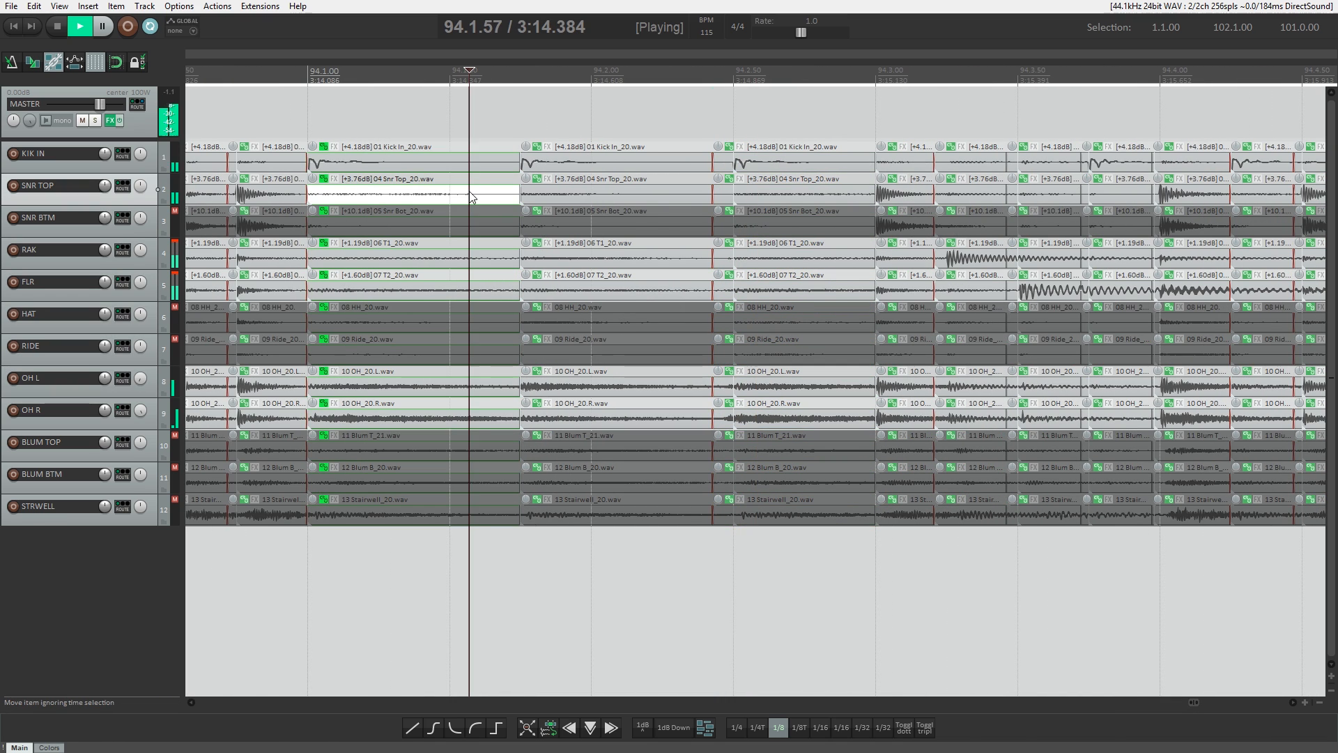
{"action": "scroll", "coordinate": [627, 273], "scroll_direction": "down", "scroll_amount": 3}
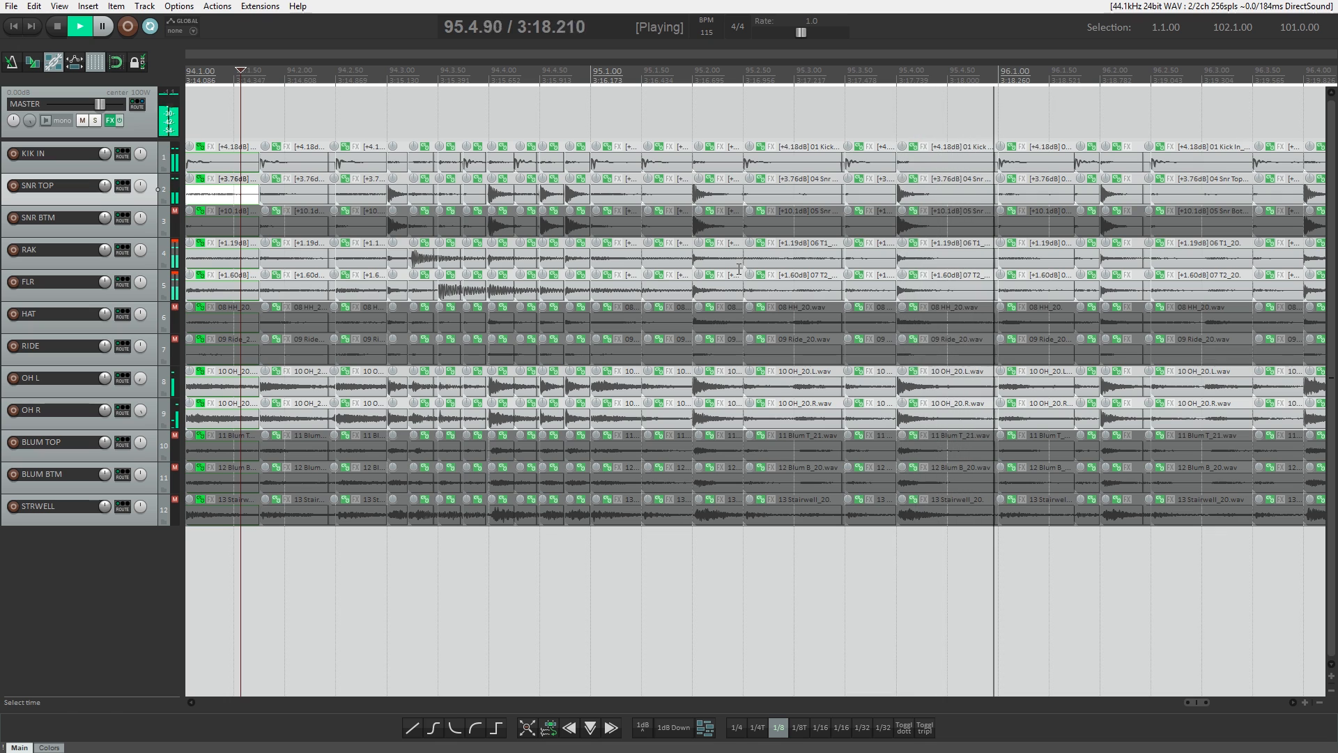
{"action": "scroll", "coordinate": [782, 263], "scroll_direction": "down", "scroll_amount": 2}
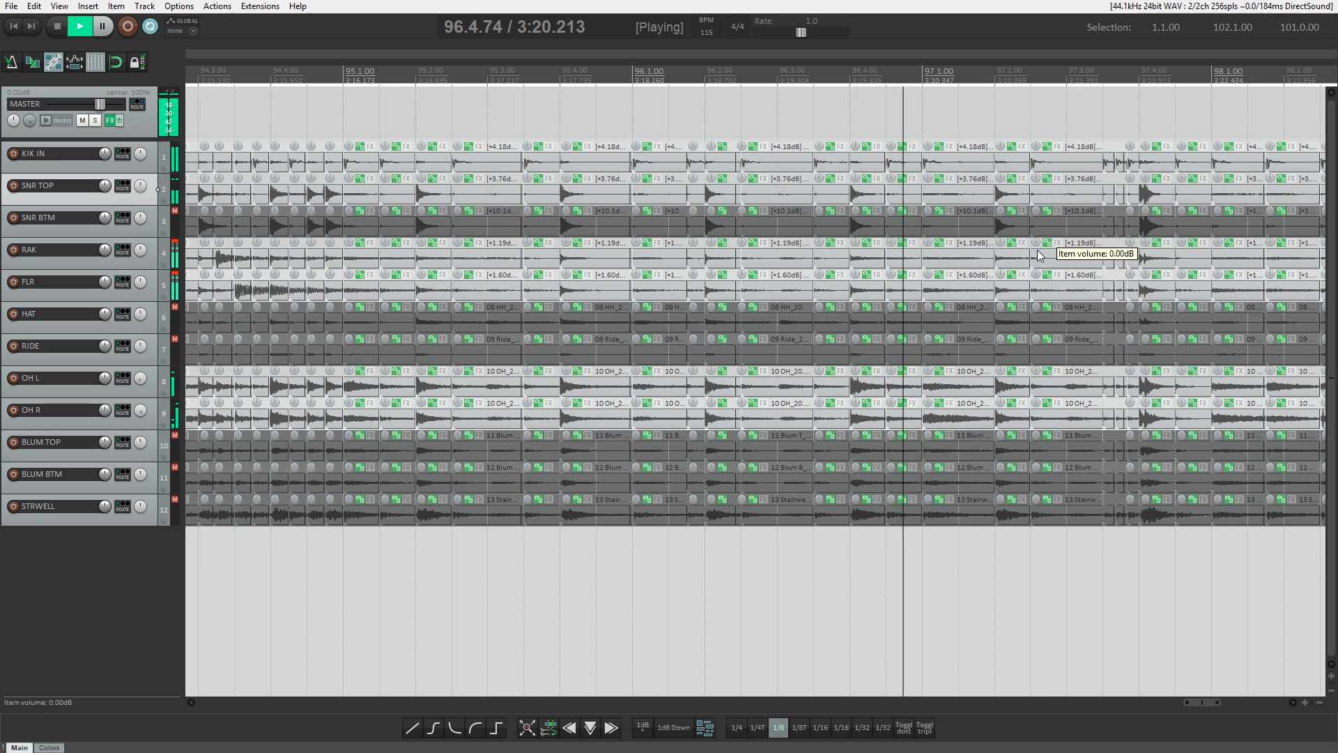
Listen from bar 96 through the final fill in bar 98 to check the last crossfades, then stop playback
{"action": "left_click", "coordinate": [1073, 259]}
{"action": "scroll", "coordinate": [1084, 268], "scroll_direction": "up", "scroll_amount": 3}
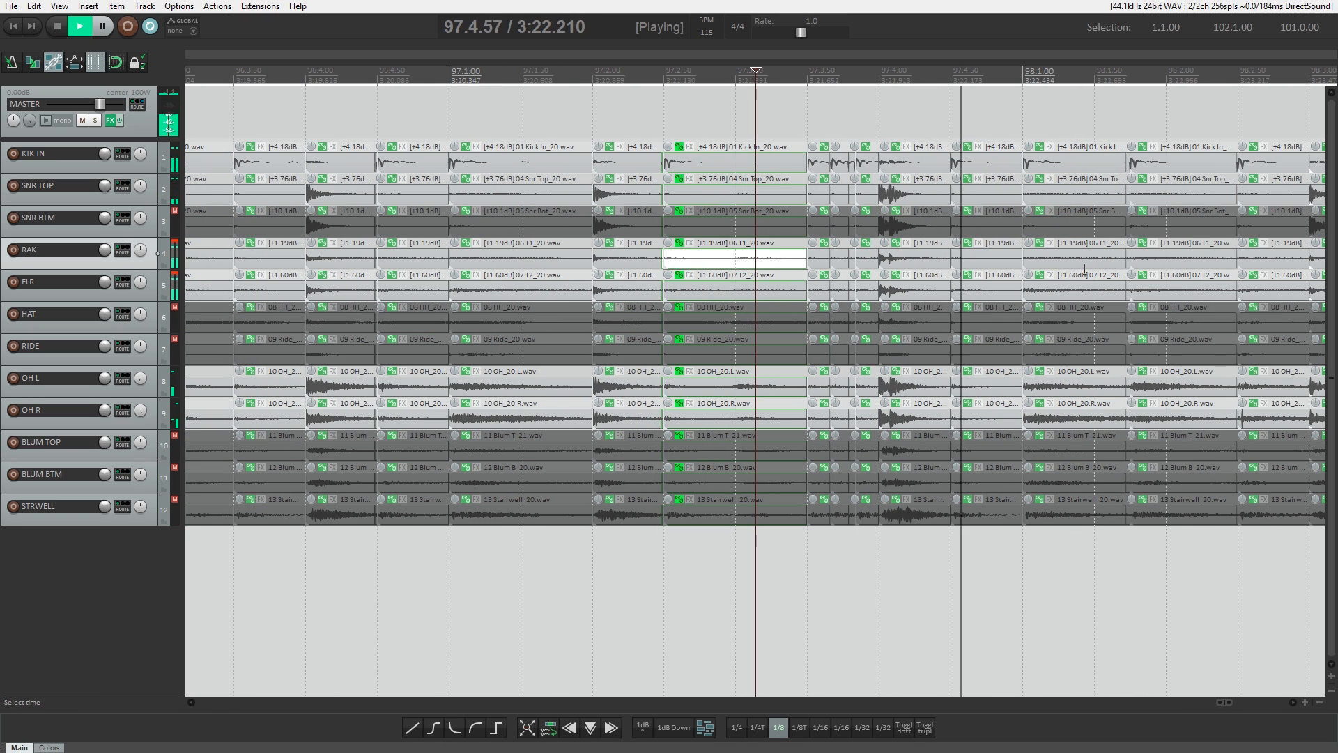
{"action": "scroll", "coordinate": [1084, 268], "scroll_direction": "down", "scroll_amount": 2}
{"action": "scroll", "coordinate": [1084, 268], "scroll_direction": "down", "scroll_amount": 2}
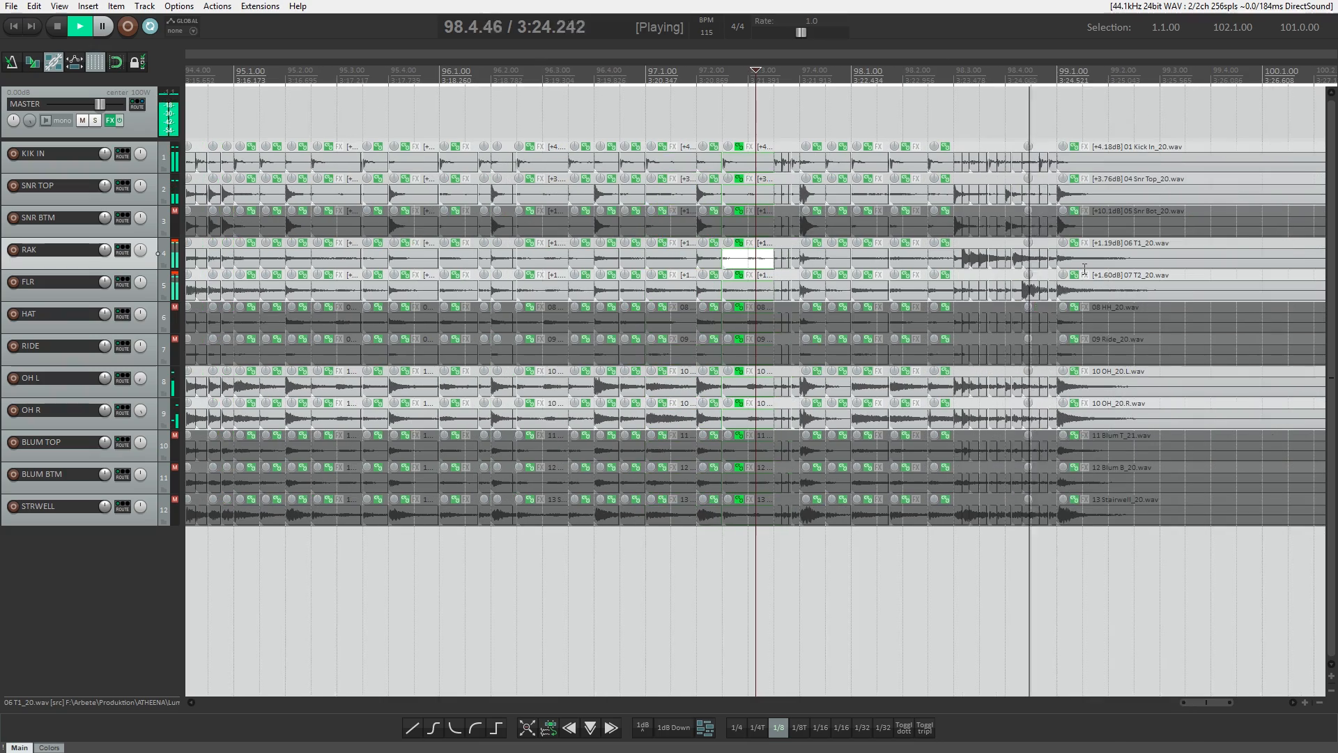
{"action": "scroll", "coordinate": [1084, 268], "scroll_direction": "down", "scroll_amount": 2}
{"action": "key", "text": "space"}
Select all the sliced items across every drum track for the whole song and glue them together
{"action": "scroll", "coordinate": [963, 237], "scroll_direction": "down", "scroll_amount": 3}
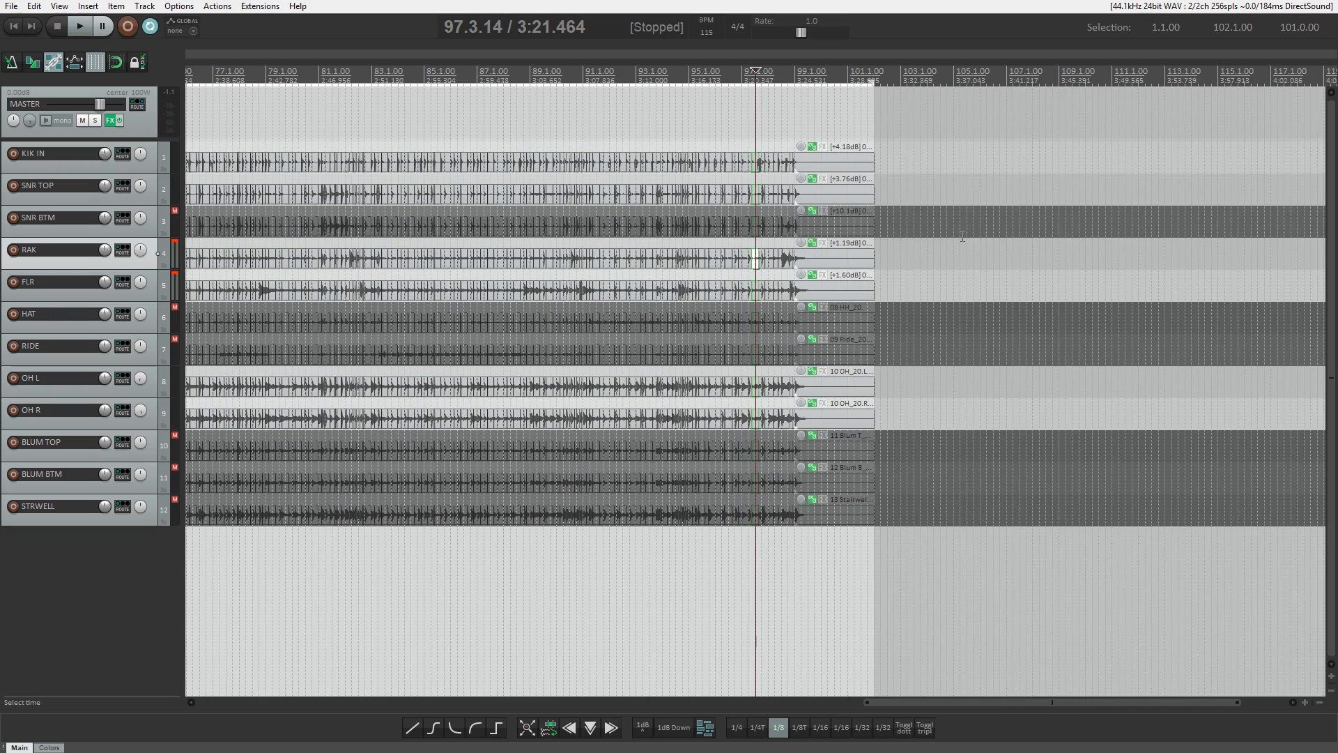
{"action": "scroll", "coordinate": [937, 233], "scroll_direction": "down", "scroll_amount": 4}
{"action": "left_click_drag", "start_coordinate": [730, 134], "coordinate": [210, 554]}
{"action": "key", "text": "ctrl+g"}
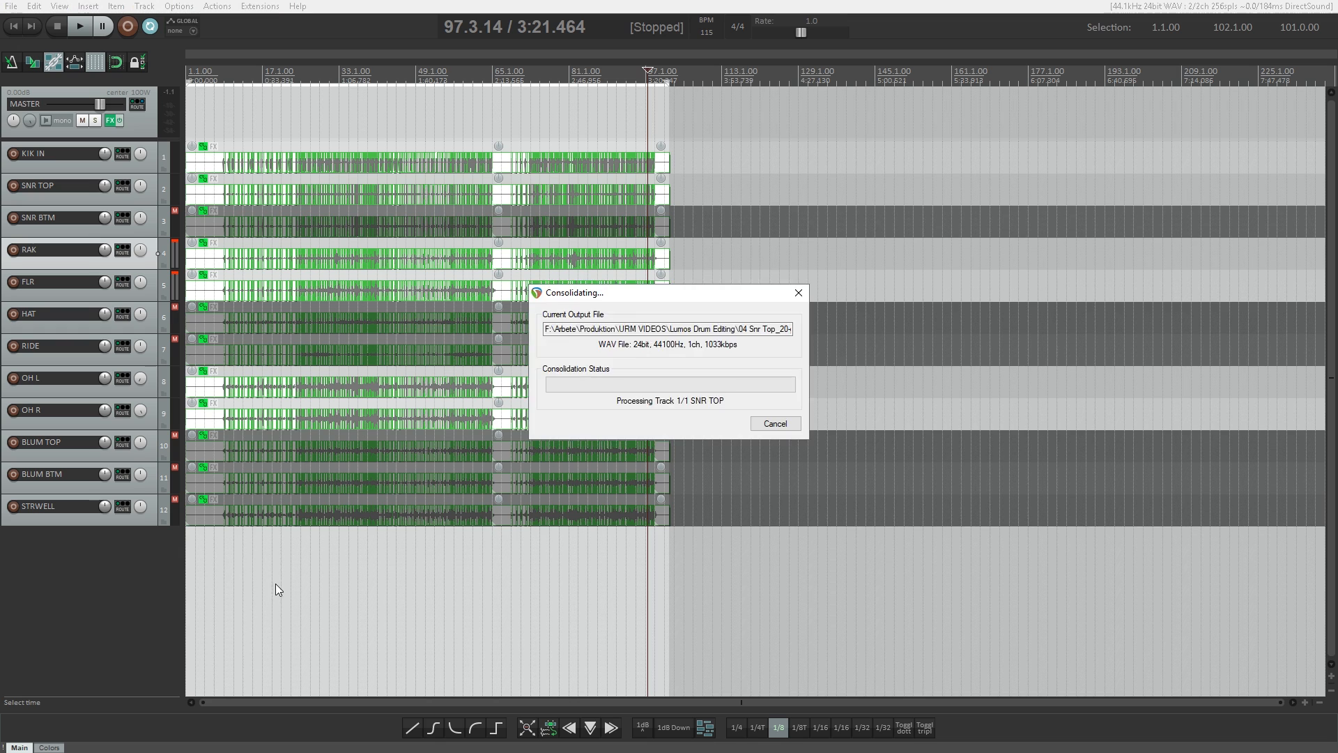